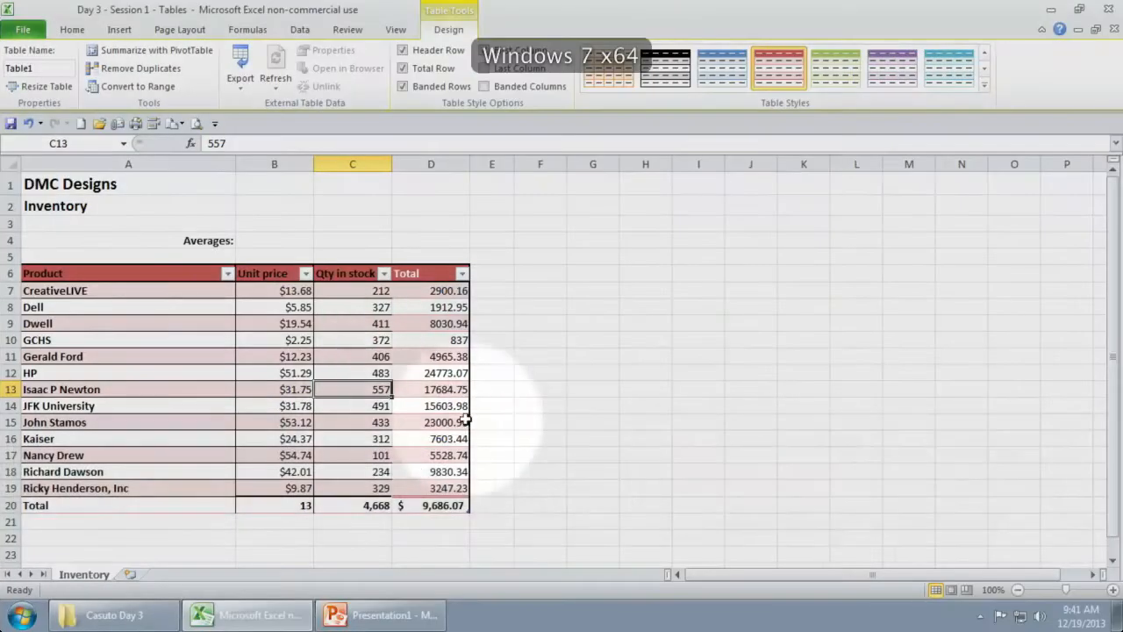
Step: Open the workbook "Day 3 - Session 1 - PIVOT TABLE and SUBTOTAL" from the Casuto Day 3 folder and look over its sales data
click(118, 614)
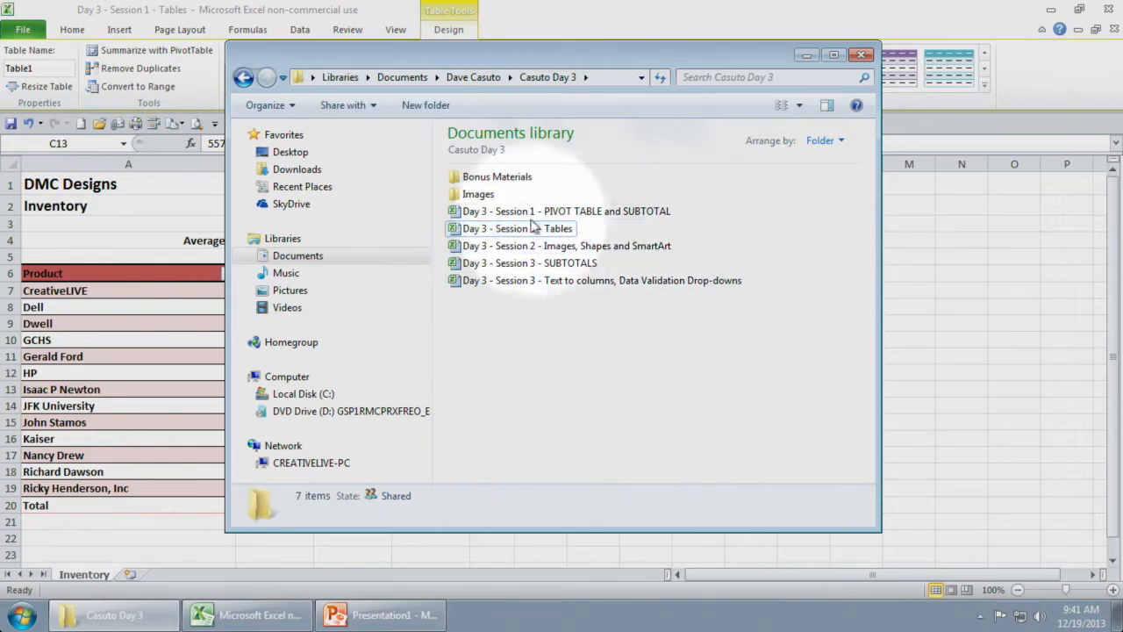
double_click(478, 211)
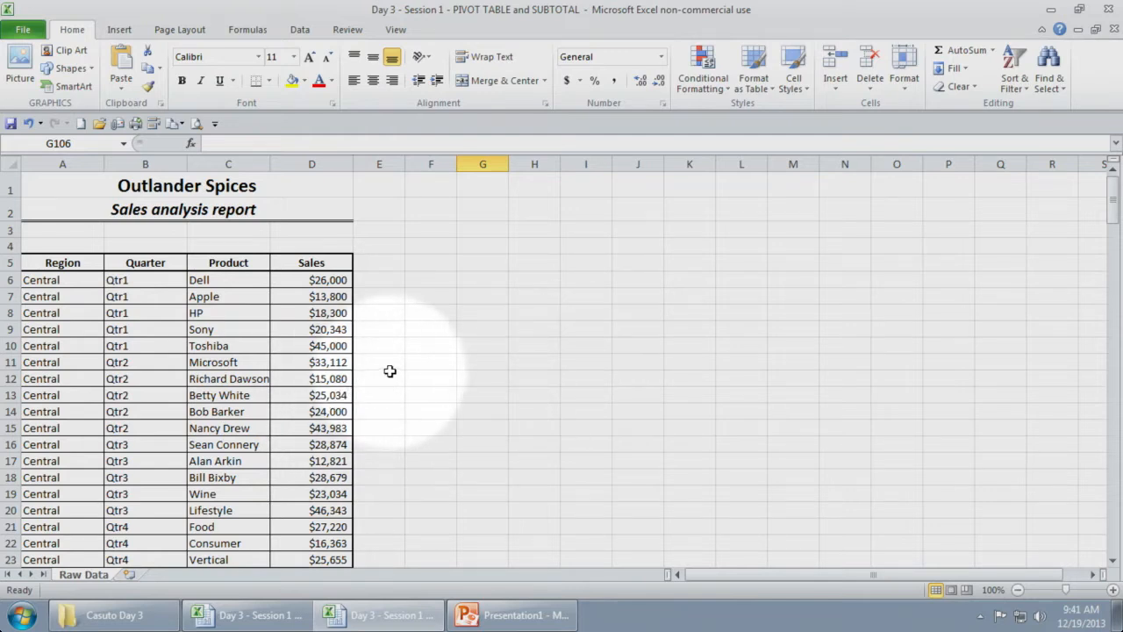
scroll(184, 378, down, 1)
scroll(183, 378, down, 2)
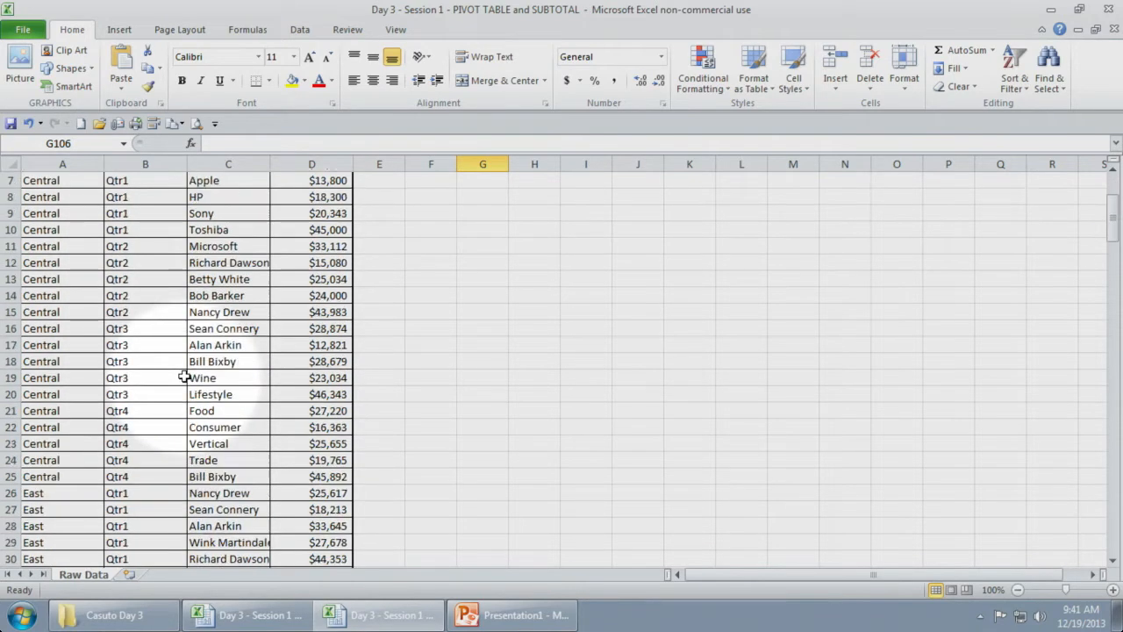
scroll(132, 373, up, 3)
Step: Create a PivotTable on a new worksheet from the sales data table on the Raw Data sheet
click(145, 350)
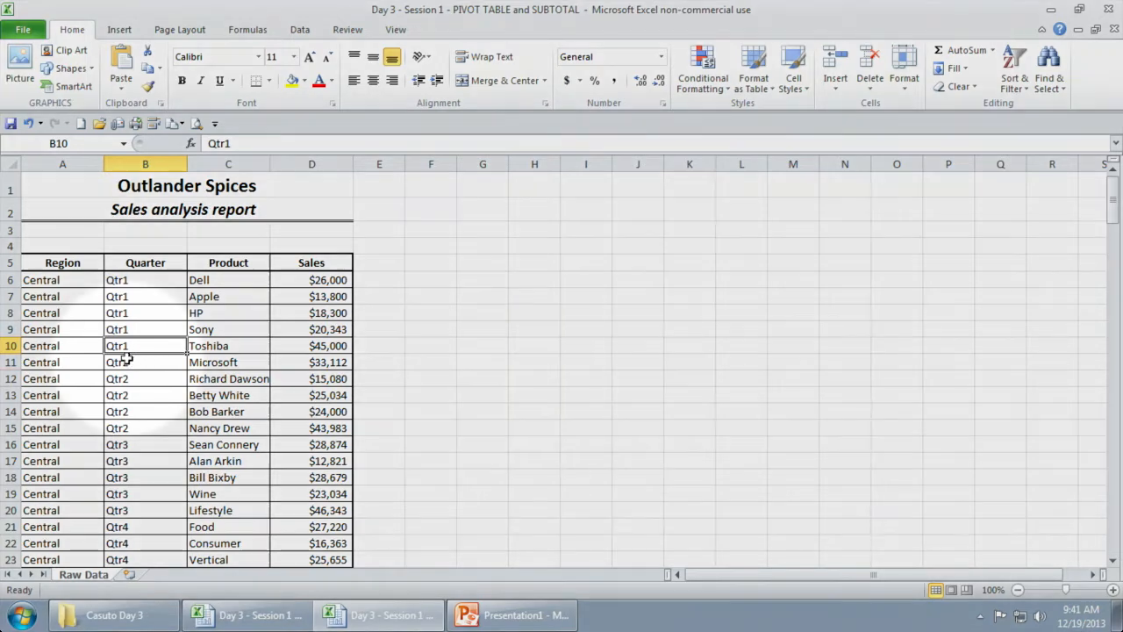
click(122, 360)
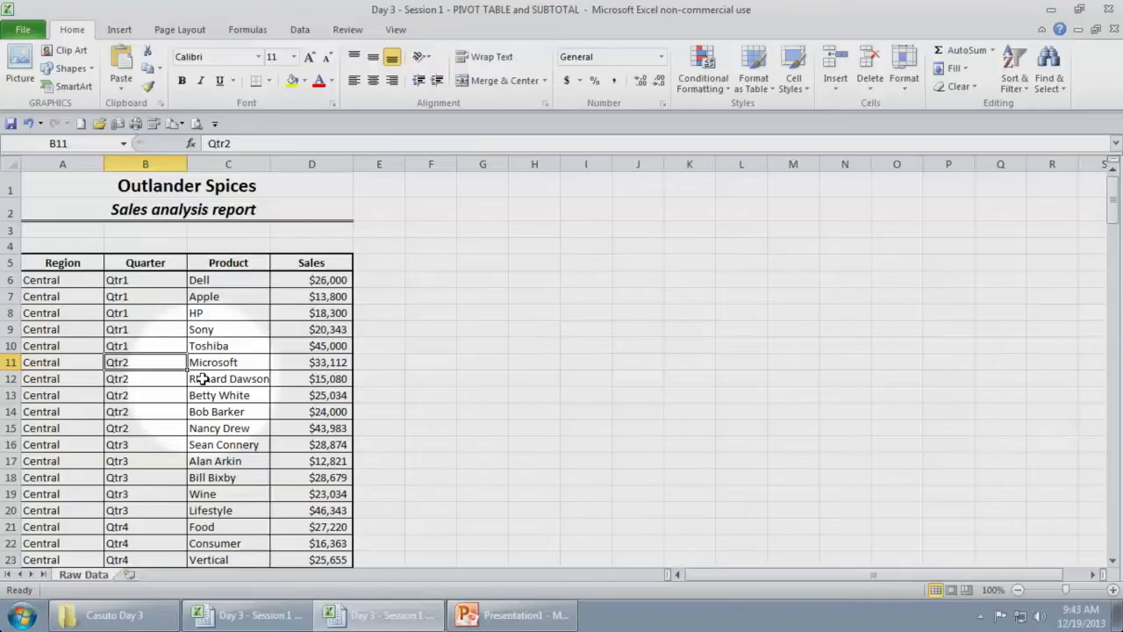
click(202, 378)
click(144, 361)
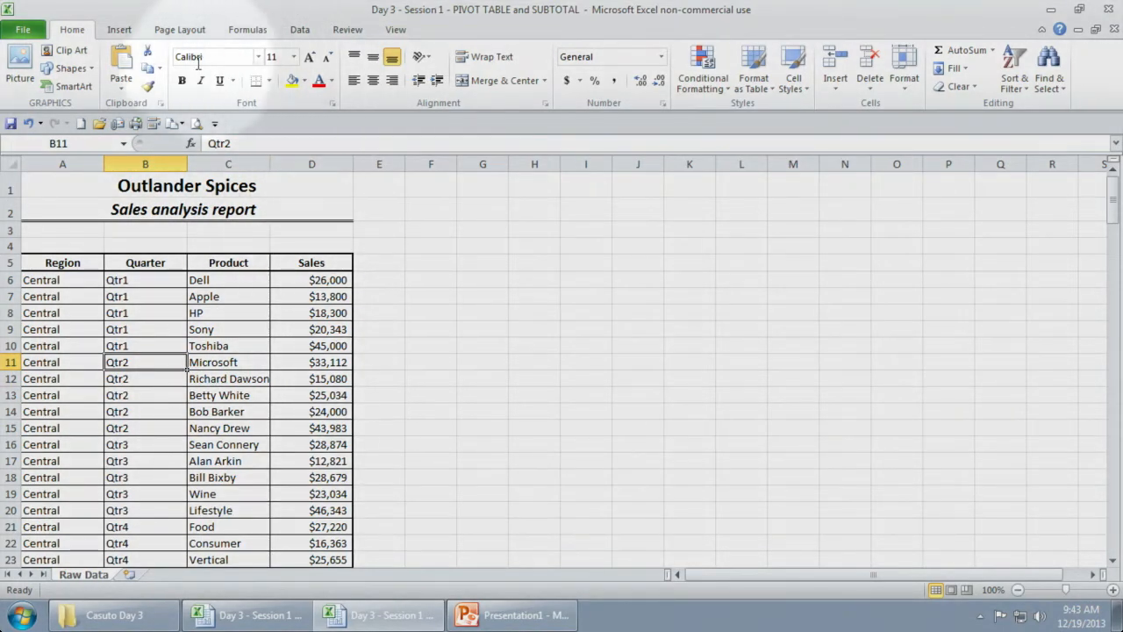
click(119, 29)
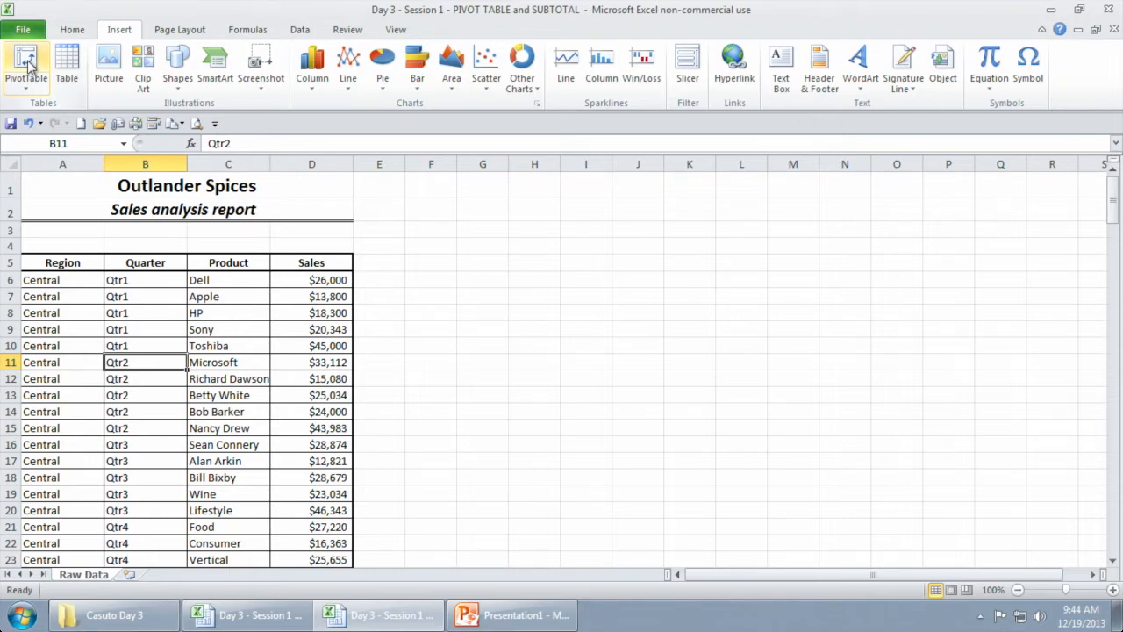
click(27, 63)
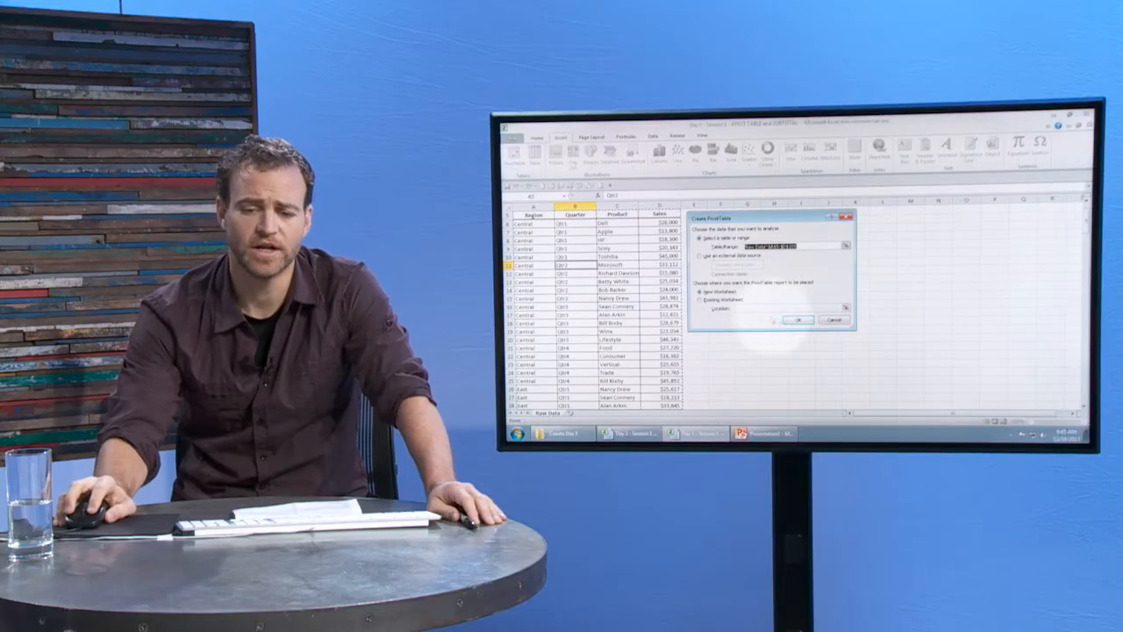
click(798, 320)
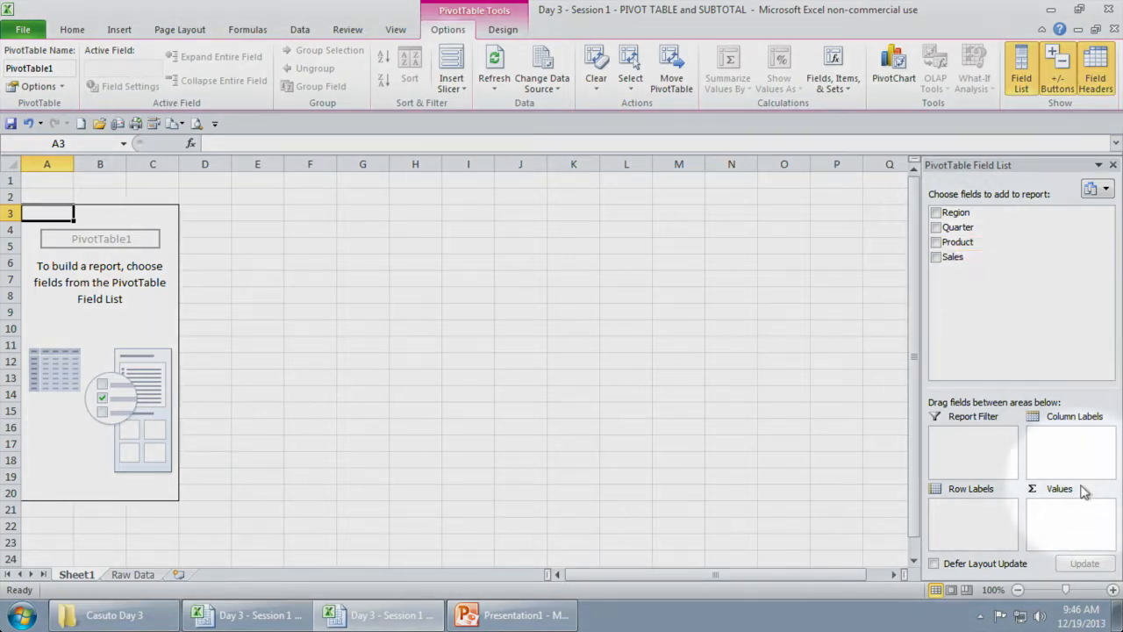
Step: Build the pivot report with the sum of Sales as values, Product as column labels and Quarter as row labels
drag(955, 256, 1056, 505)
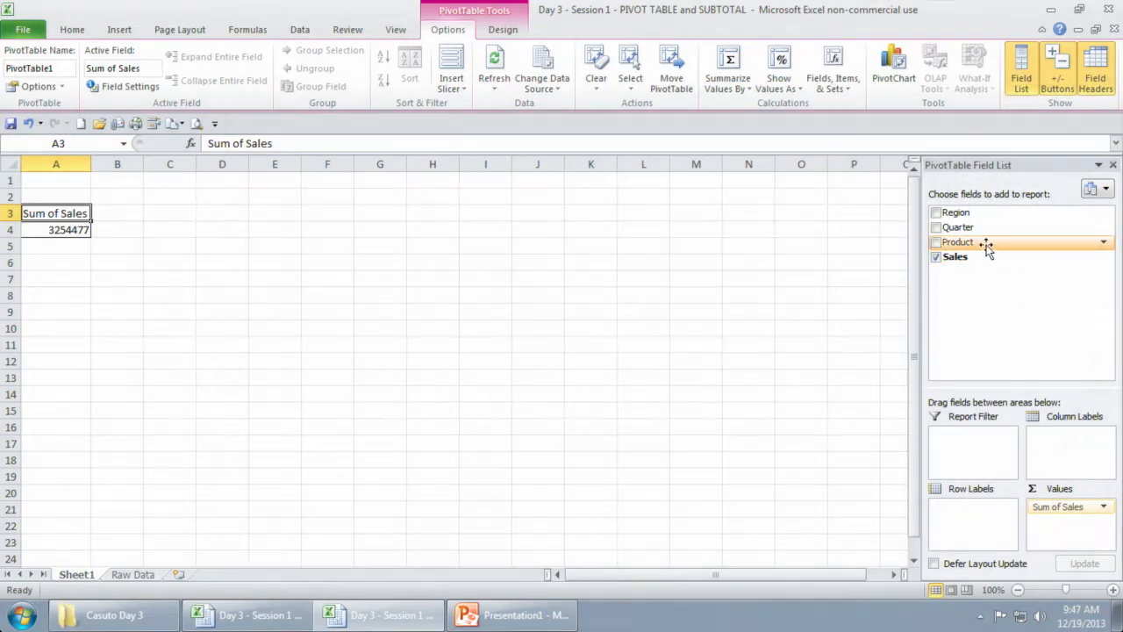
drag(987, 245, 1069, 430)
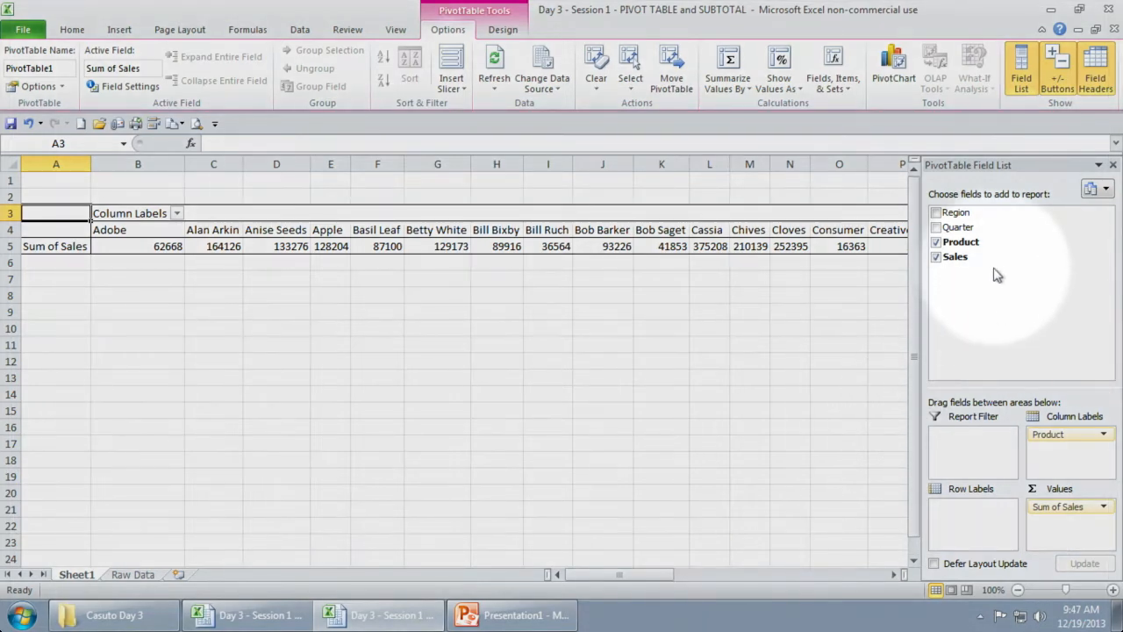
drag(955, 227, 960, 516)
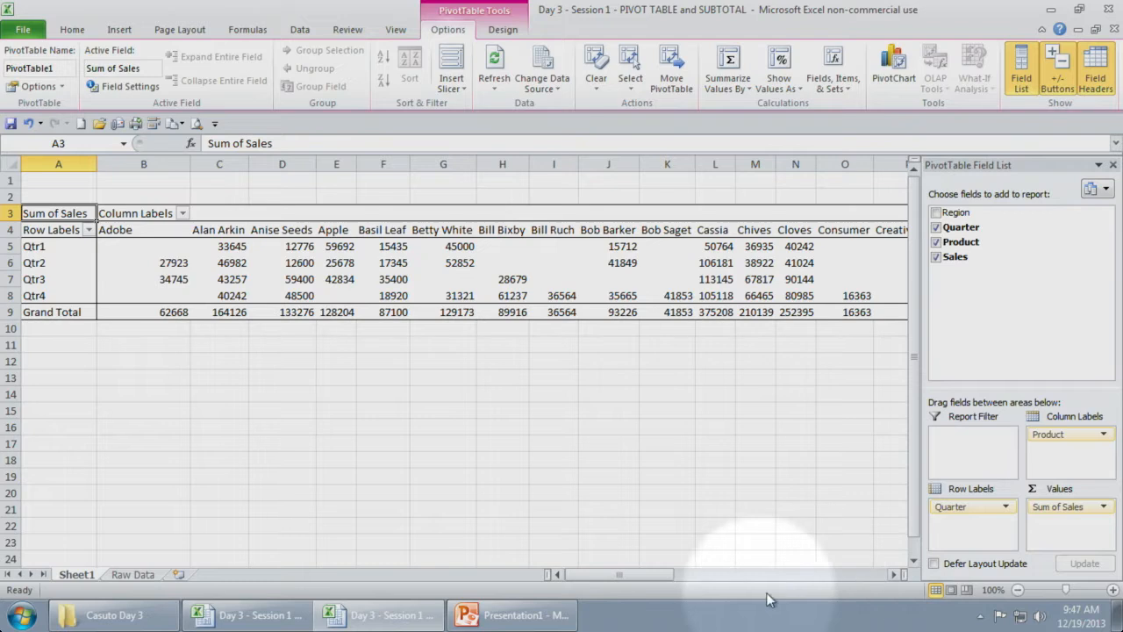
drag(636, 576, 614, 593)
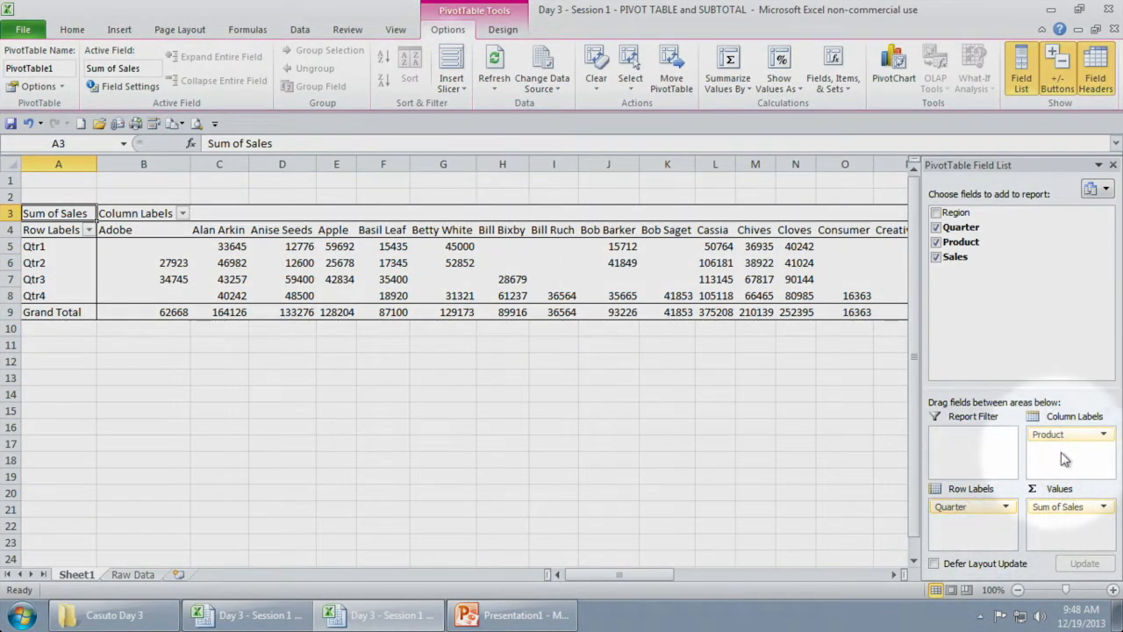
Step: Swap the pivot layout so Product supplies the row labels and Quarter the column labels
mouse_move(1063, 435)
mouse_down()
mouse_move(1047, 494)
mouse_move(983, 513)
mouse_move(1058, 447)
mouse_up()
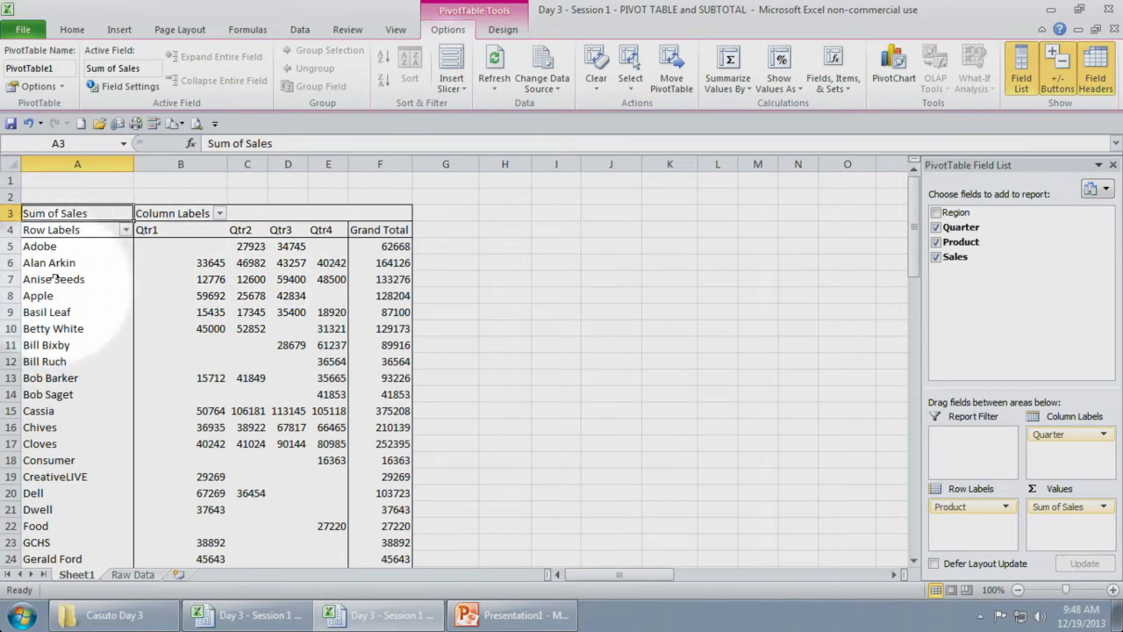
scroll(215, 289, down, 3)
scroll(211, 308, up, 3)
scroll(211, 312, down, 3)
scroll(191, 320, up, 3)
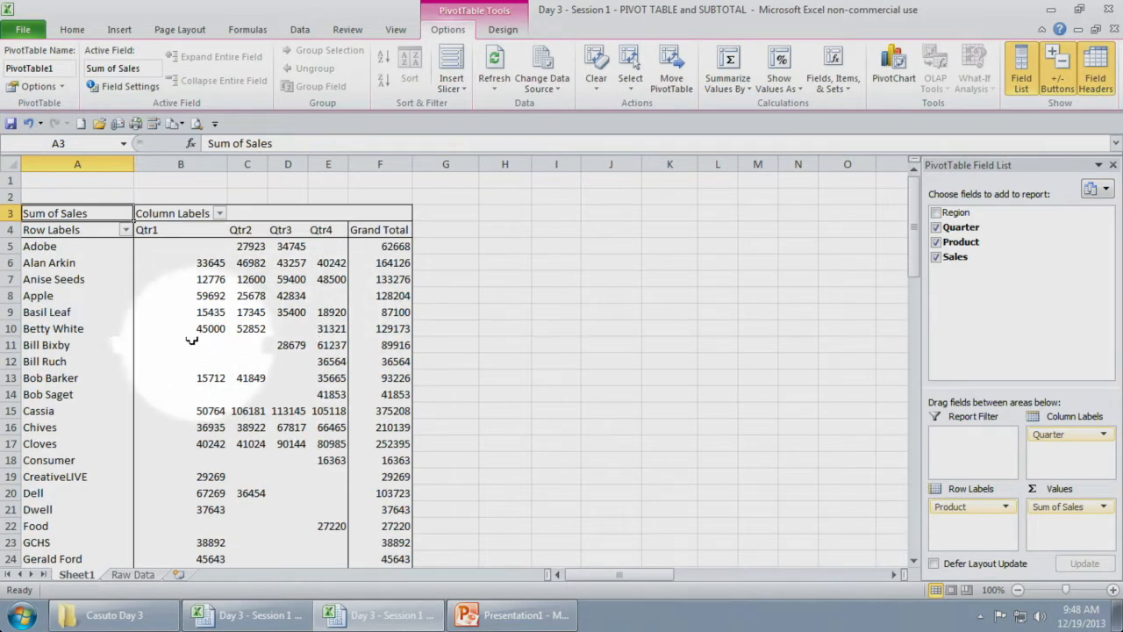
Step: Review the source records on the Raw Data sheet and return to the pivot report on Sheet1
click(133, 574)
scroll(172, 399, down, 12)
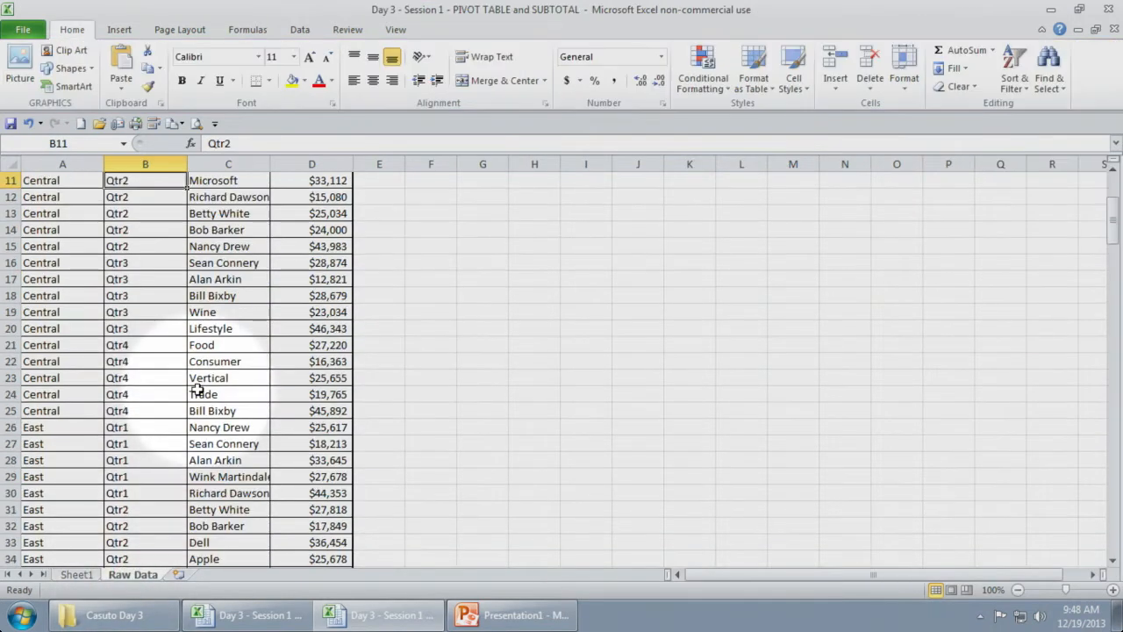
scroll(198, 394, down, 8)
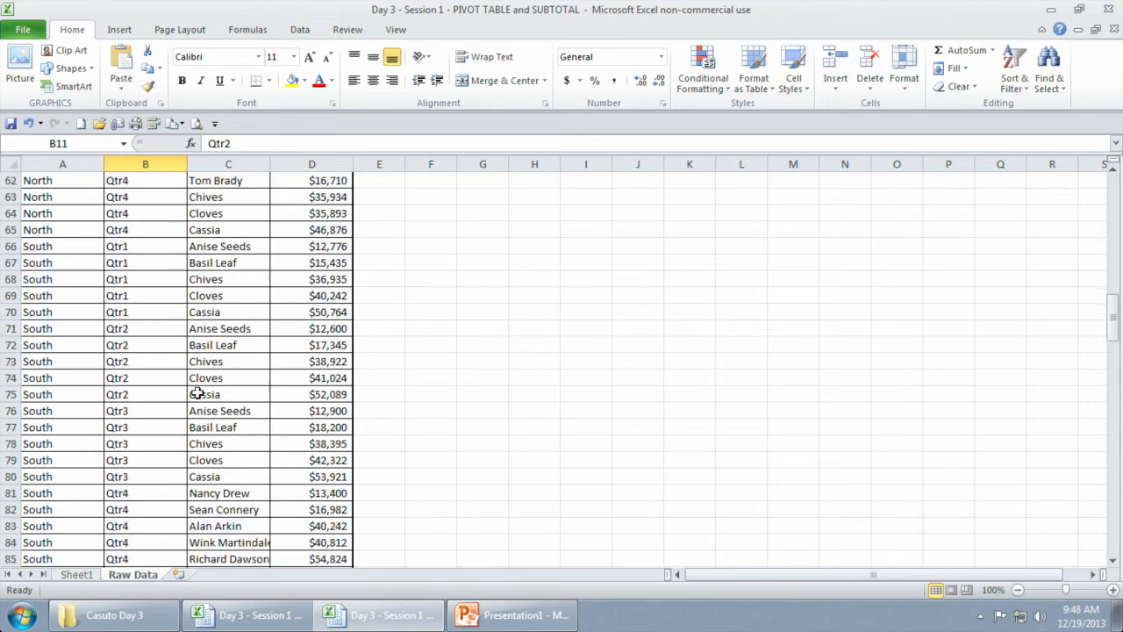
scroll(197, 394, up, 14)
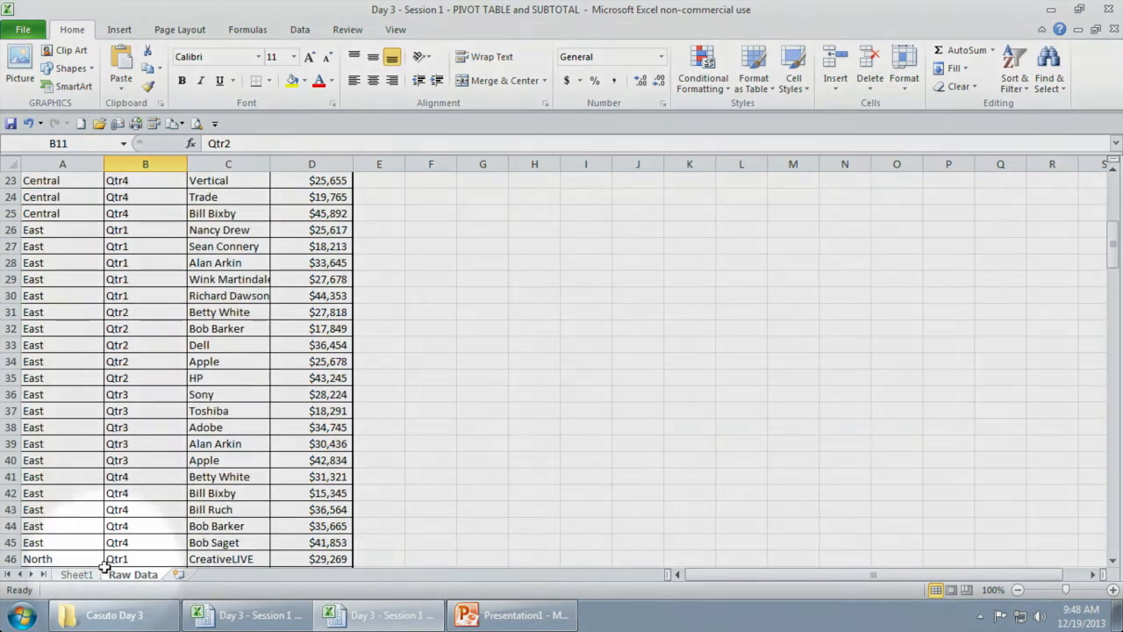
click(75, 574)
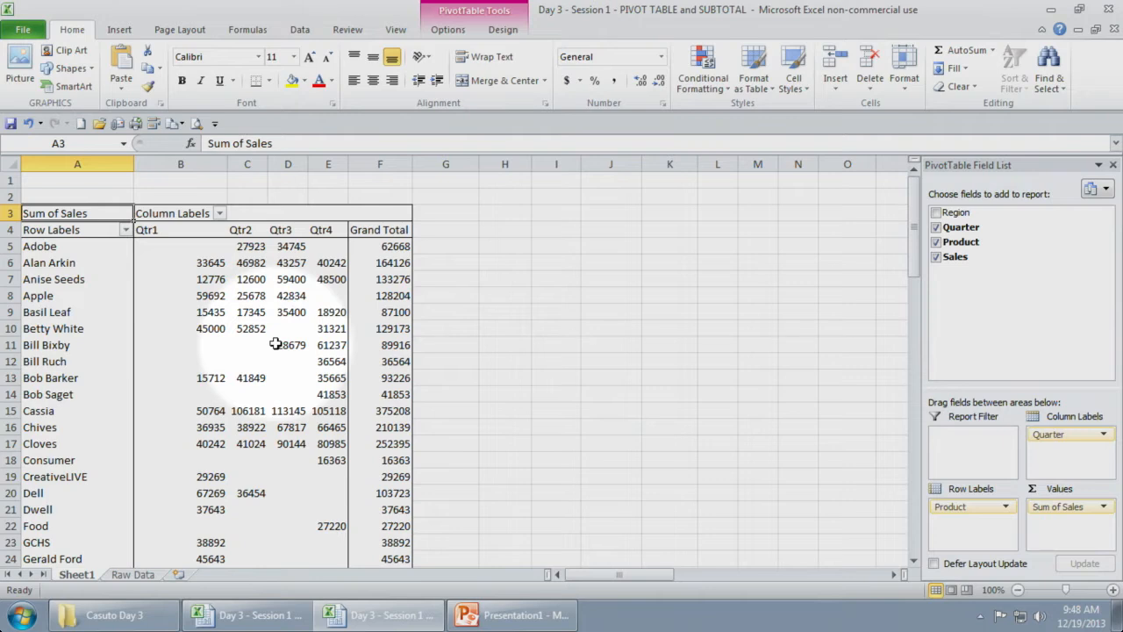
Step: Add the Region field to the row labels beneath Product
mouse_move(241, 343)
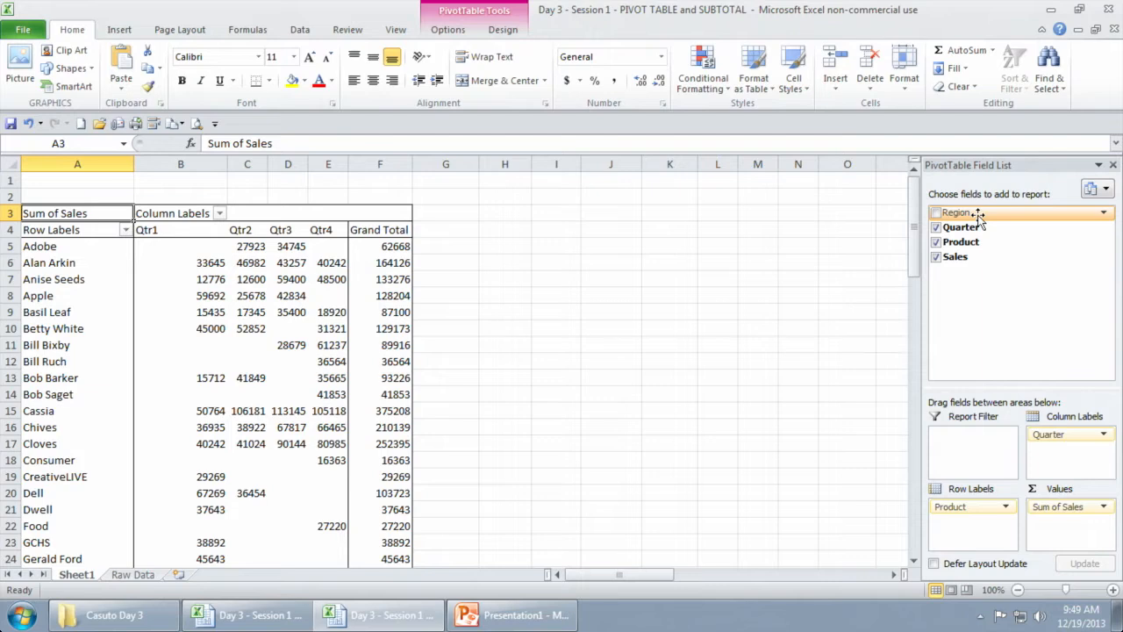
drag(977, 215, 999, 422)
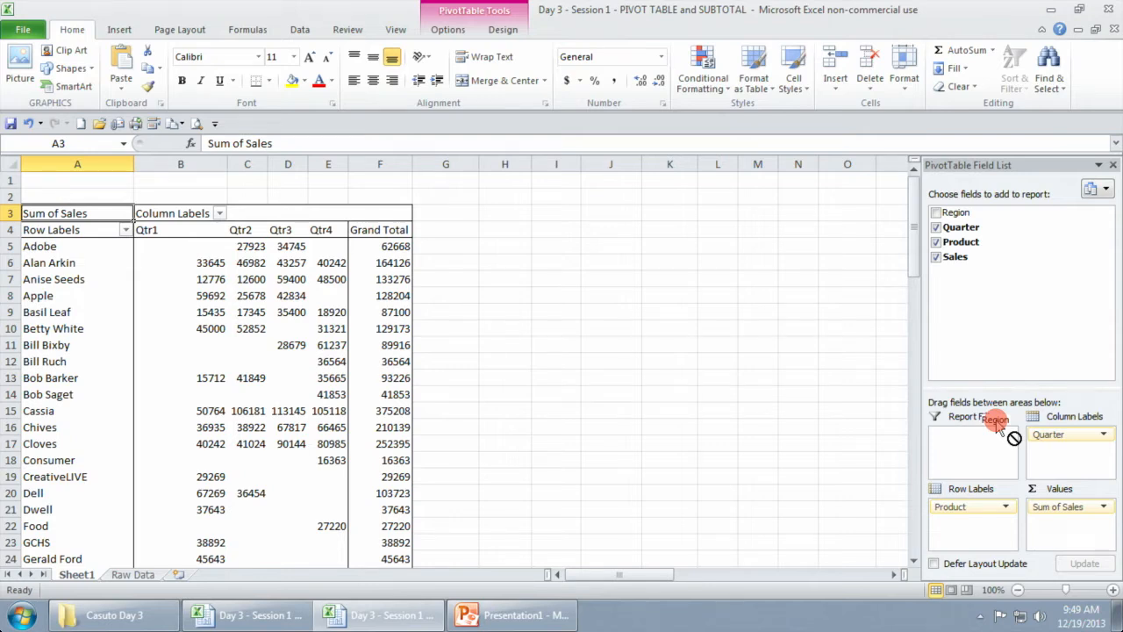
drag(998, 436, 985, 509)
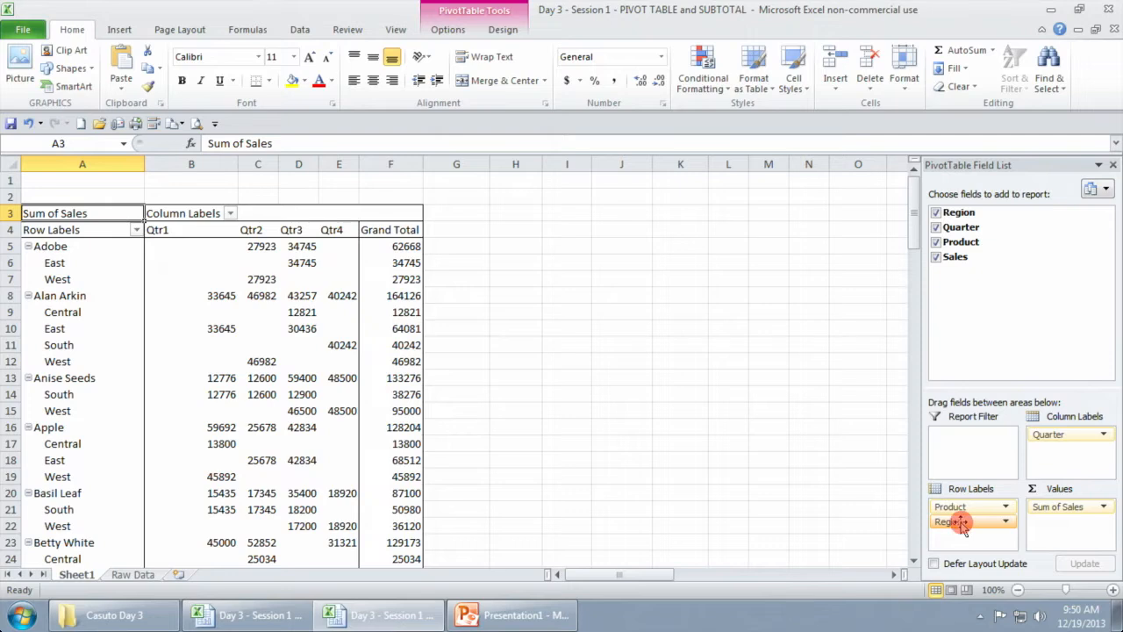
Step: Reorder the row labels so Region comes above Product, grouping the products by region
drag(963, 524, 966, 509)
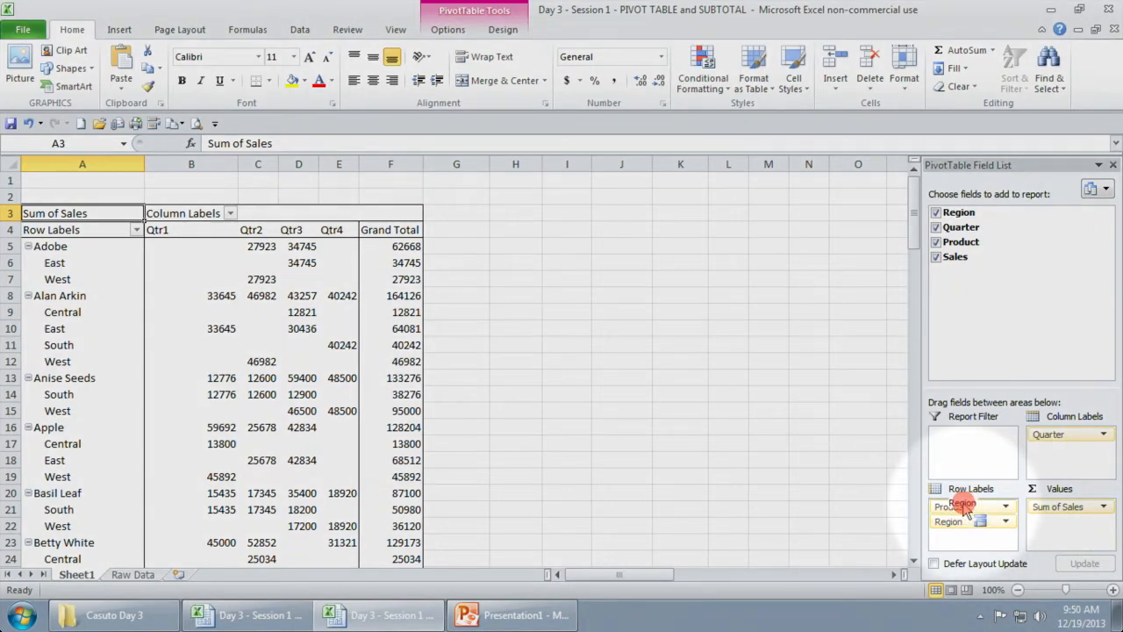
drag(965, 509, 965, 507)
scroll(140, 319, down, 2)
scroll(142, 316, down, 1)
scroll(115, 299, up, 3)
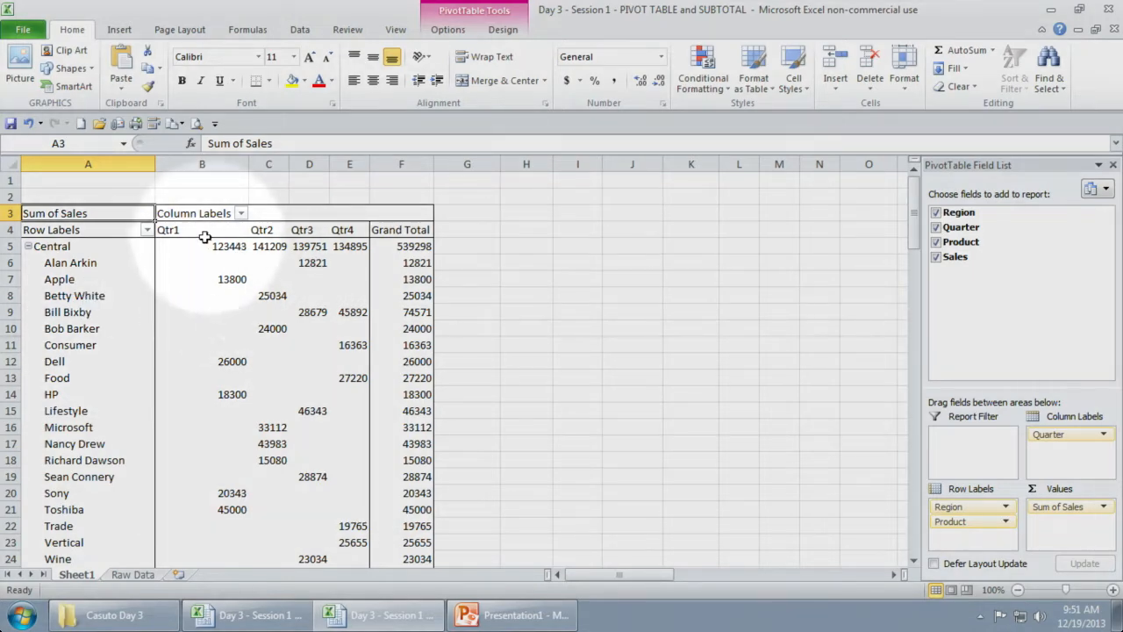
Step: Examine the quarterly sales and grand totals for the products within each region of the pivot report
scroll(219, 327, down, 2)
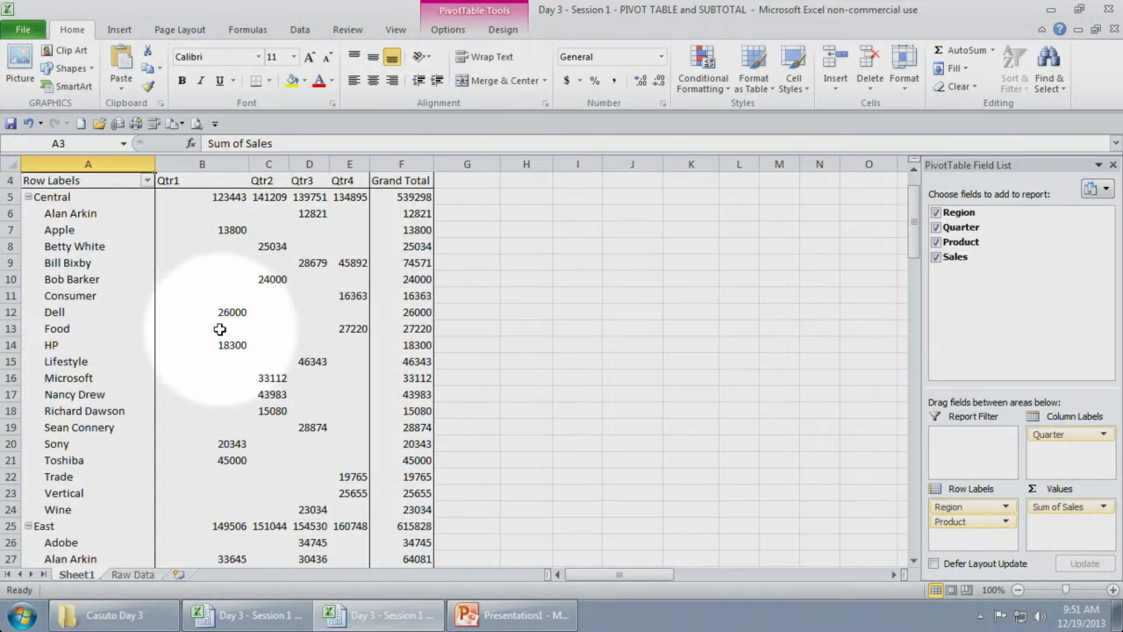
mouse_move(232, 322)
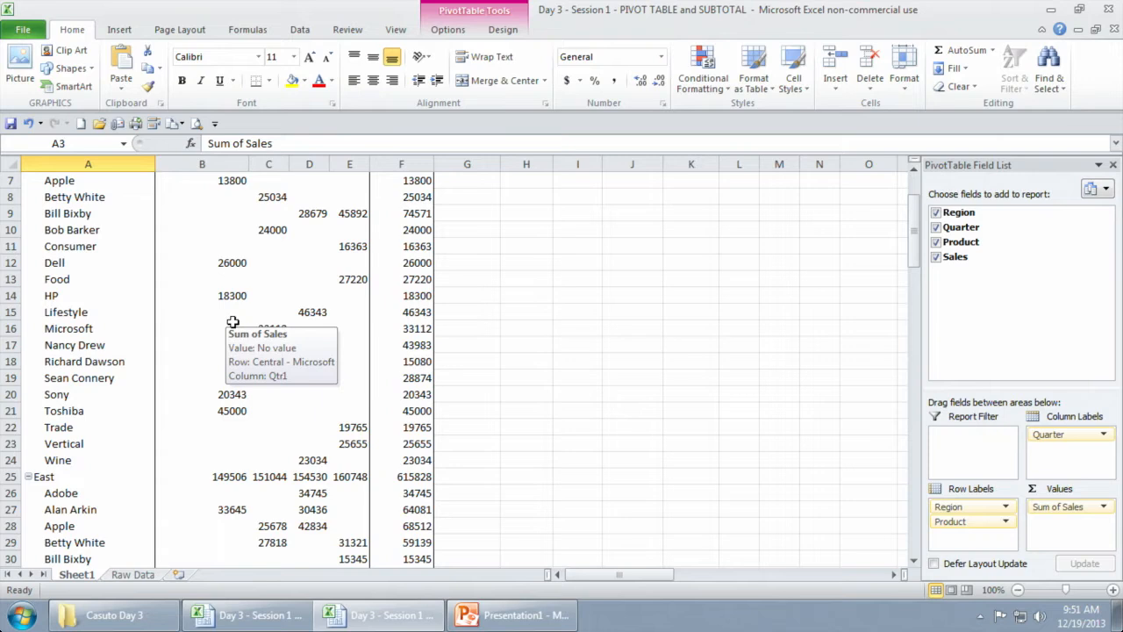
scroll(237, 322, down, 3)
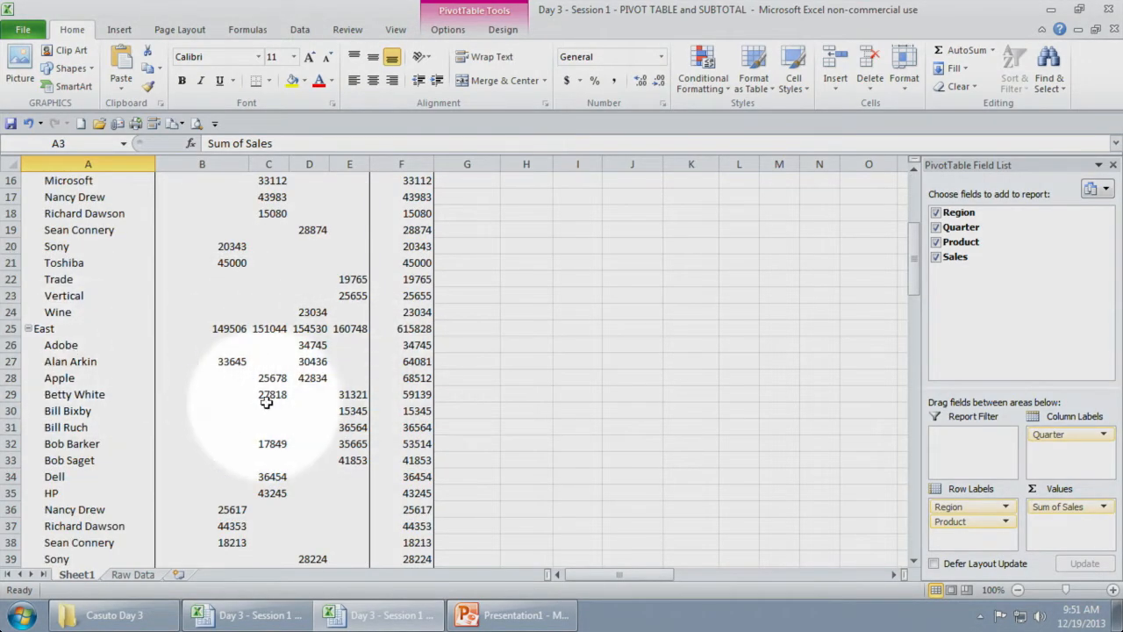
scroll(250, 399, down, 1)
scroll(118, 432, down, 2)
scroll(110, 403, up, 2)
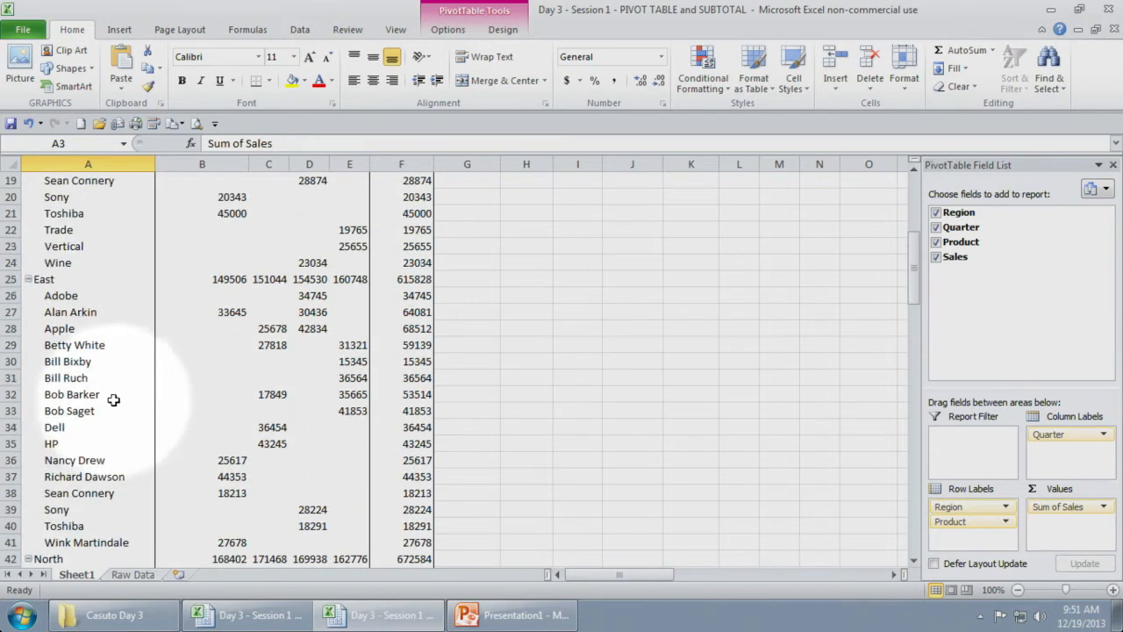
scroll(56, 275, up, 2)
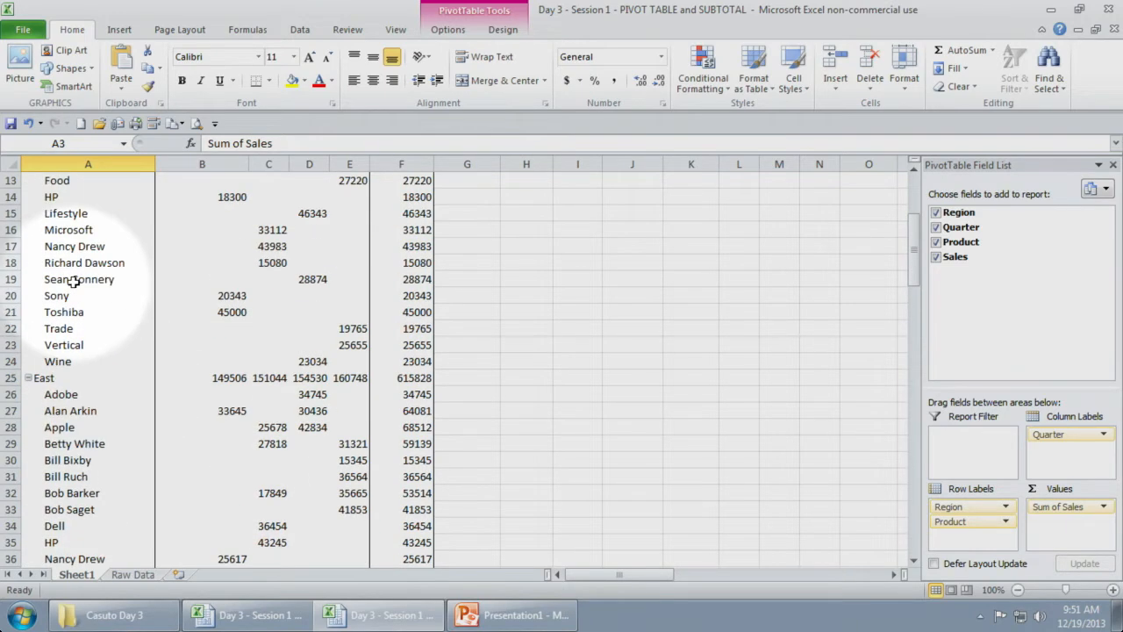
scroll(83, 296, down, 6)
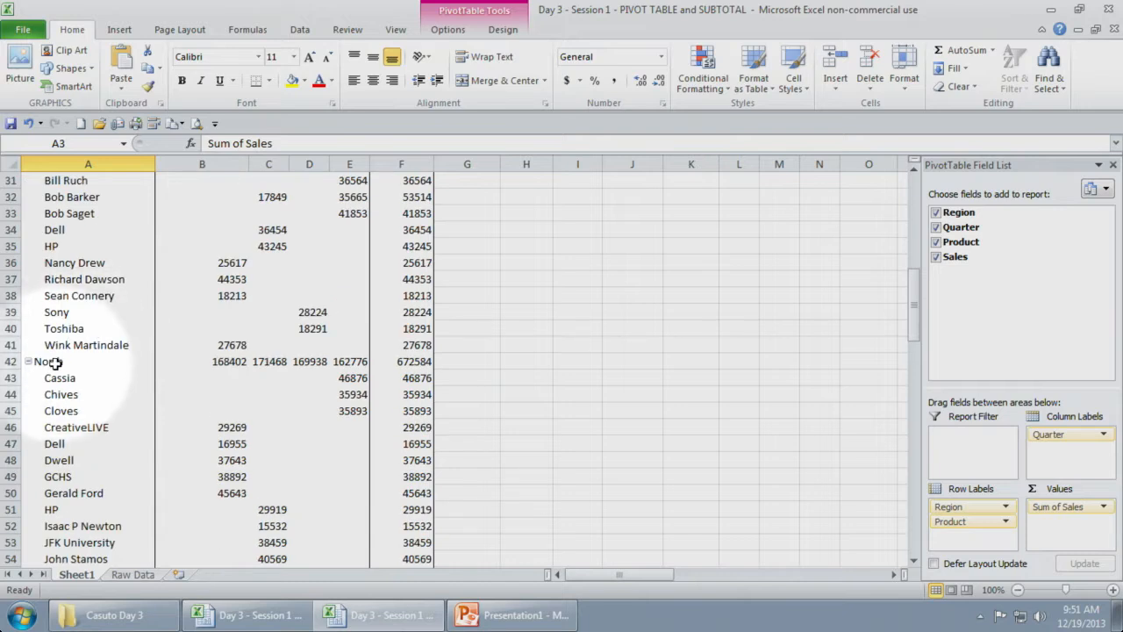
scroll(175, 376, down, 1)
scroll(131, 414, down, 1)
scroll(130, 414, down, 4)
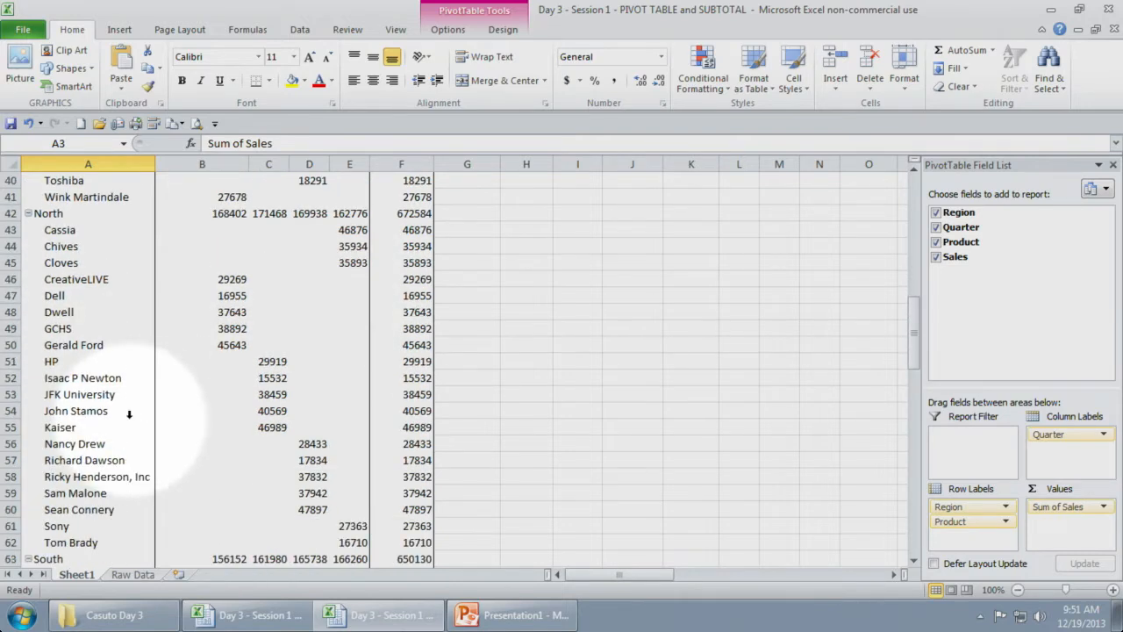
scroll(307, 395, up, 11)
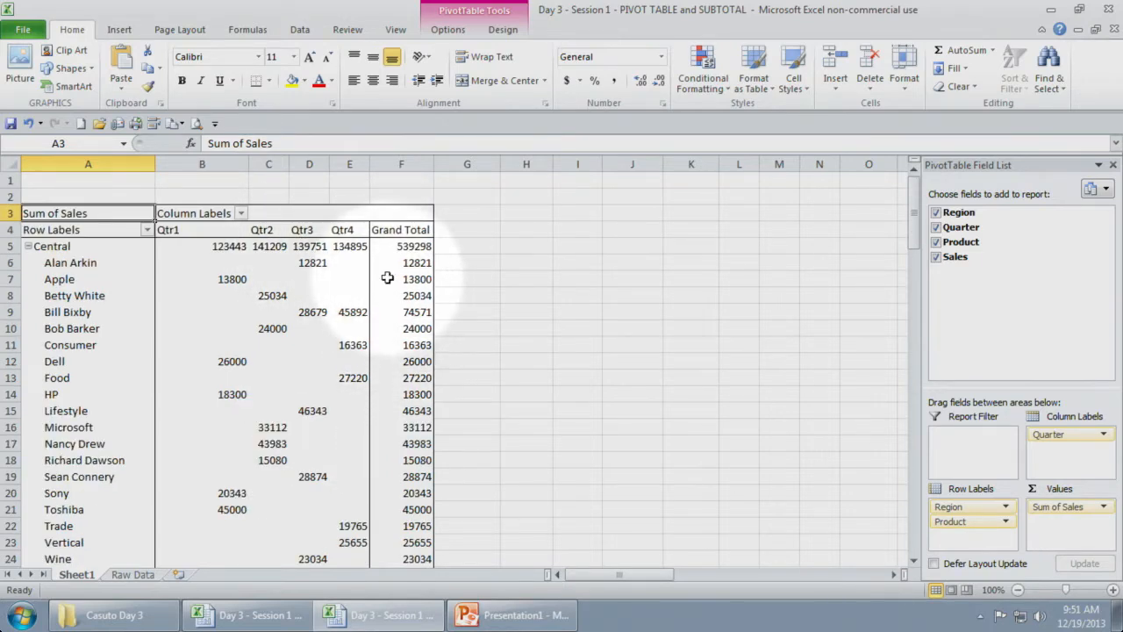
scroll(296, 372, down, 5)
scroll(297, 372, up, 5)
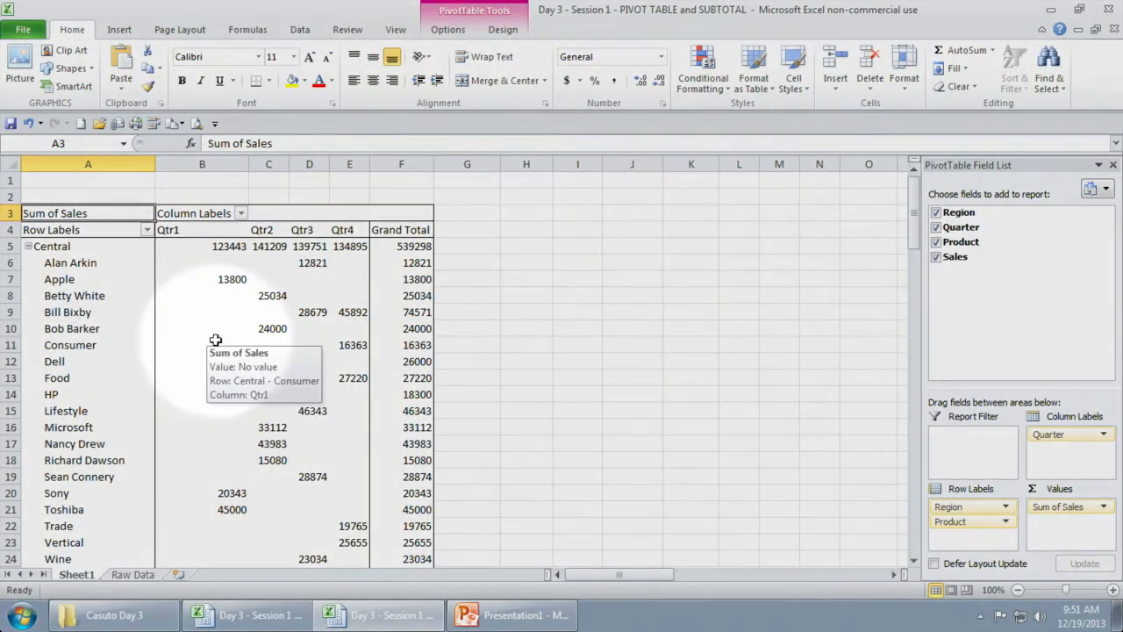
Step: Collapse the Central and East regions in the pivot report to hide their product rows
click(28, 247)
click(28, 247)
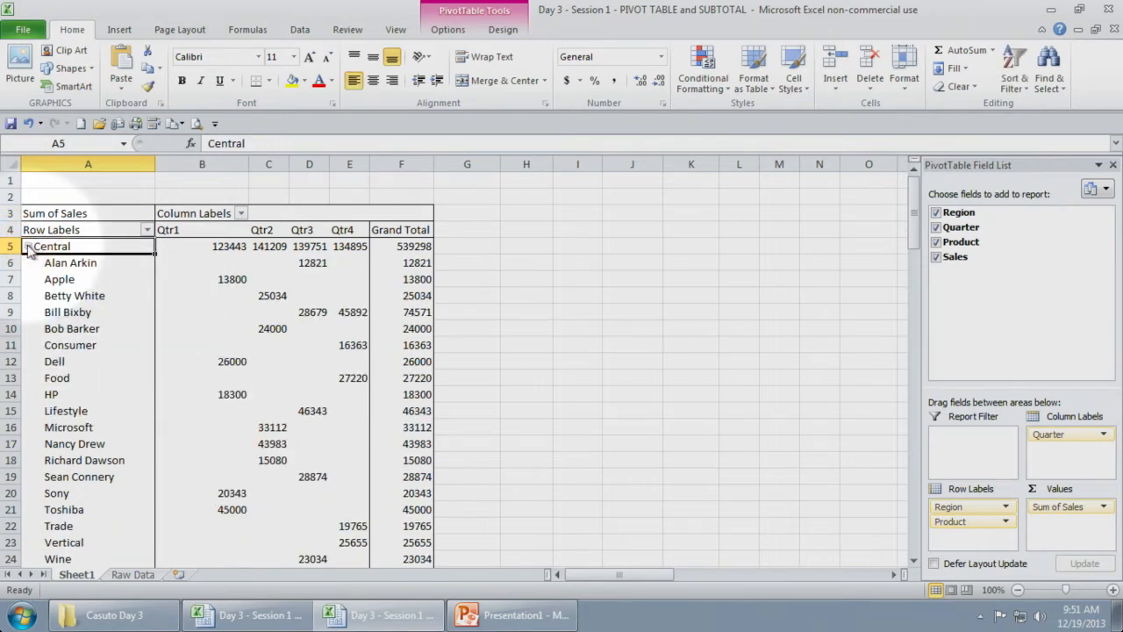
click(28, 246)
click(29, 263)
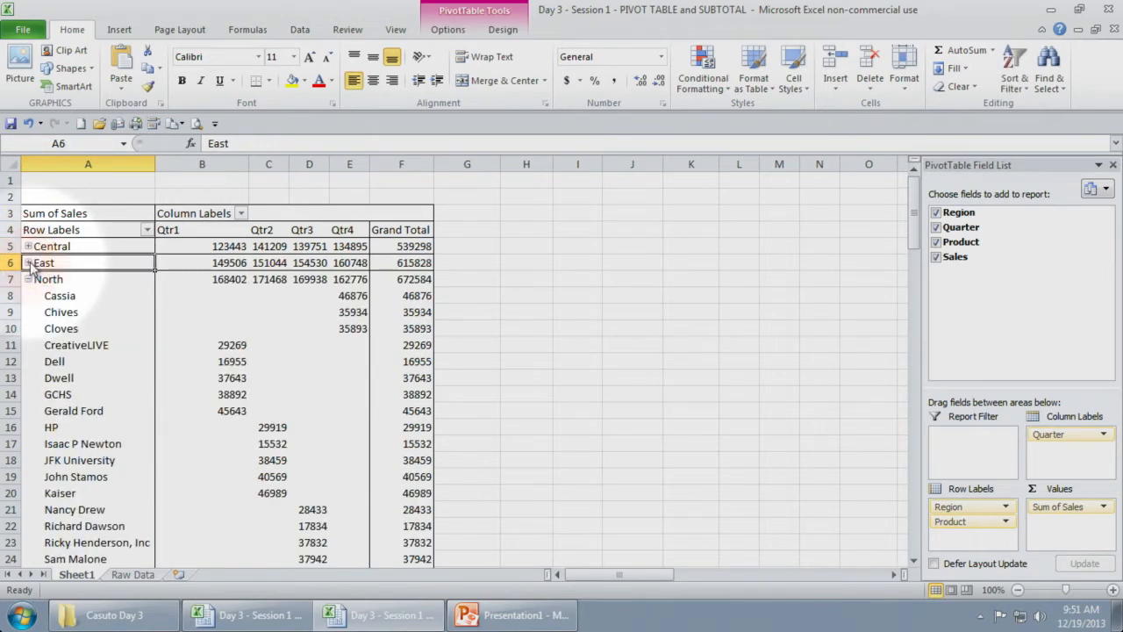
Step: Collapse the North, West and South regions in the pivot report to hide their product rows
click(28, 279)
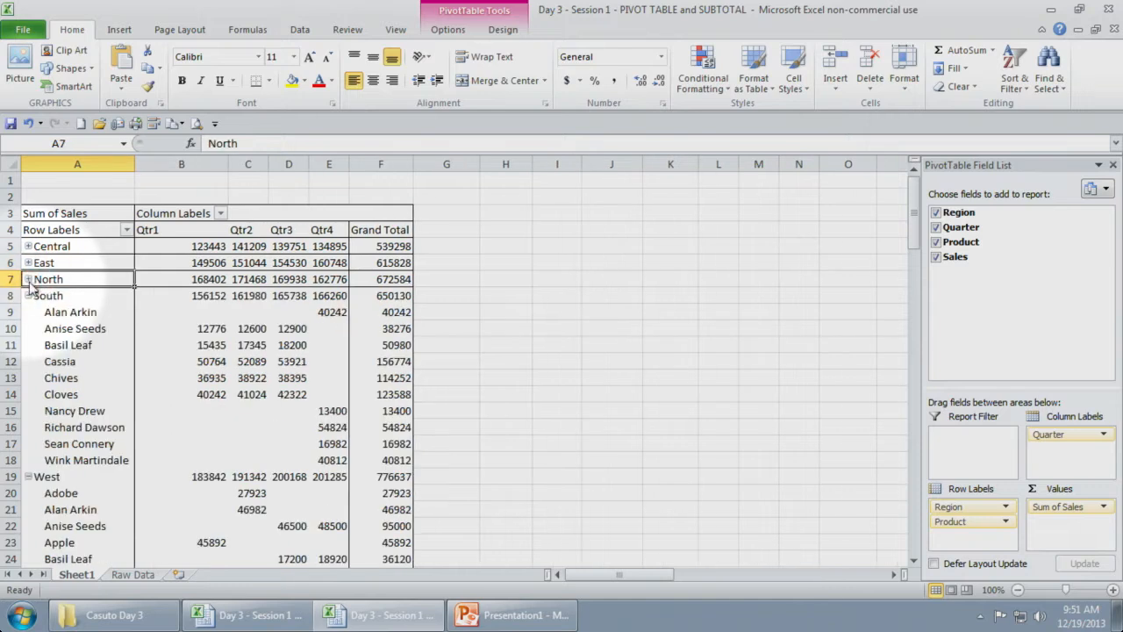
click(28, 477)
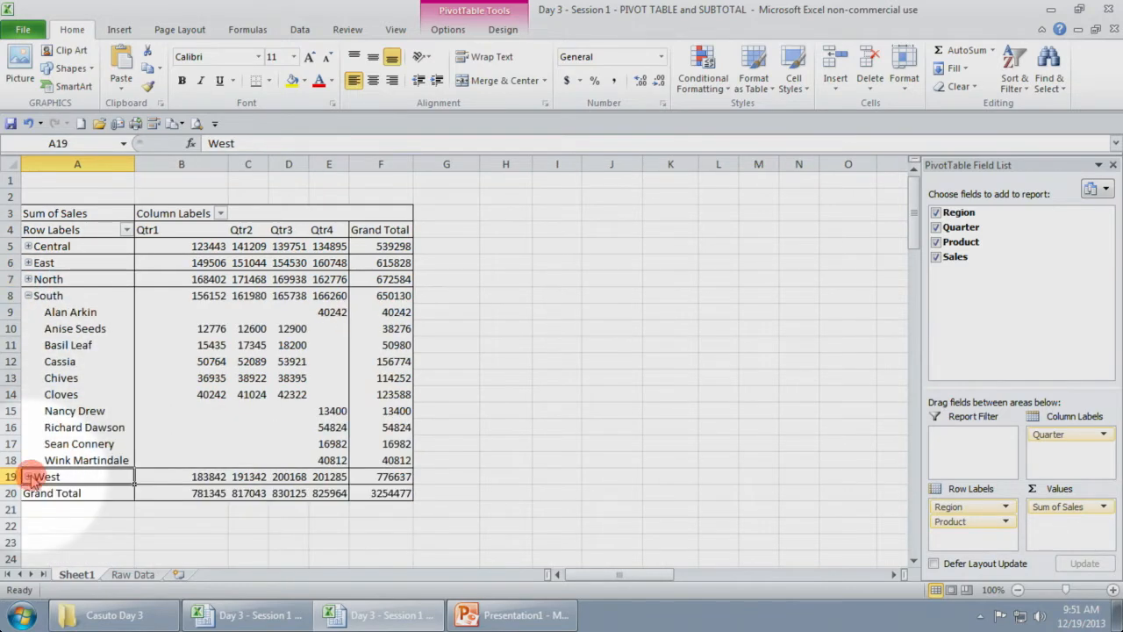
click(28, 296)
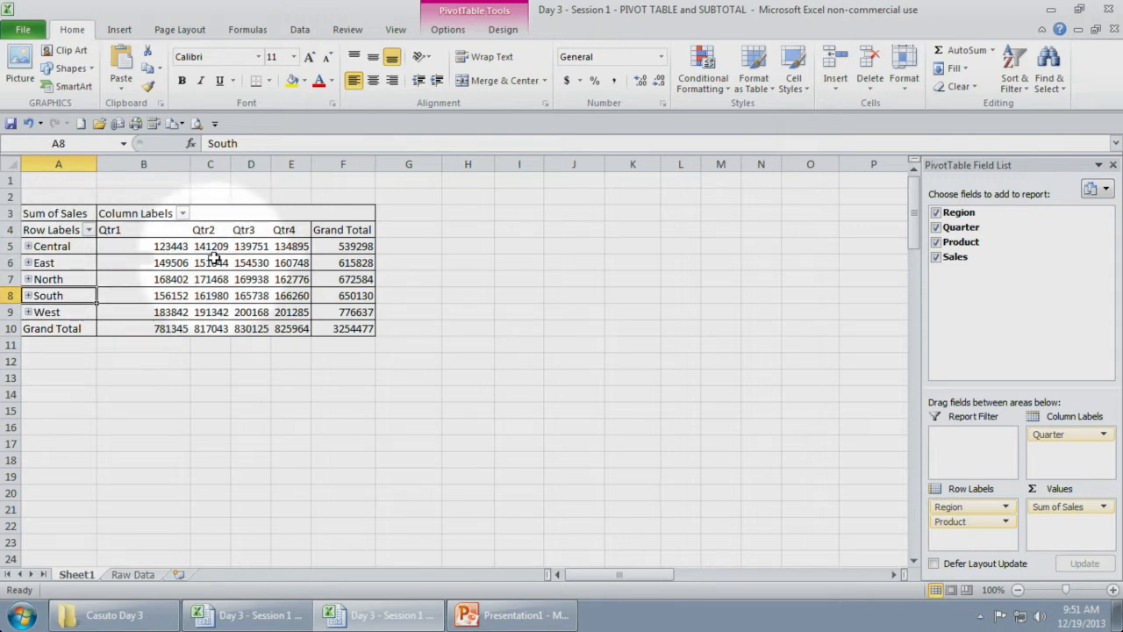
mouse_move(213, 264)
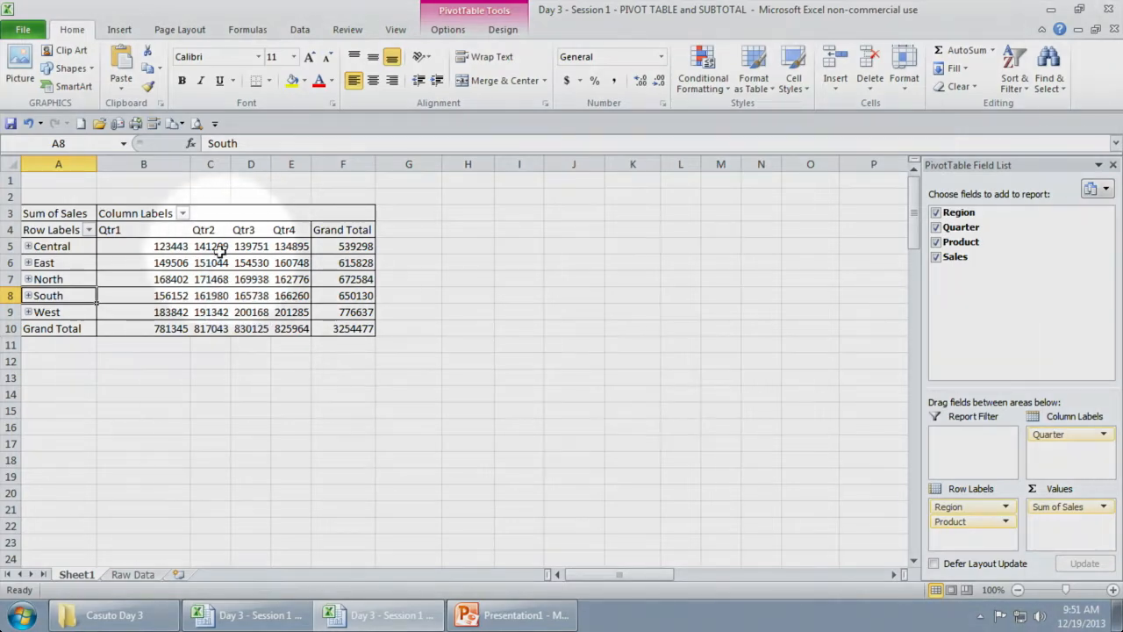
mouse_move(200, 283)
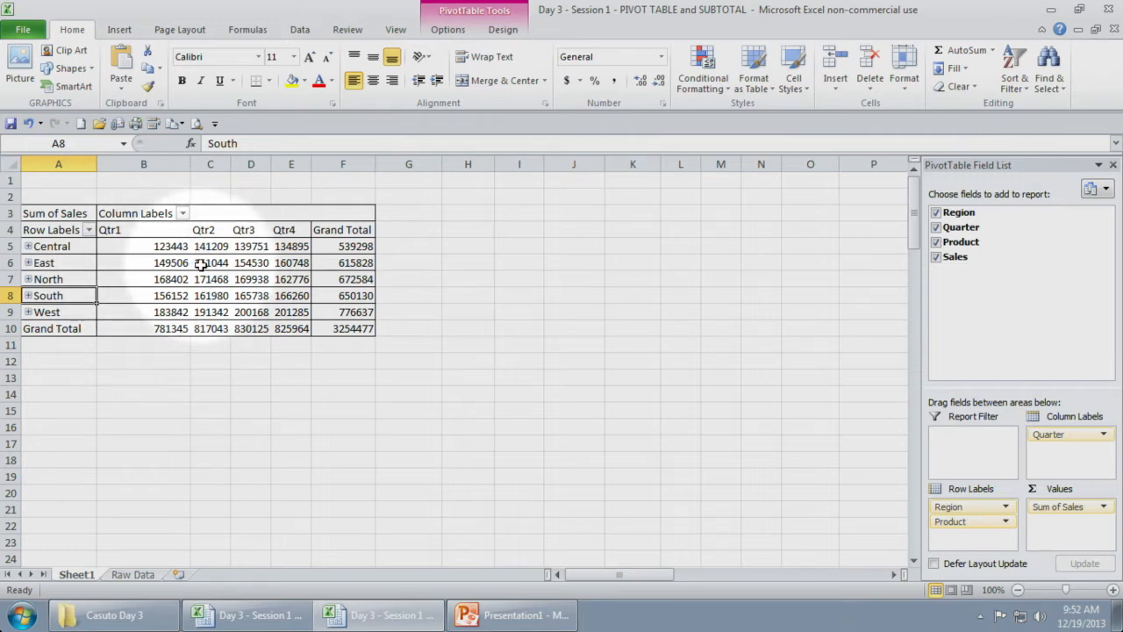
mouse_move(176, 261)
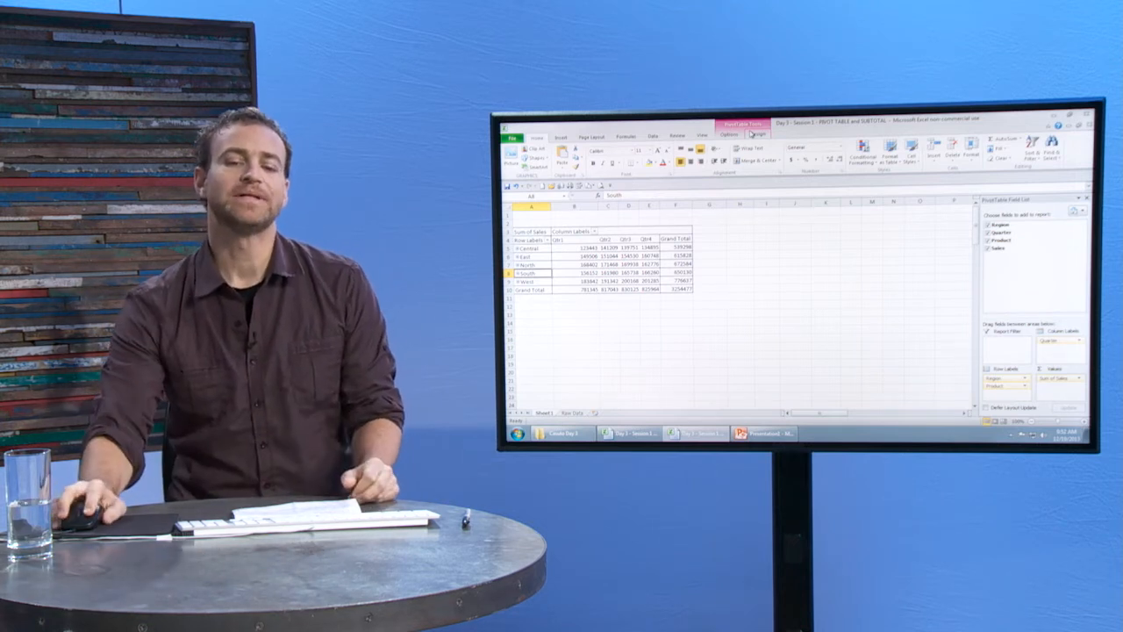
Step: Expand the entire Region field to show the products of every region, and collapse it back to the region rows
click(730, 135)
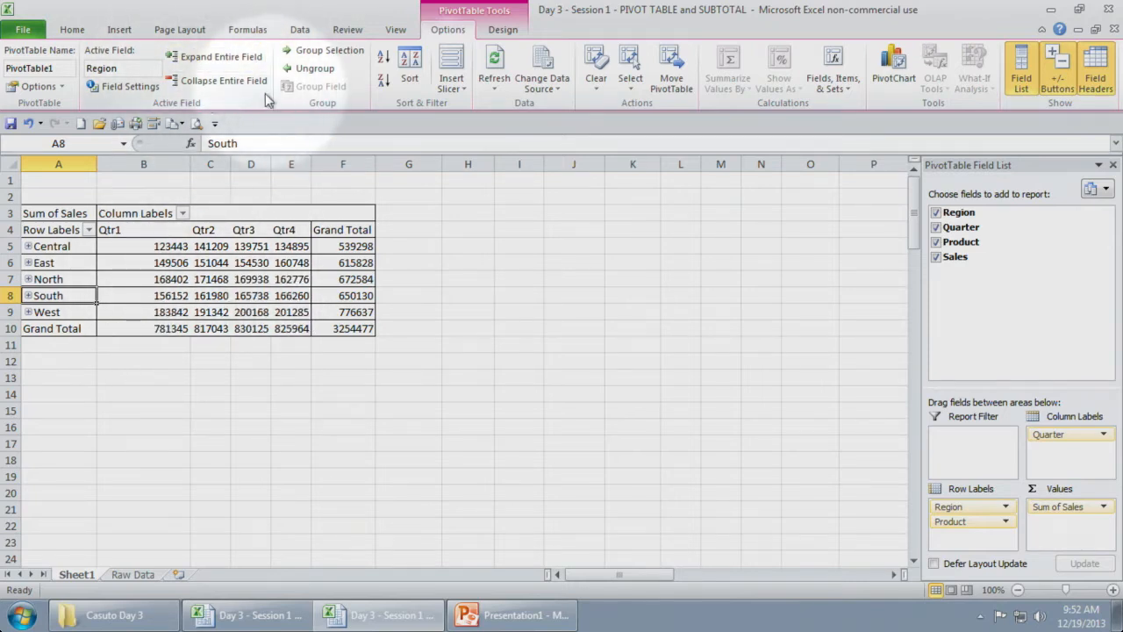
click(216, 60)
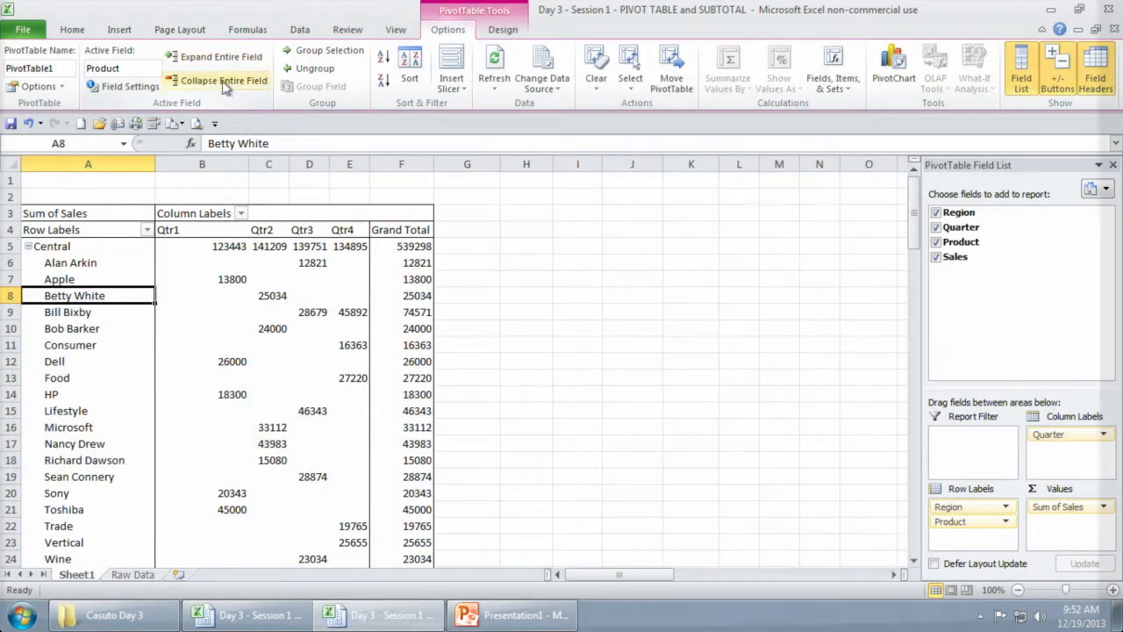
scroll(278, 281, down, 7)
scroll(278, 280, up, 6)
click(219, 80)
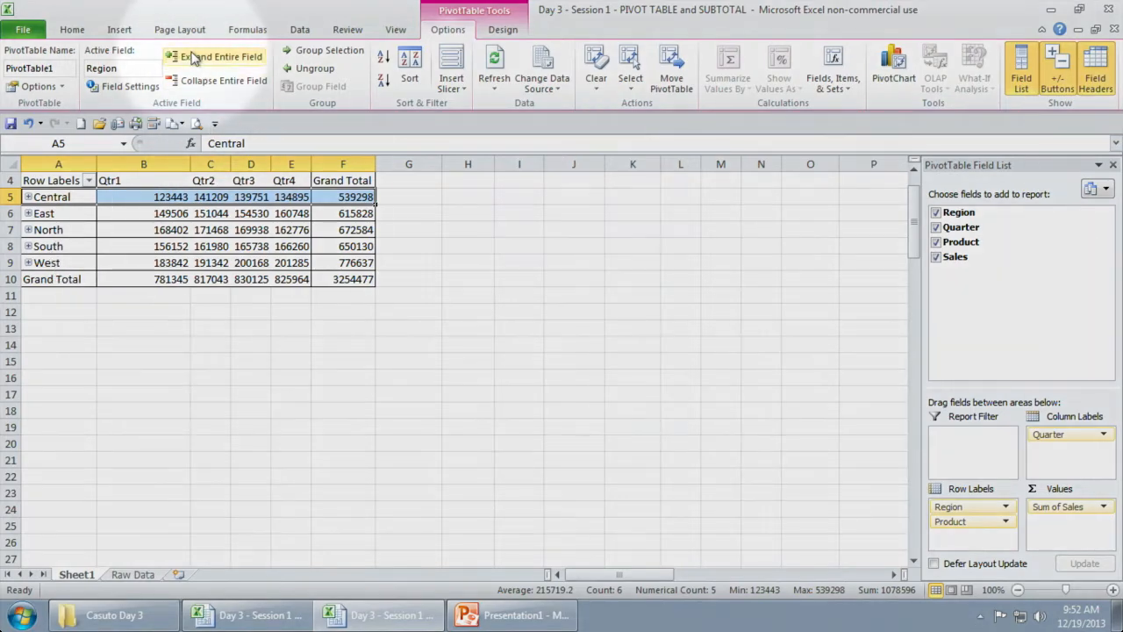
Step: Switch the entire Region field between expanded and collapsed, leaving it expanded with the products of all regions shown
click(193, 57)
click(207, 79)
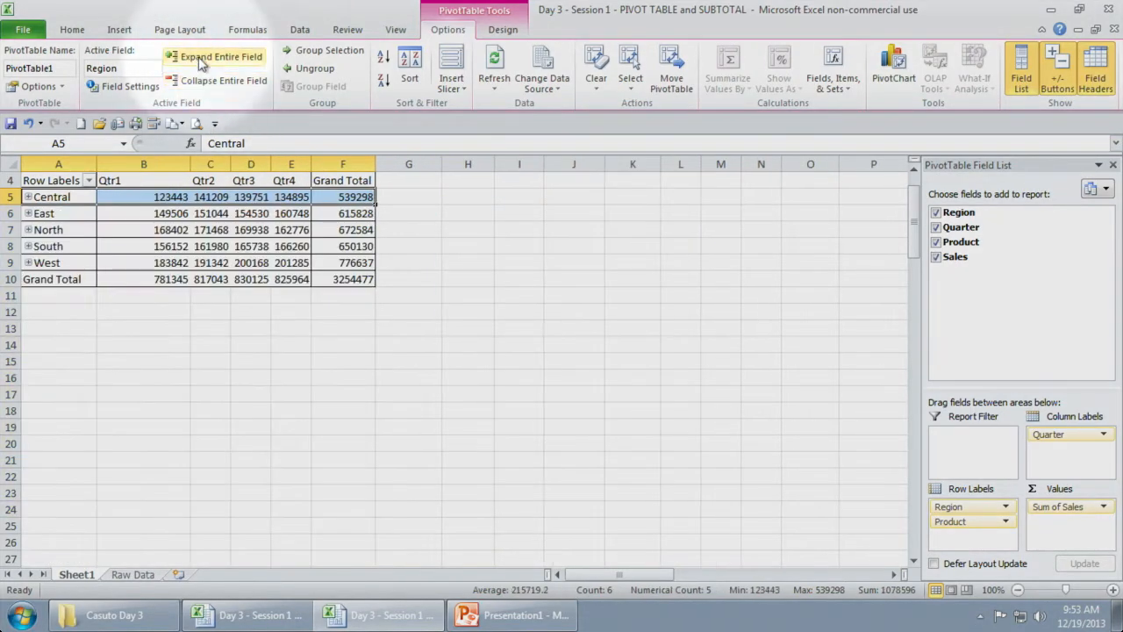
click(202, 58)
click(209, 79)
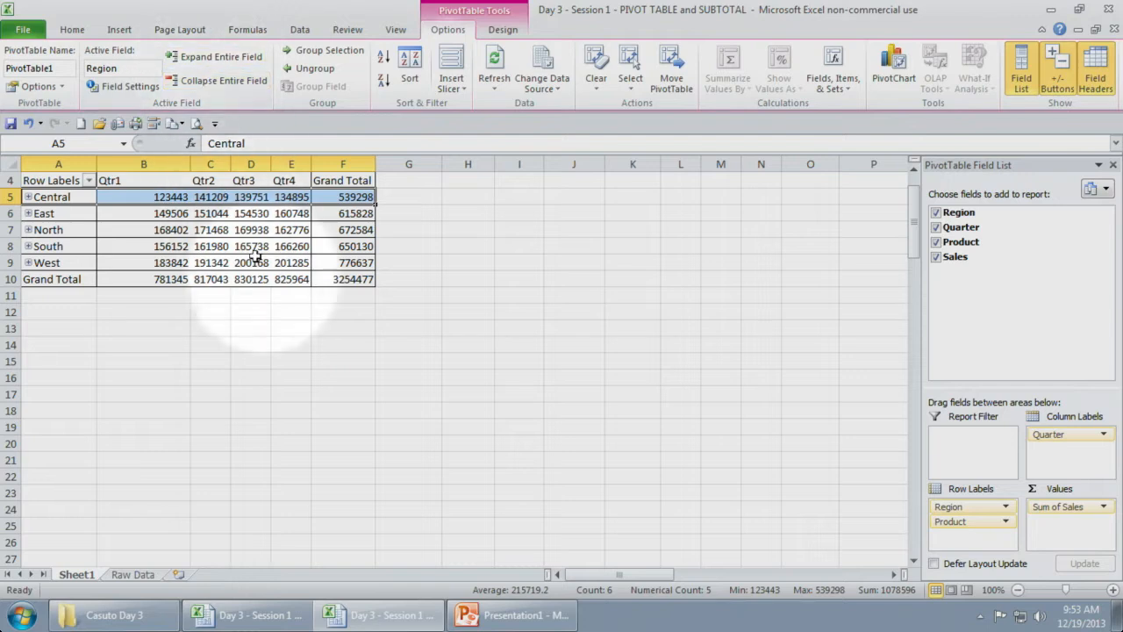
click(202, 58)
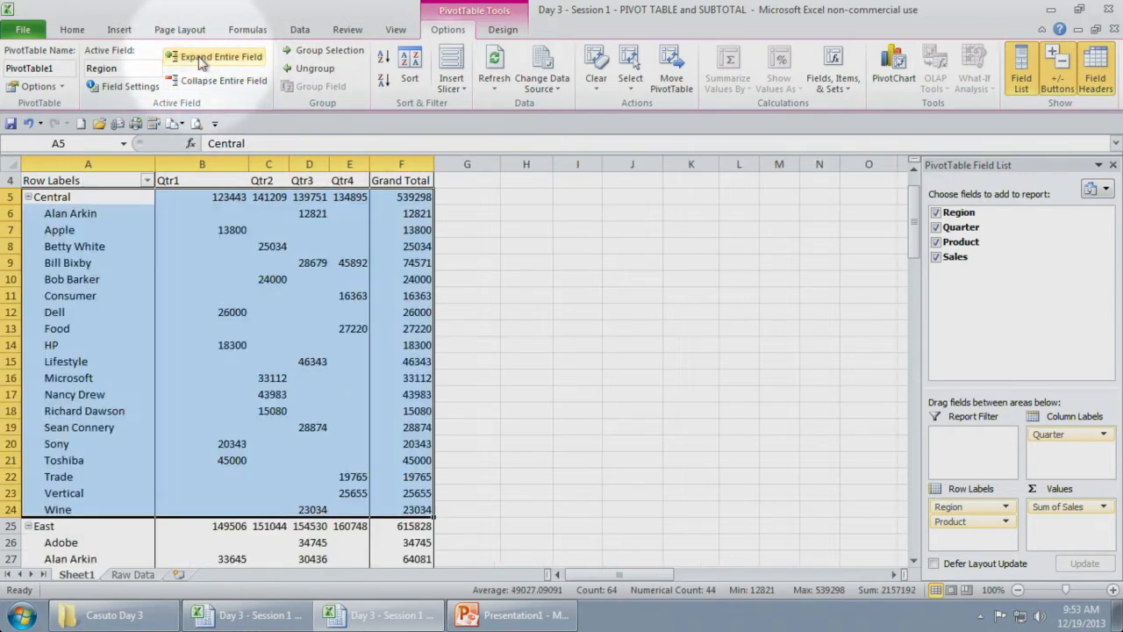
Step: Sort the product labels within each region in descending order, from Z to A
click(396, 233)
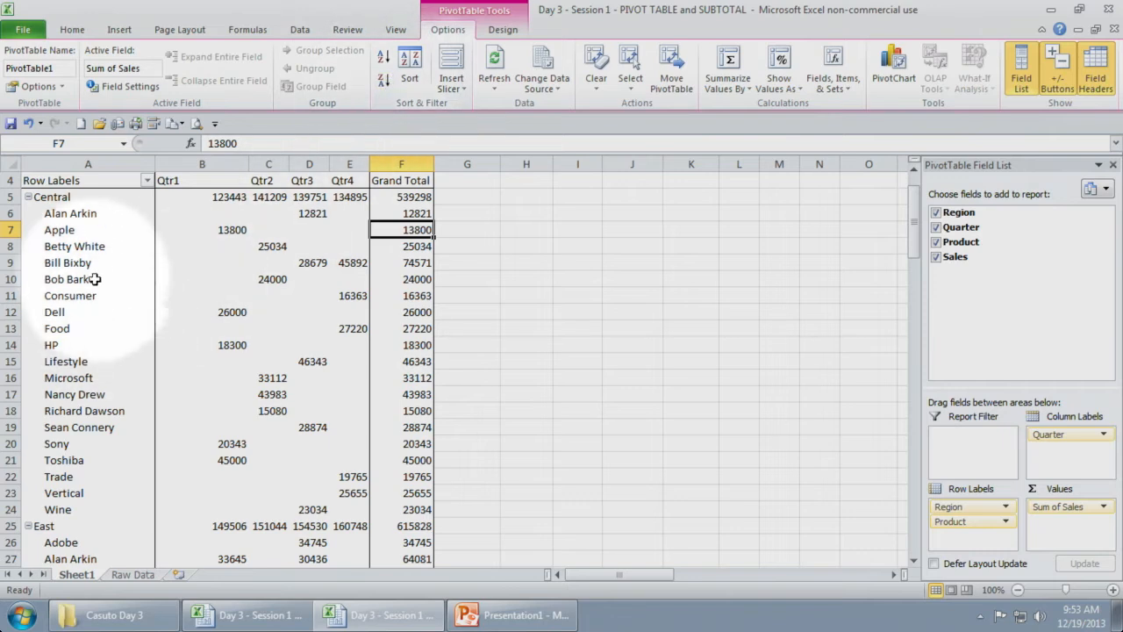
click(53, 265)
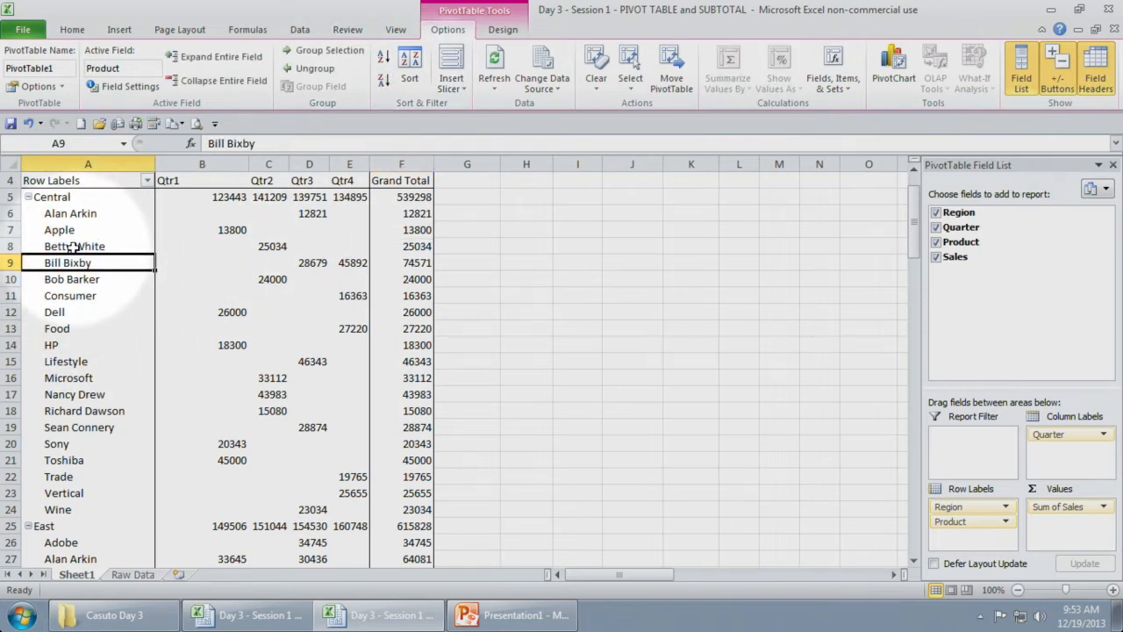
click(61, 215)
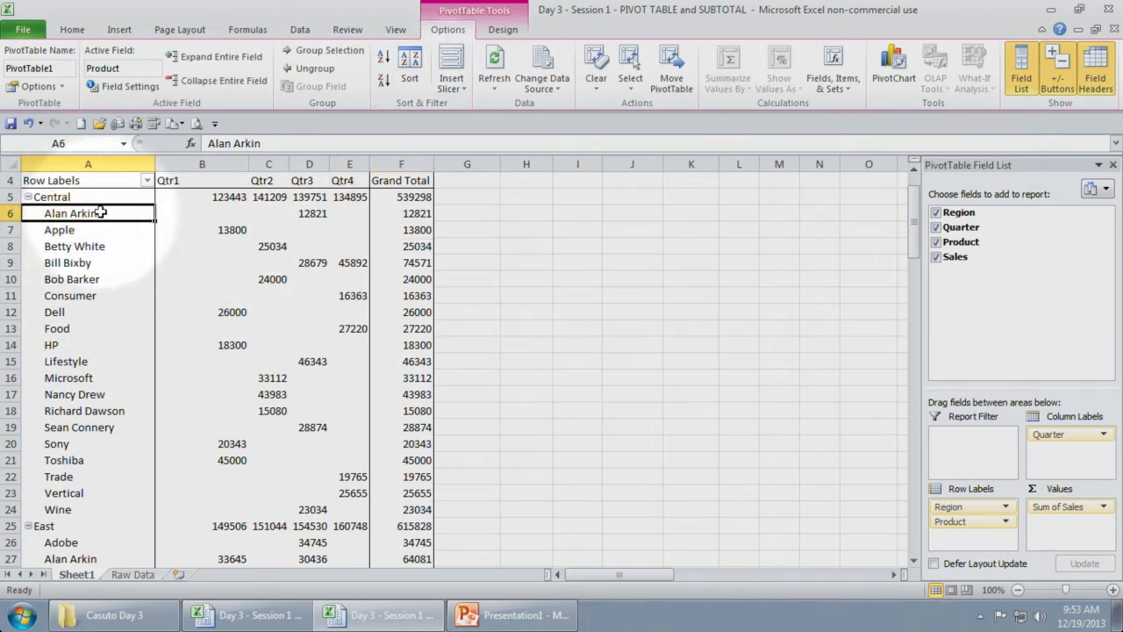
click(384, 81)
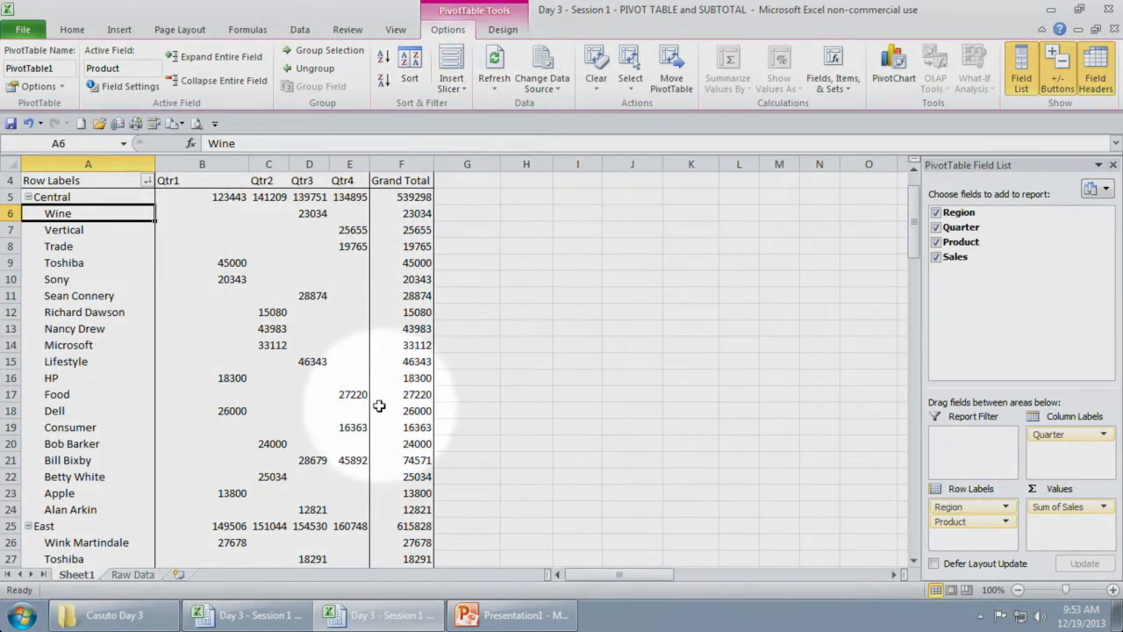
mouse_move(388, 399)
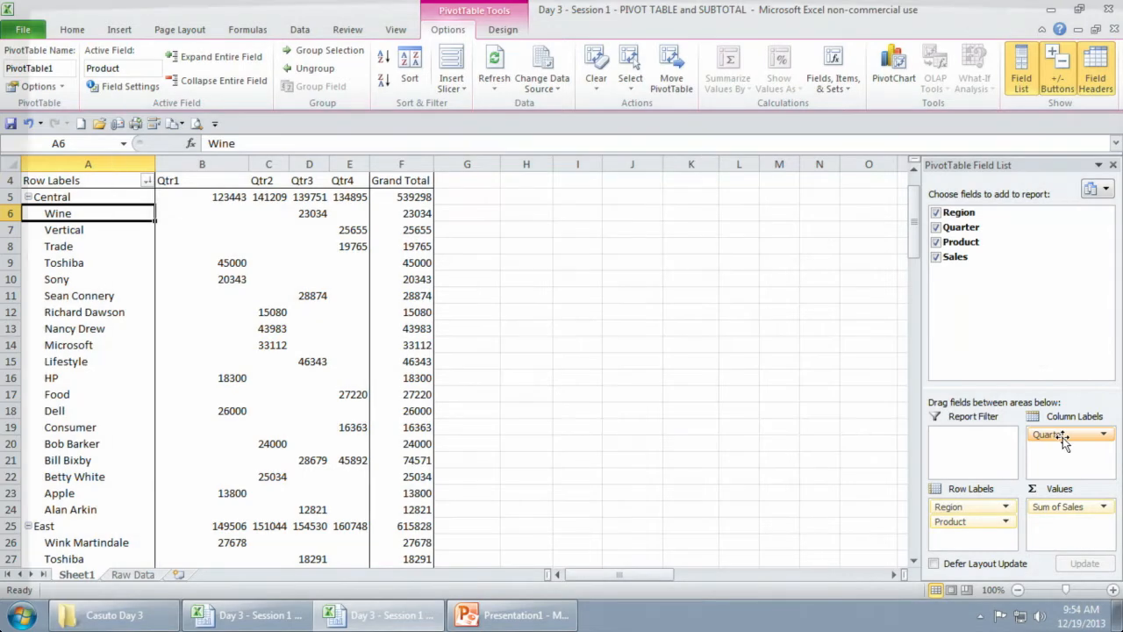
Step: Move the Quarter field from the column labels to the row labels, placing it above Region and Product
drag(1063, 437, 976, 538)
scroll(424, 376, up, 1)
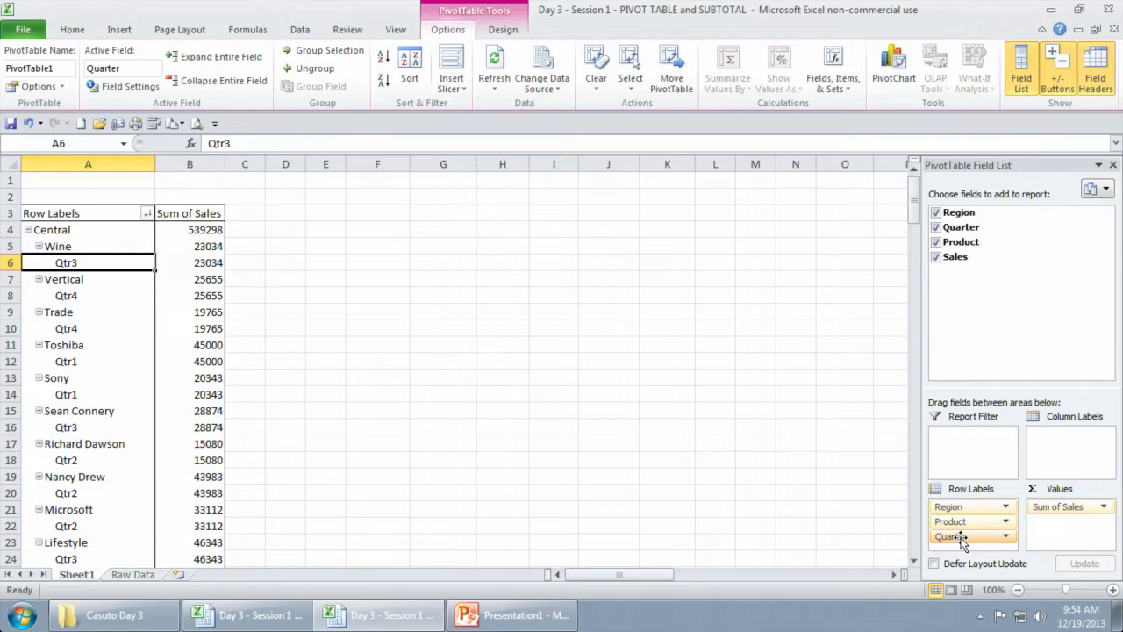
drag(962, 538, 961, 507)
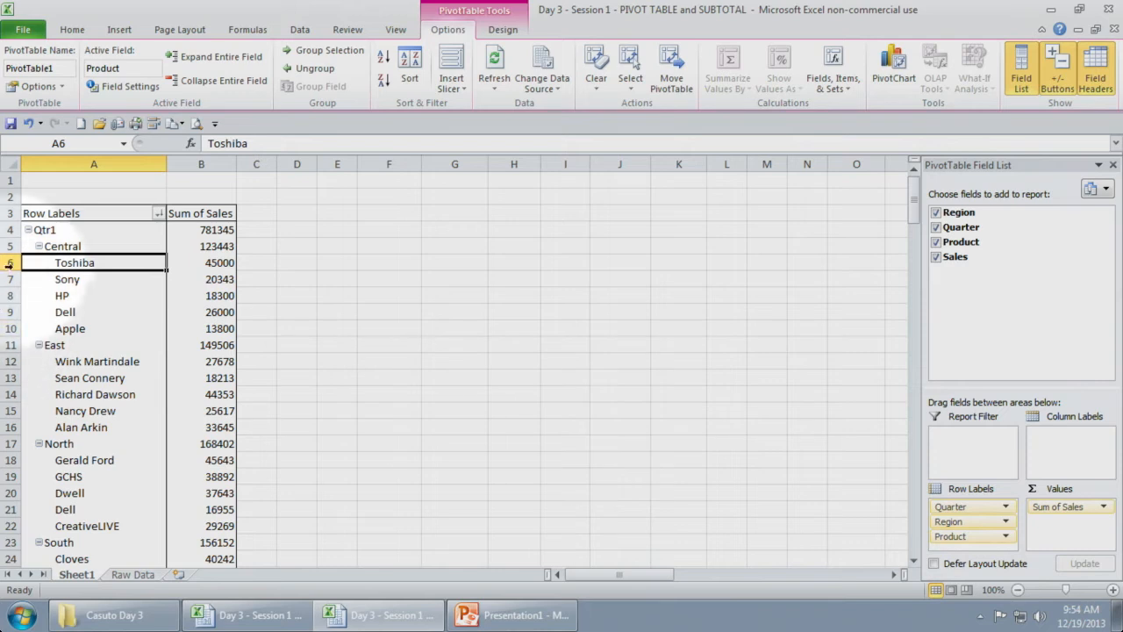
scroll(100, 406, down, 4)
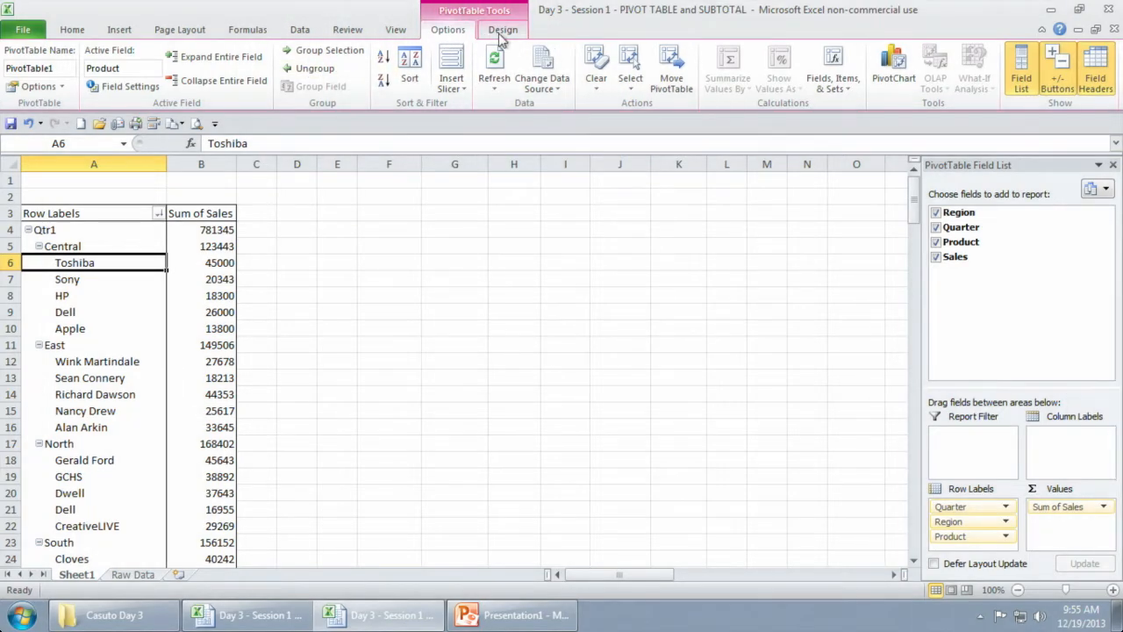
Step: Try the black and the purple gridlined light styles on the PivotTable
click(502, 29)
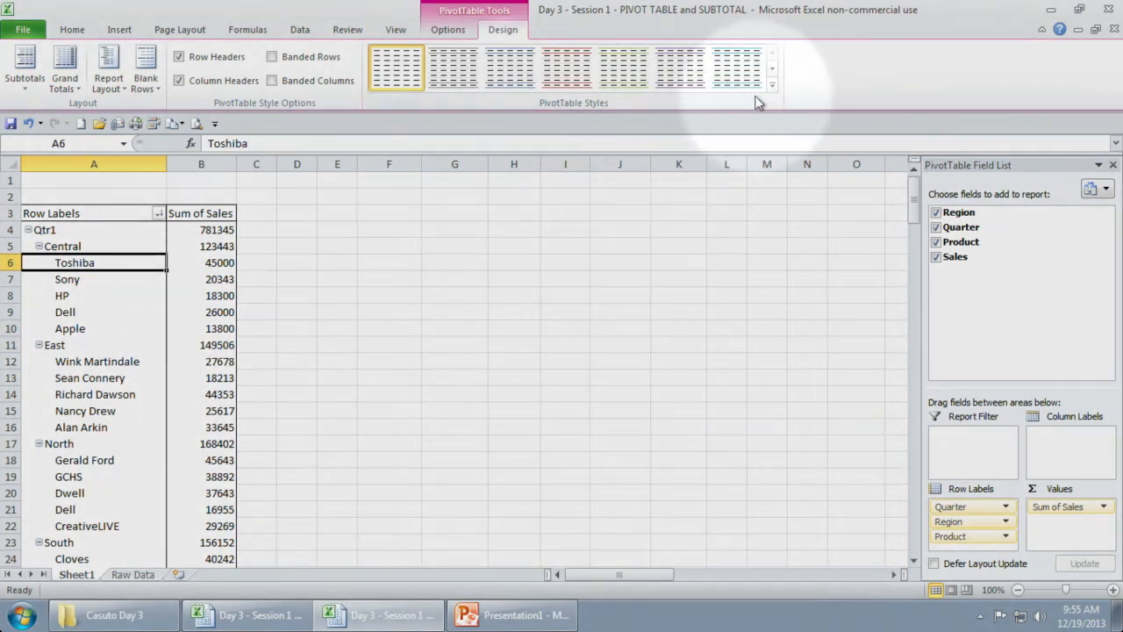
click(772, 85)
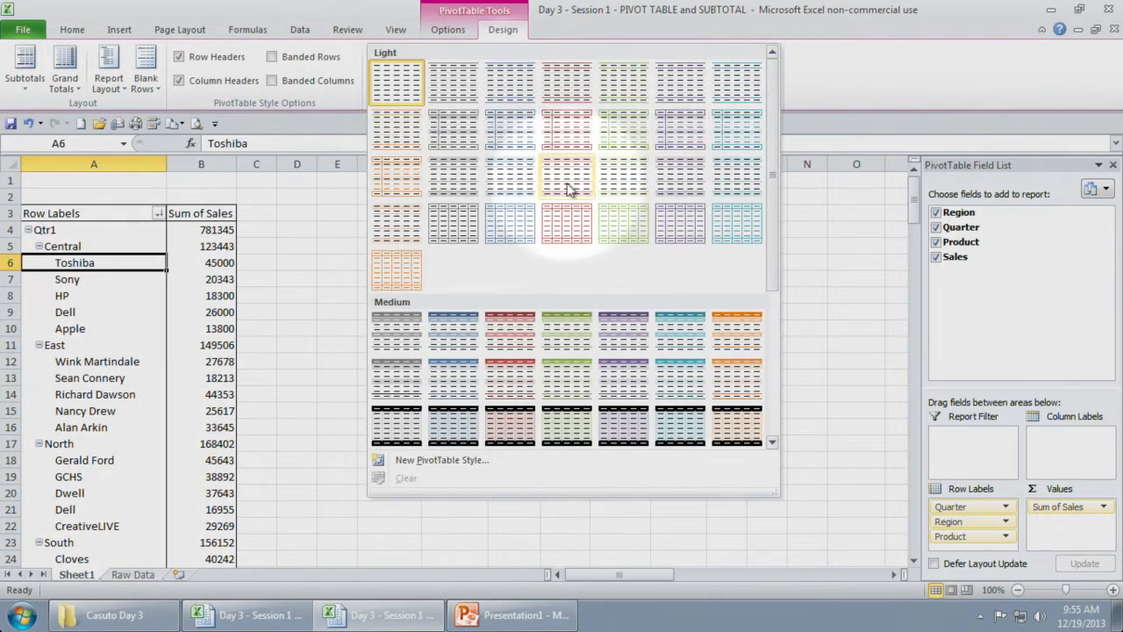
click(450, 223)
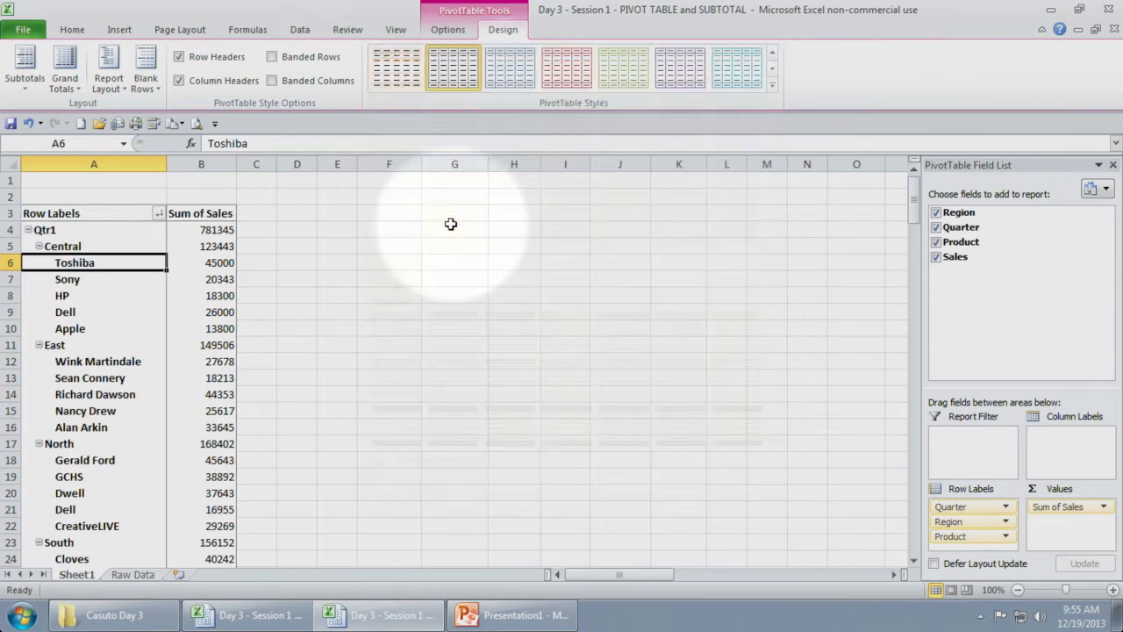
click(96, 327)
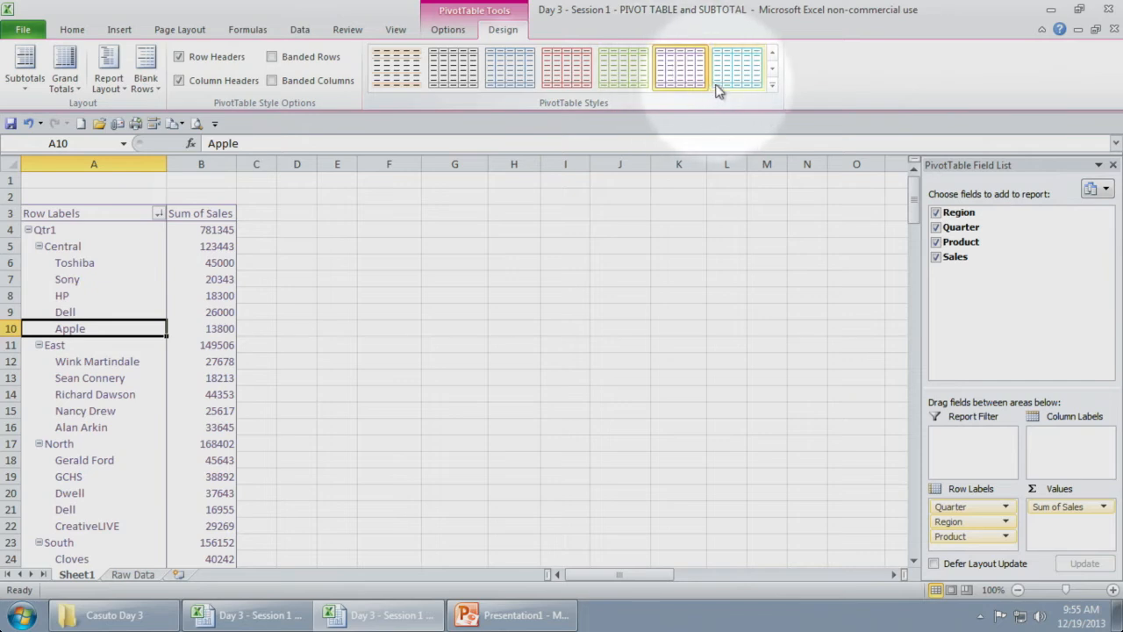
Step: Turn on banded rows for the PivotTable and check the shading down the report
click(272, 57)
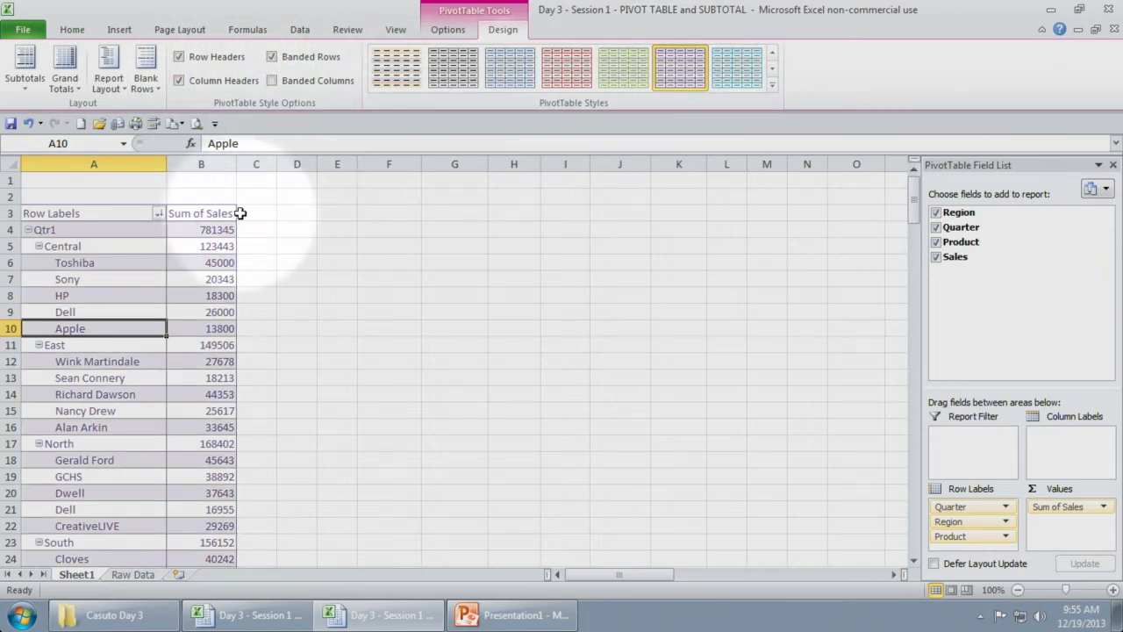
scroll(149, 333, down, 3)
scroll(150, 346, up, 2)
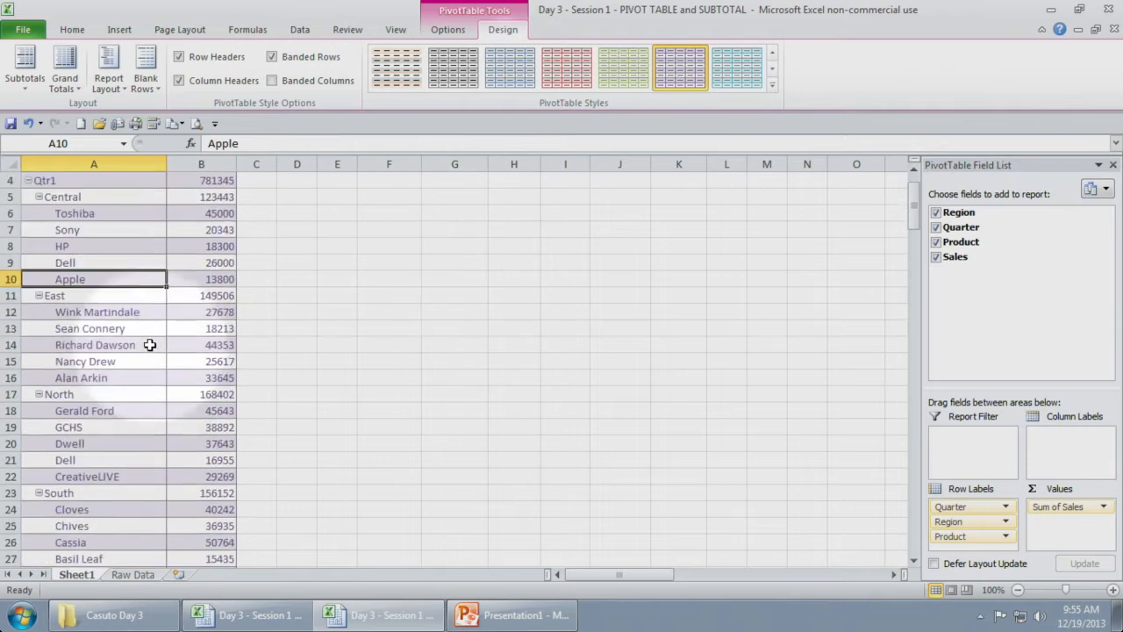
scroll(150, 344, up, 1)
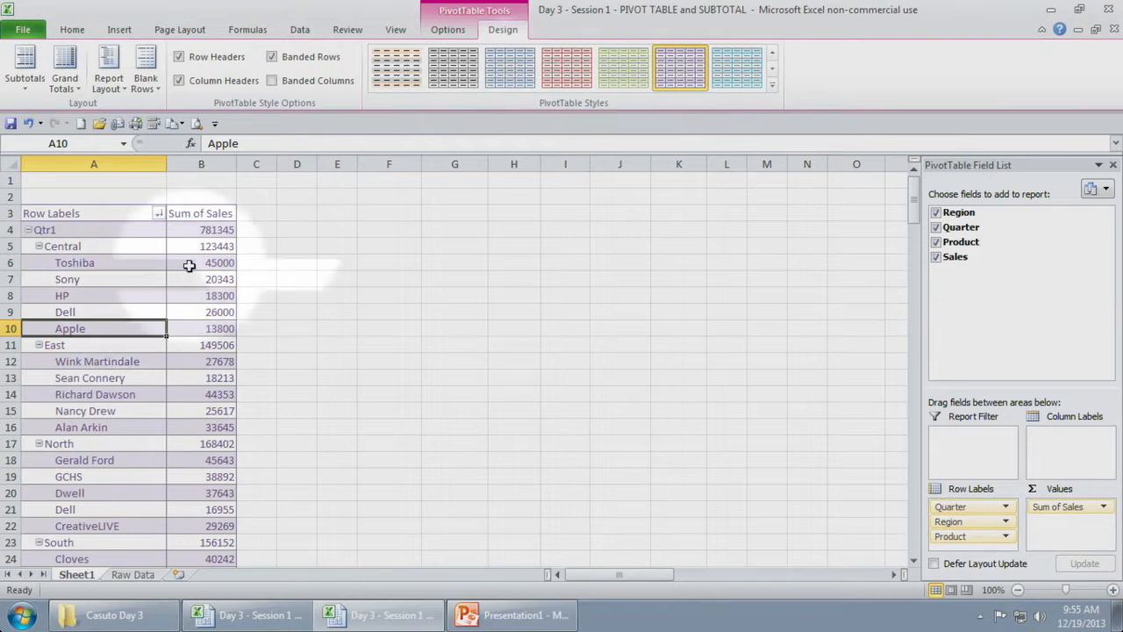
Step: Apply the blue medium PivotTable style with the dark blue header row, and deselect the report
click(772, 84)
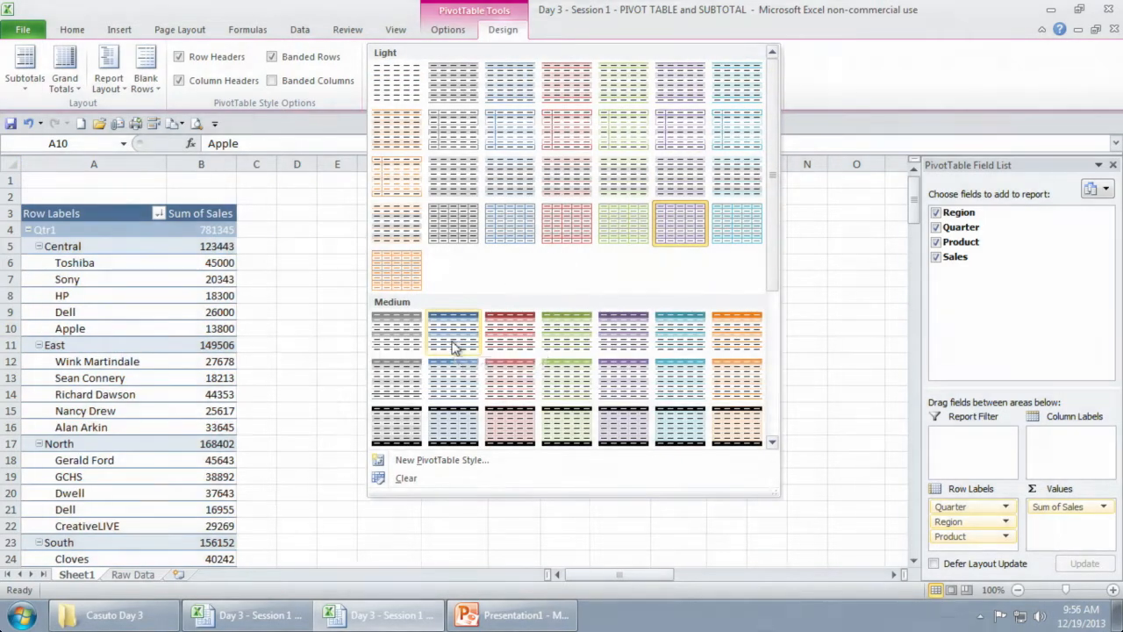
click(454, 345)
click(360, 307)
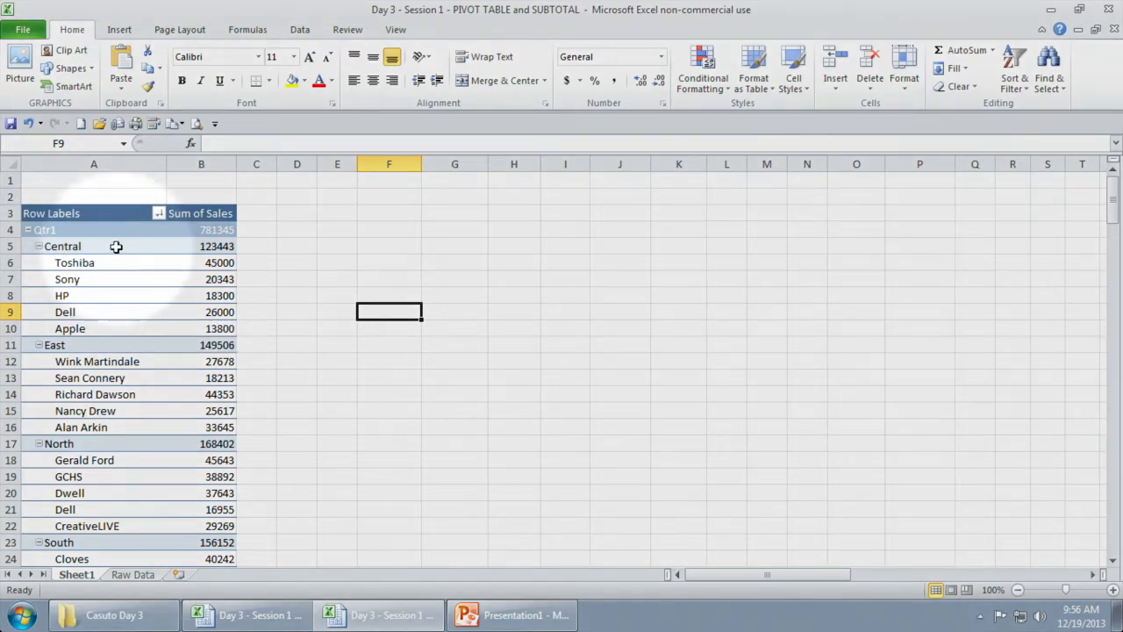
Step: Examine the styled report's sales by region and product under Qtr1 and Qtr2
scroll(146, 401, down, 3)
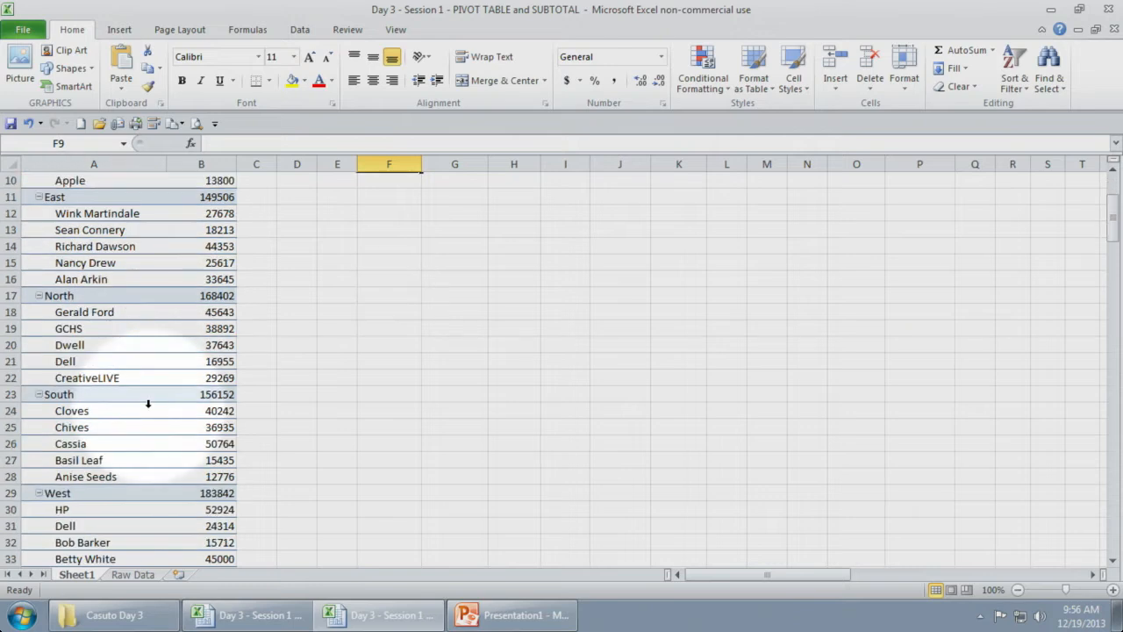
scroll(148, 402, up, 3)
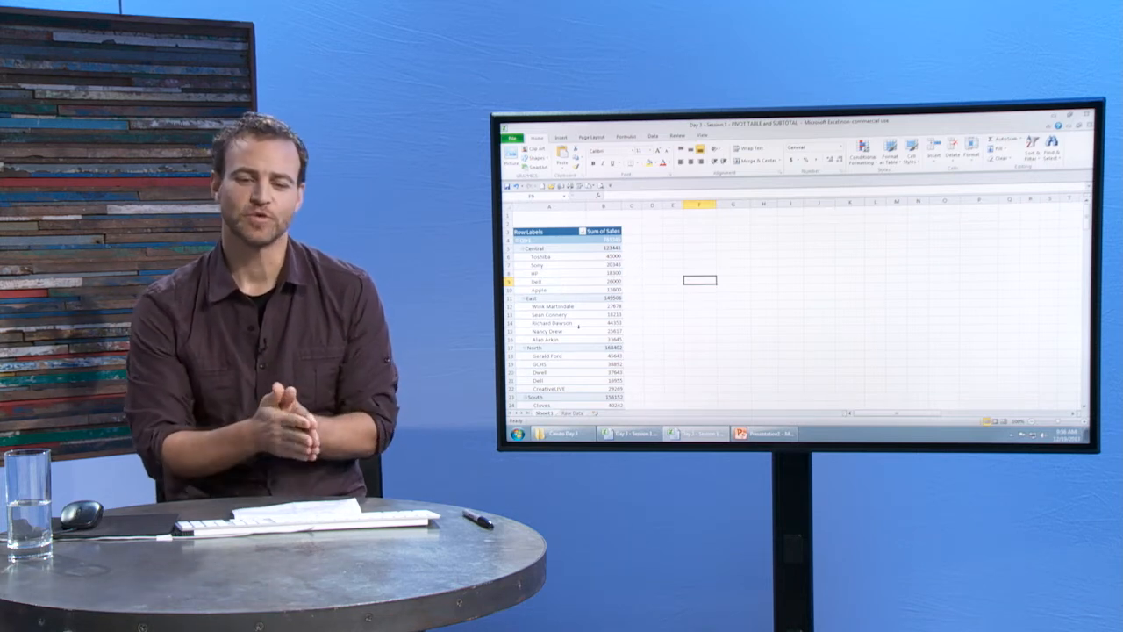
scroll(92, 355, down, 8)
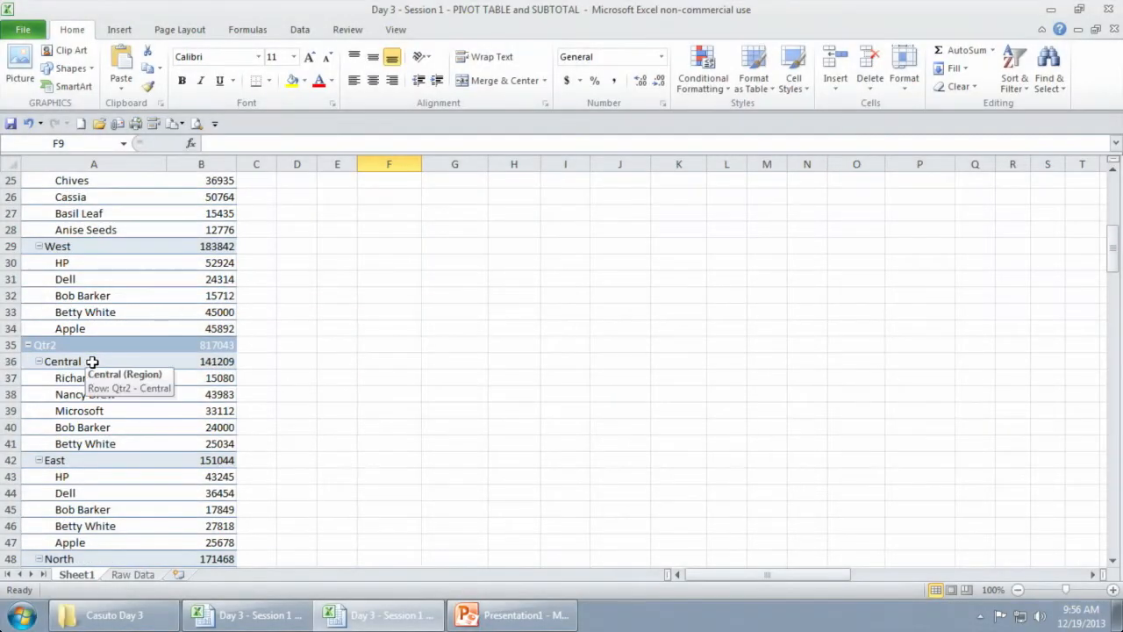
scroll(92, 362, up, 8)
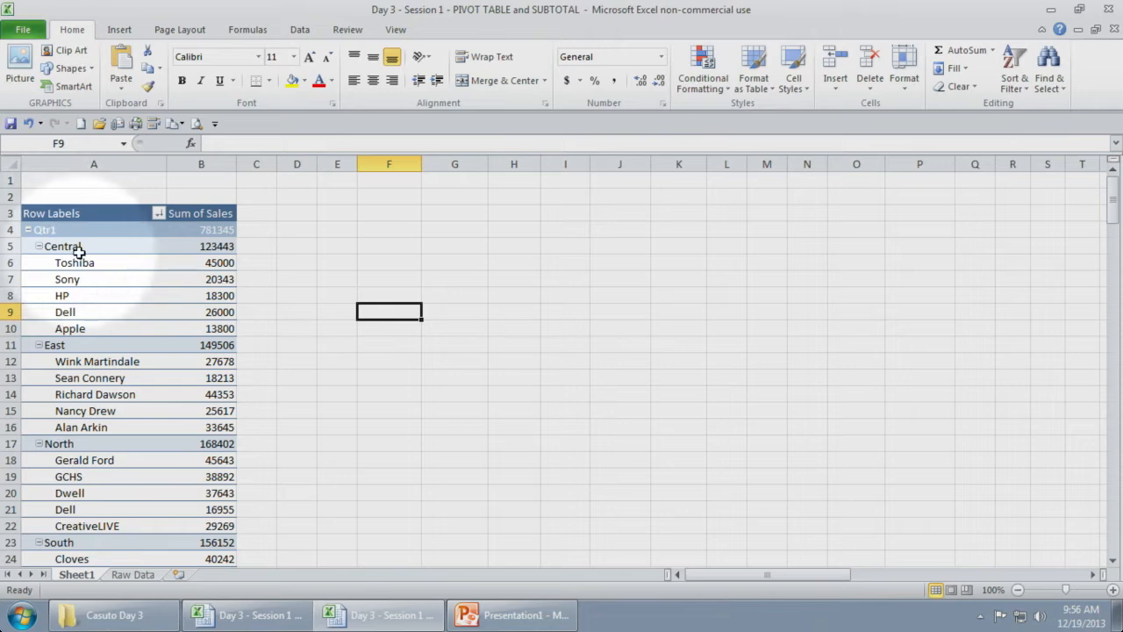
scroll(90, 281, down, 7)
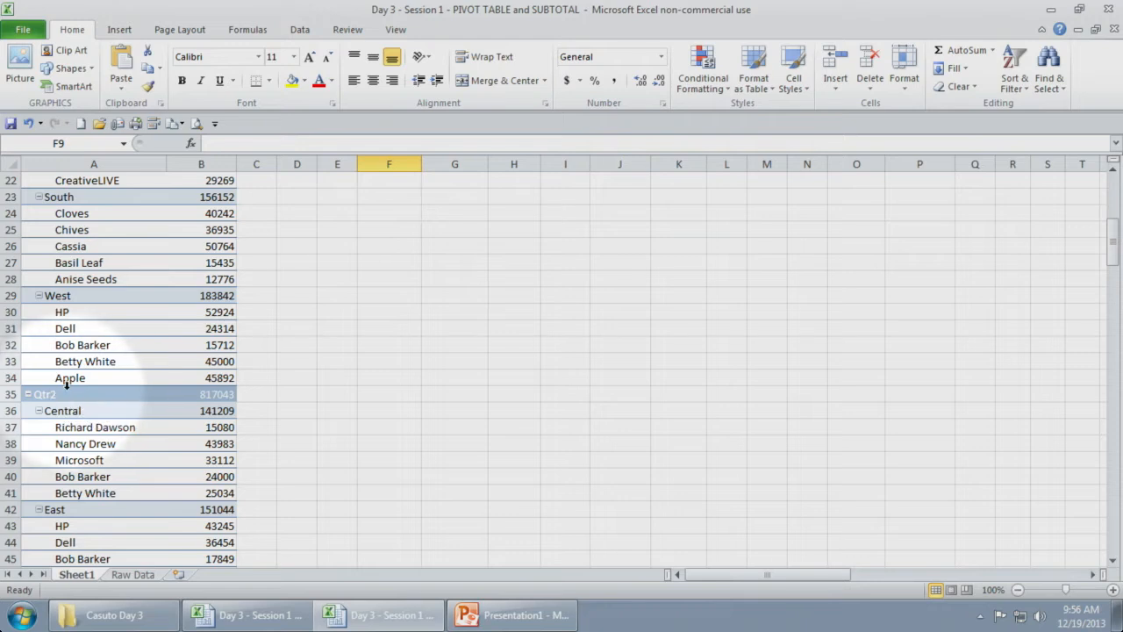
scroll(70, 394, down, 2)
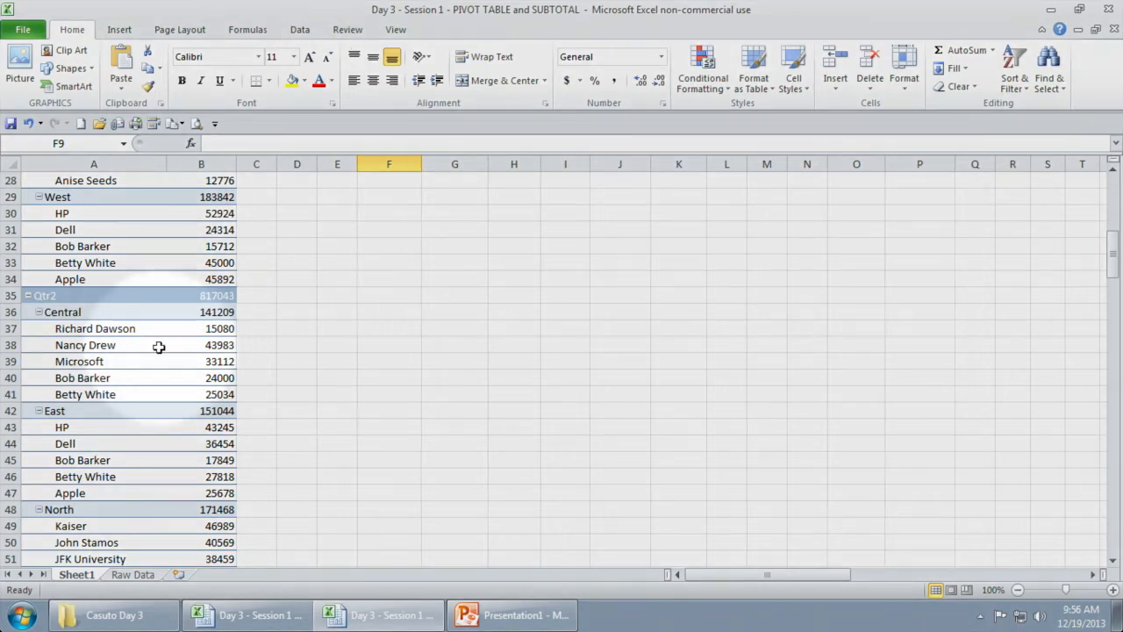
Step: Hide and show the PivotTable field list by selecting cells outside and inside the report
mouse_move(159, 347)
click(431, 310)
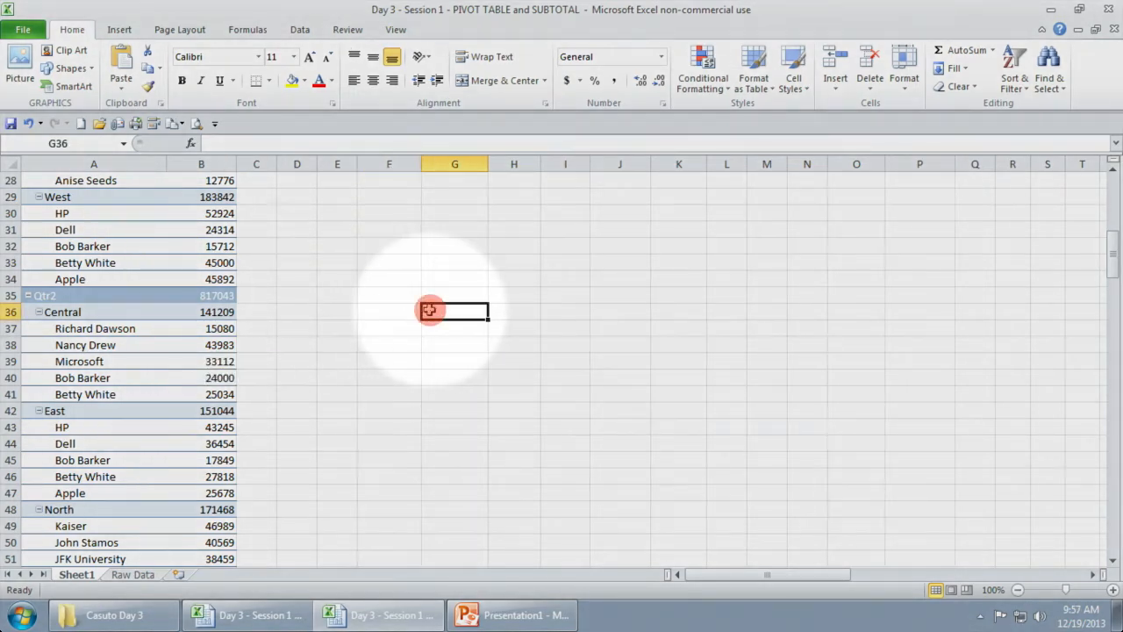
click(145, 360)
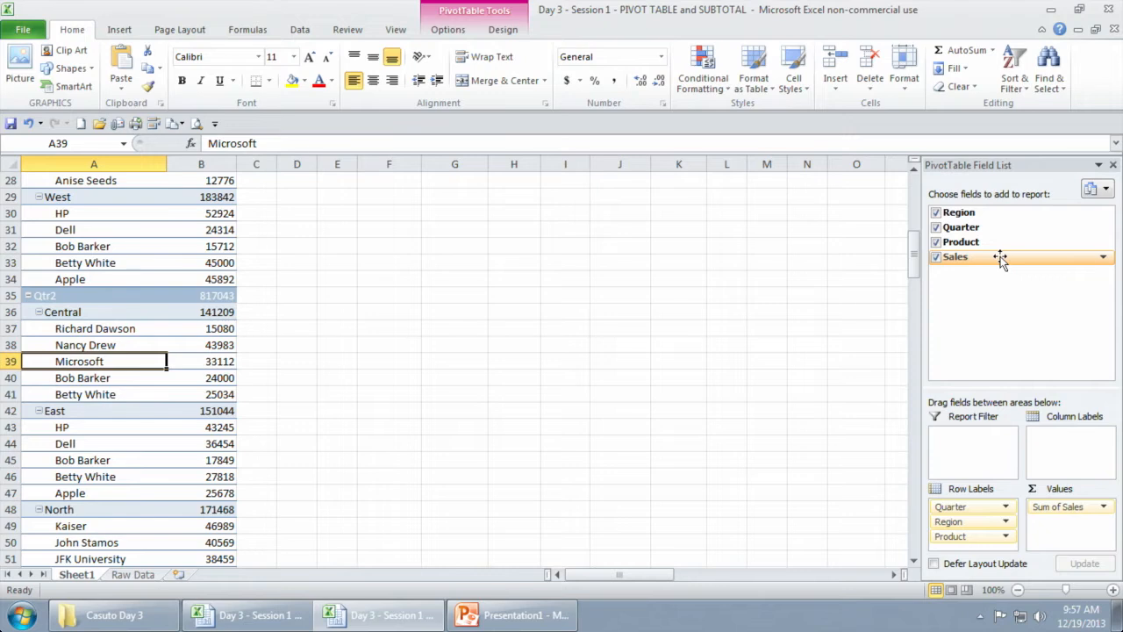
click(432, 324)
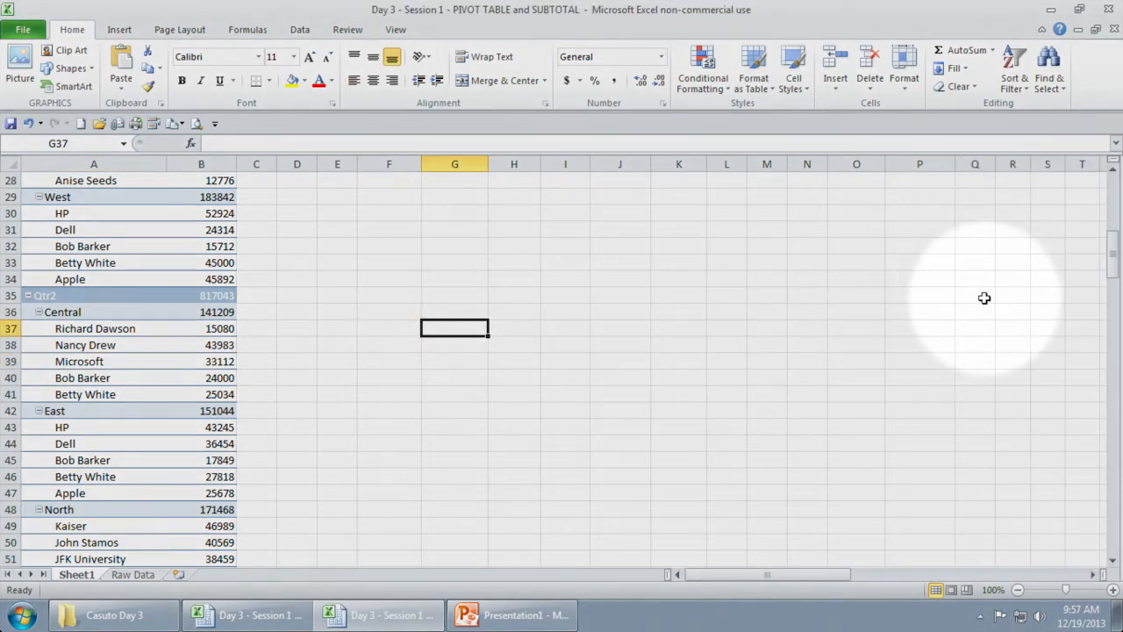
click(100, 376)
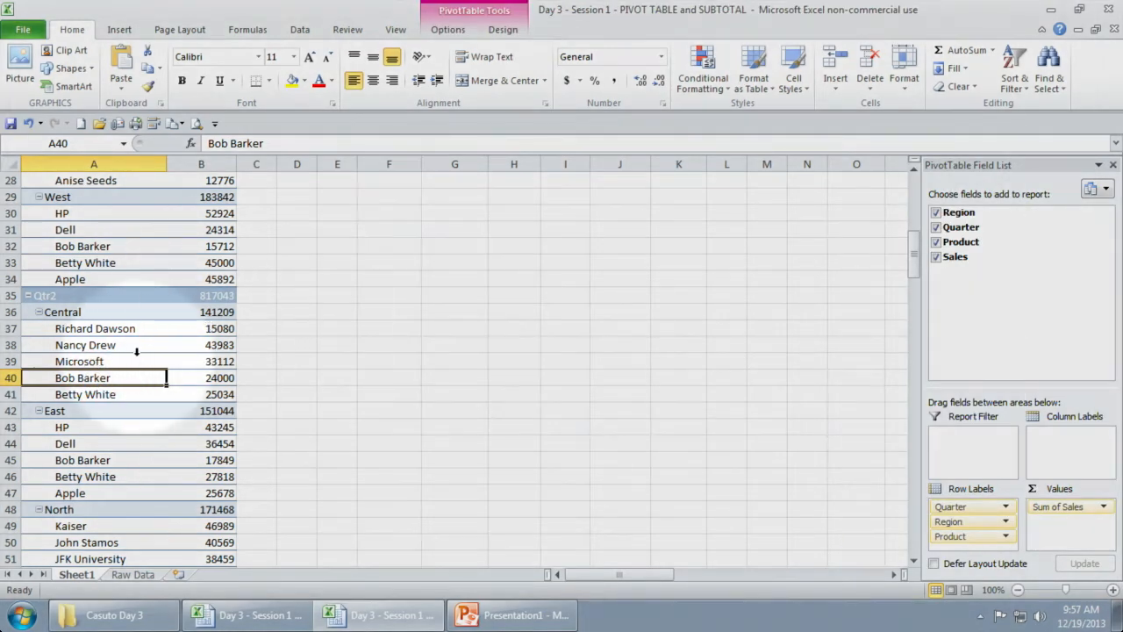
Step: Examine the product labels and the Central and North region labels under Qtr1
scroll(136, 351, up, 9)
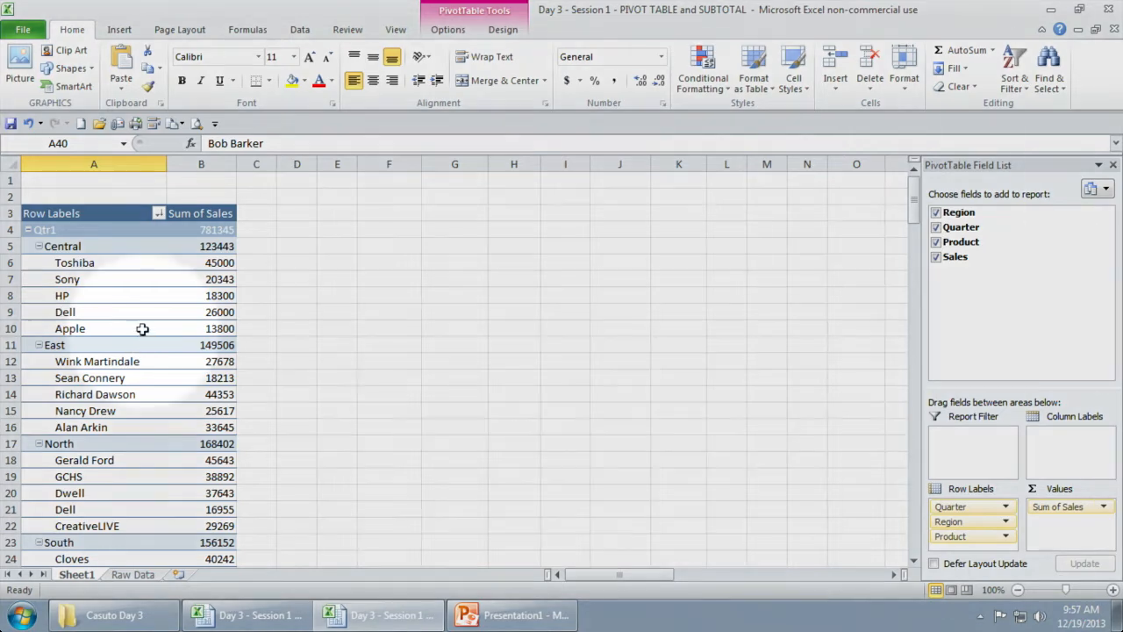
click(138, 304)
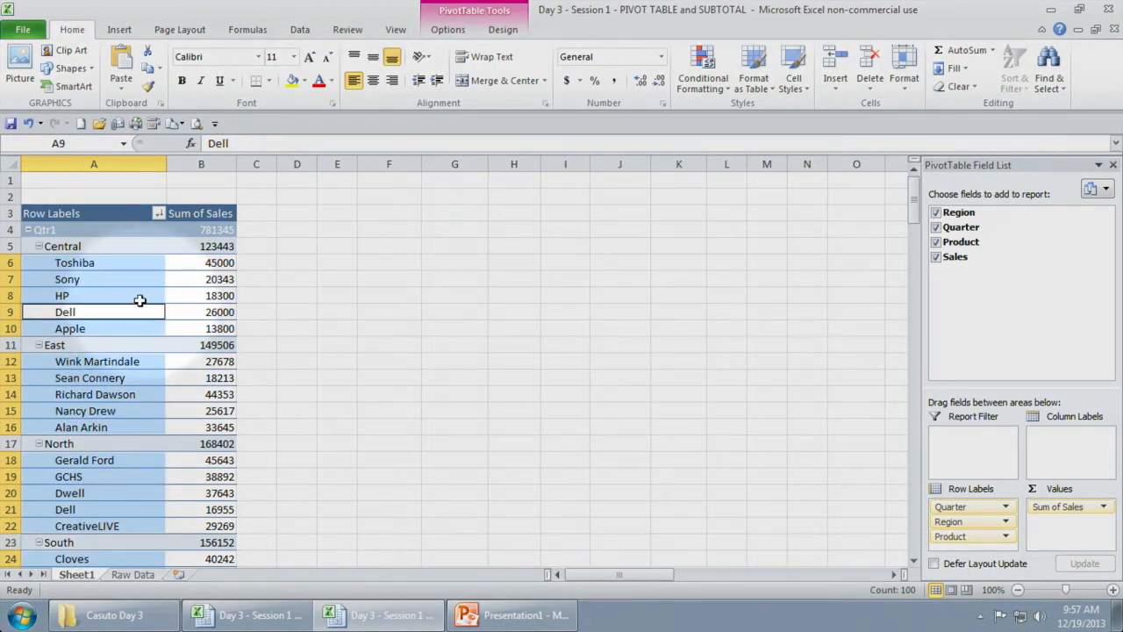
click(139, 299)
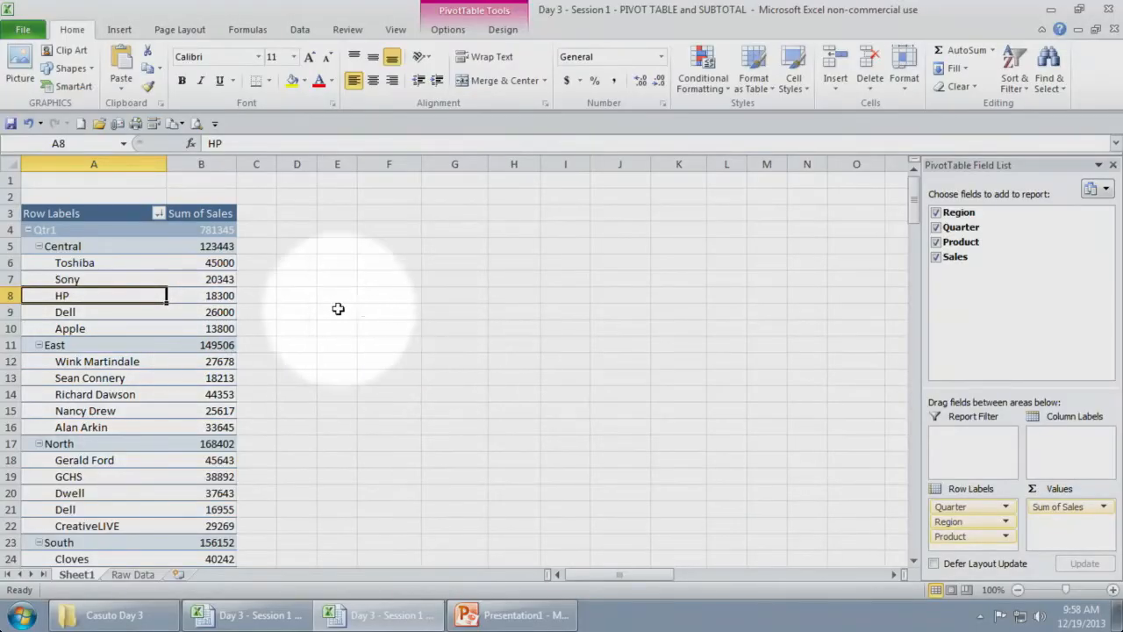
click(147, 248)
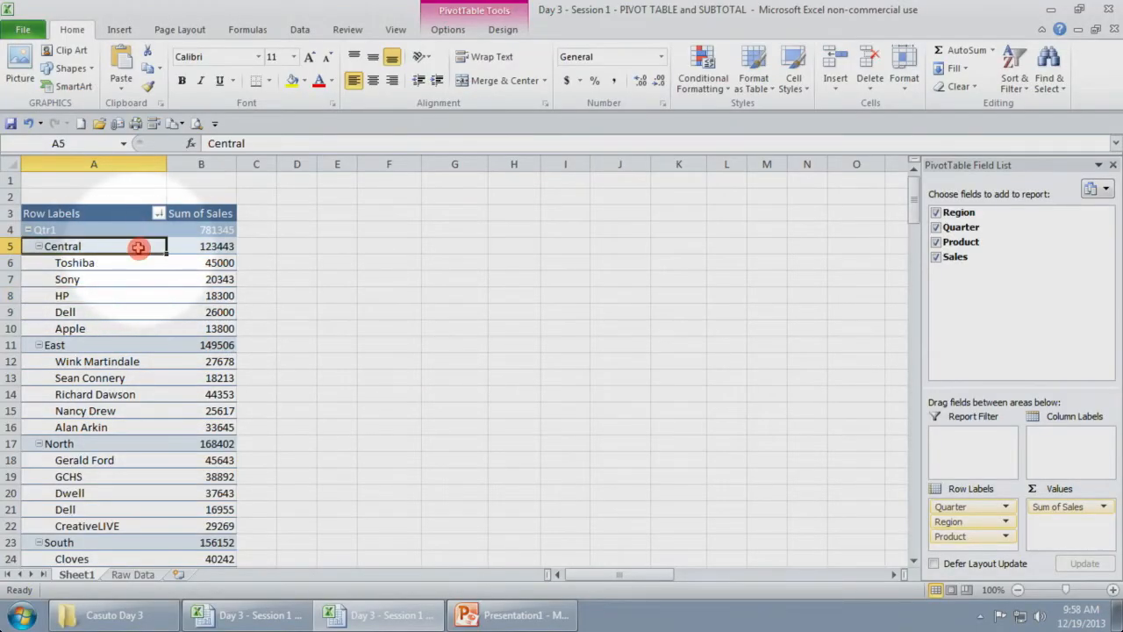
scroll(106, 317, down, 1)
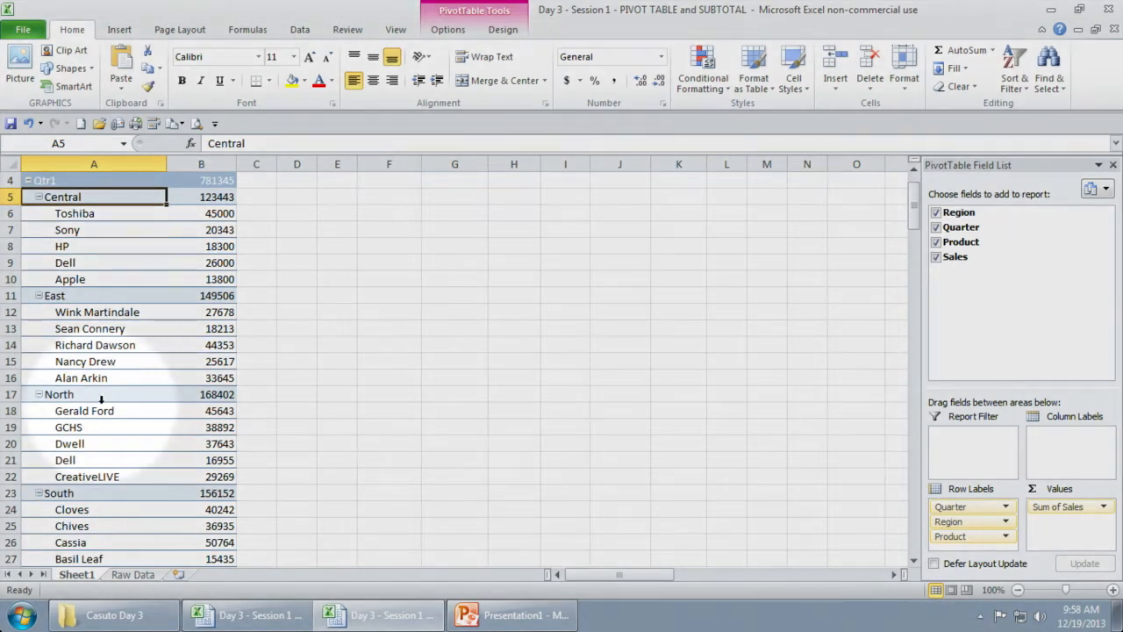
click(82, 397)
scroll(83, 399, up, 1)
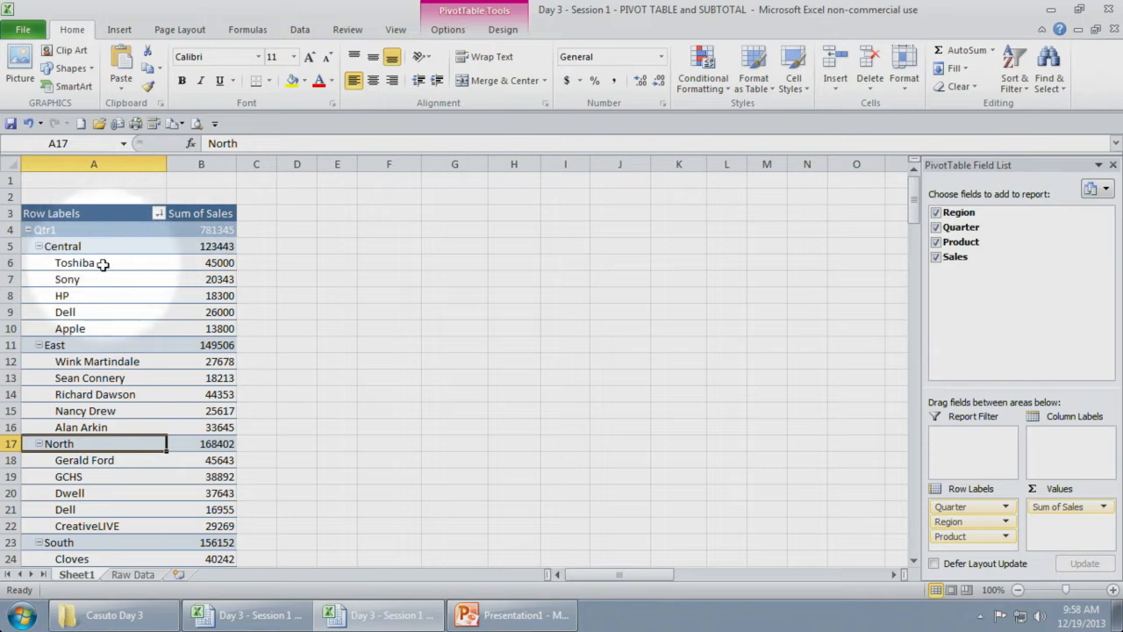
click(123, 296)
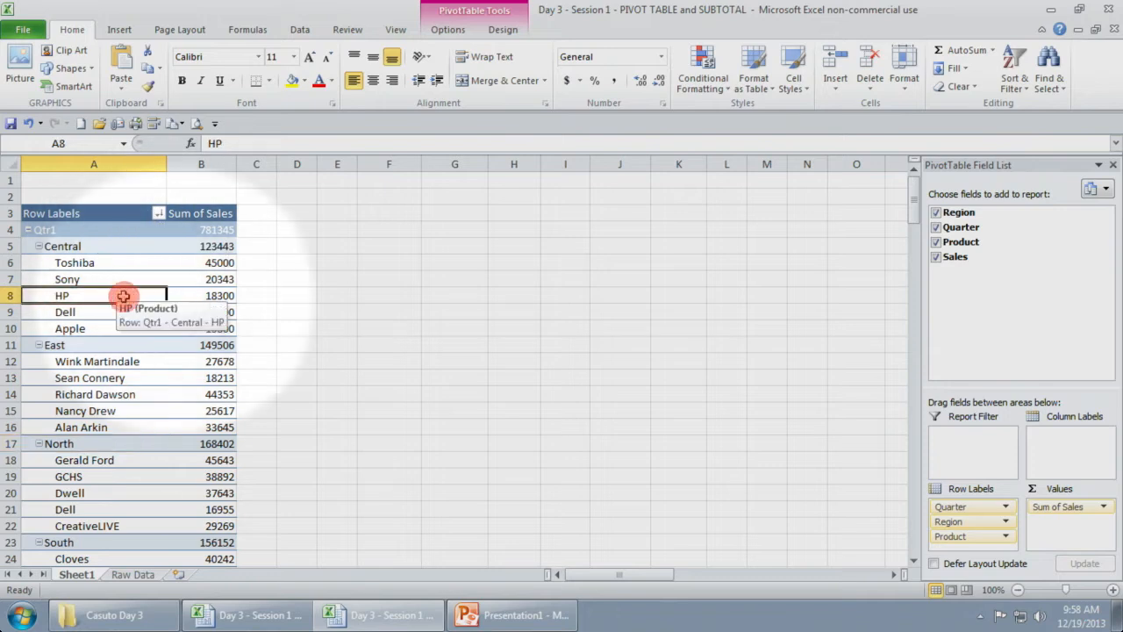
Step: Filter the PivotTable's Region field to exclude Central and East, keeping North, South and West, and look over the report
click(158, 215)
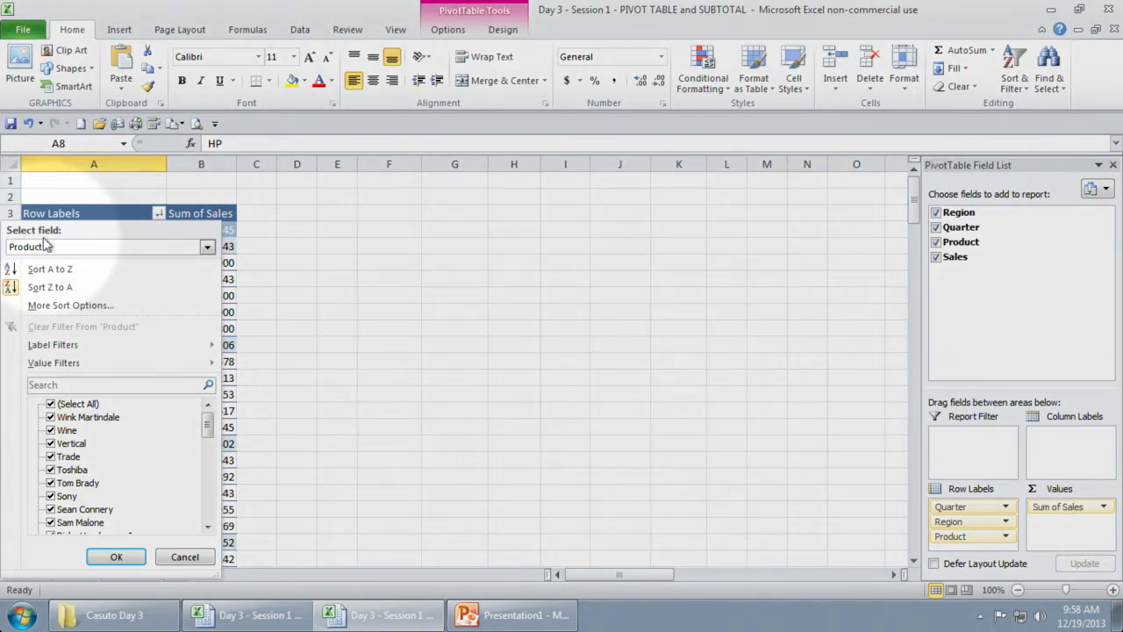
click(158, 215)
click(158, 214)
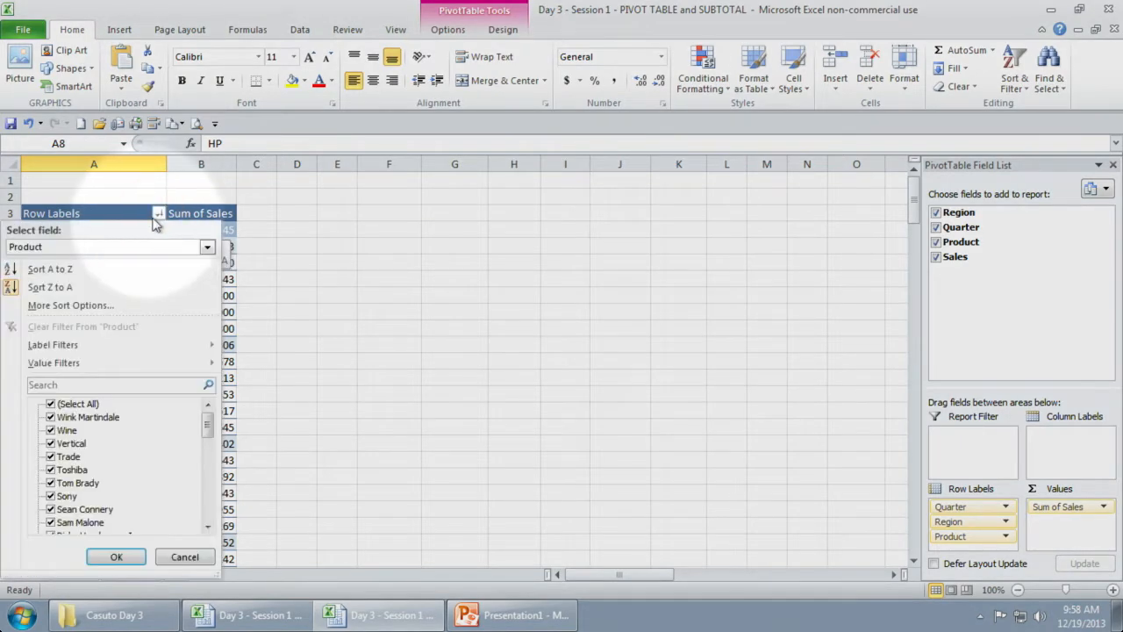
click(51, 249)
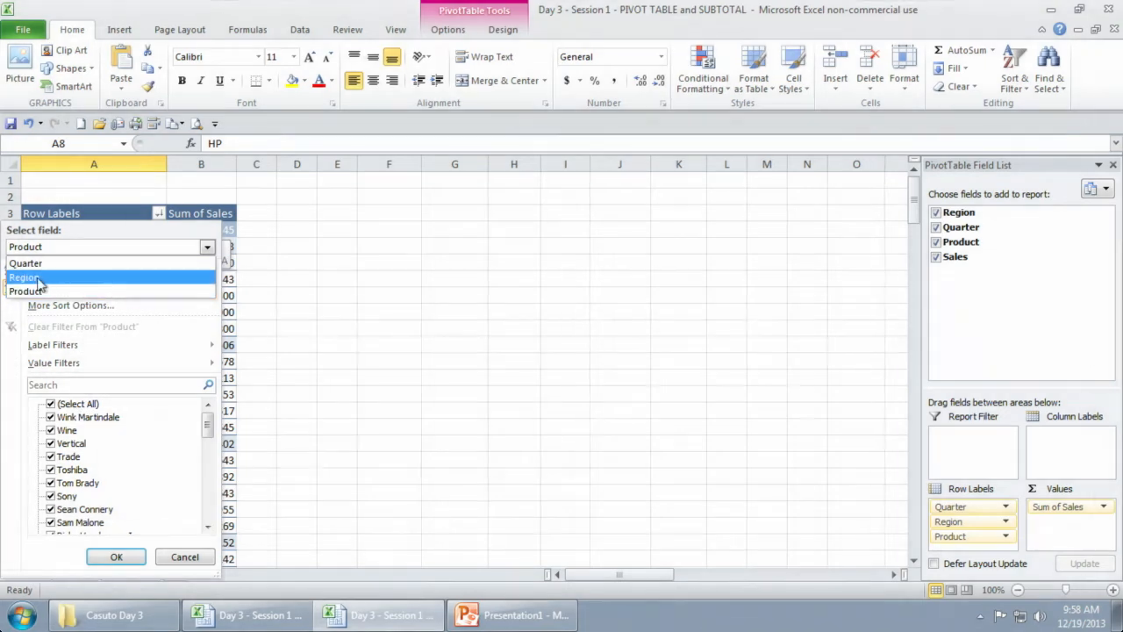
click(39, 279)
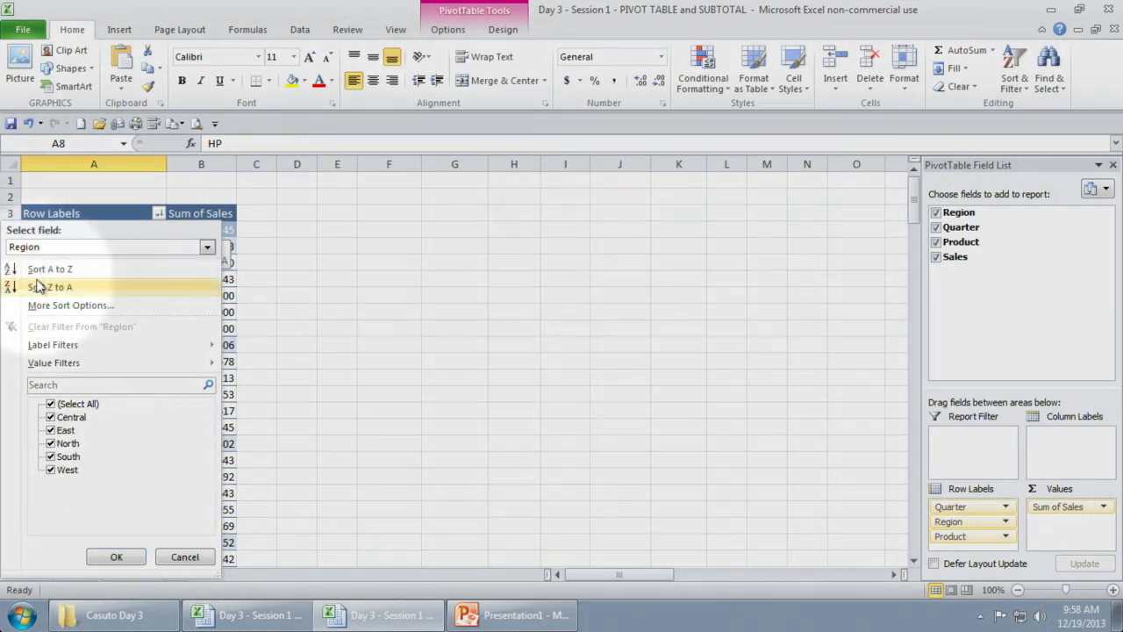
click(50, 430)
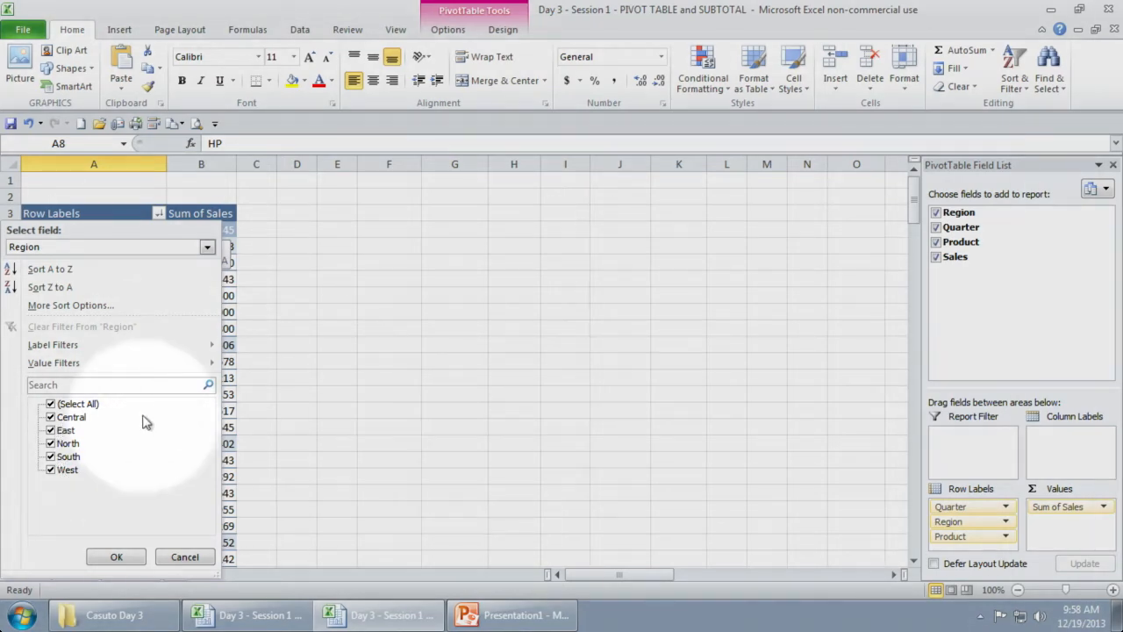
click(50, 418)
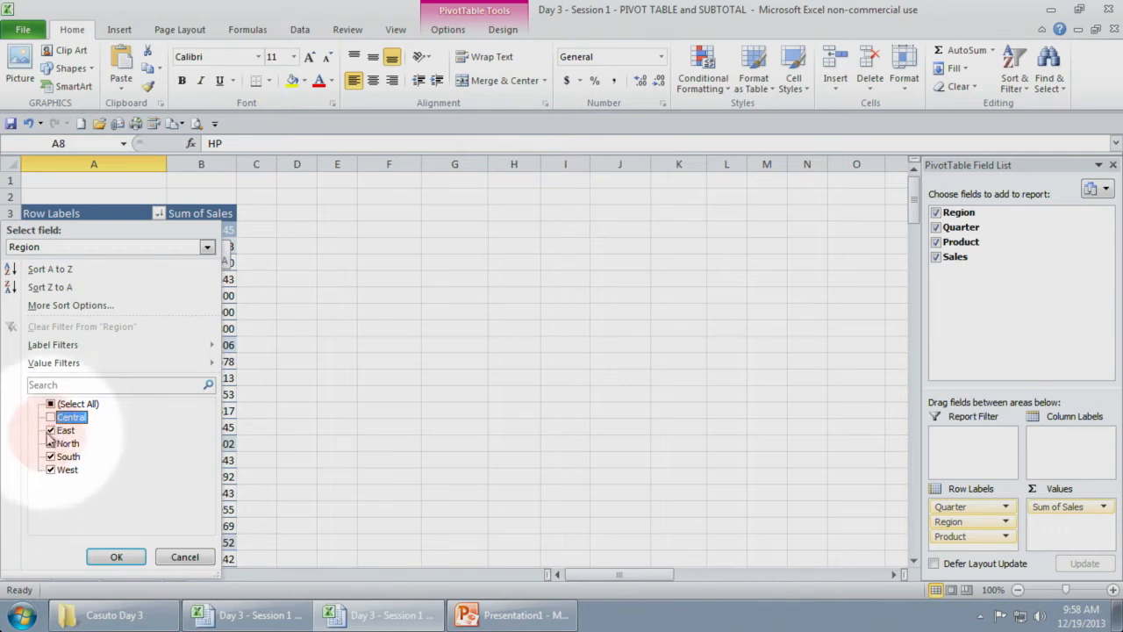
click(50, 430)
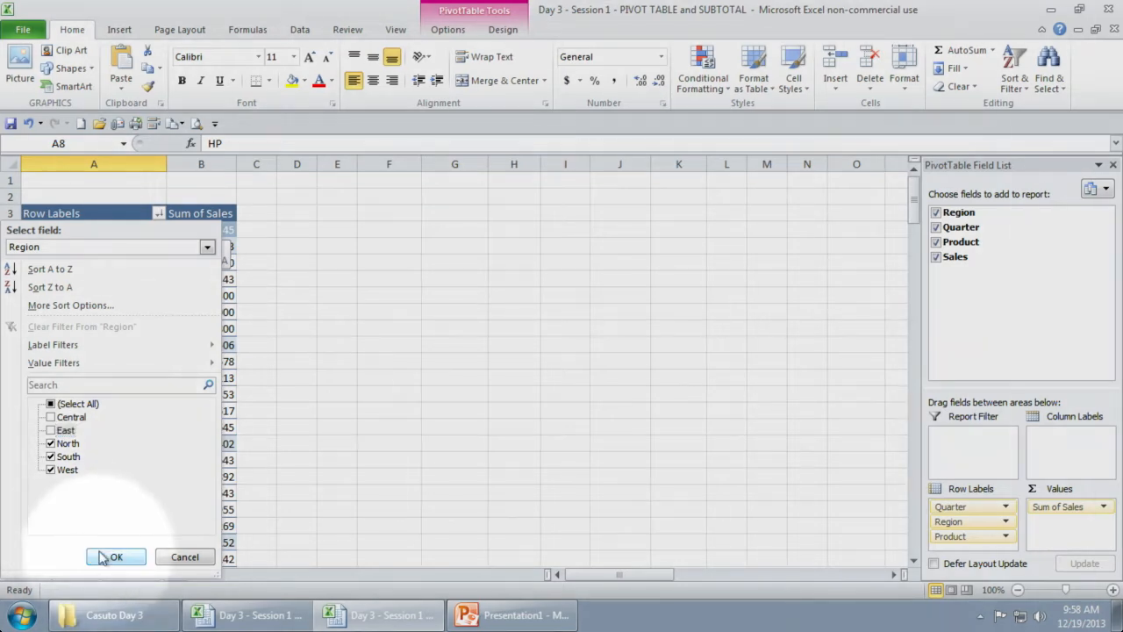
click(116, 556)
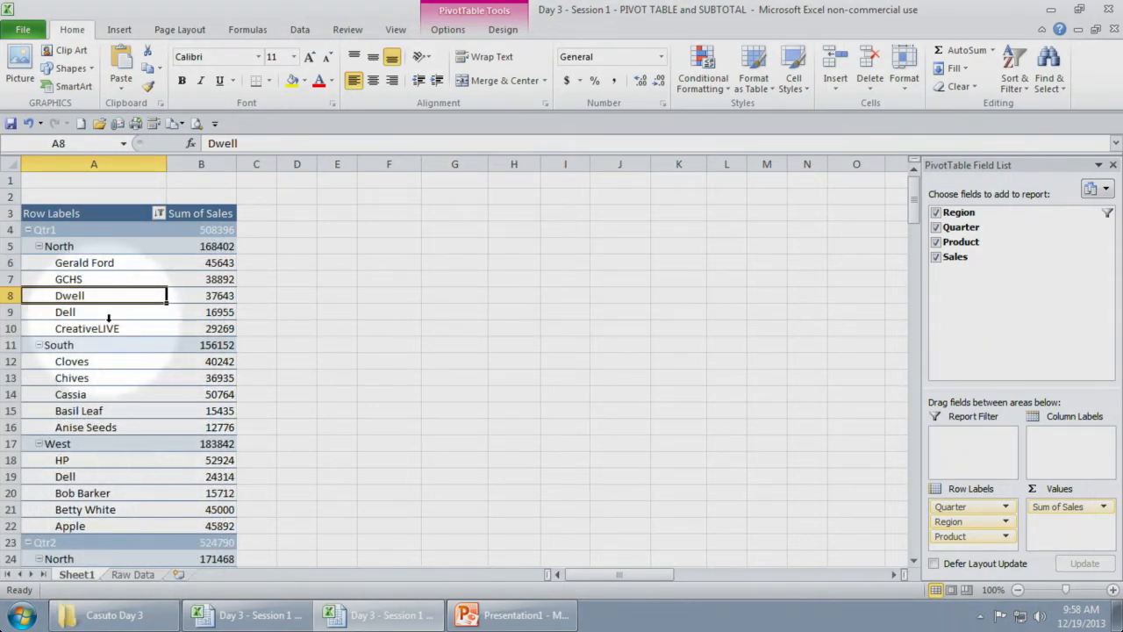
scroll(156, 415, down, 4)
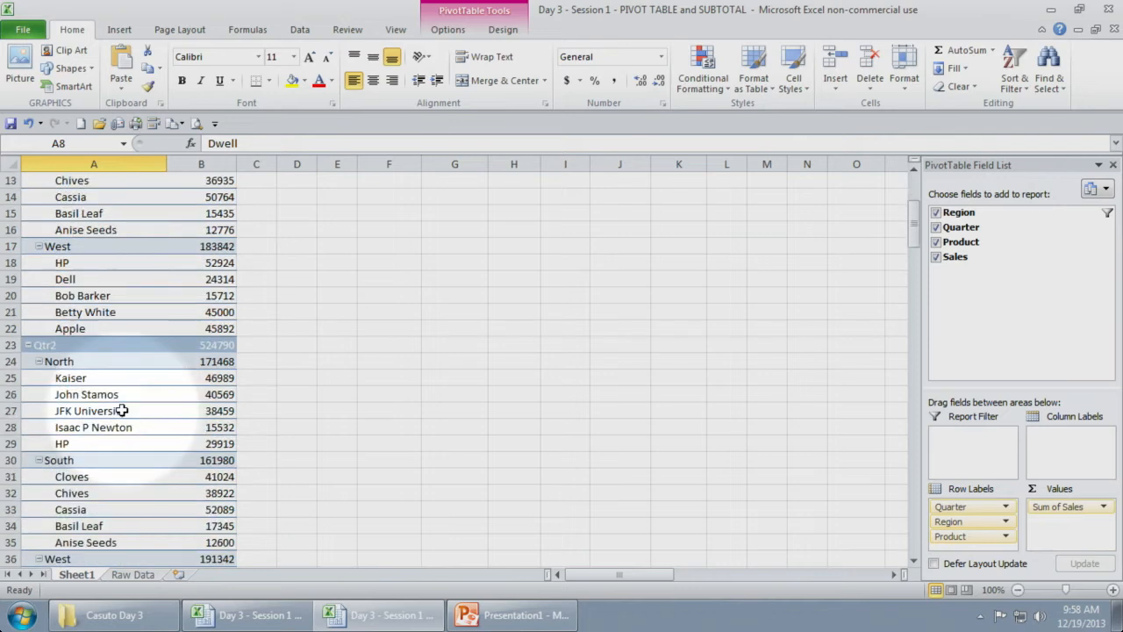
scroll(132, 395, up, 4)
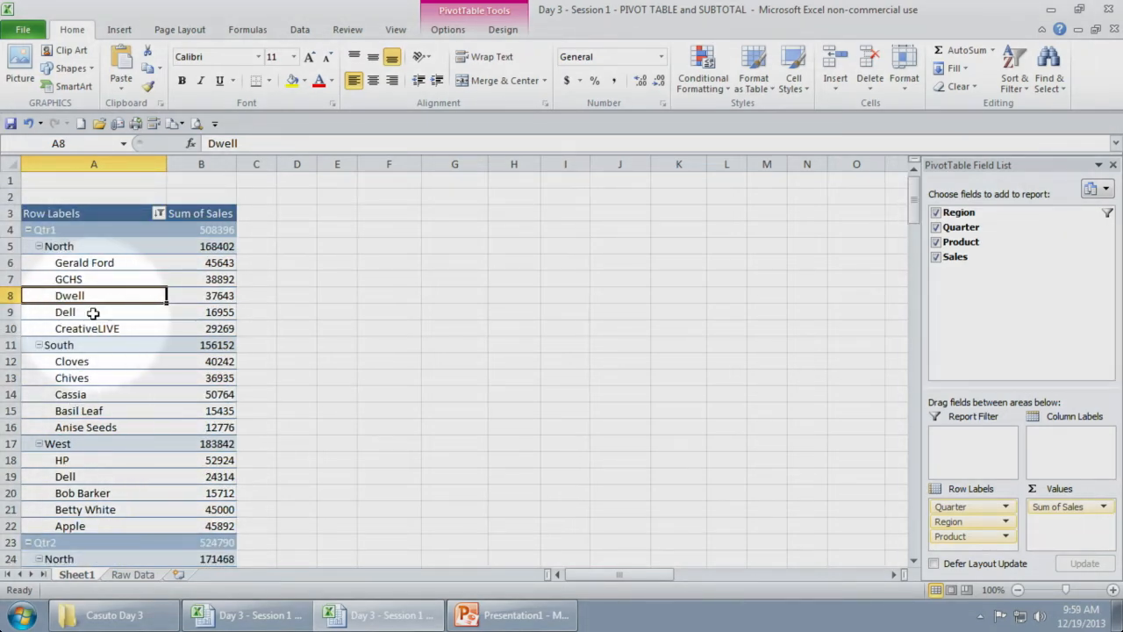
Step: Narrow the Region filter to North only by excluding South and West, and check the report across the quarters
click(159, 213)
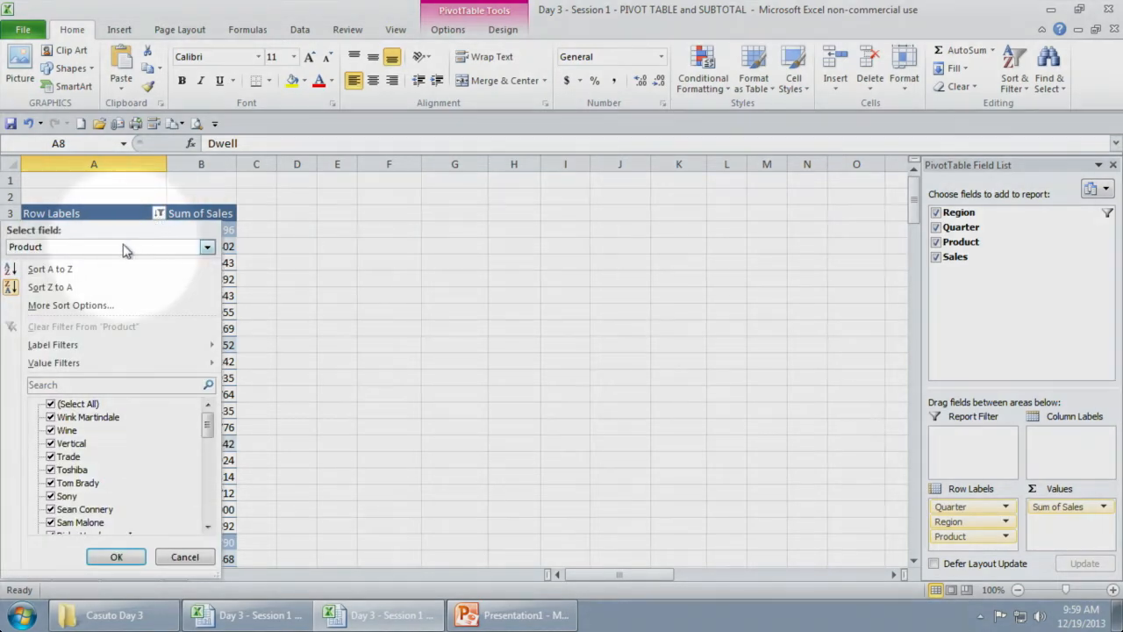
click(123, 248)
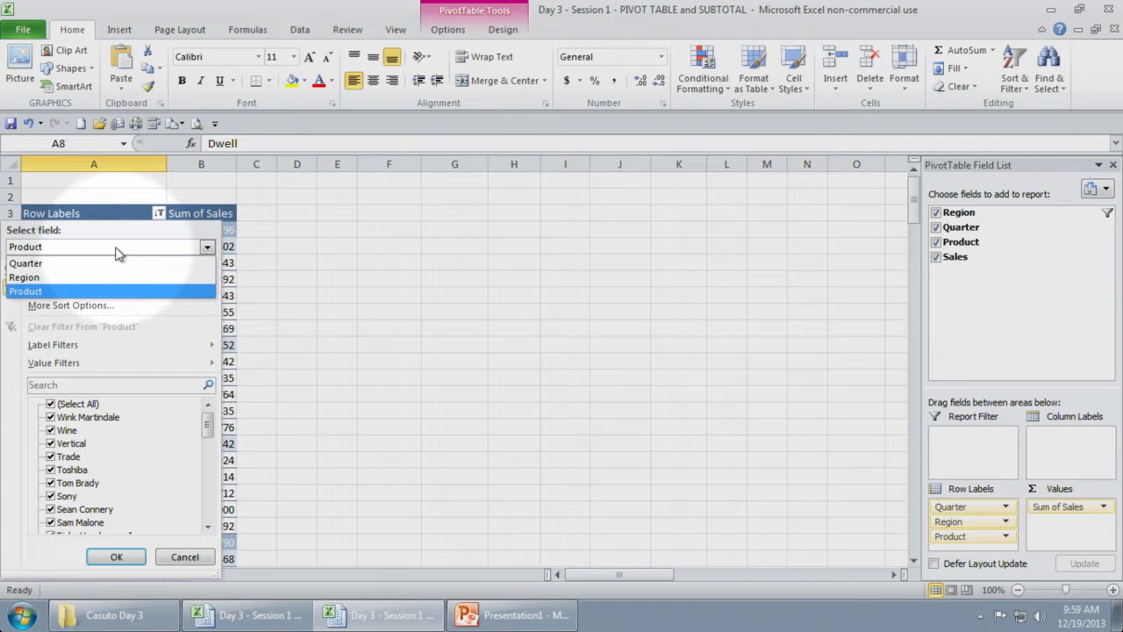
click(88, 284)
click(50, 417)
click(50, 430)
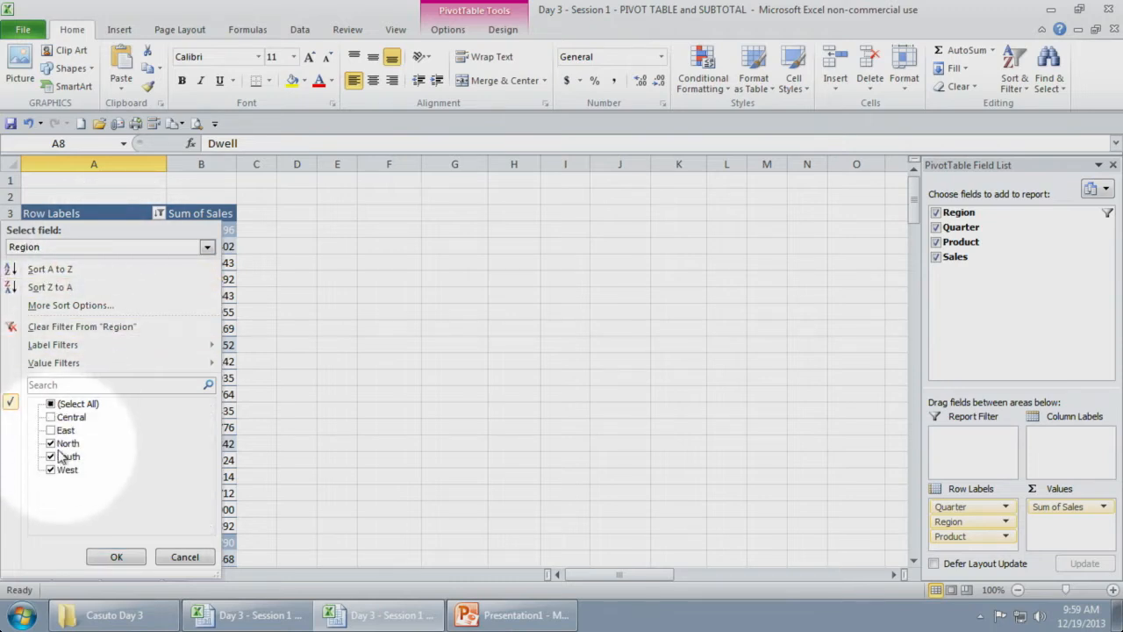
click(50, 456)
click(50, 470)
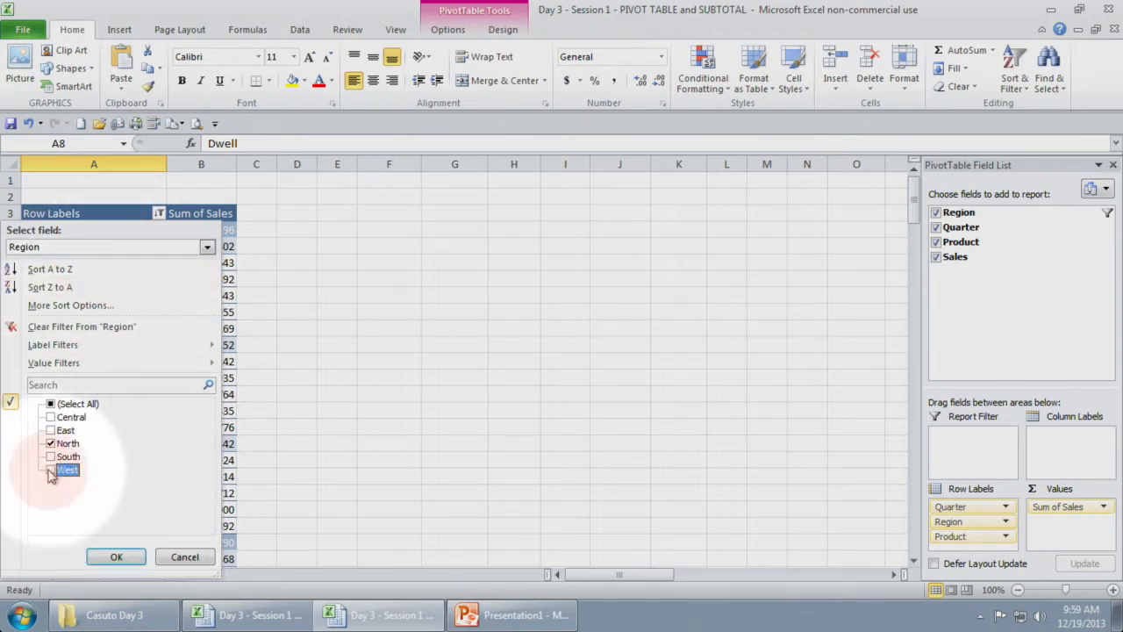
click(116, 557)
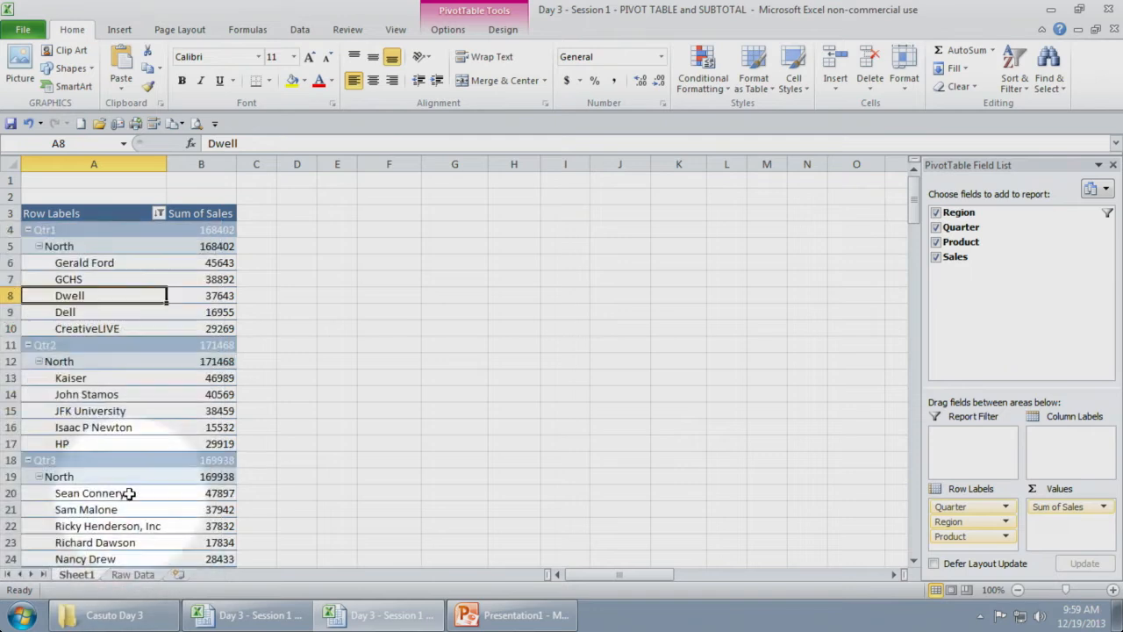
click(350, 338)
scroll(350, 338, down, 4)
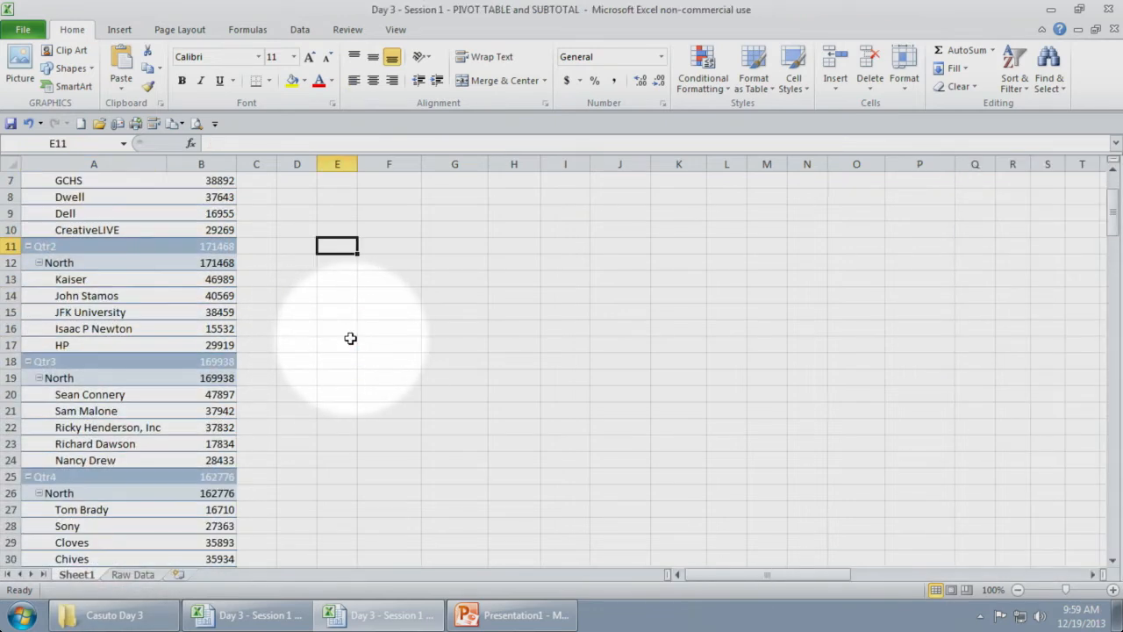
scroll(350, 339, up, 4)
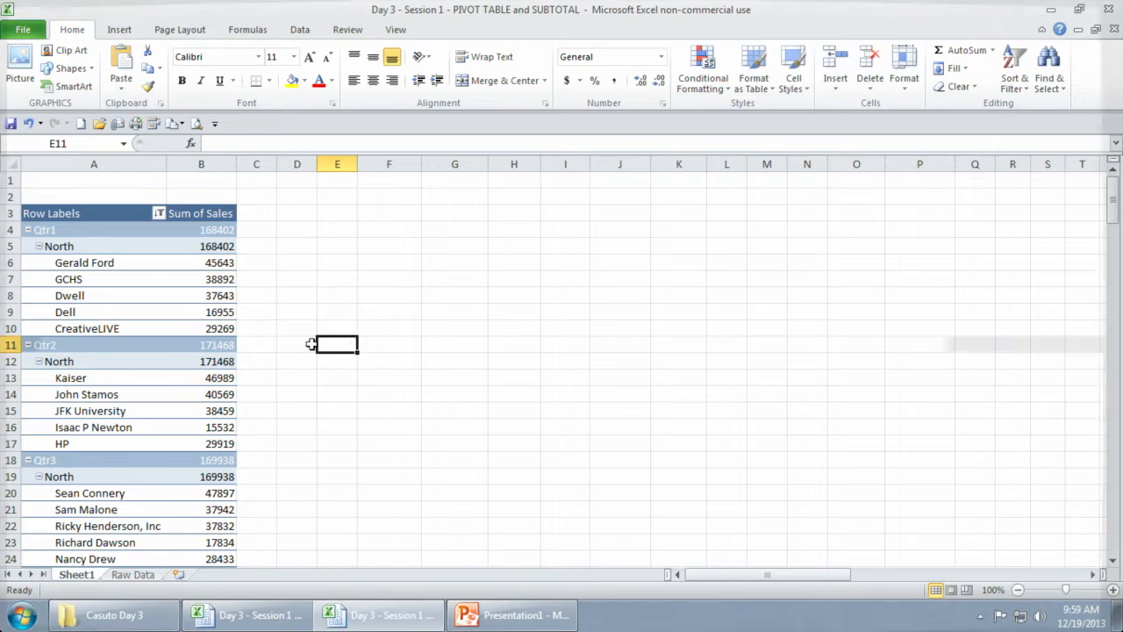
scroll(215, 376, down, 3)
scroll(215, 376, up, 3)
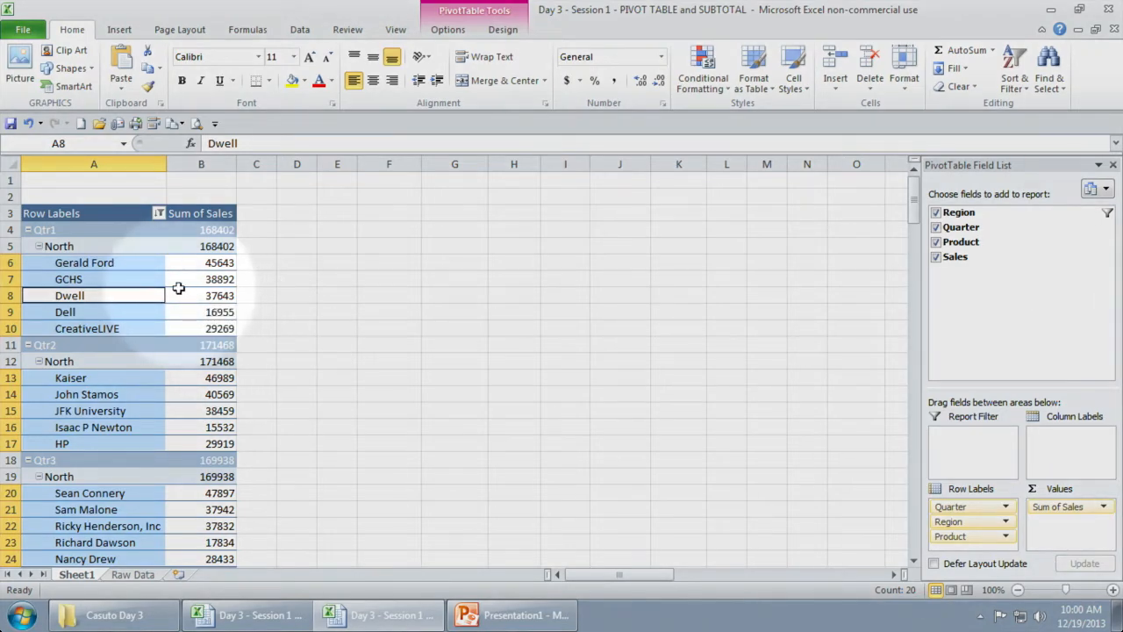
Step: Look over the label filter, value filter and sort options for the Product field, and leave them unapplied
click(148, 279)
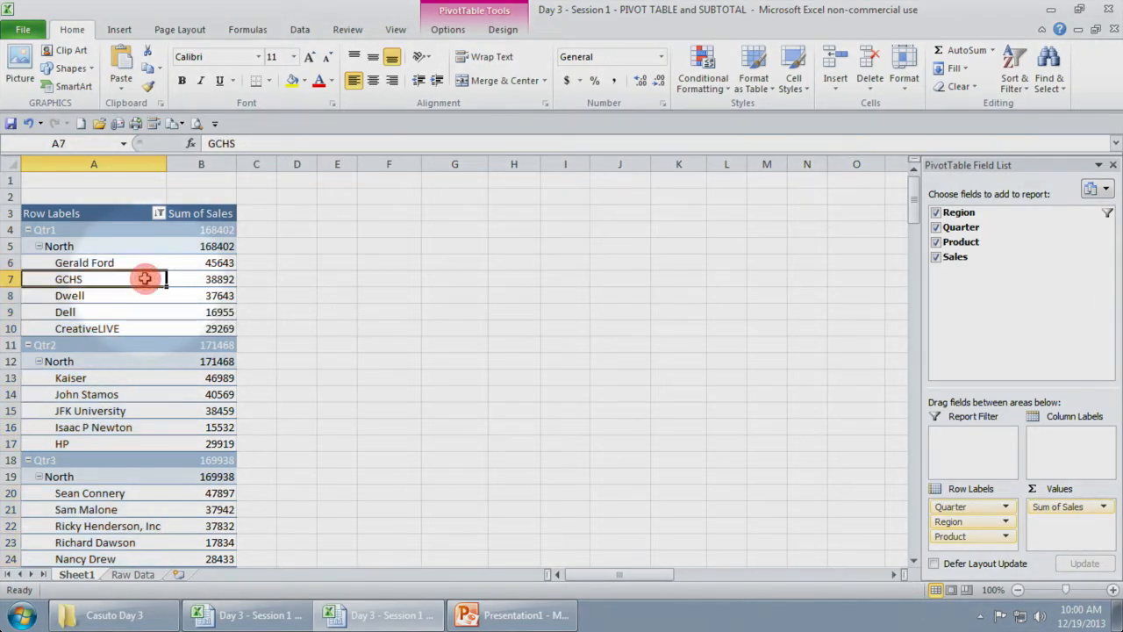
click(159, 214)
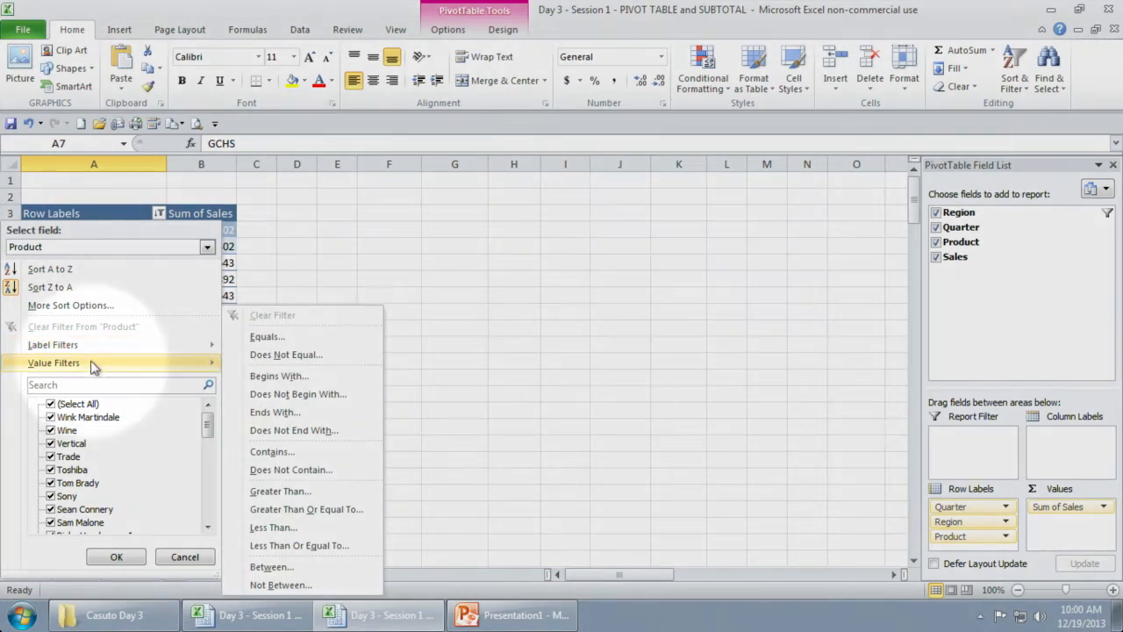
mouse_move(94, 367)
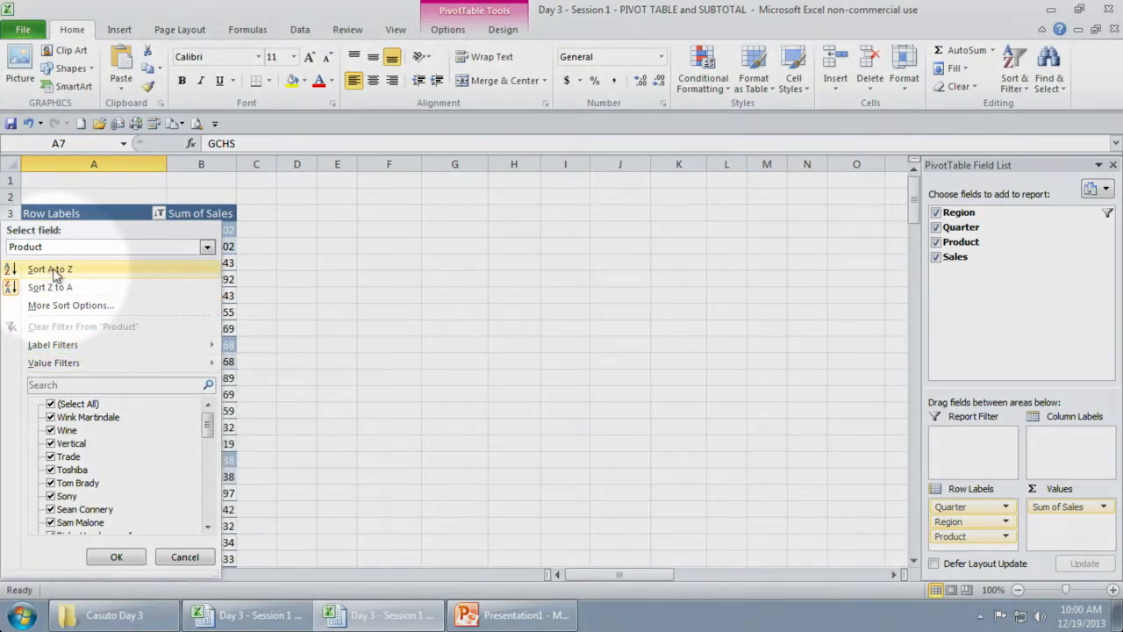
mouse_move(167, 352)
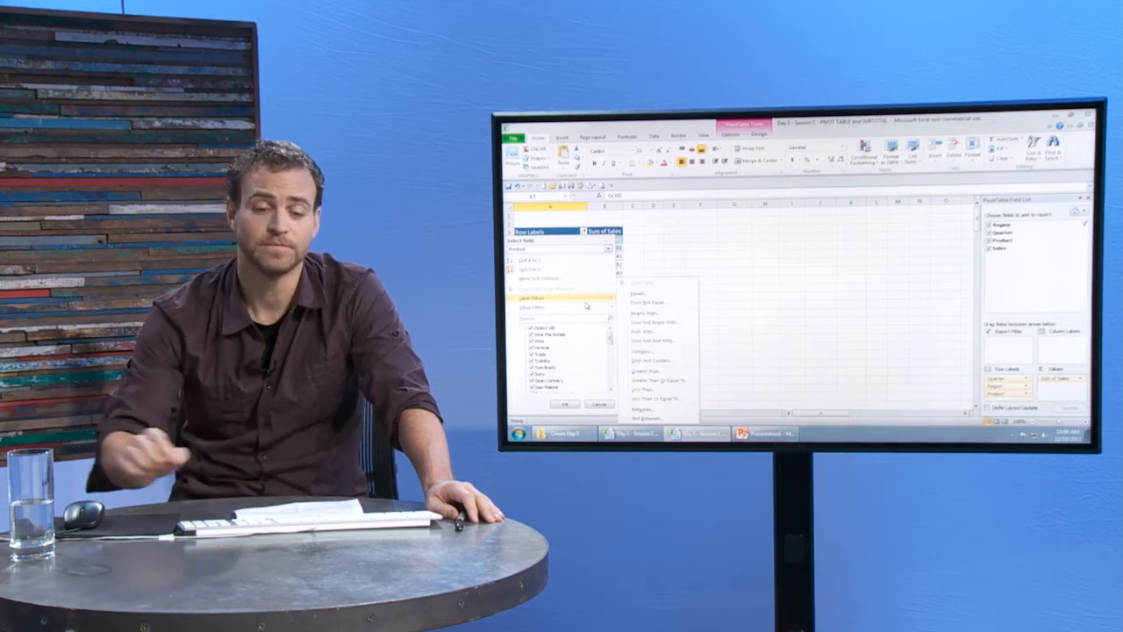
click(652, 254)
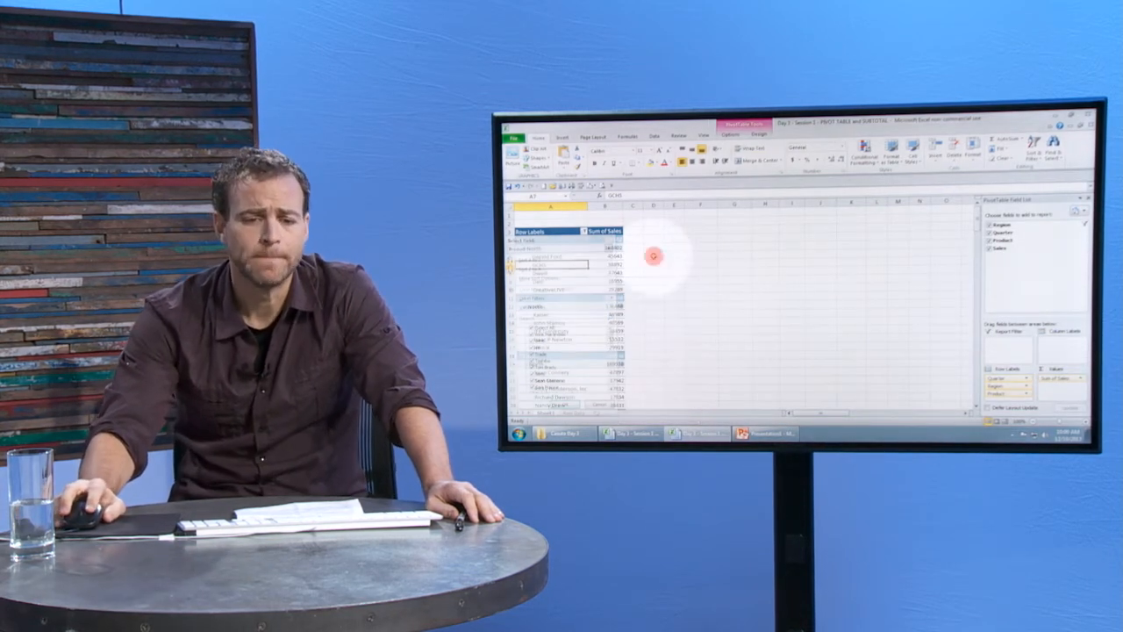
click(562, 274)
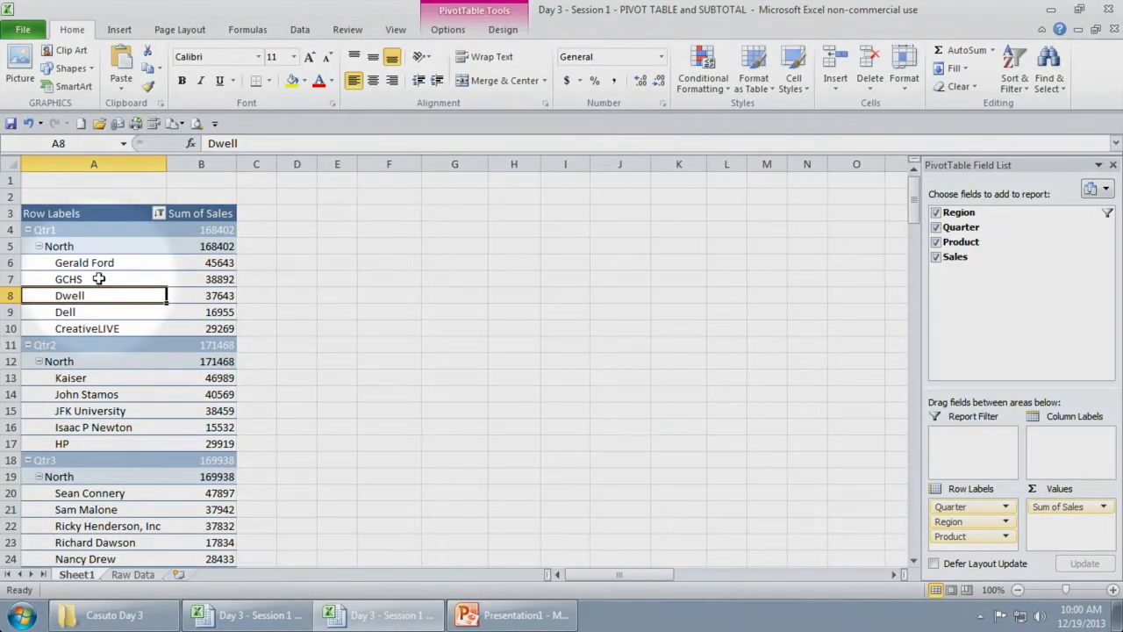
Step: Create a 3-D Clustered Column PivotChart from the PivotTable and move the chart to a new sheet of its own
click(94, 279)
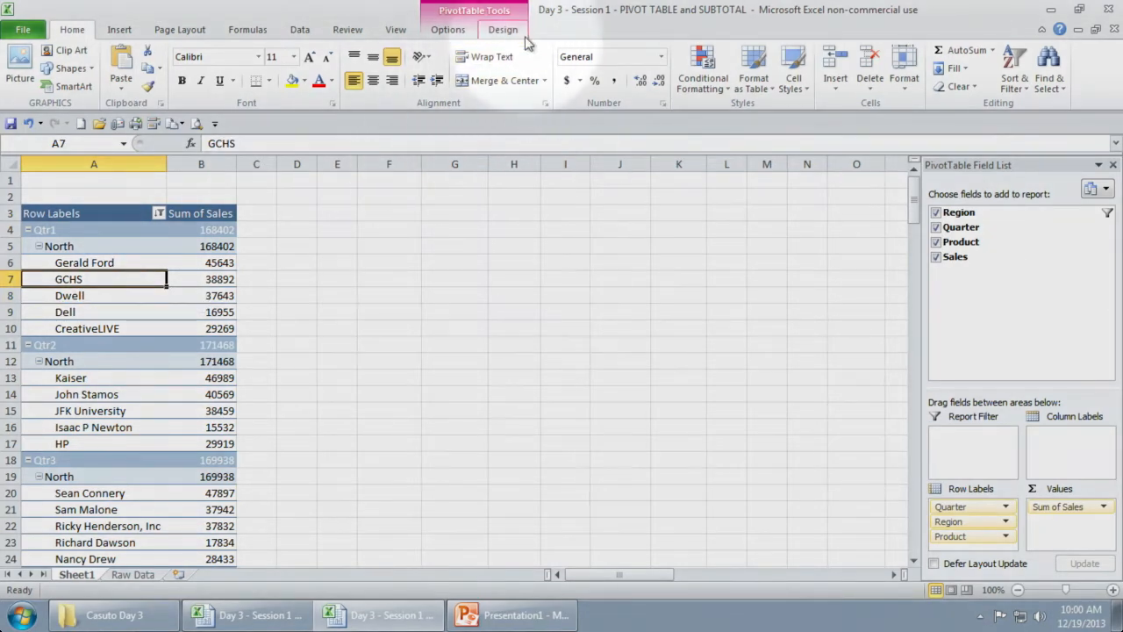
click(447, 30)
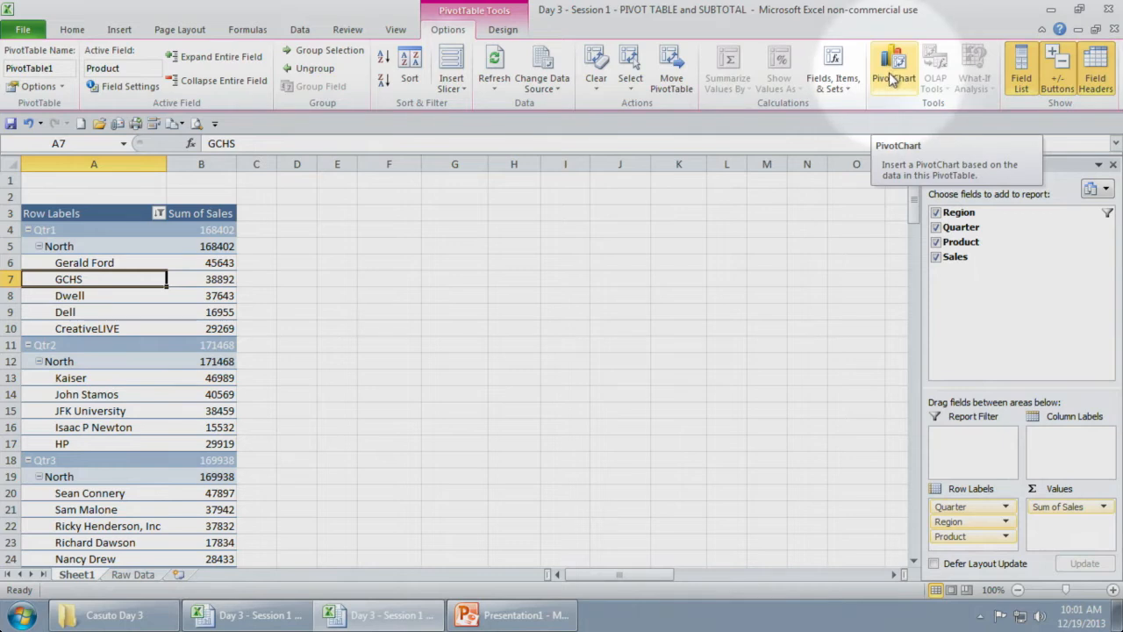
click(894, 79)
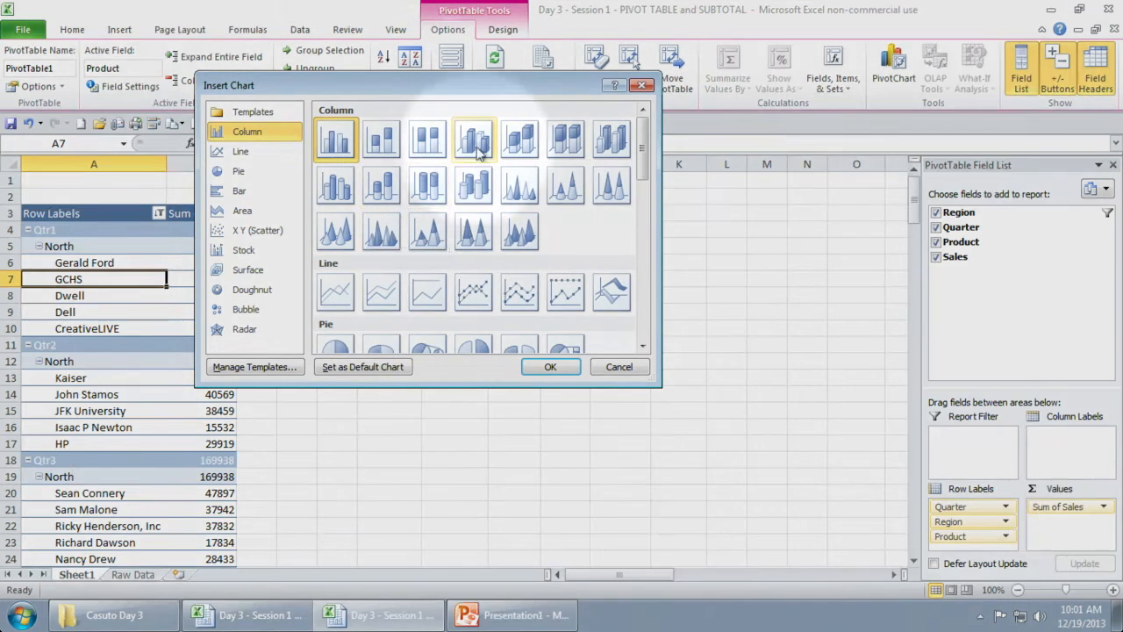
click(479, 143)
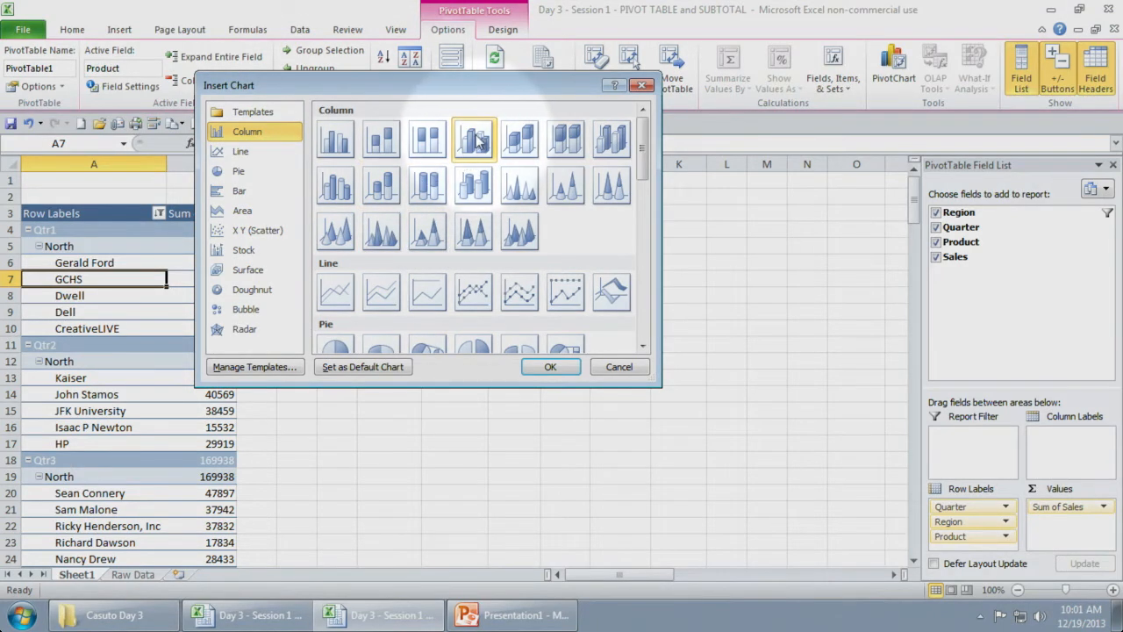
click(549, 366)
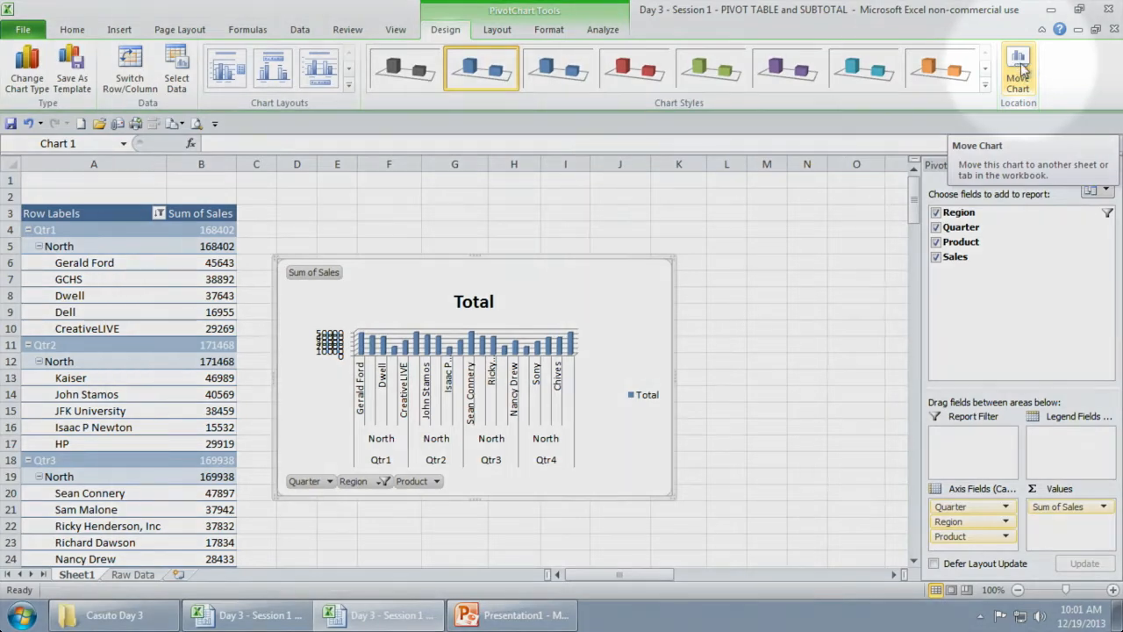
click(1018, 74)
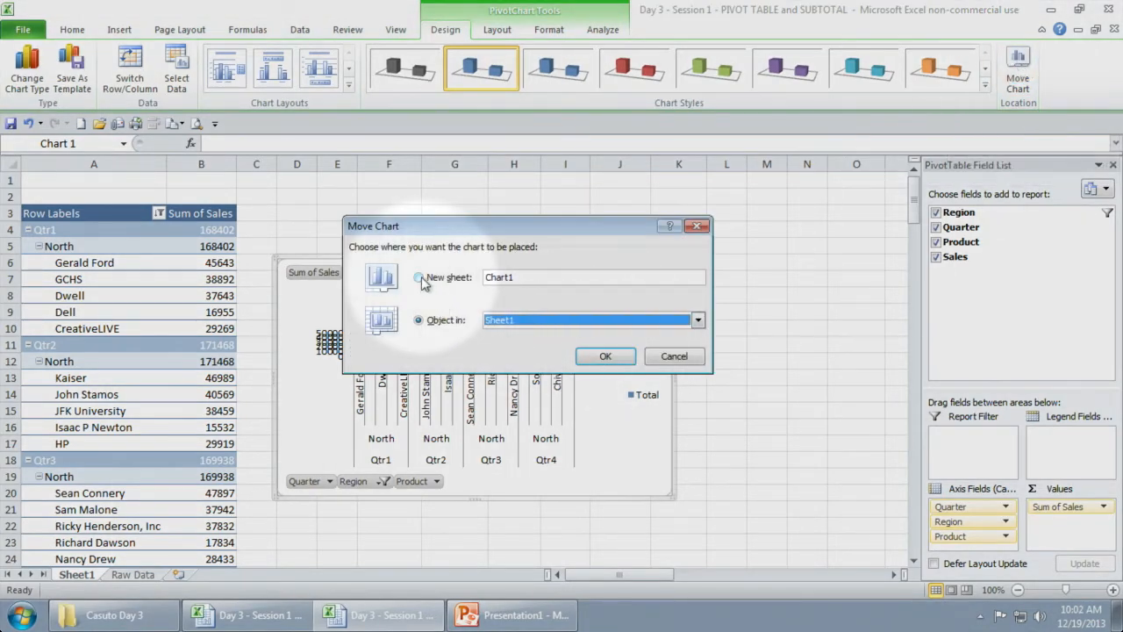
click(606, 356)
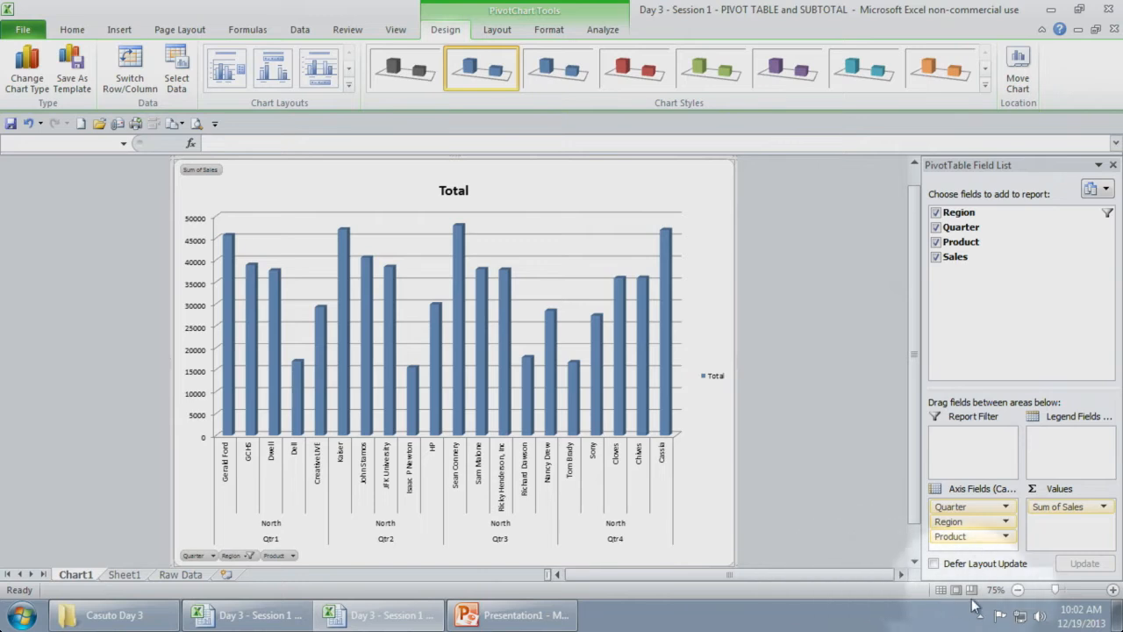
Step: Examine the PivotChart's columns and its product, region and quarter axis labels across all four quarters
click(1114, 590)
click(1113, 590)
click(1113, 591)
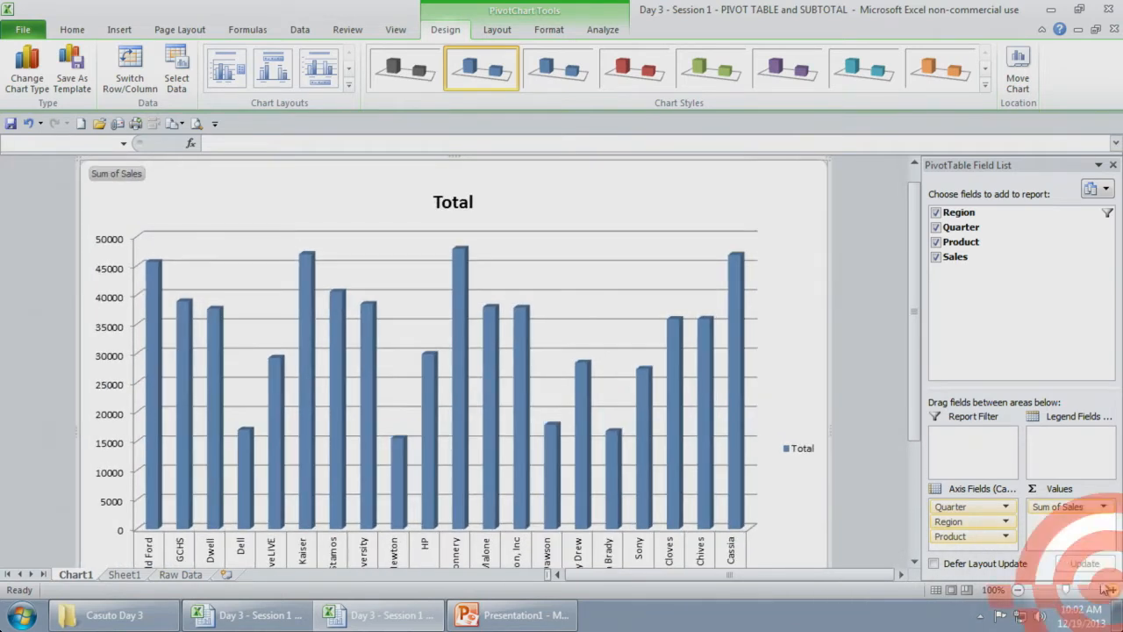
click(906, 402)
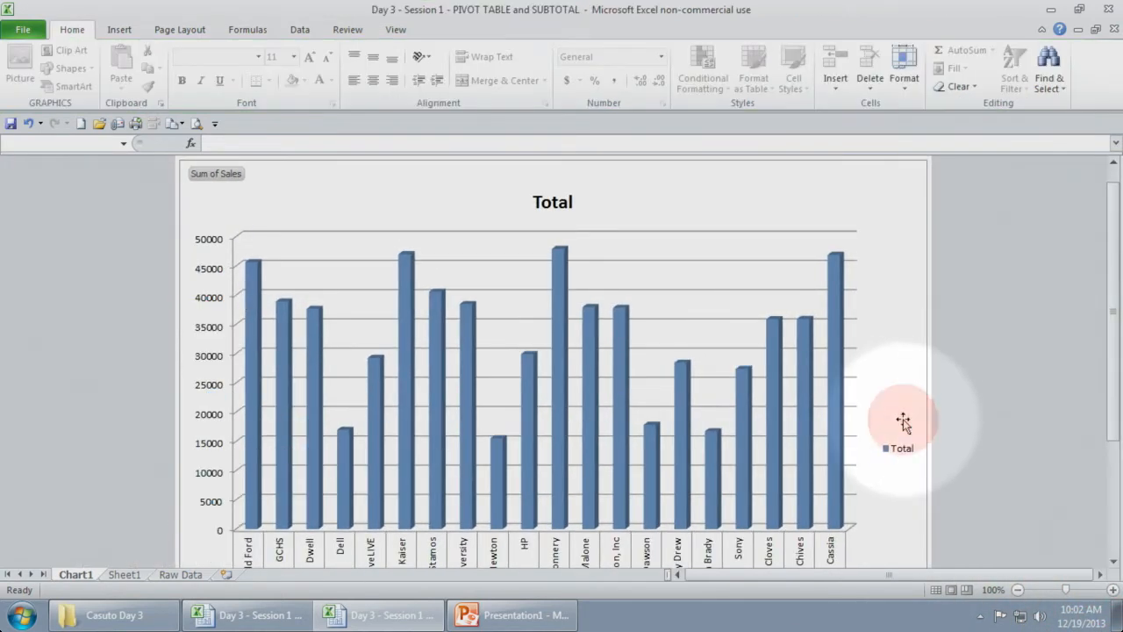
scroll(890, 466, down, 2)
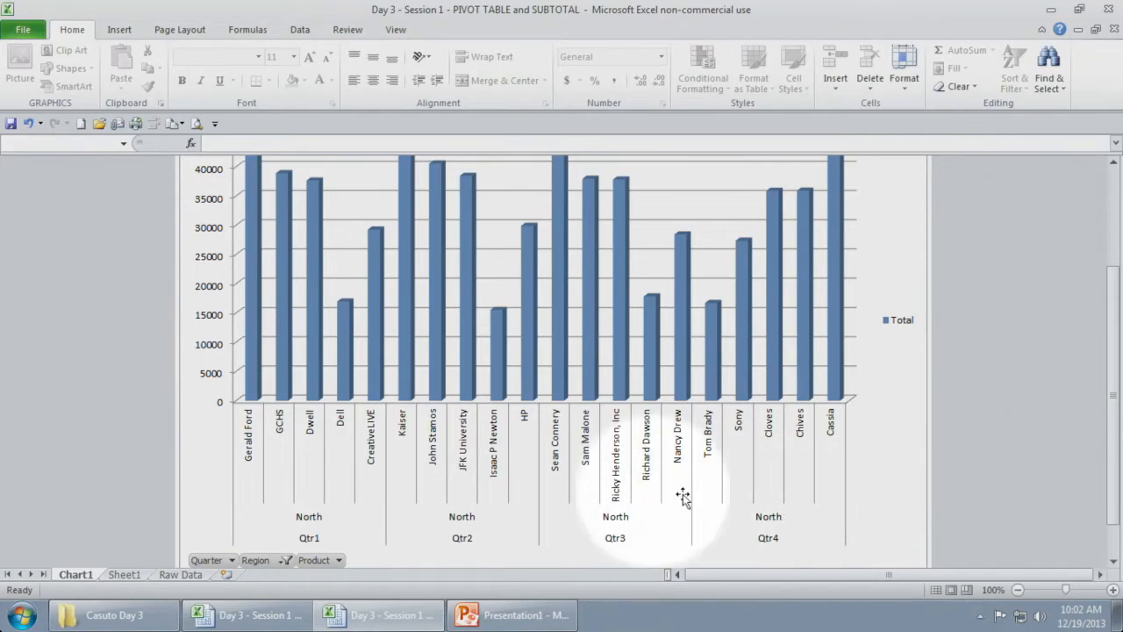
scroll(387, 435, up, 2)
scroll(577, 381, down, 1)
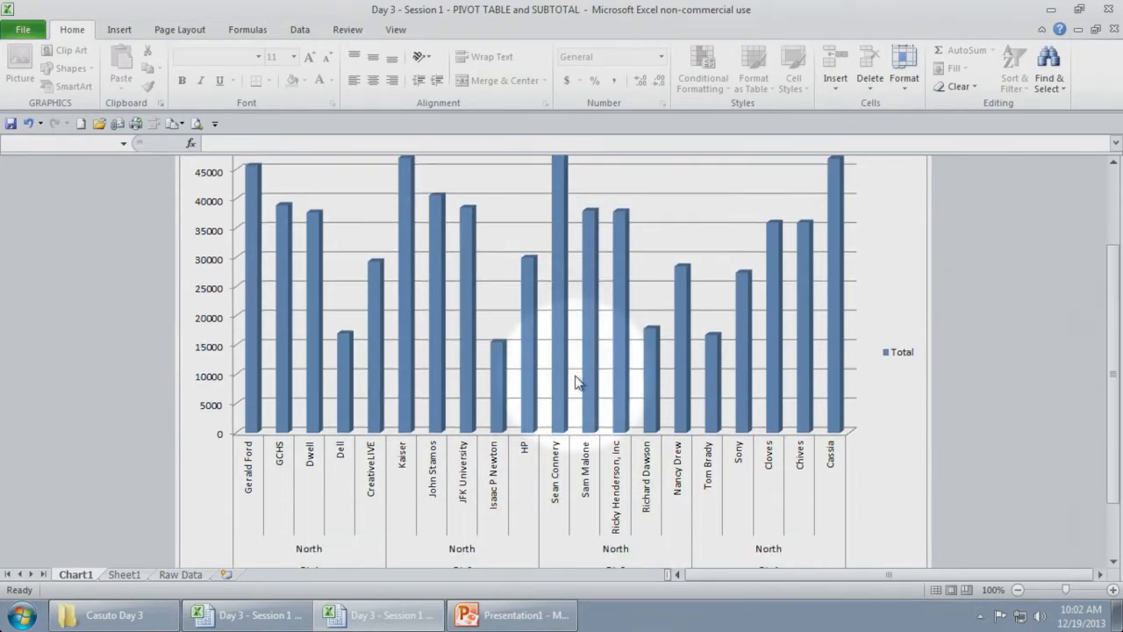
scroll(554, 382, up, 1)
mouse_move(554, 382)
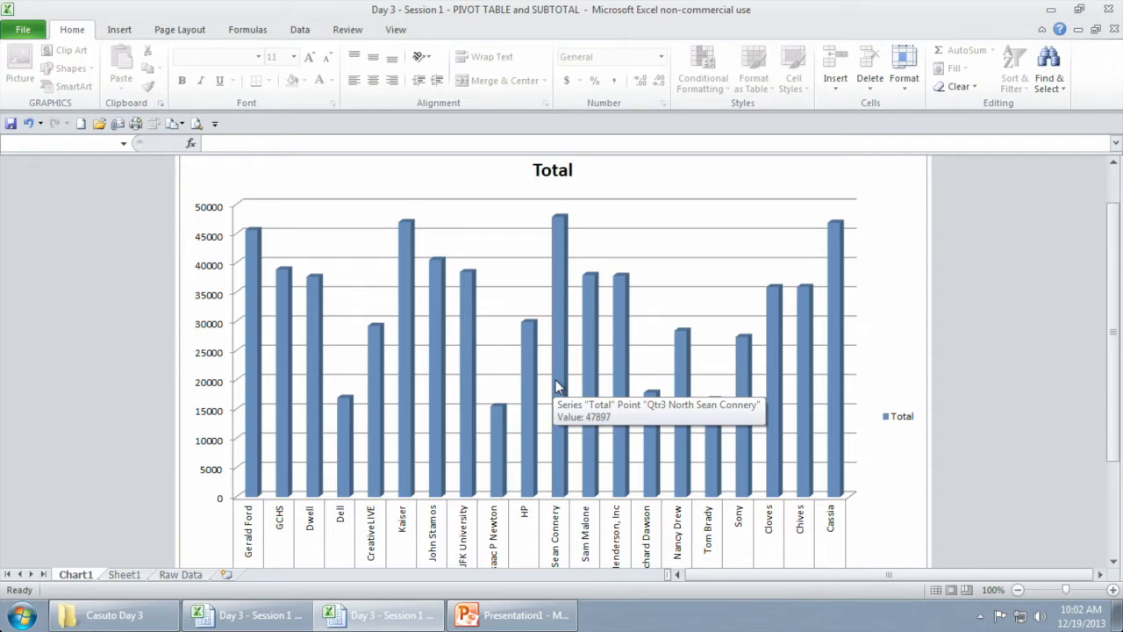
scroll(555, 379, down, 5)
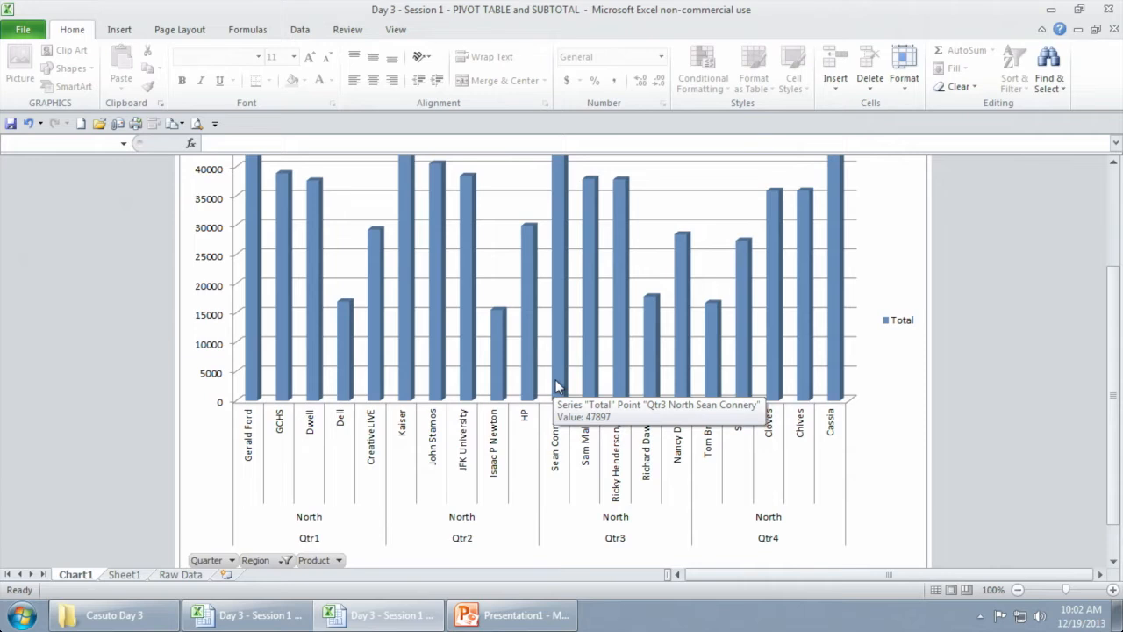
scroll(702, 377, up, 1)
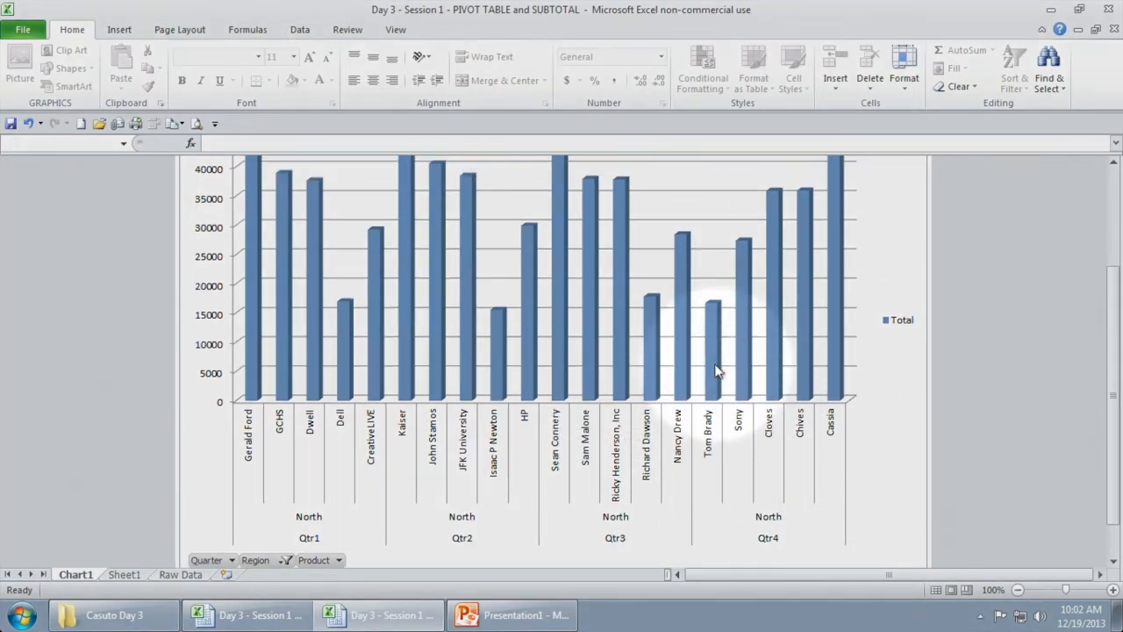
Step: Select the Total series in the PivotChart and look over the design, layout, format and analysis tools available for it
click(710, 307)
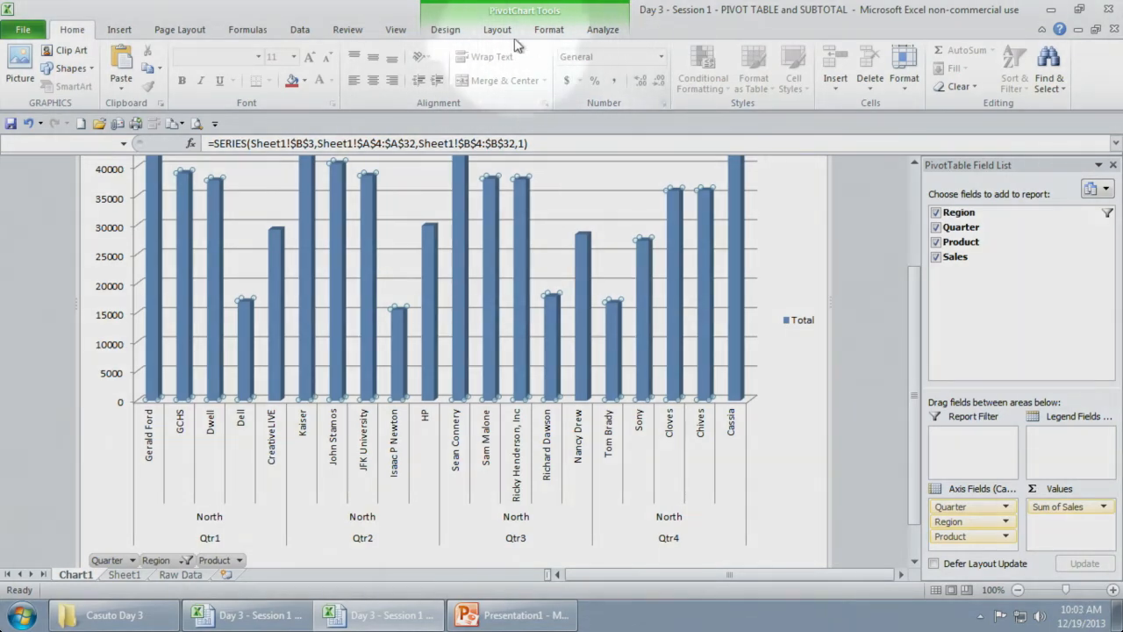
click(444, 31)
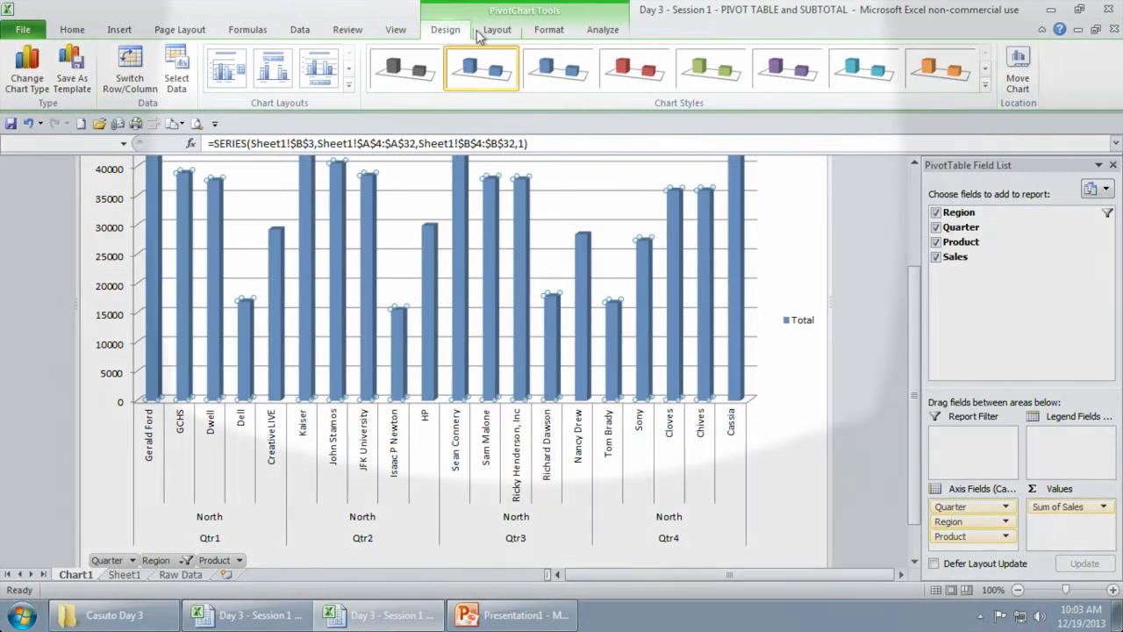
click(497, 29)
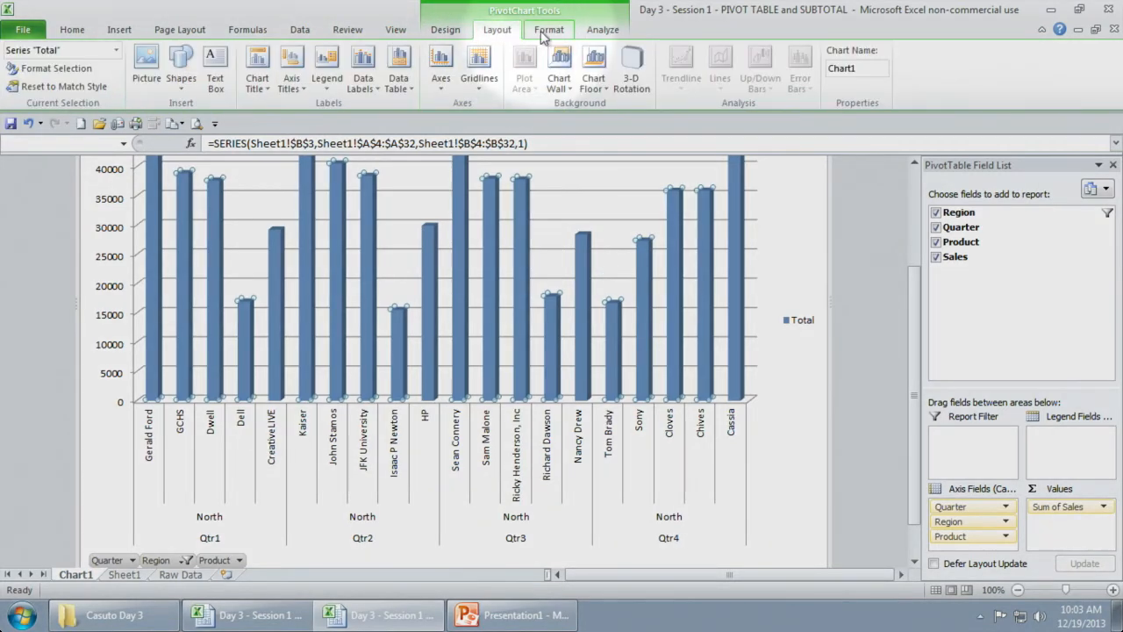
click(548, 31)
click(498, 33)
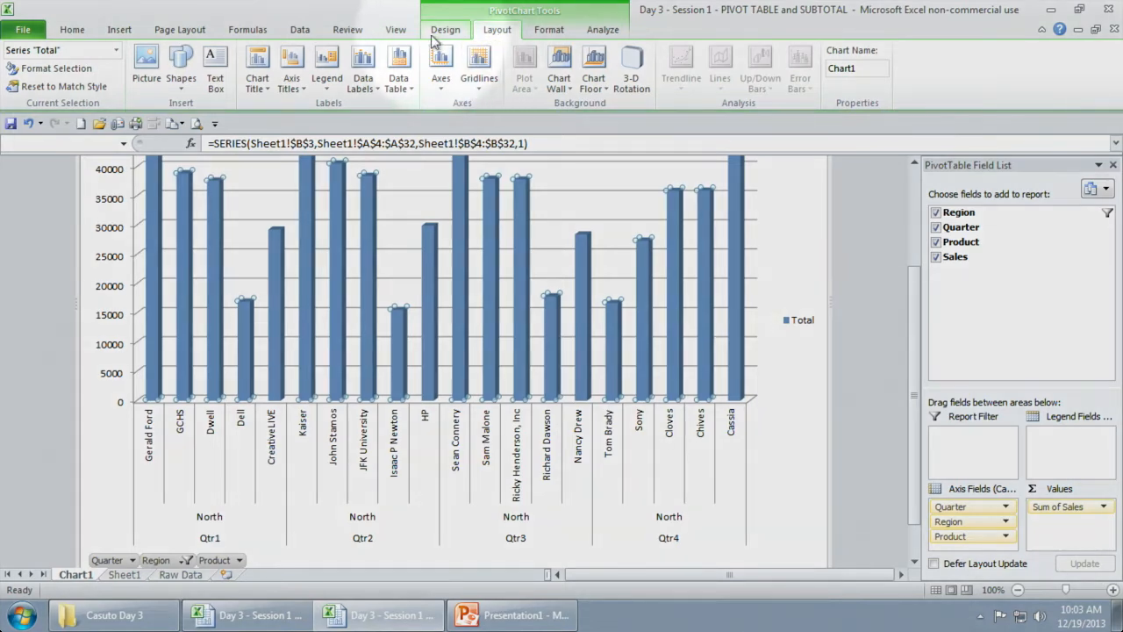
click(434, 34)
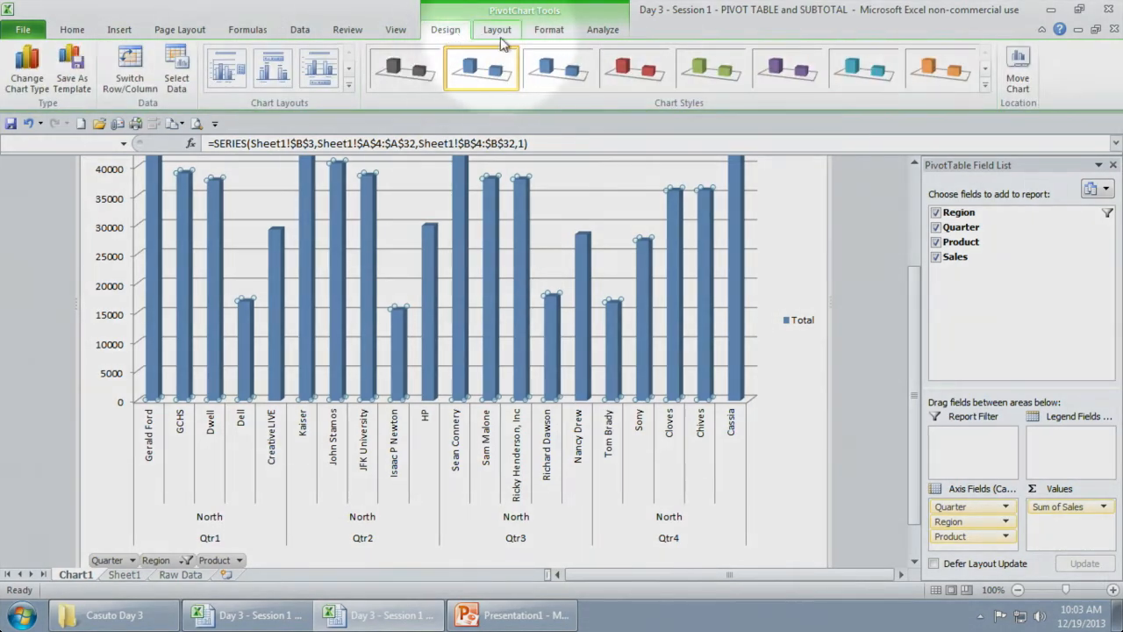
click(497, 32)
click(549, 31)
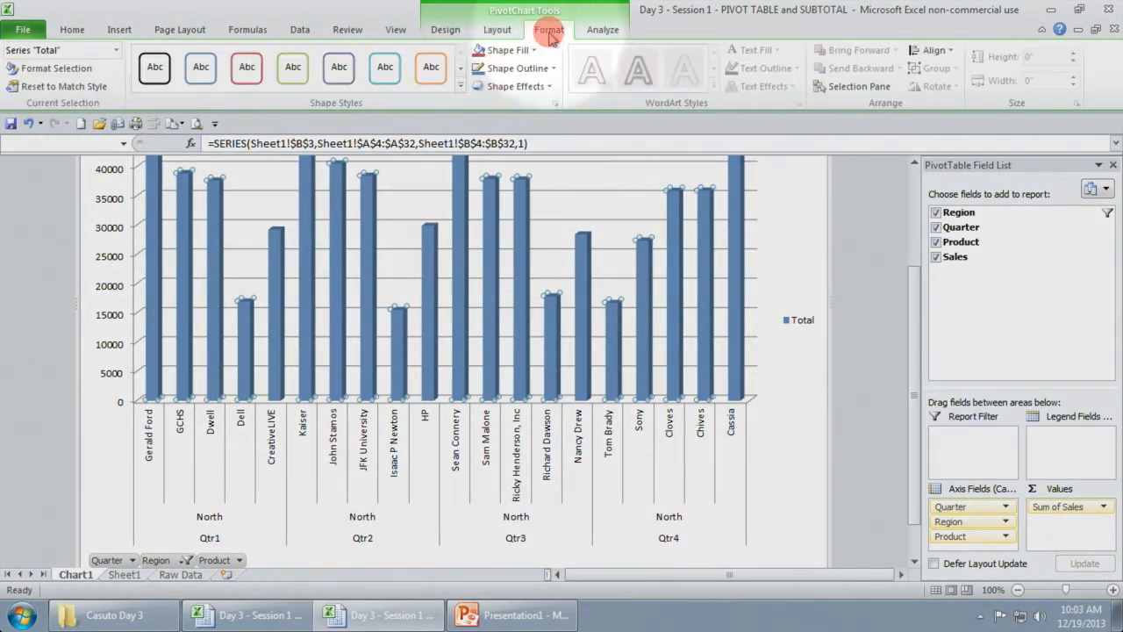
click(609, 34)
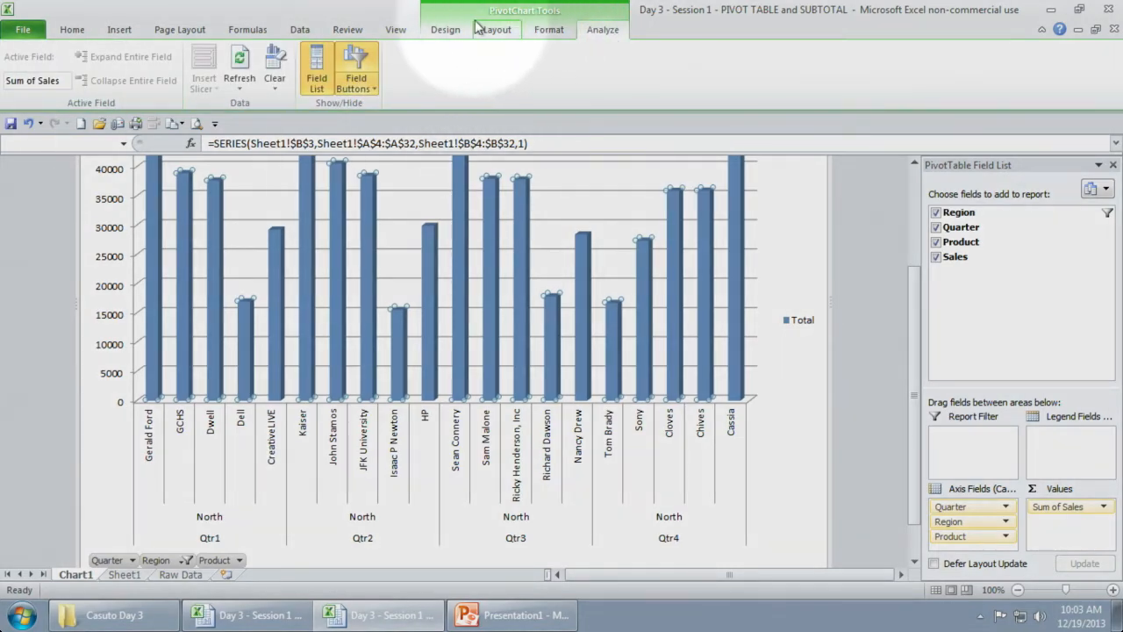
click(447, 32)
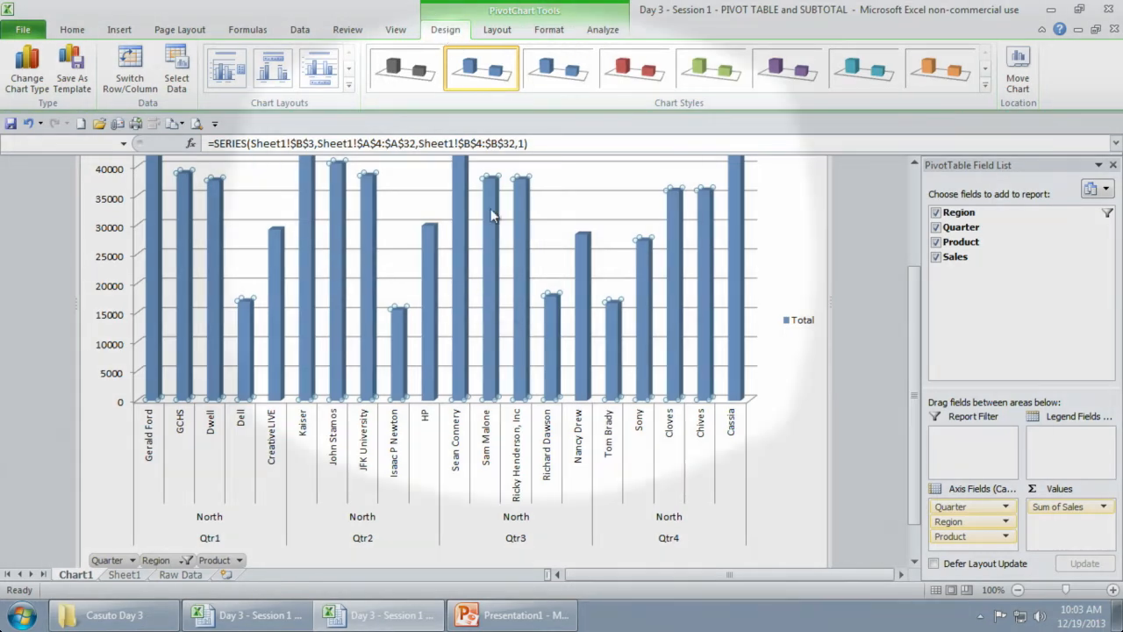
Step: Add South to the PivotChart's Region filter so that the chart covers North and South
scroll(865, 438, down, 1)
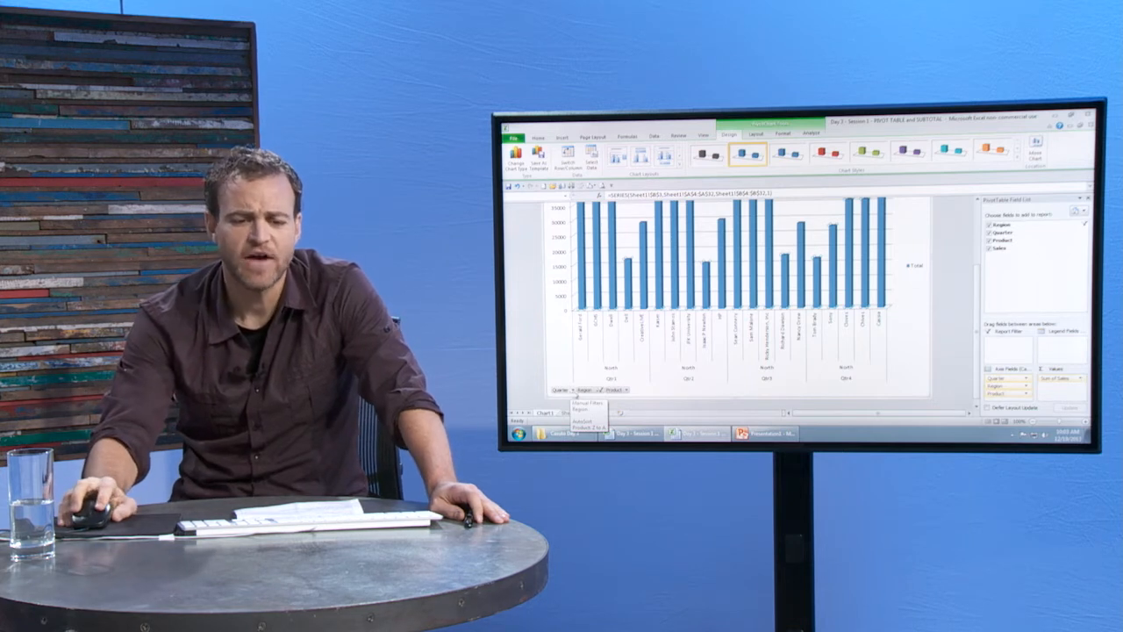
click(600, 390)
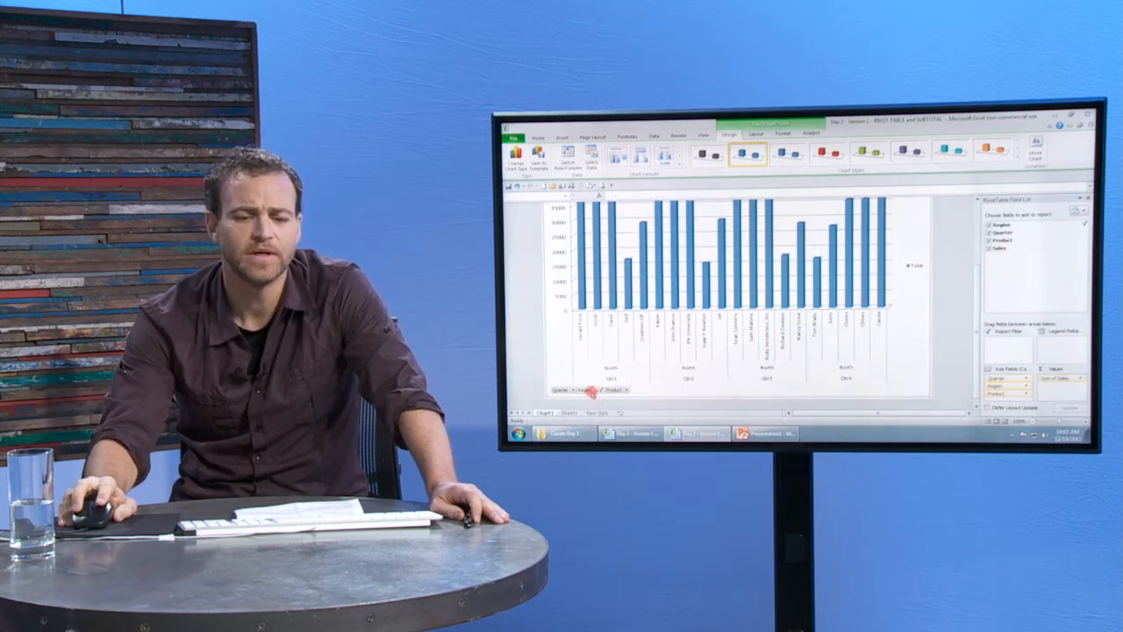
click(592, 391)
click(595, 382)
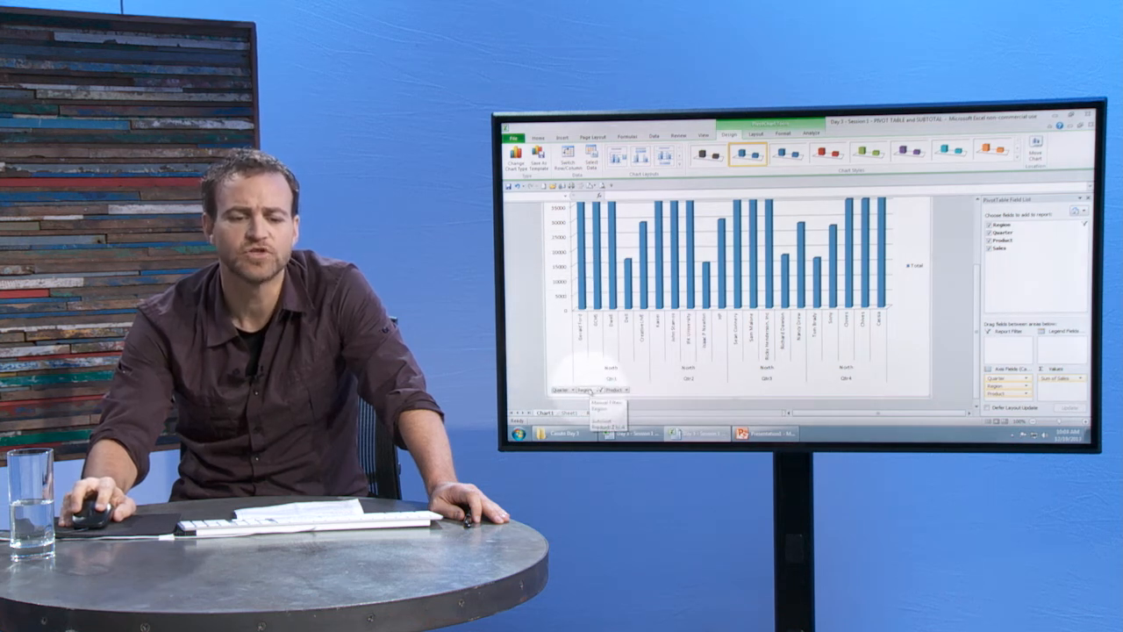
click(593, 390)
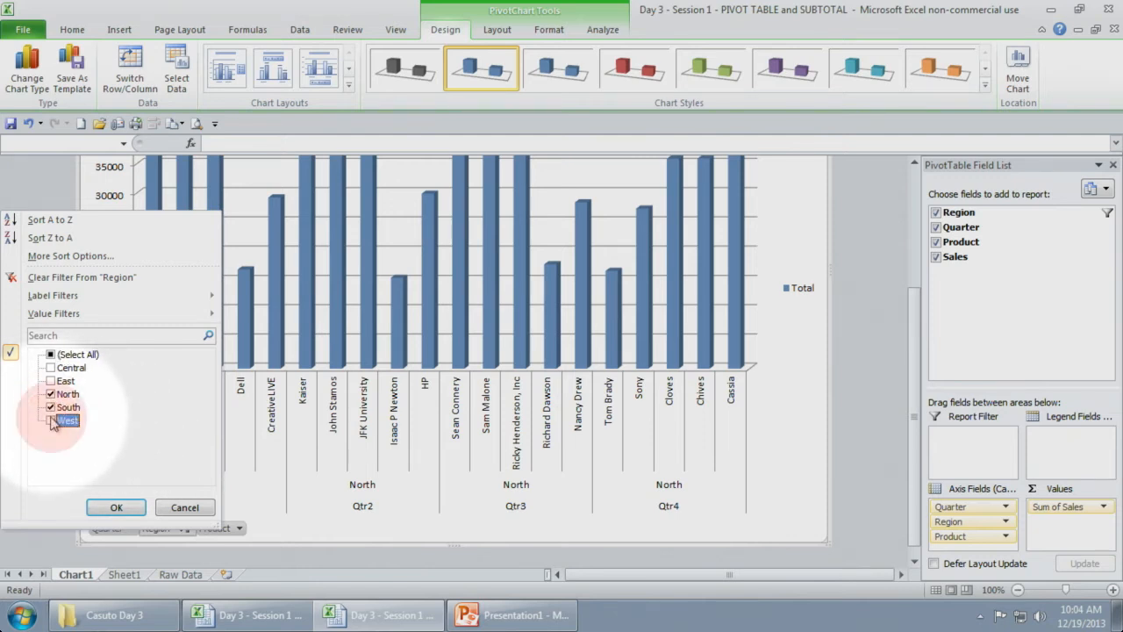
click(117, 508)
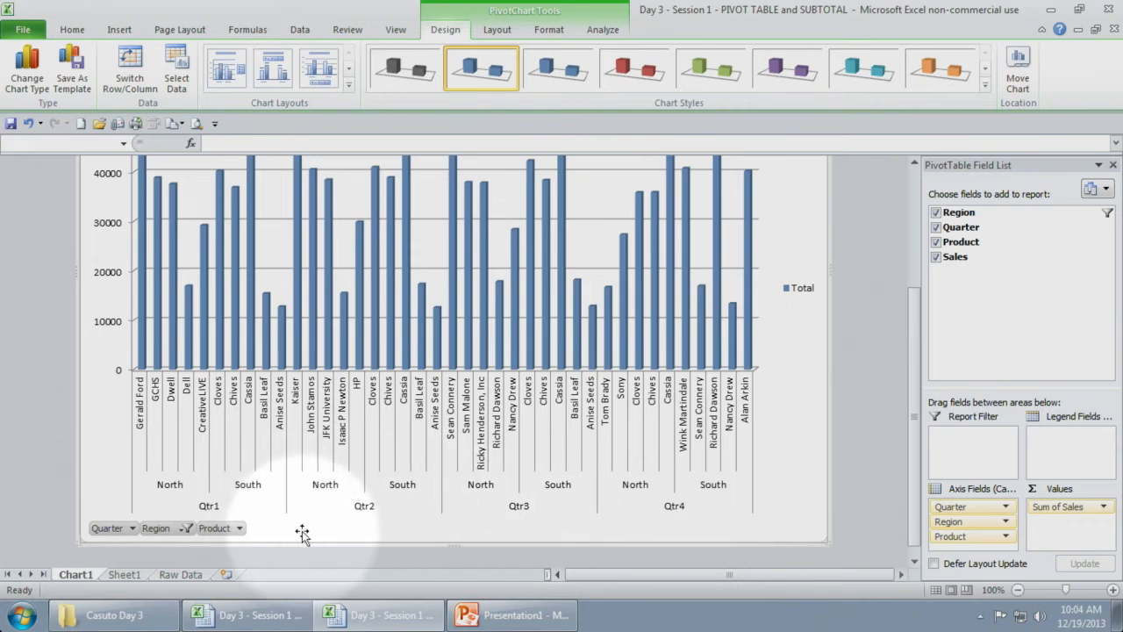
Step: Filter the PivotChart's Quarter field to exclude Qtr3 and Qtr4, keeping Qtr1 and Qtr2
click(121, 529)
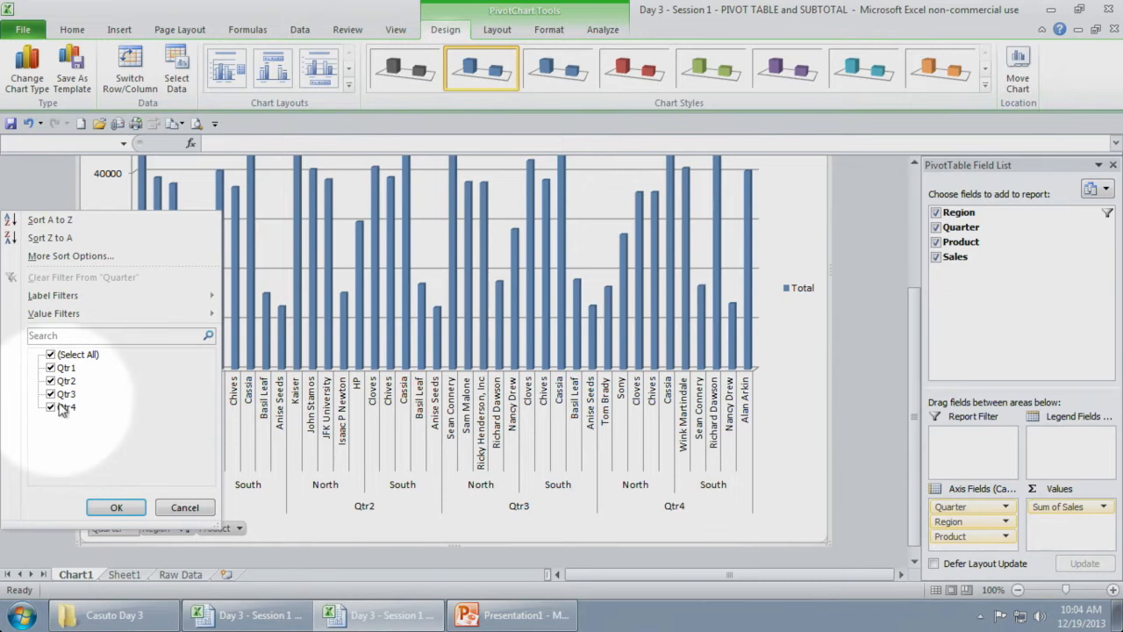
click(51, 395)
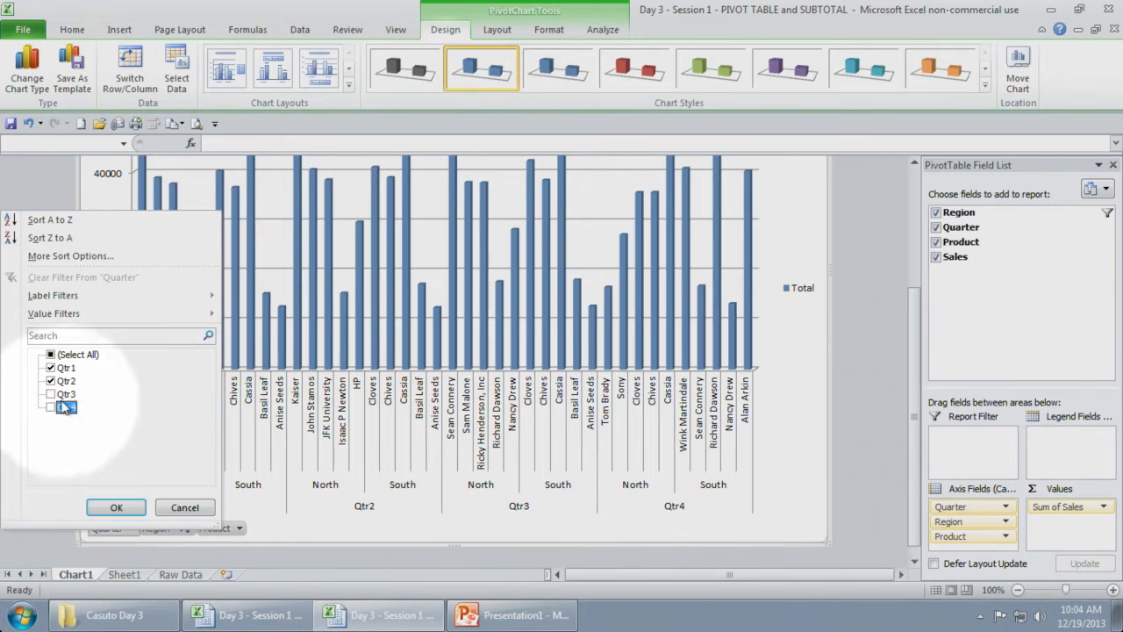
click(115, 507)
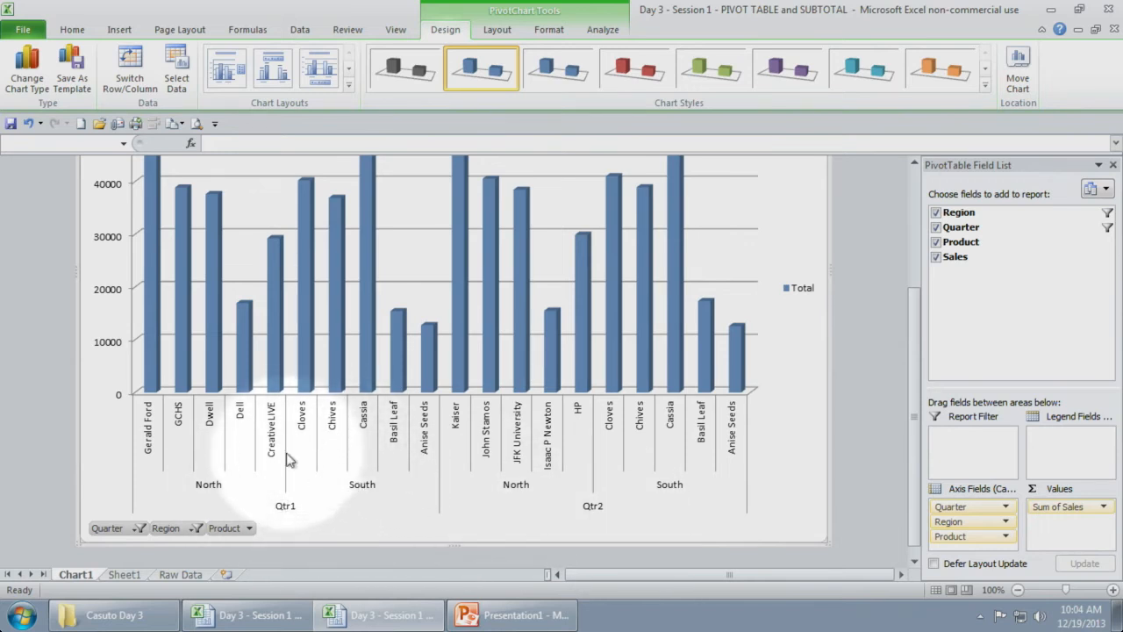
Step: Apply the purple chart style to the PivotChart and look over the restyled columns
scroll(485, 468, up, 1)
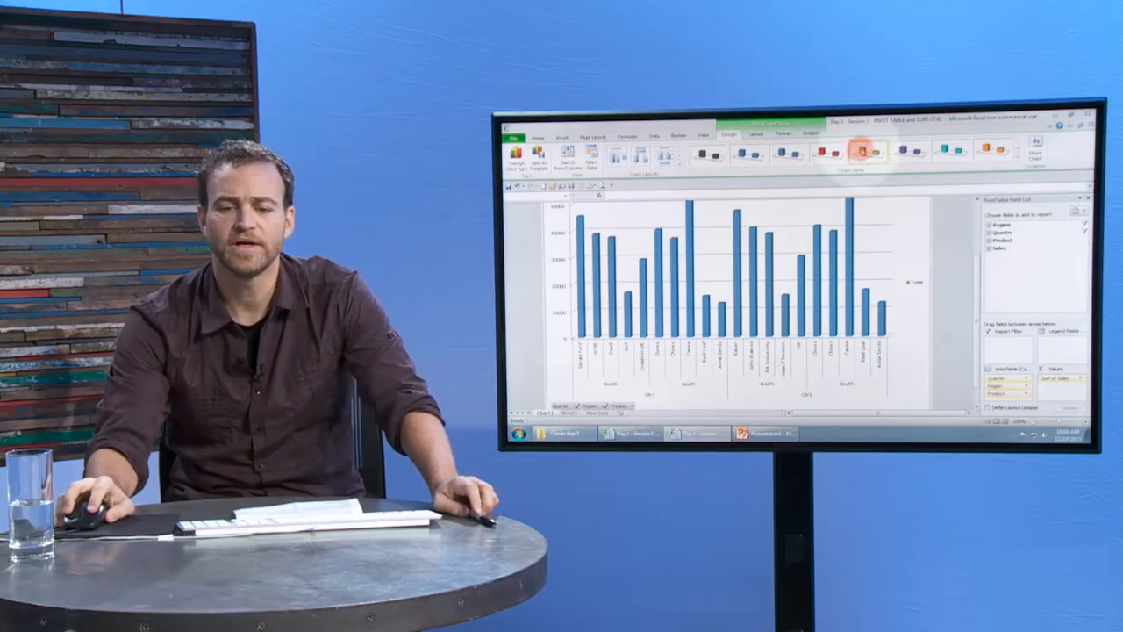
click(910, 151)
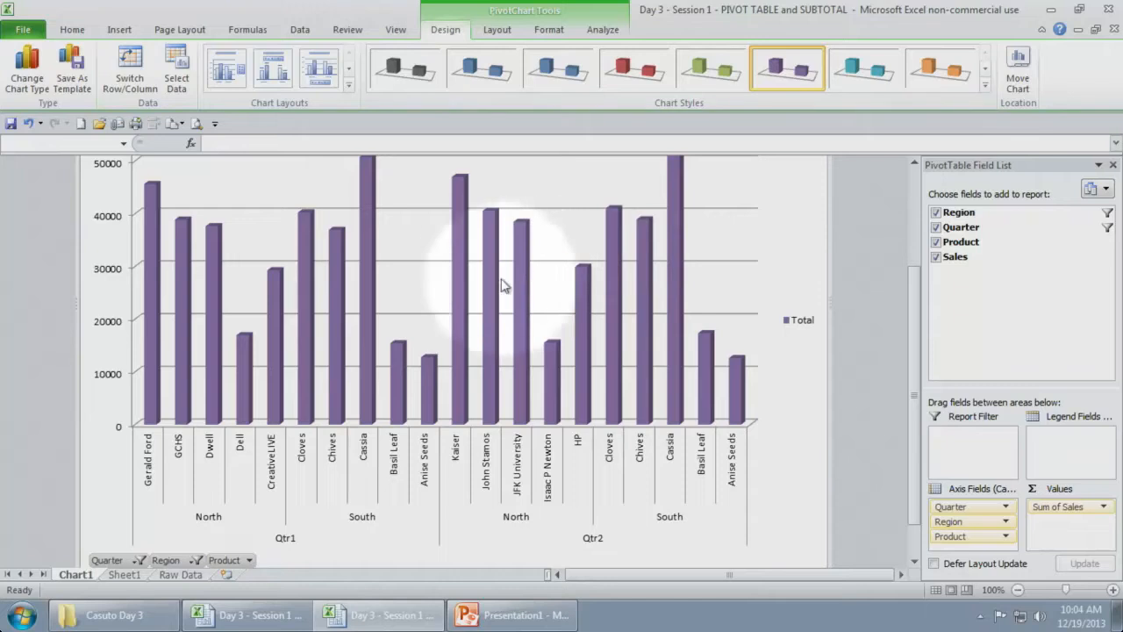
scroll(754, 332, up, 2)
scroll(759, 332, down, 1)
scroll(760, 325, up, 2)
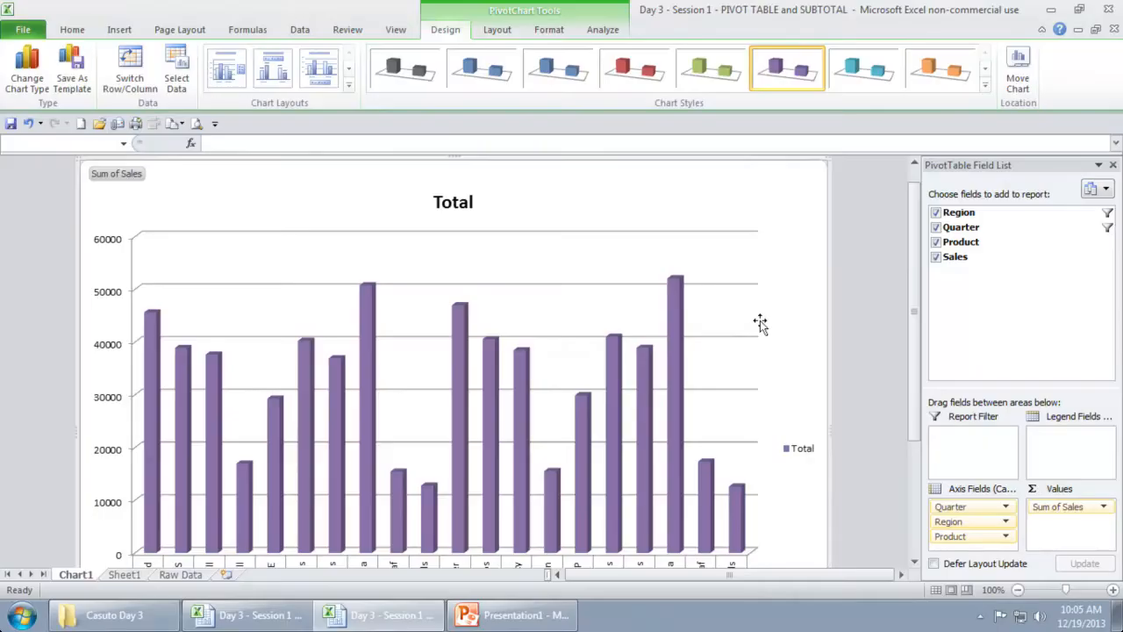
Step: Switch to the Finder window that shows the folder of Day 3 workbooks
key(super+Tab)
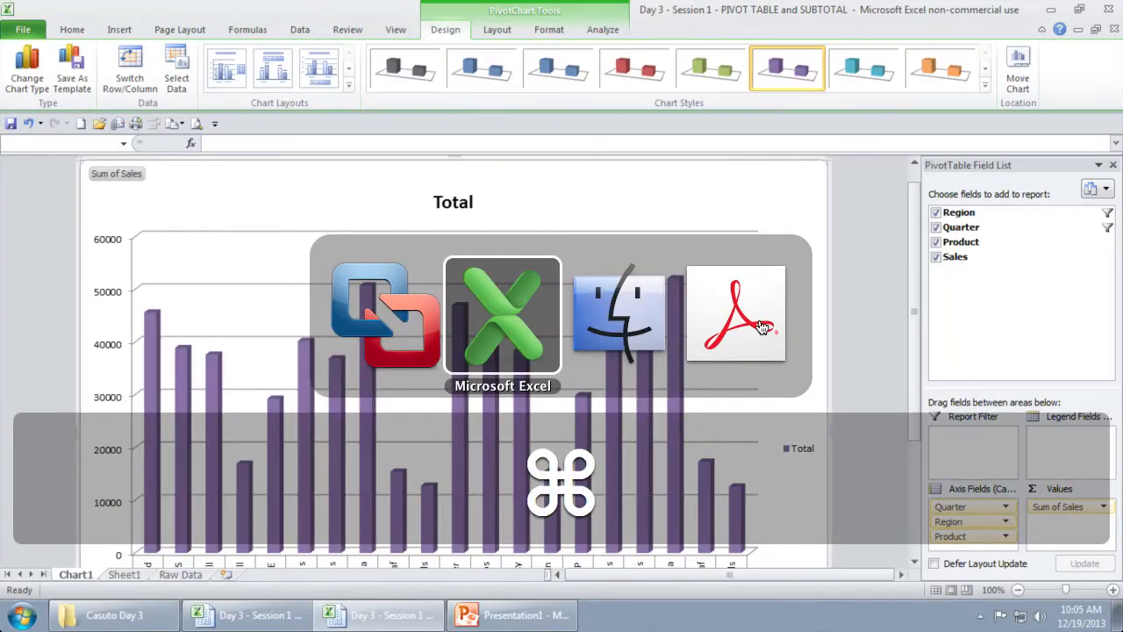
key(super+Tab)
key(super+Tab)
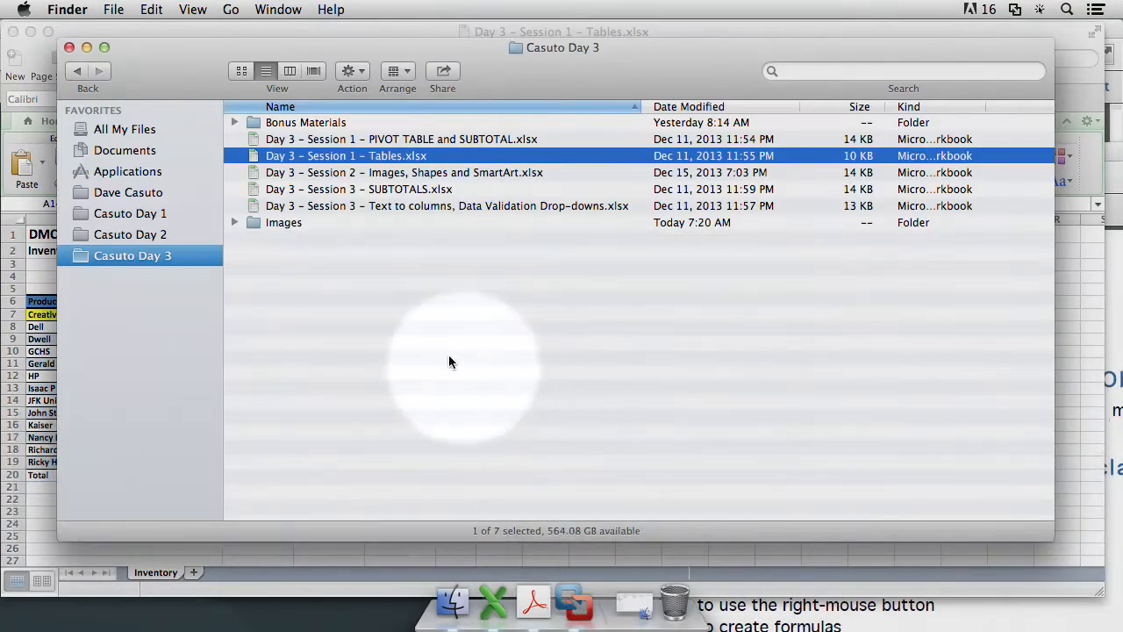
Step: Open the workbook "Day 3 - Session 1 - PIVOT TABLE and SUBTOTAL.xlsx" in Excel and enlarge its window to show the sales data
click(443, 307)
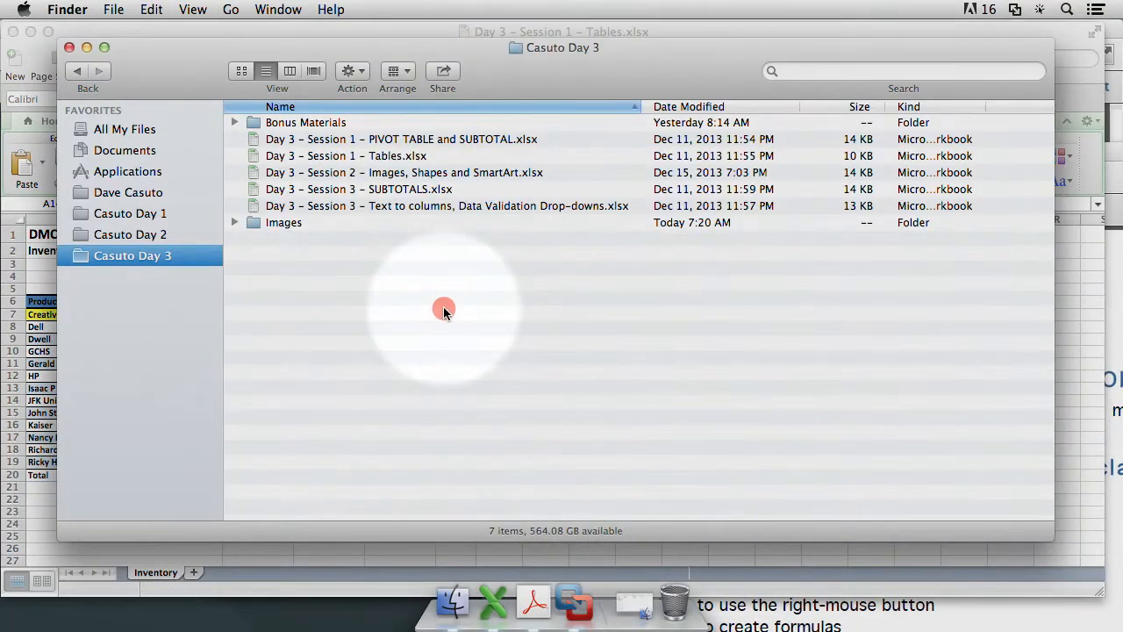
double_click(346, 141)
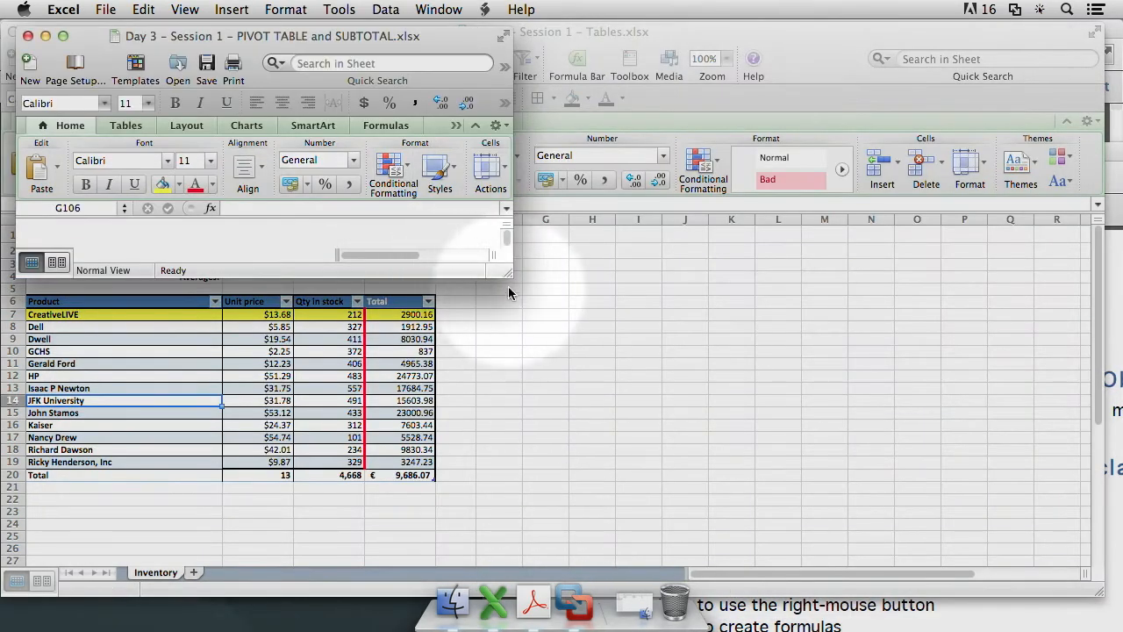
drag(509, 273, 1100, 627)
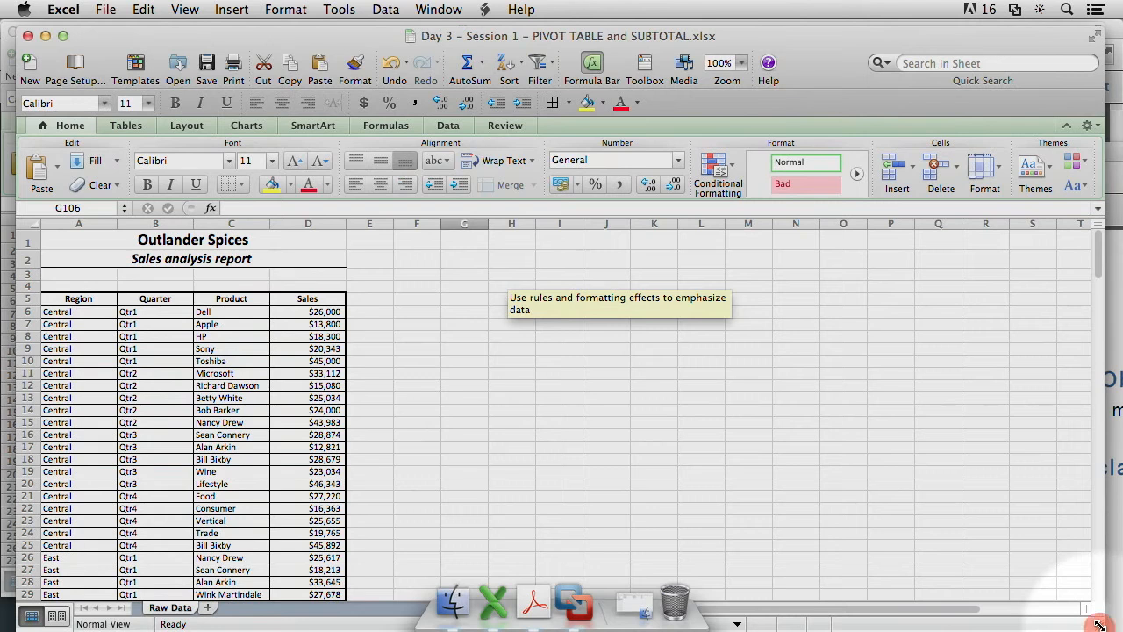
click(163, 373)
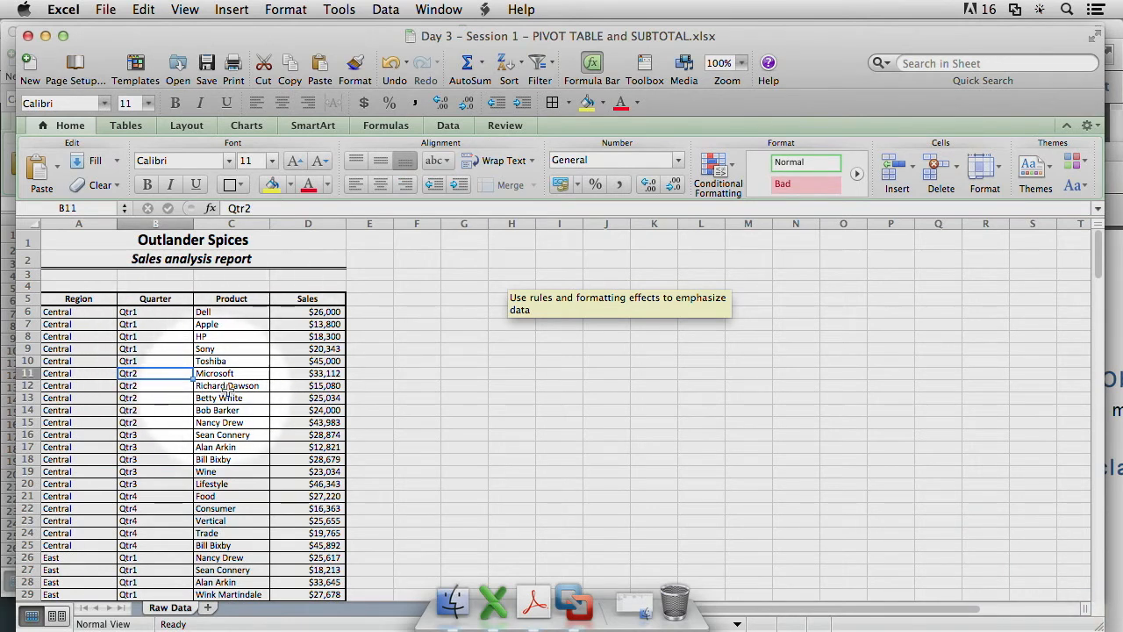
click(127, 126)
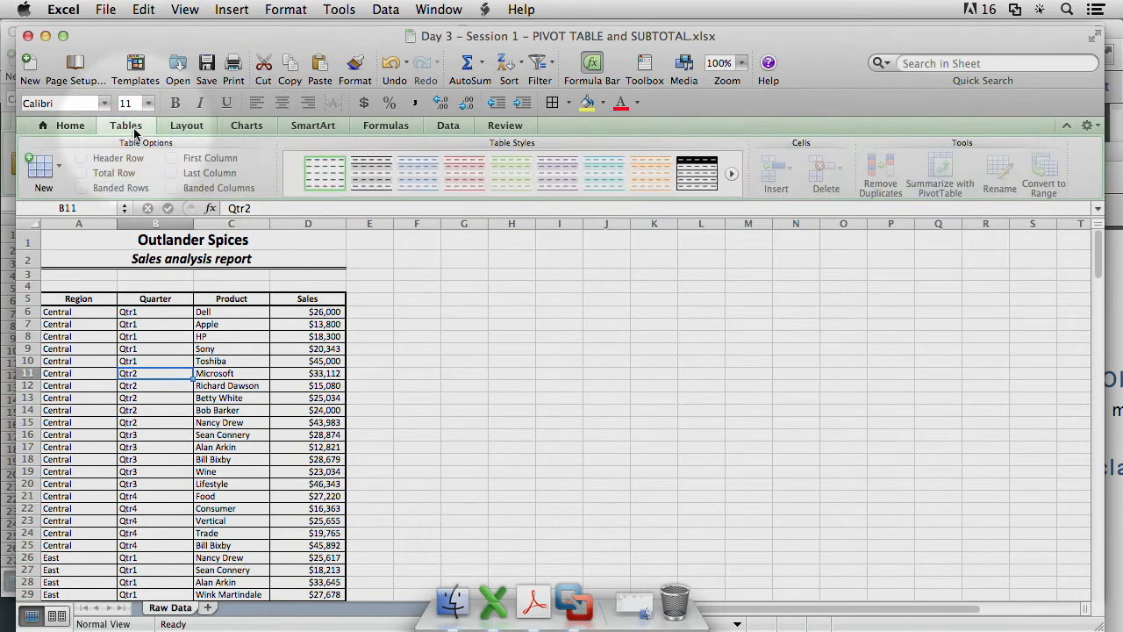
click(59, 164)
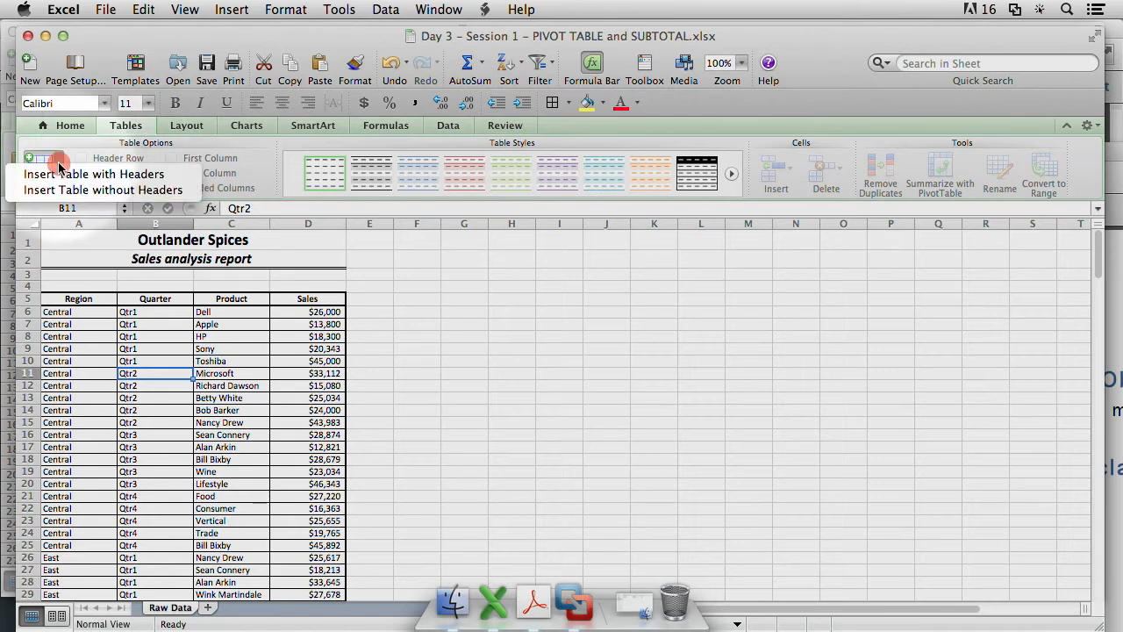
click(684, 111)
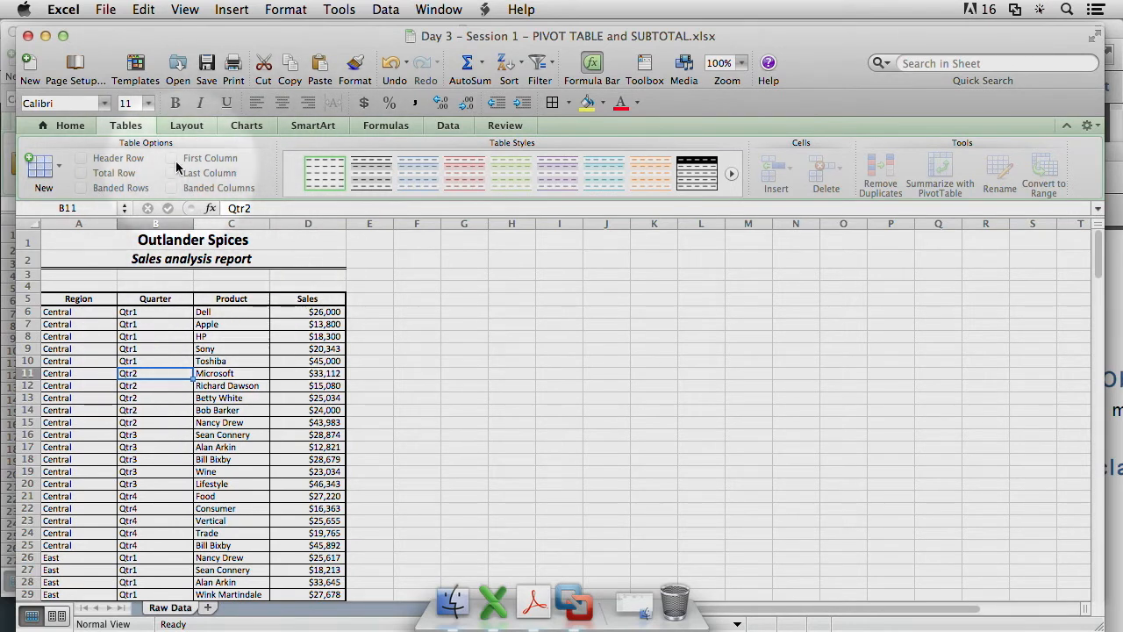
Step: Create a PivotTable on a new sheet from the sales data on the Raw Data sheet
click(446, 124)
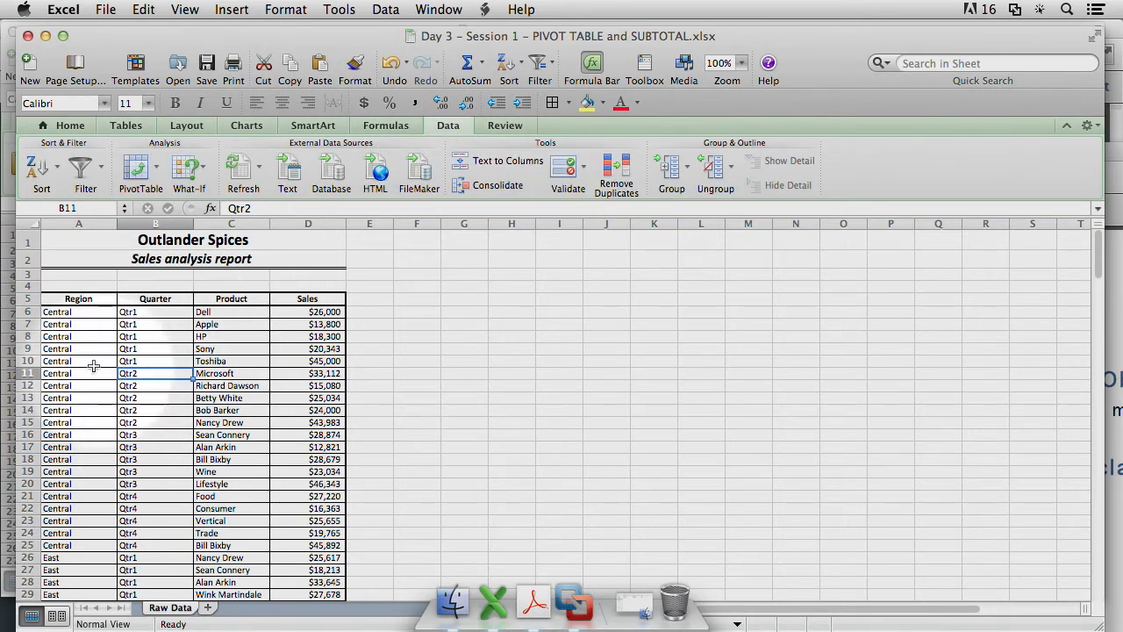
click(91, 363)
click(140, 171)
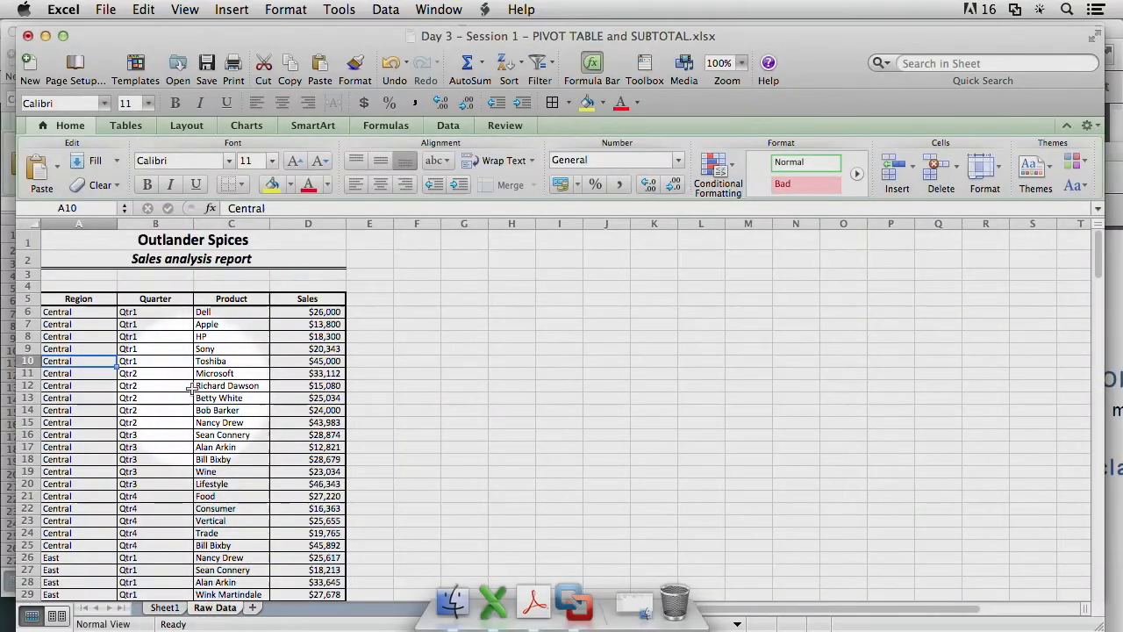
Step: Return from the Raw Data sheet to the PivotTable on Sheet1 and dismiss the introductory PivotTable tip
click(191, 389)
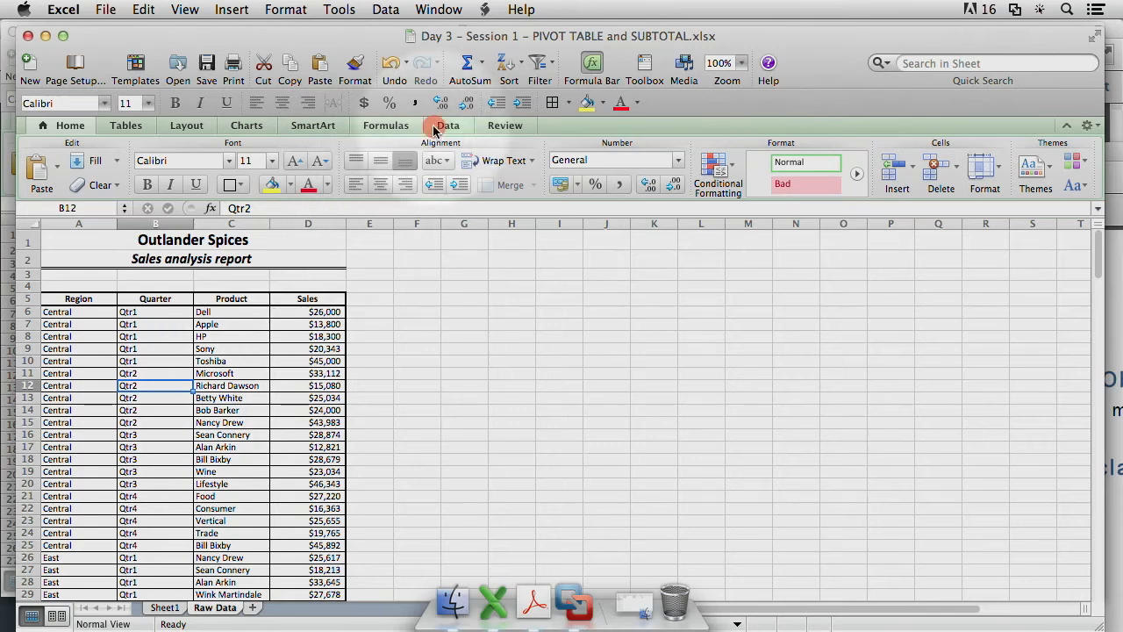
click(435, 129)
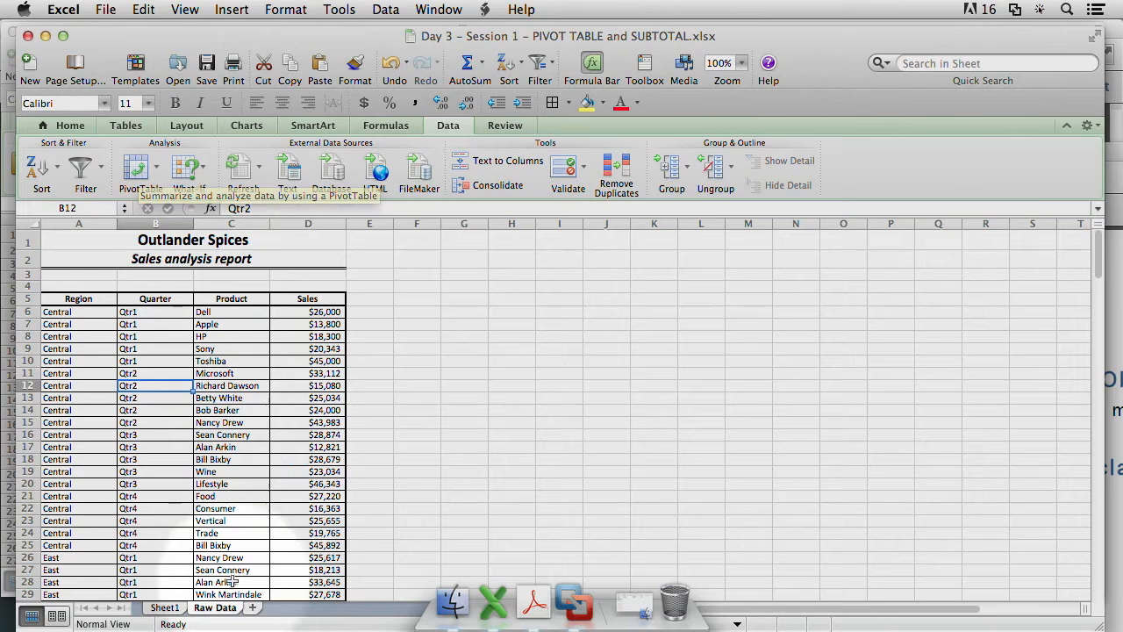
click(165, 607)
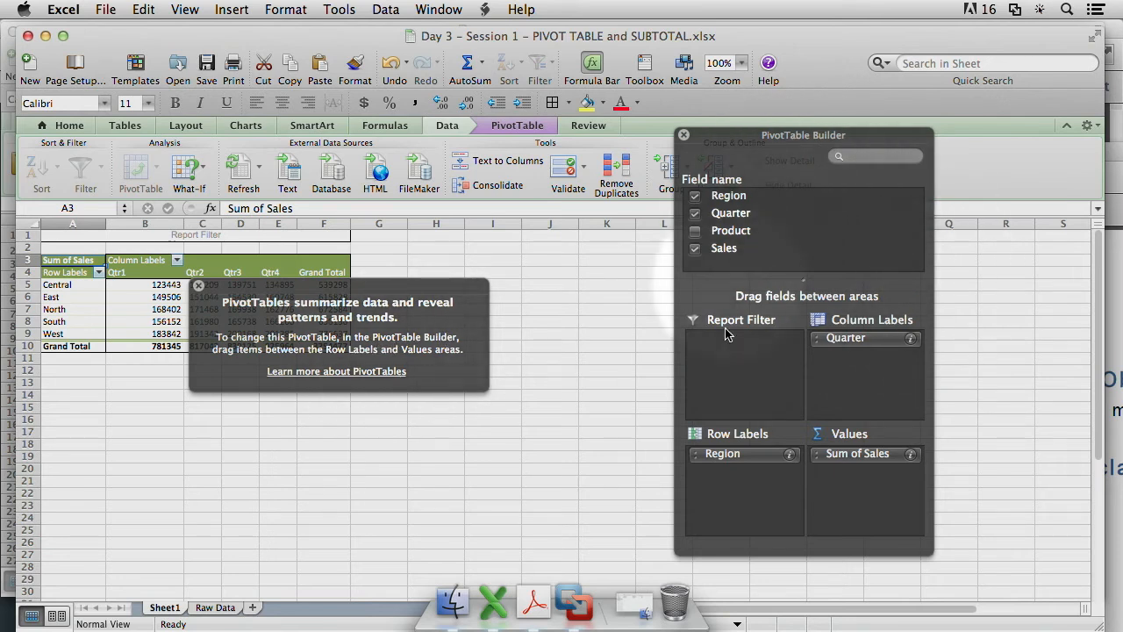
click(200, 286)
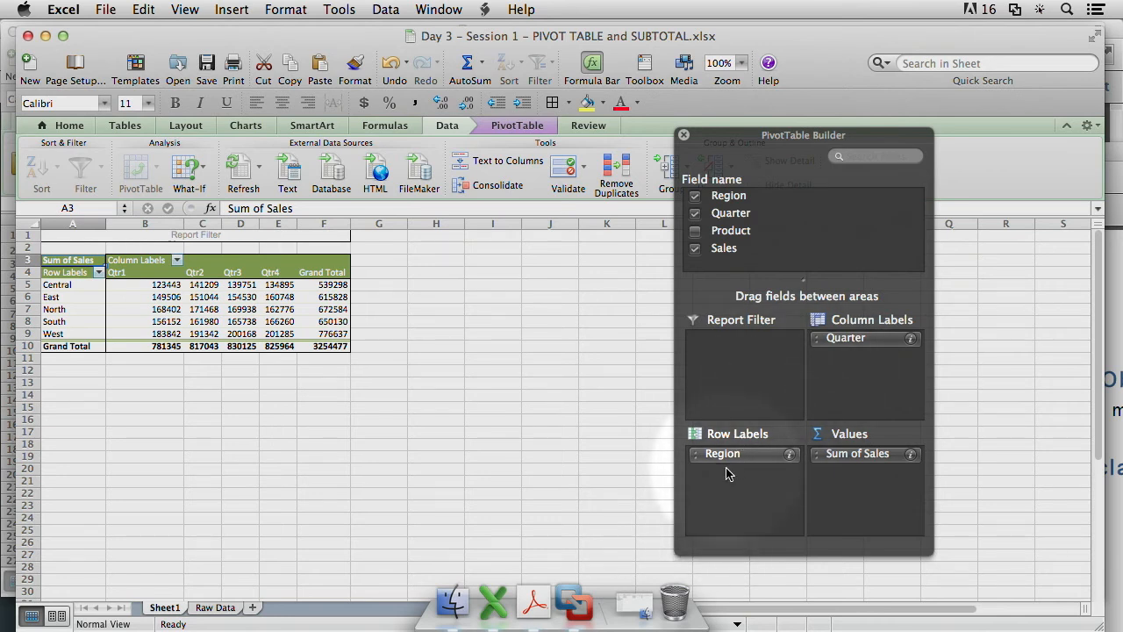
Step: Move Quarter from the column labels to the row labels under Region, and add Product beneath it
drag(864, 349, 777, 478)
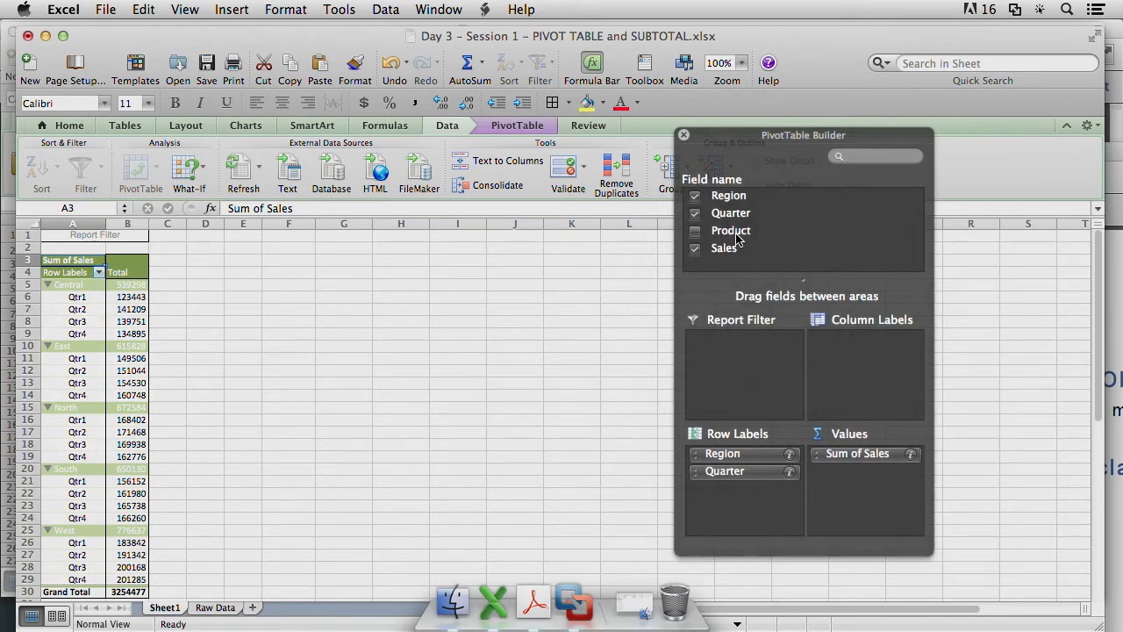
drag(735, 237, 748, 490)
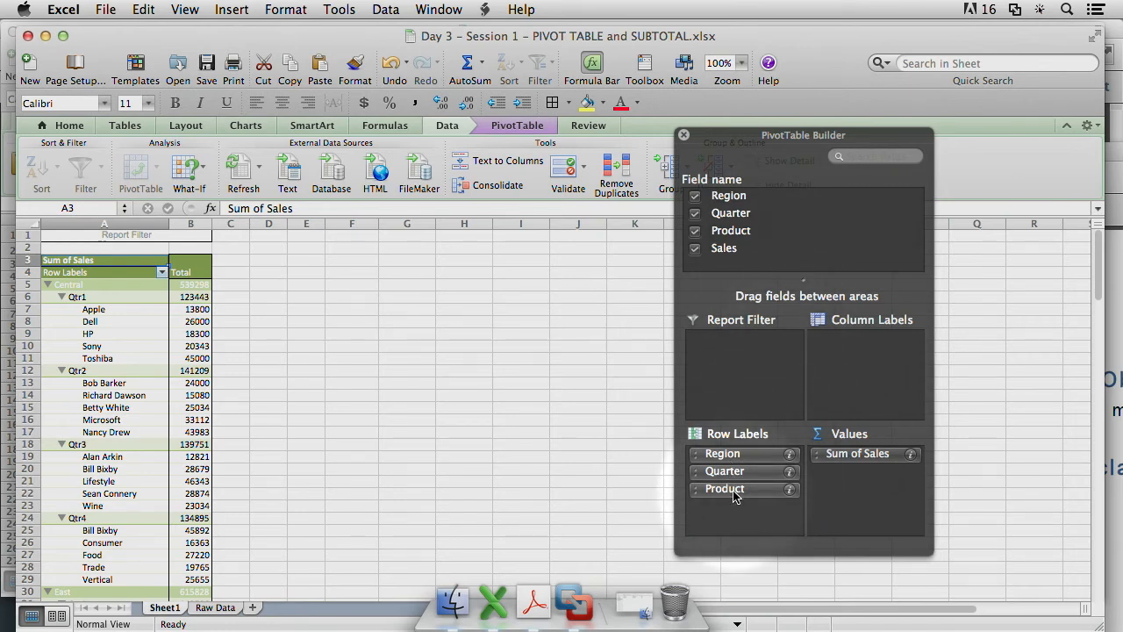
Step: Rearrange the PivotTable's row labels, trying different nestings and ending with the order Quarter, Region, Product
drag(733, 475, 734, 451)
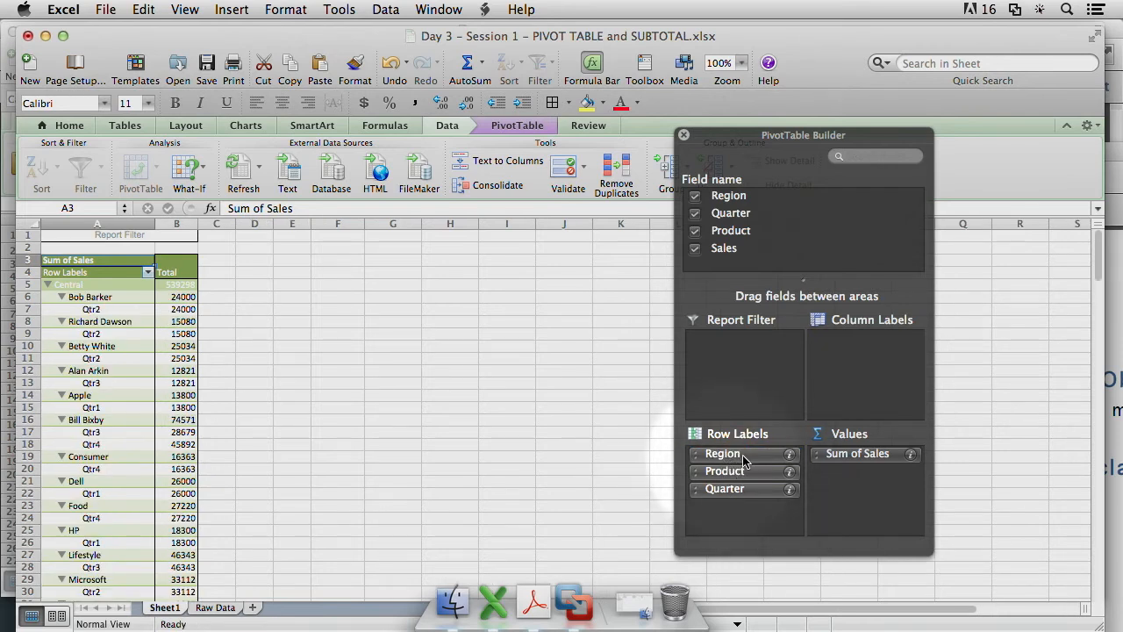
mouse_move(734, 487)
mouse_down()
mouse_move(729, 452)
mouse_move(735, 496)
mouse_move(712, 460)
mouse_move(733, 453)
mouse_up()
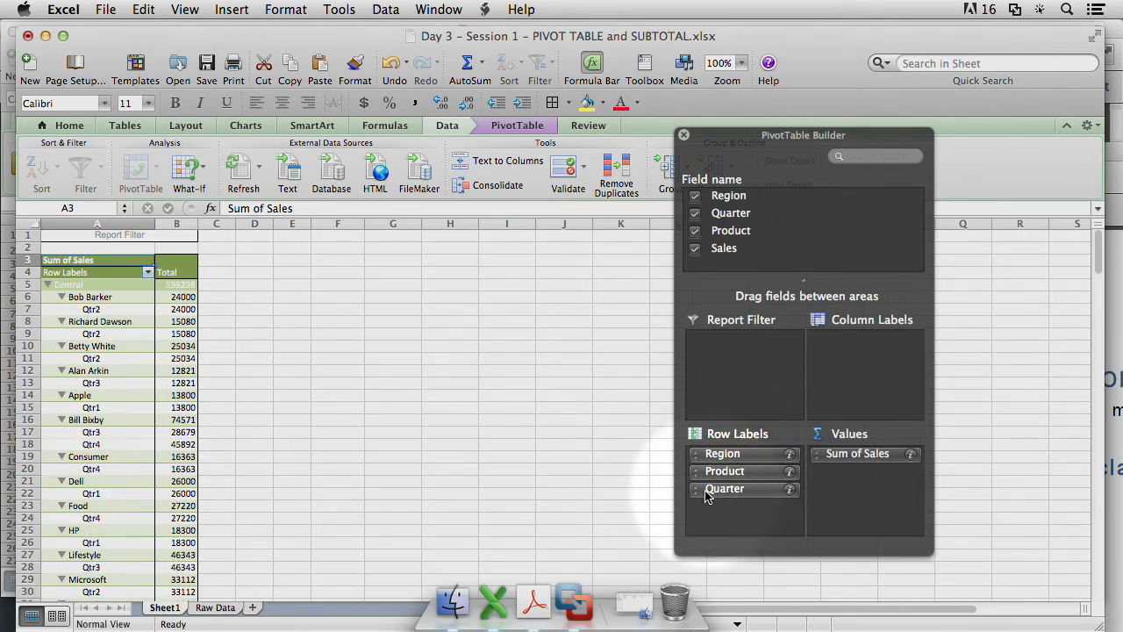
drag(698, 489, 741, 485)
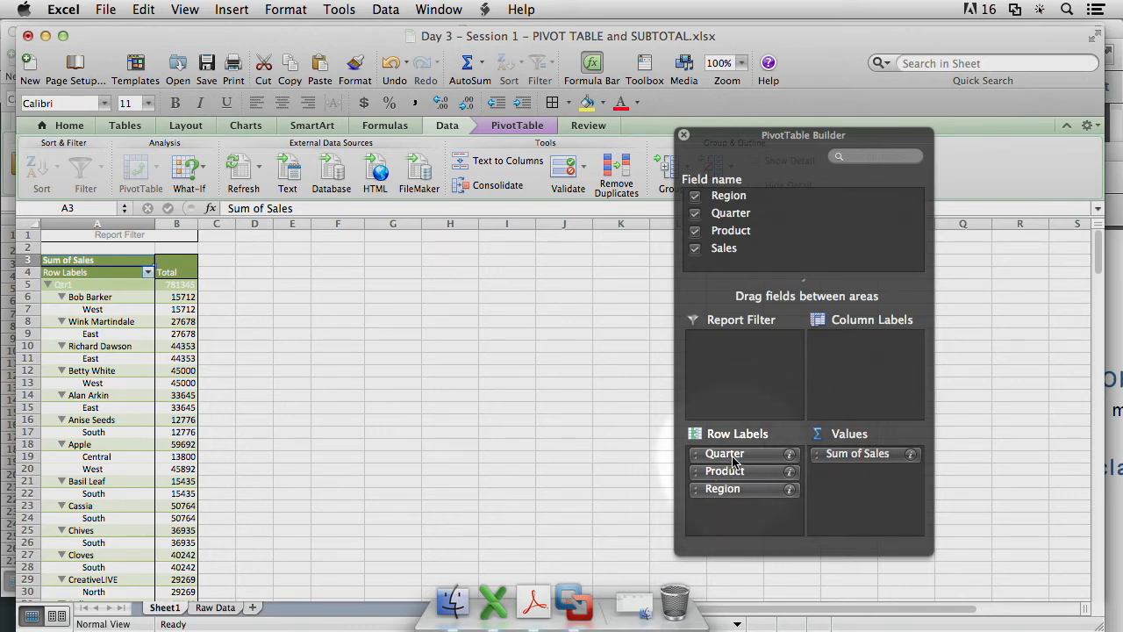
drag(737, 474, 751, 513)
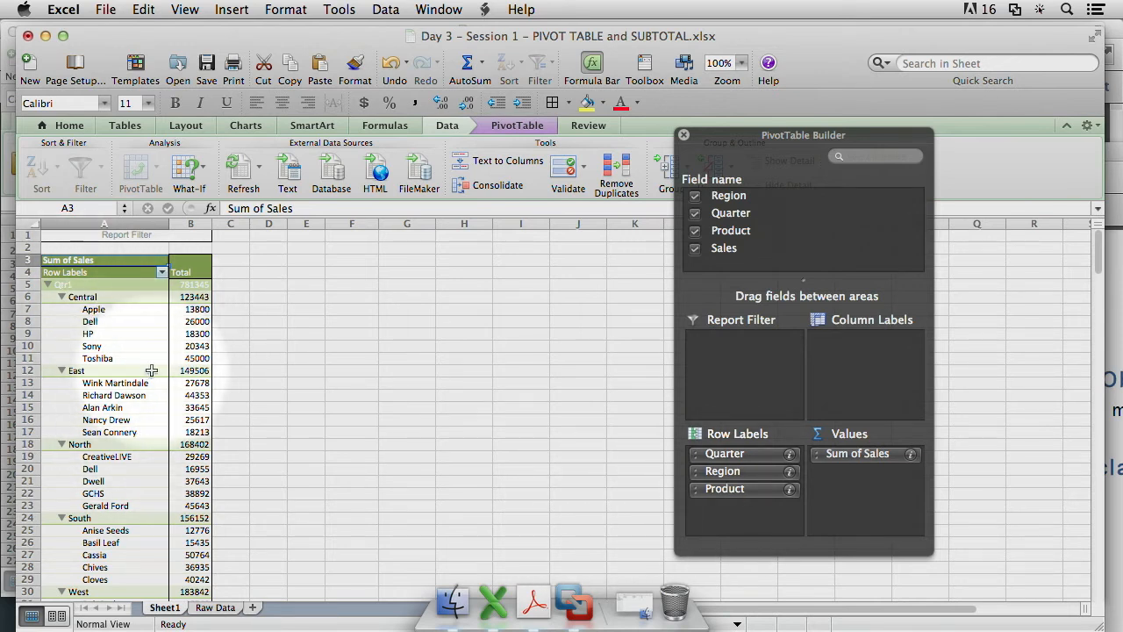
click(88, 333)
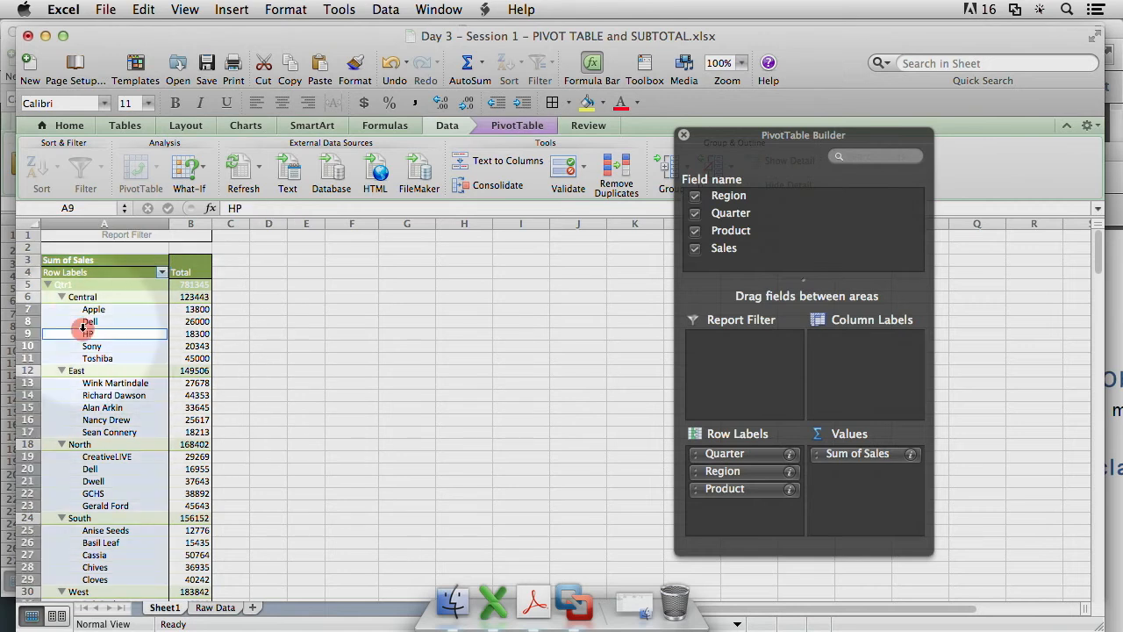
click(97, 346)
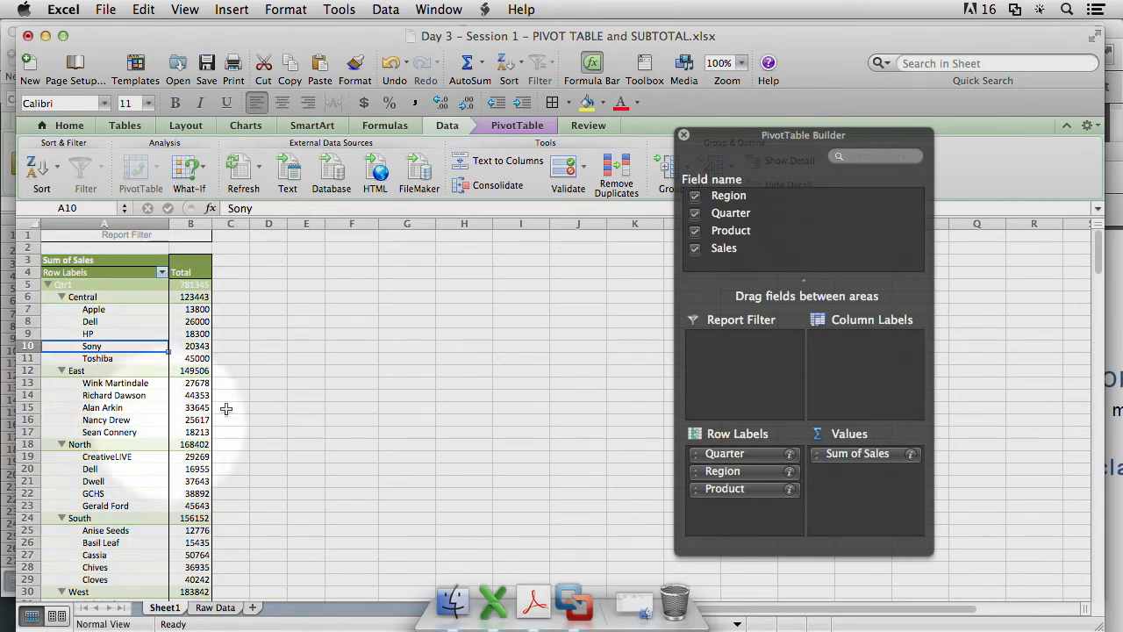
click(523, 131)
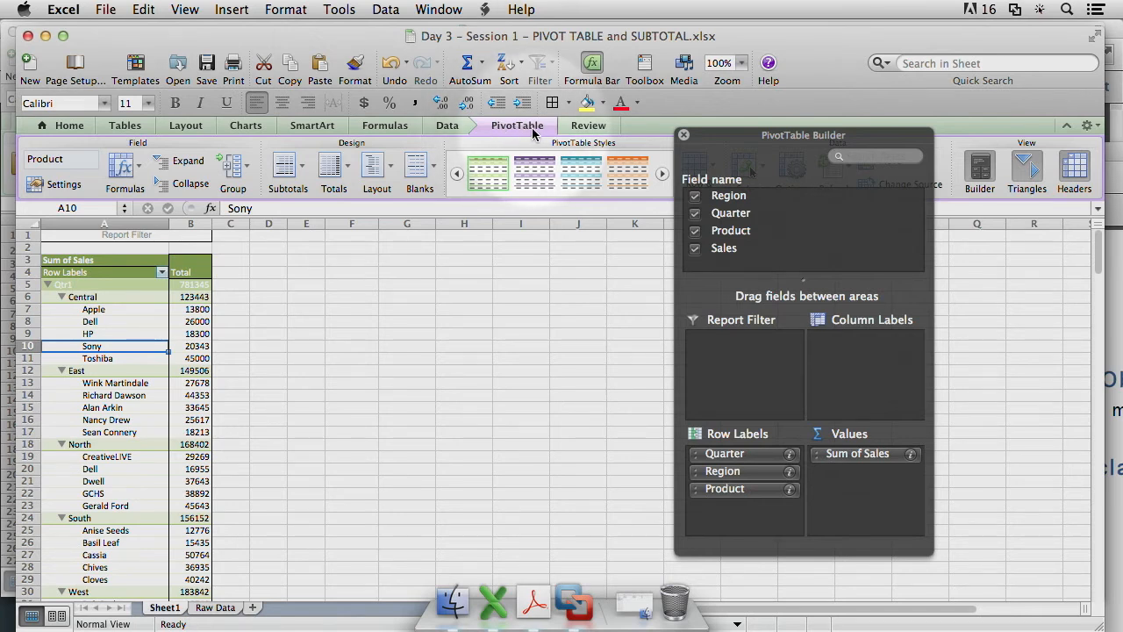
click(455, 128)
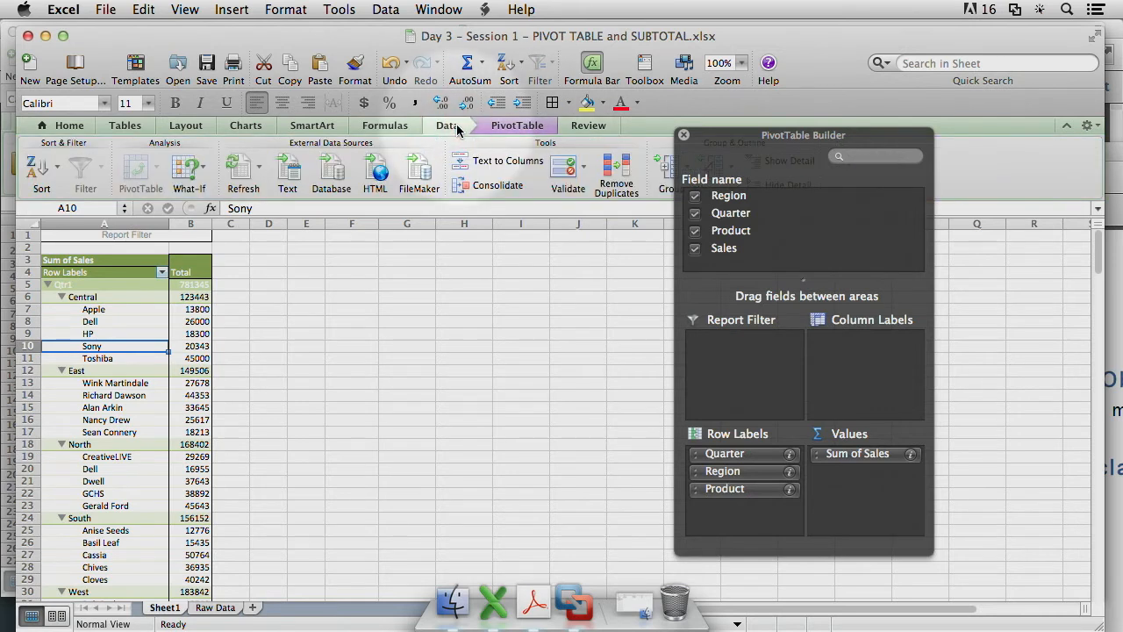
click(415, 369)
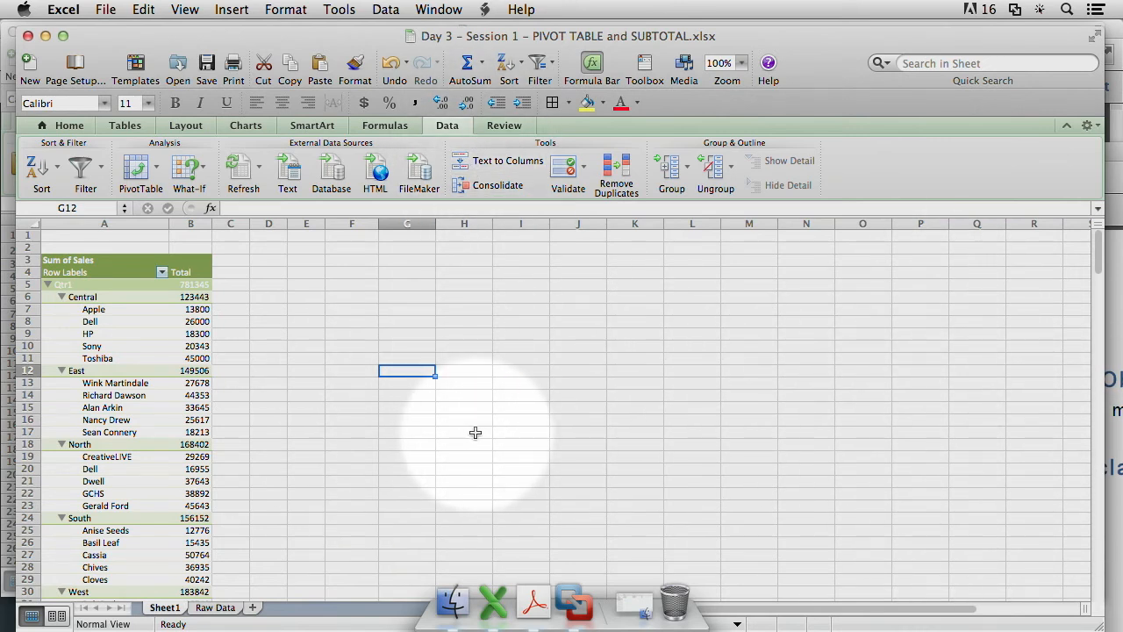
Step: Apply a light red PivotTable style to the PivotTable on Sheet1
click(141, 348)
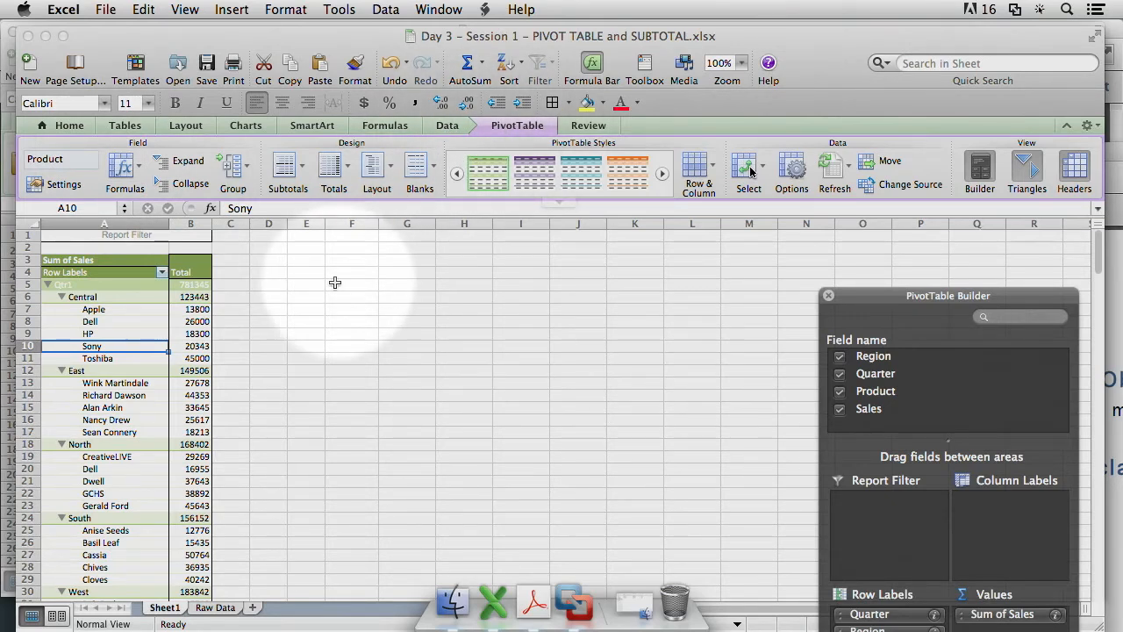
click(559, 202)
click(678, 179)
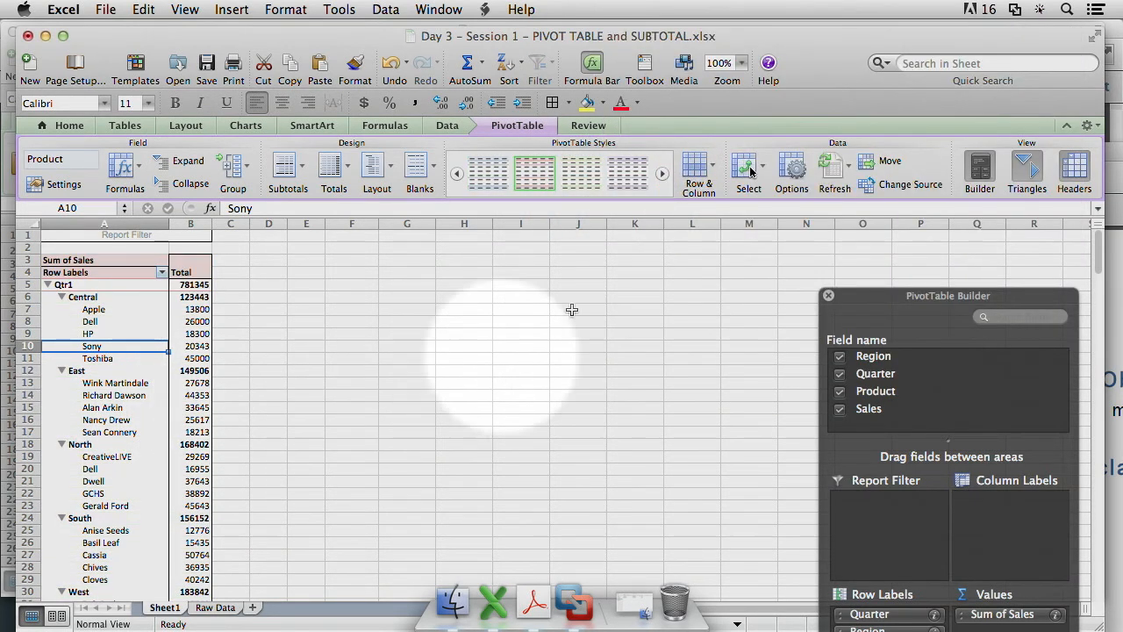
click(511, 126)
click(509, 125)
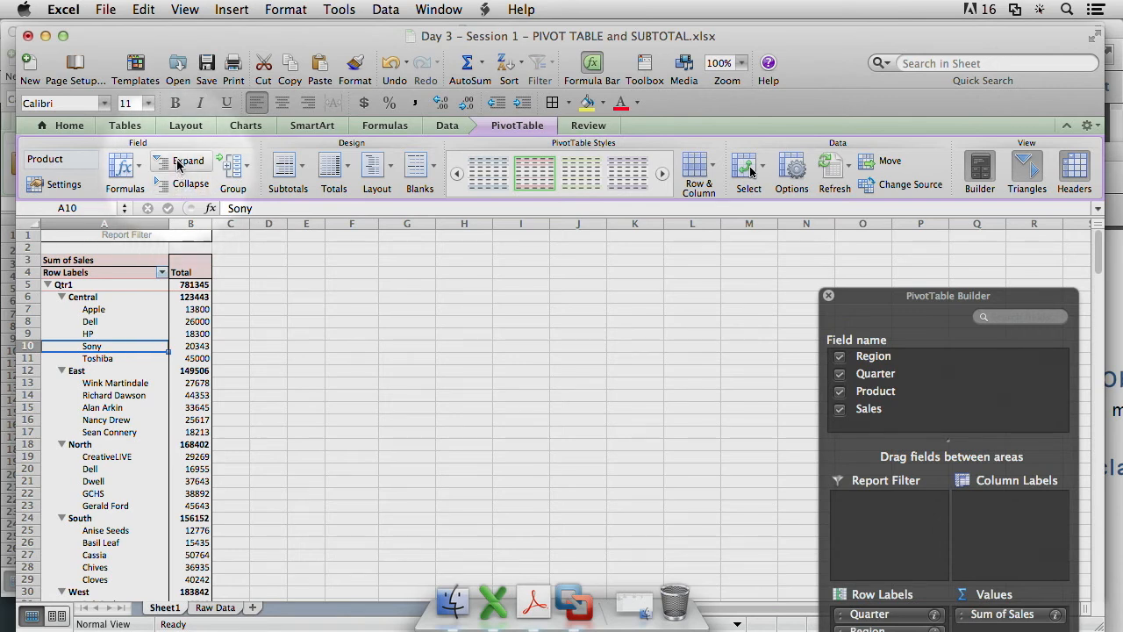
Step: Collapse the products under the regions in the PivotTable, and expand them again
click(185, 185)
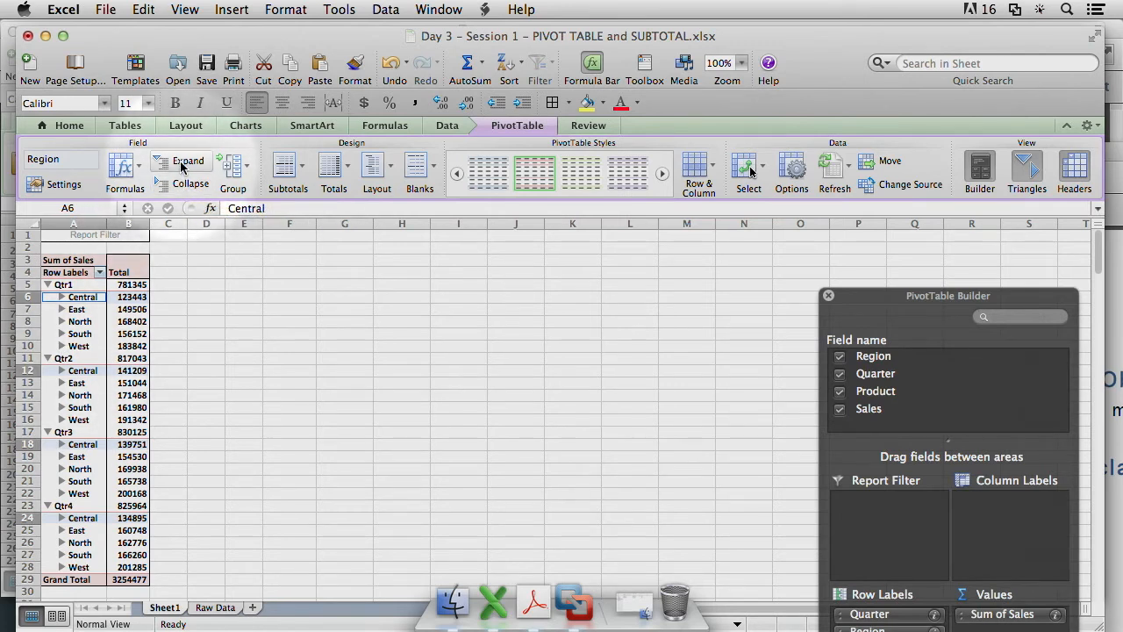
click(182, 163)
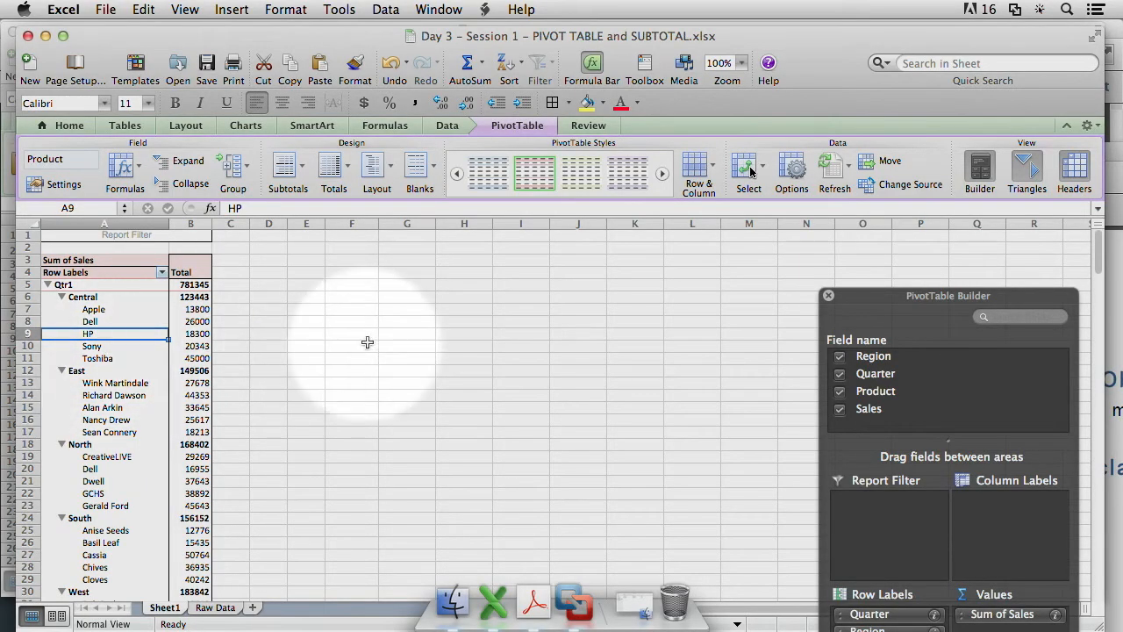
Step: Apply the blue Medium PivotTable style and look over the restyled rows
click(563, 198)
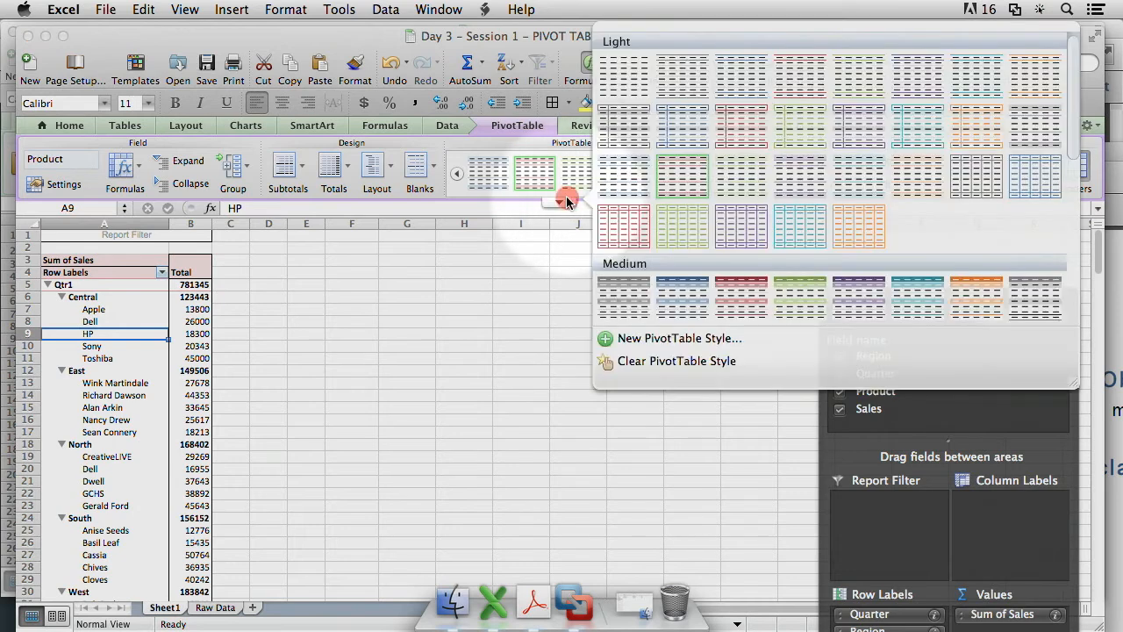
click(675, 299)
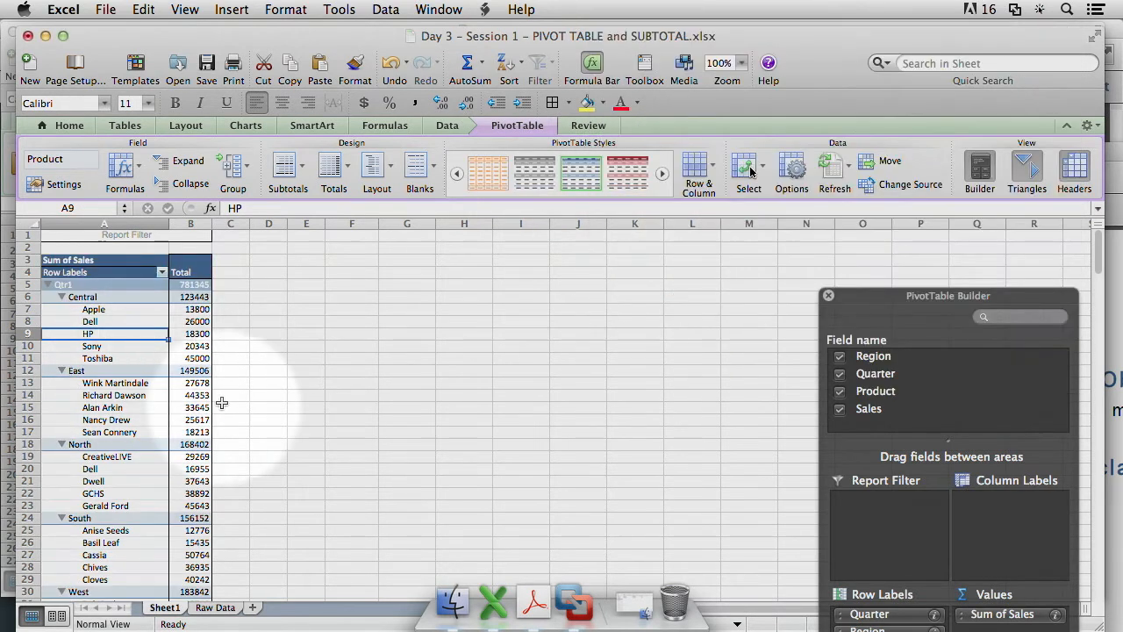
scroll(123, 404, down, 5)
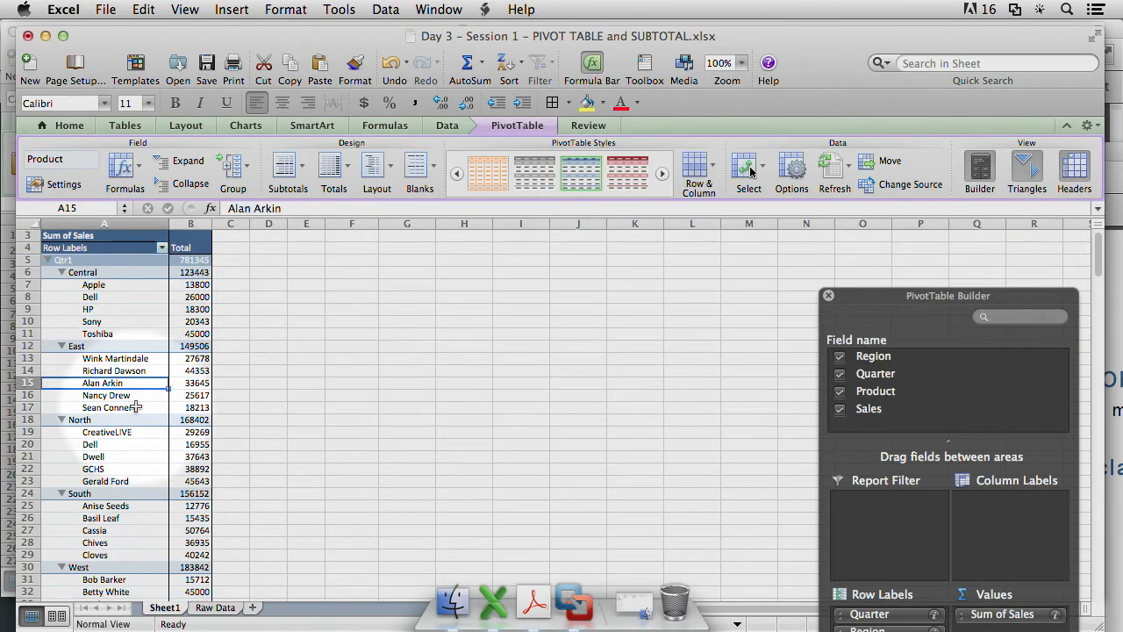
scroll(138, 402, up, 3)
scroll(138, 402, up, 2)
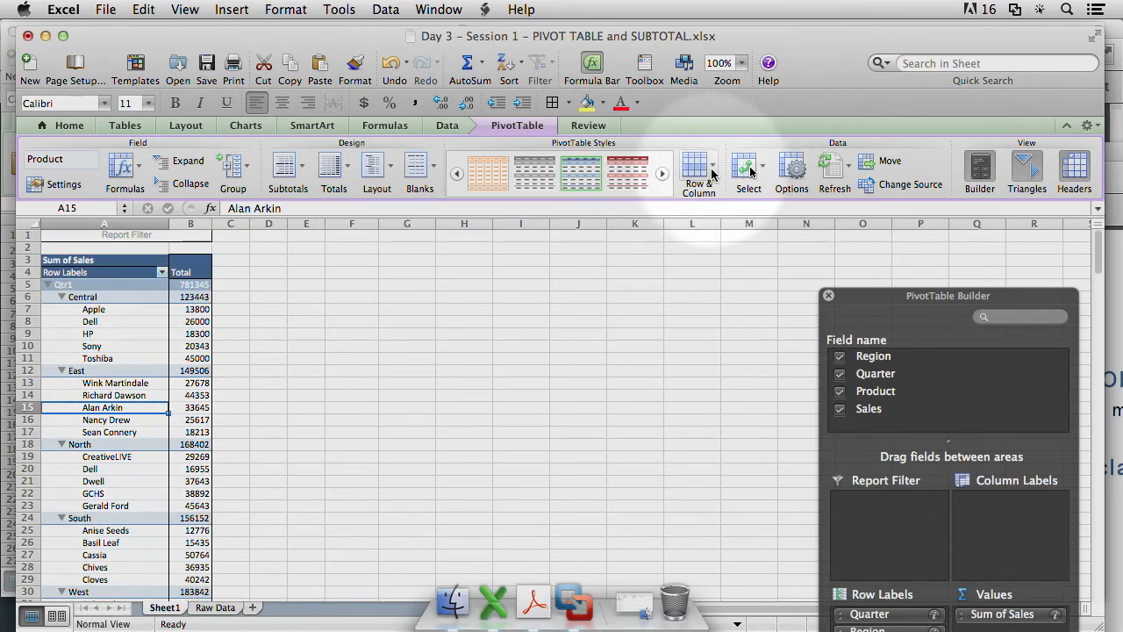
Step: Review the row and column header and banding options for the PivotTable style
click(714, 166)
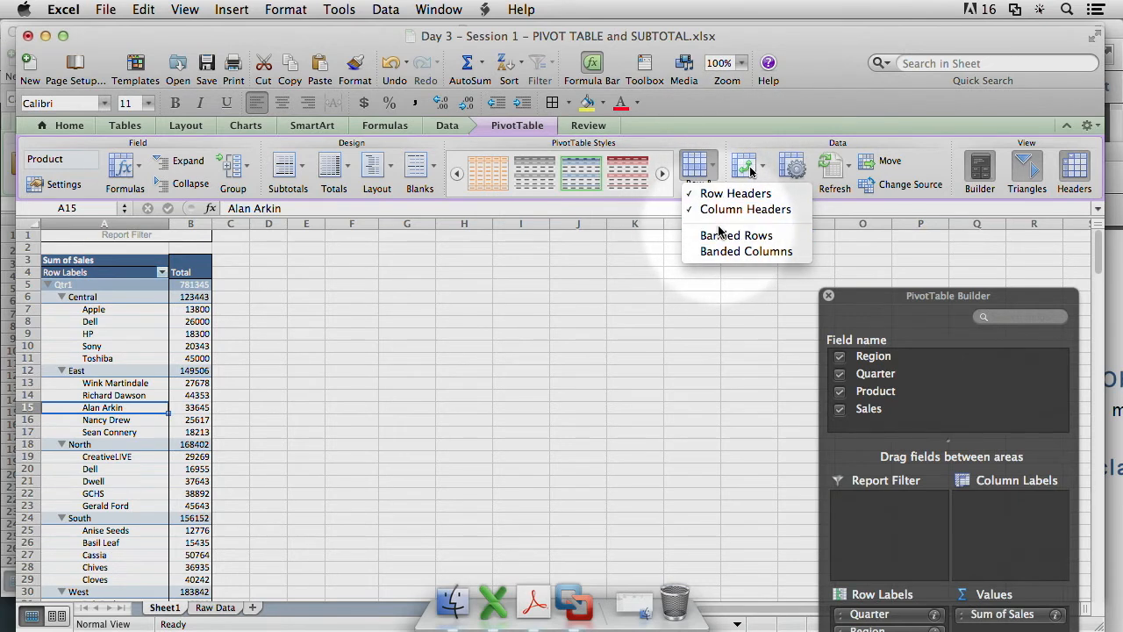
click(699, 175)
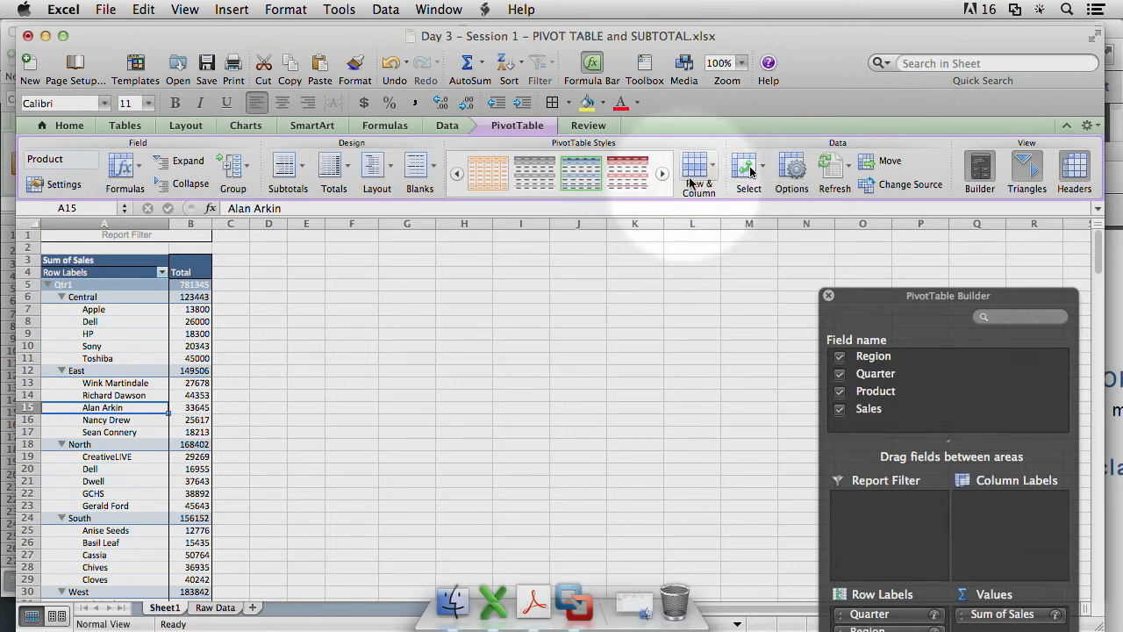
Step: Turn on banded rows for the PivotTable style
click(715, 162)
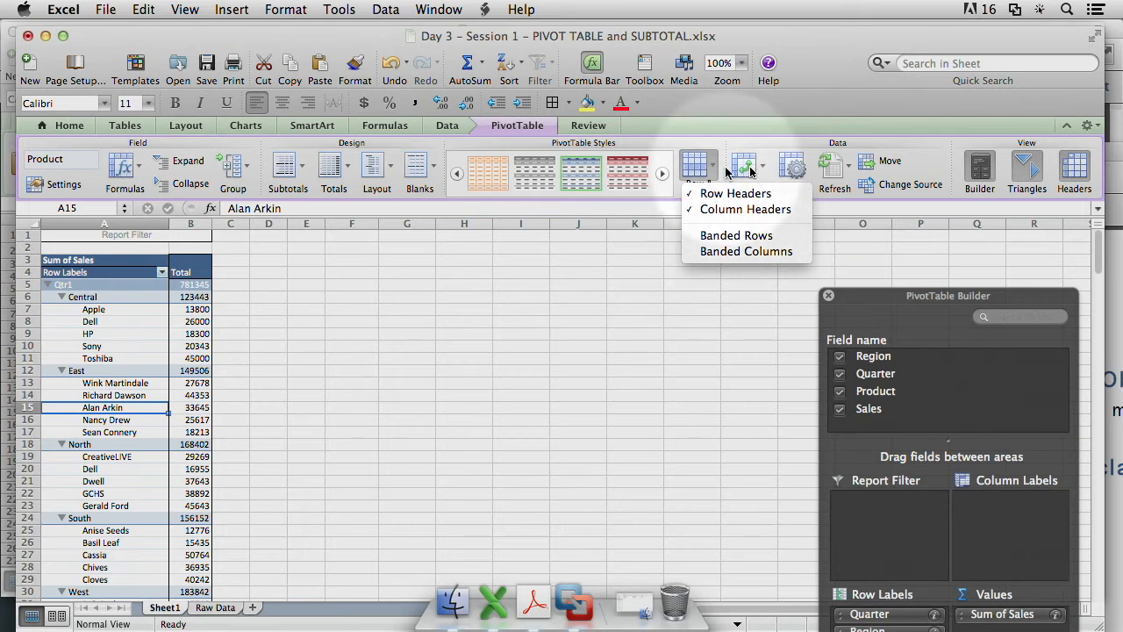
click(717, 171)
click(717, 171)
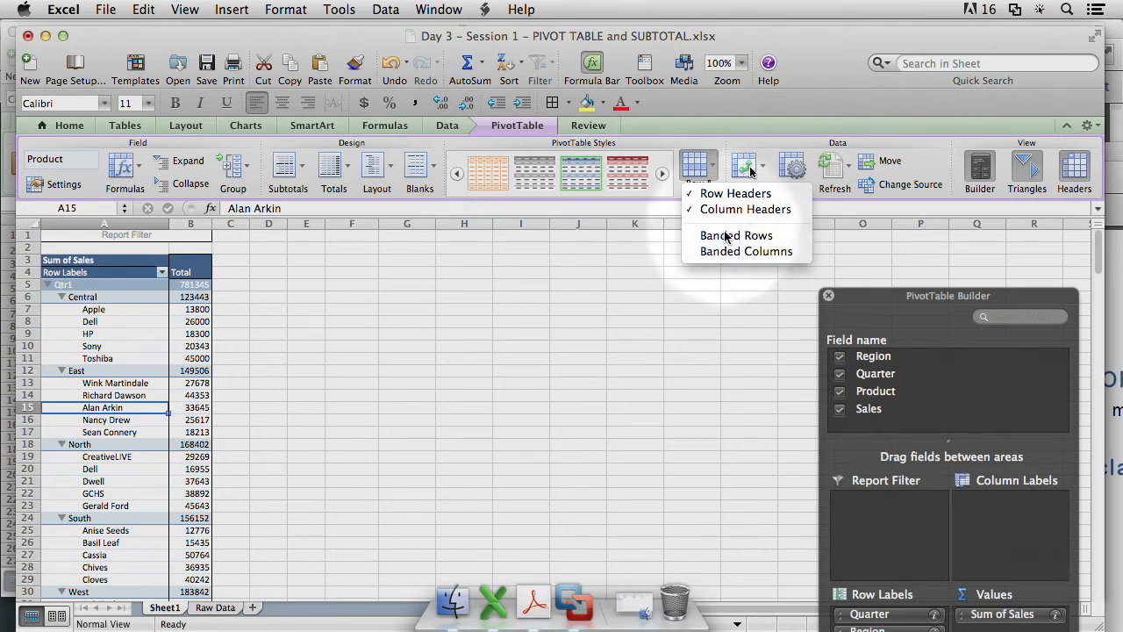
click(722, 238)
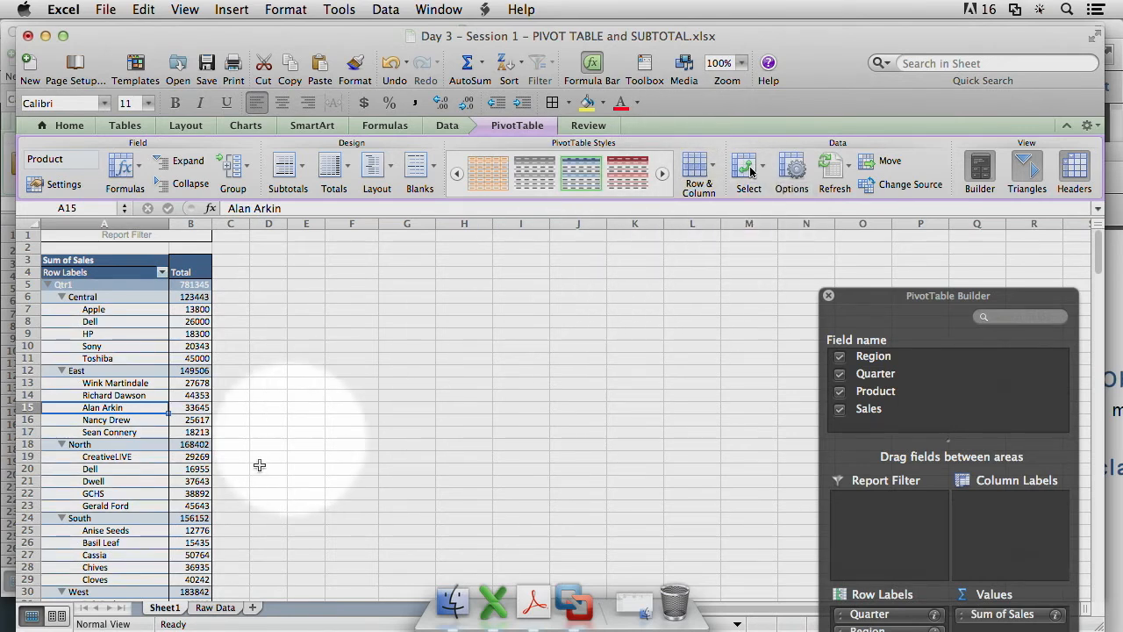
Step: Try a Light aqua PivotTable style on the banded rows and undo it
click(561, 201)
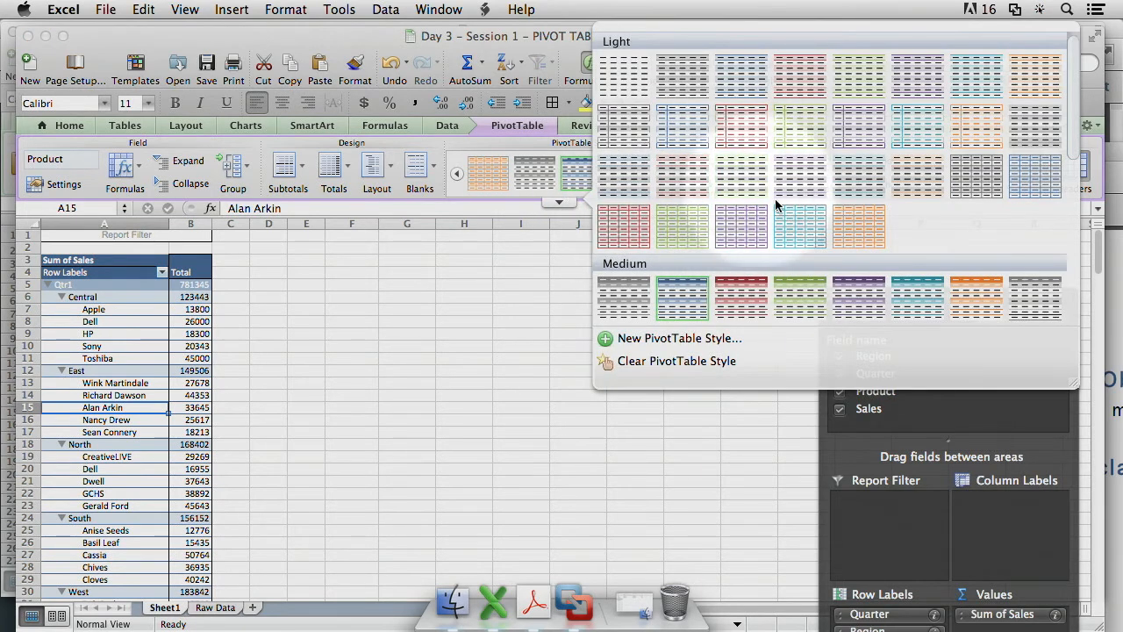
click(965, 82)
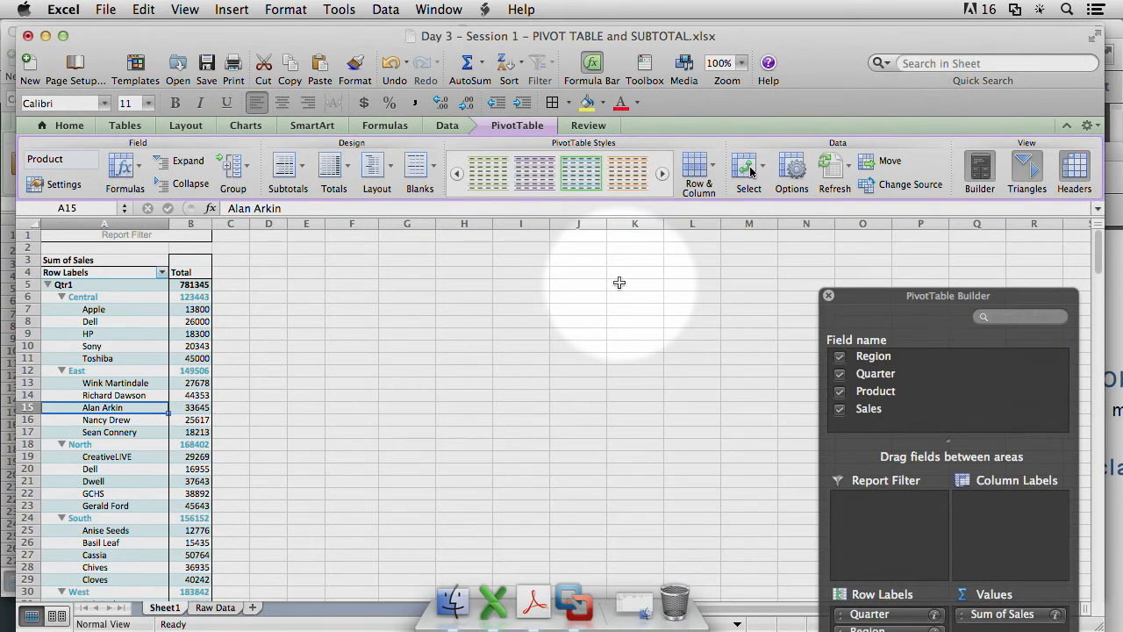
key(cmd+z)
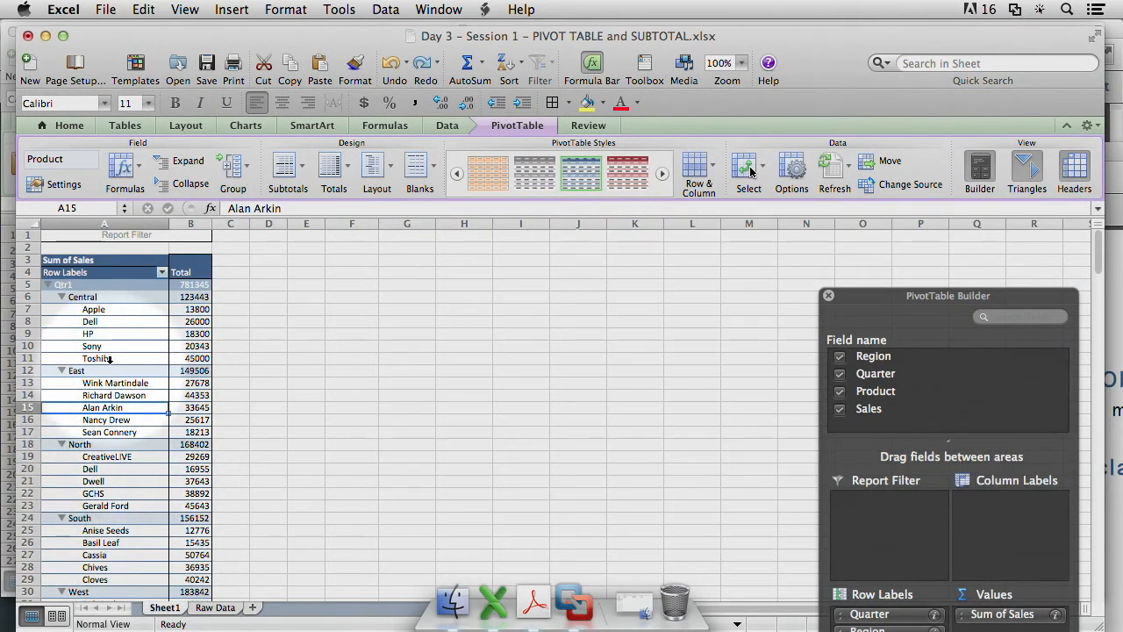
Step: Filter the Quarter field in the PivotTable's row labels to keep only Qtr1 and Qtr2
click(106, 344)
click(99, 321)
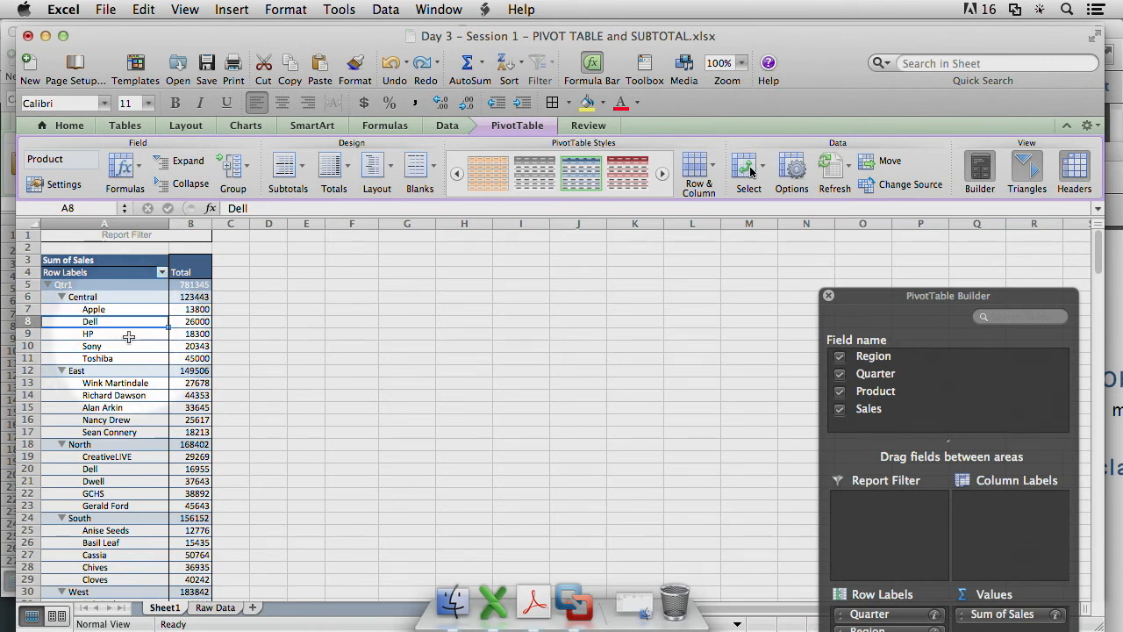
click(93, 341)
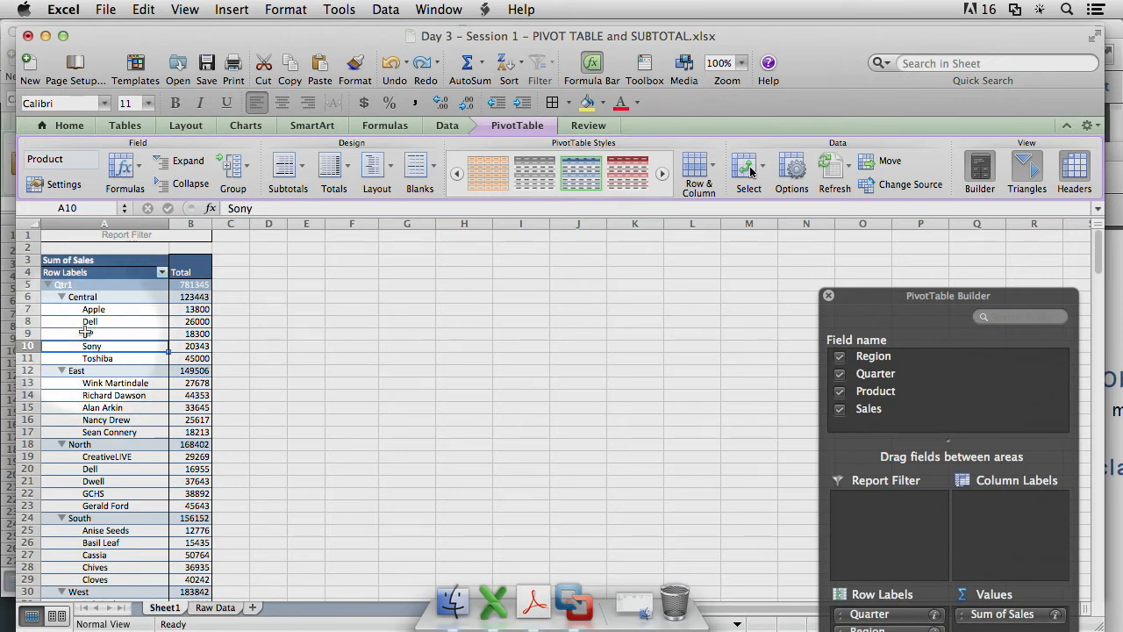
click(163, 274)
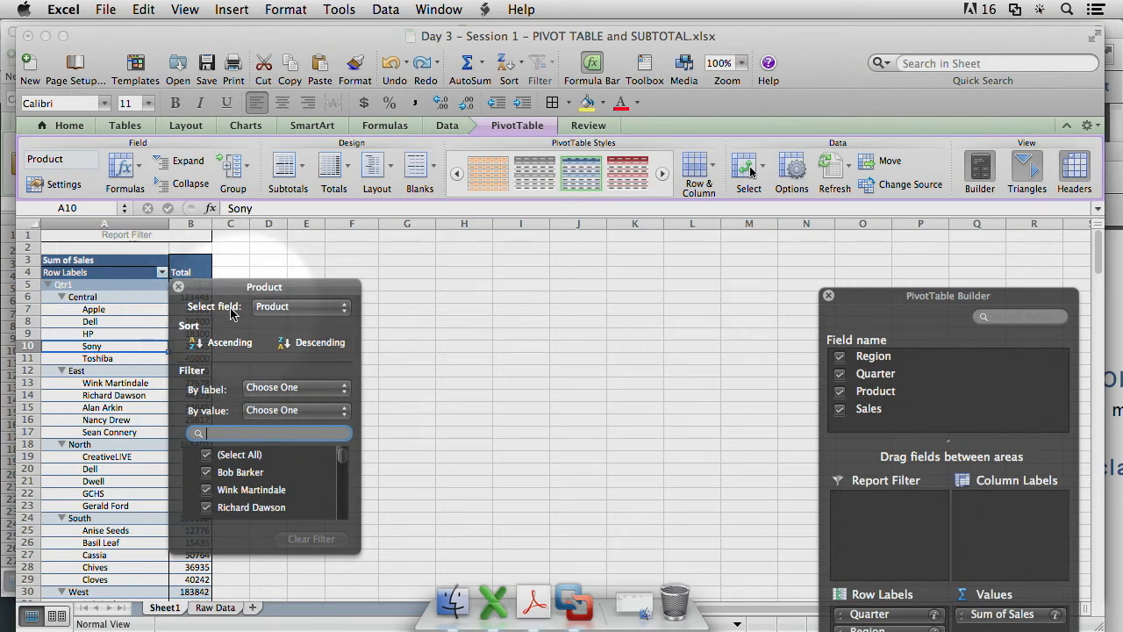
click(277, 311)
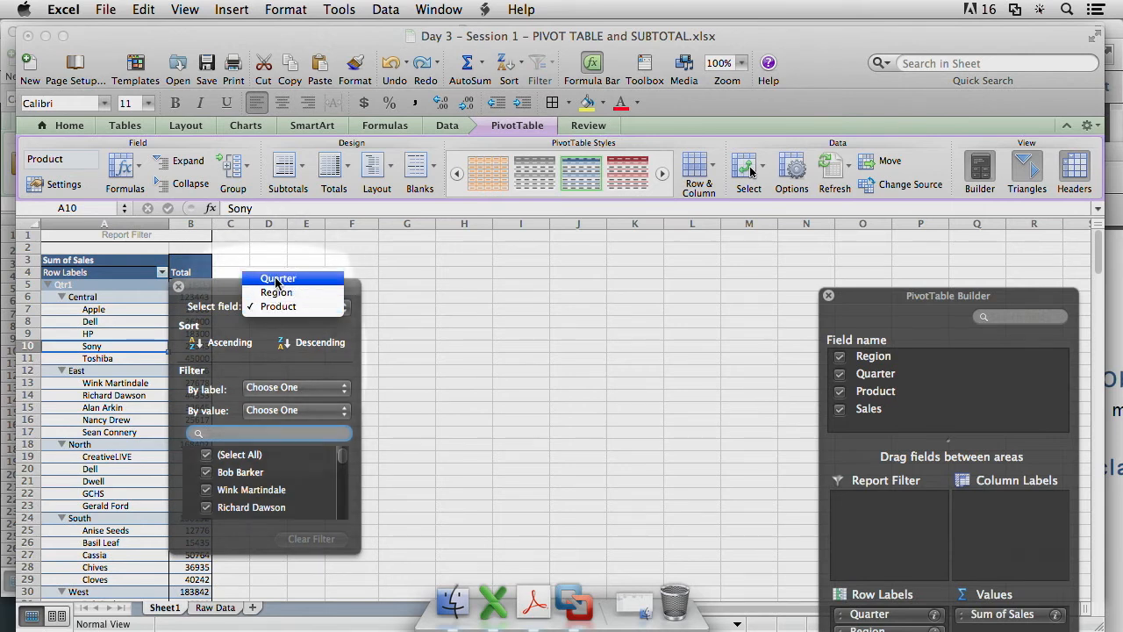
click(278, 279)
drag(255, 289, 359, 161)
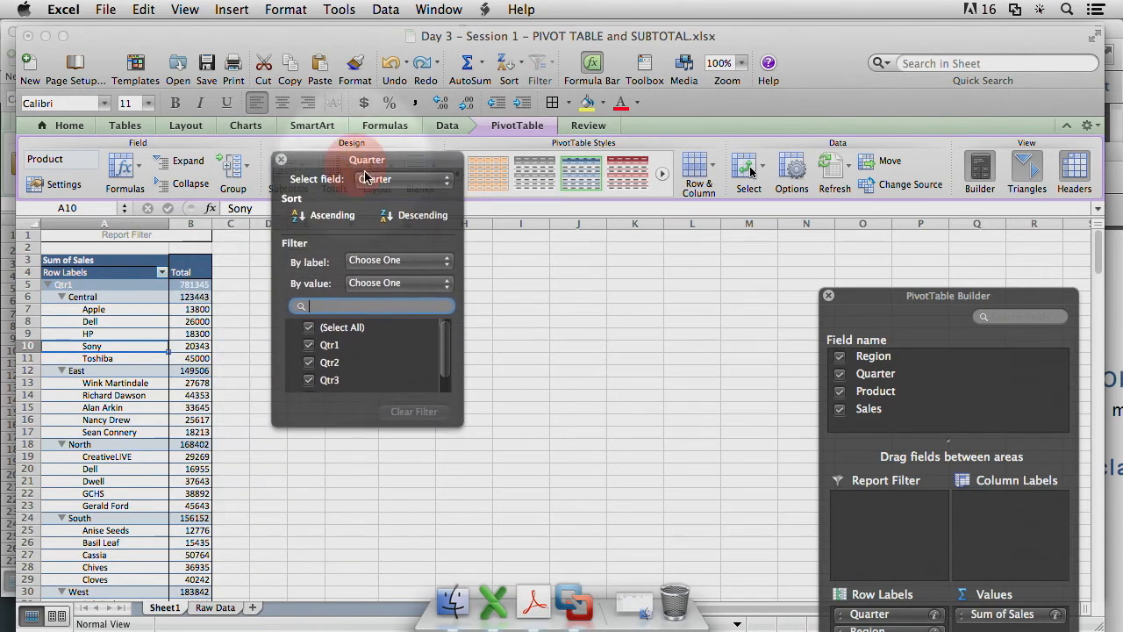
scroll(443, 355, down, 2)
click(308, 367)
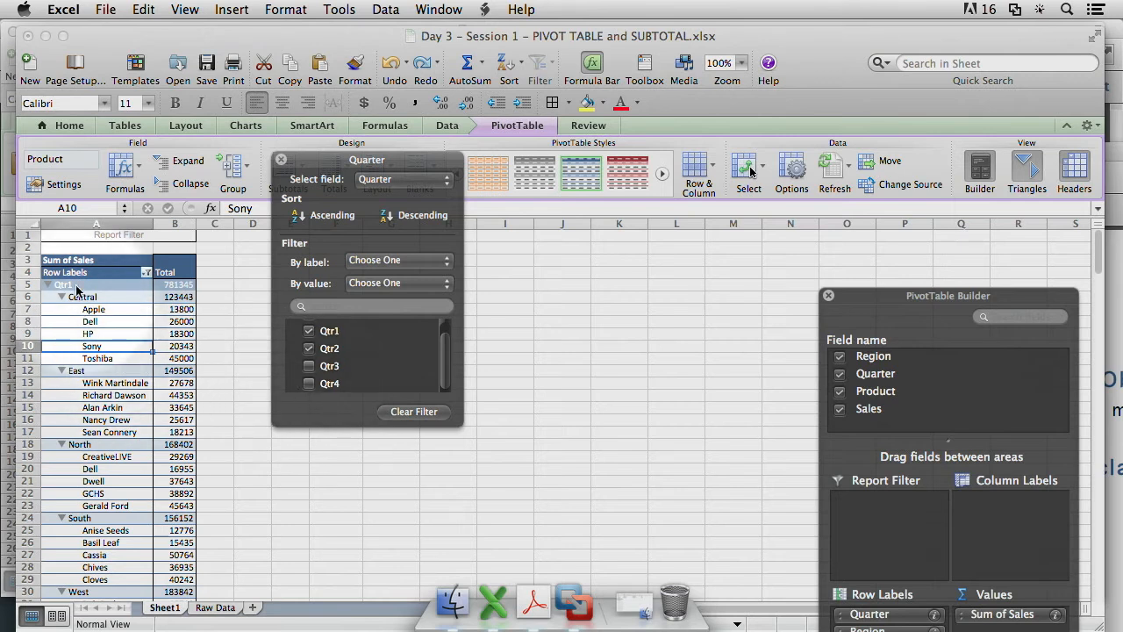
Step: Look through the filtered PivotTable from the first quarter's regions down to the last rows and back
click(215, 432)
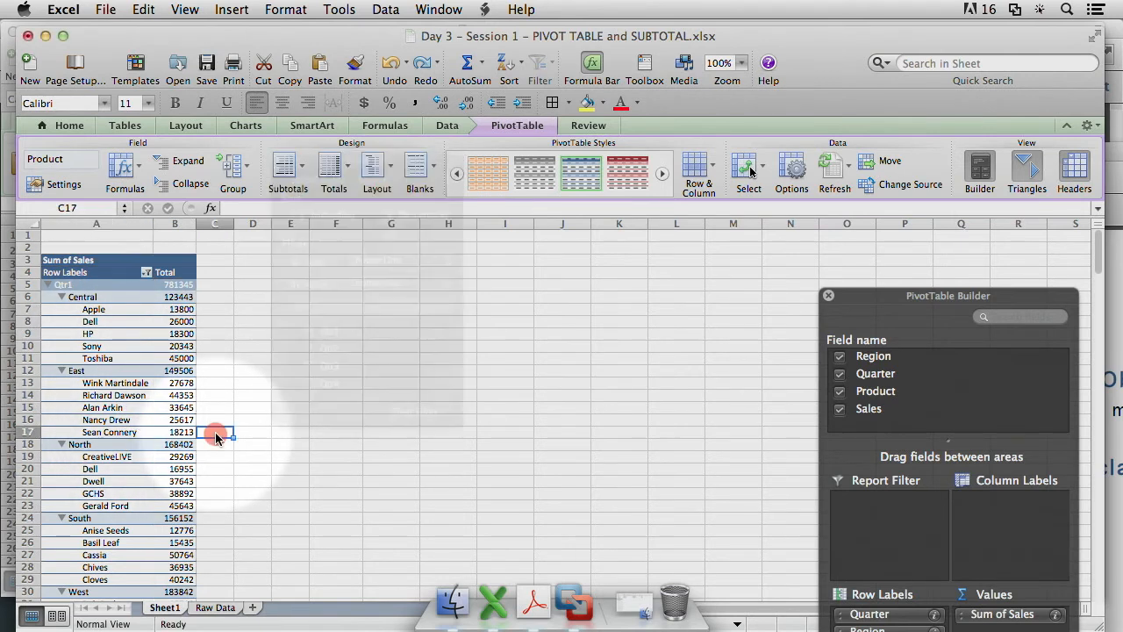
scroll(143, 426, down, 5)
scroll(143, 427, down, 10)
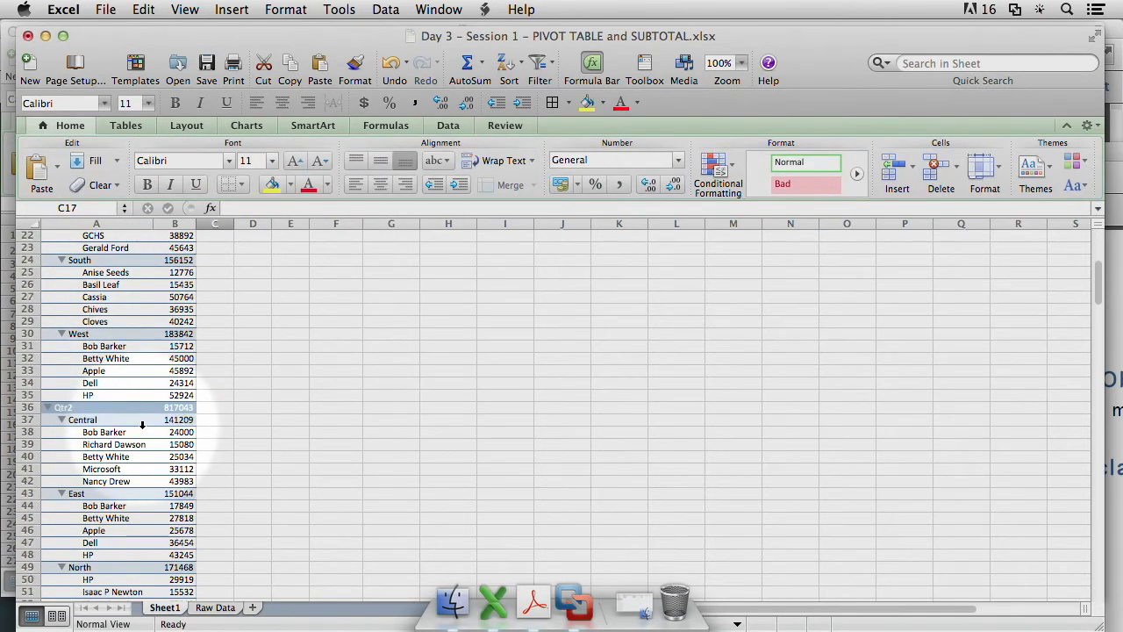
scroll(126, 422, up, 12)
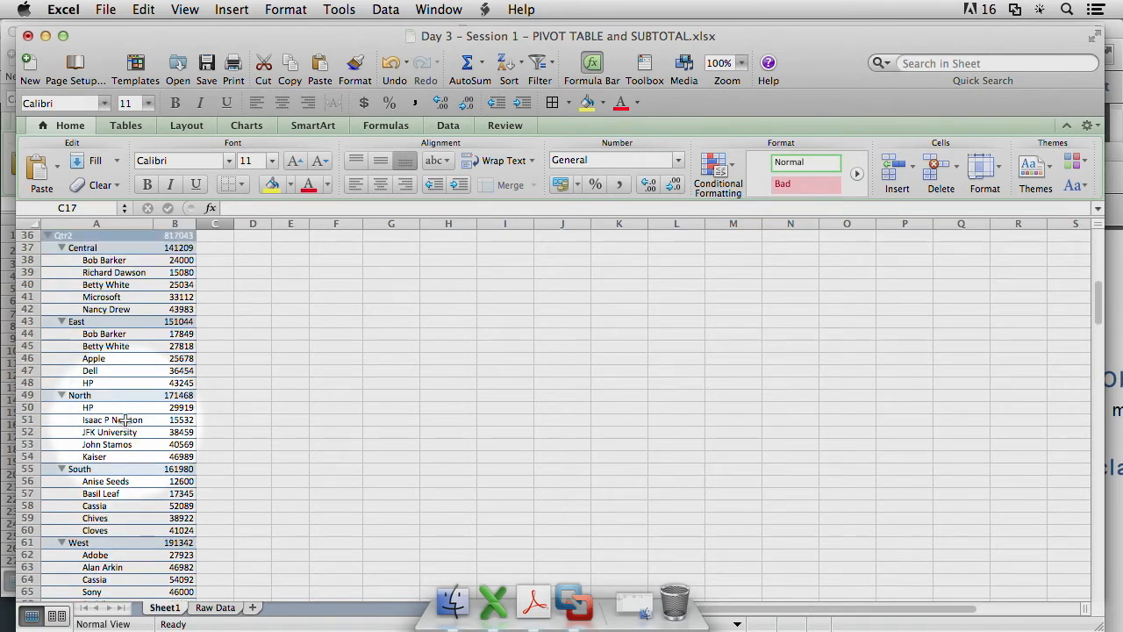
scroll(136, 383, up, 2)
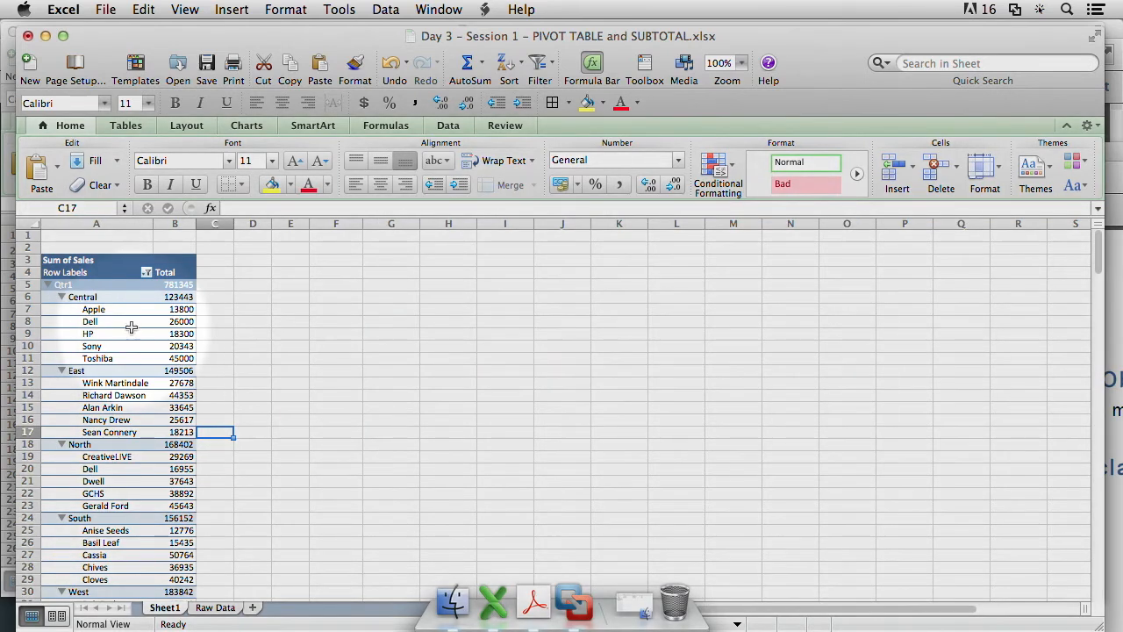
click(130, 332)
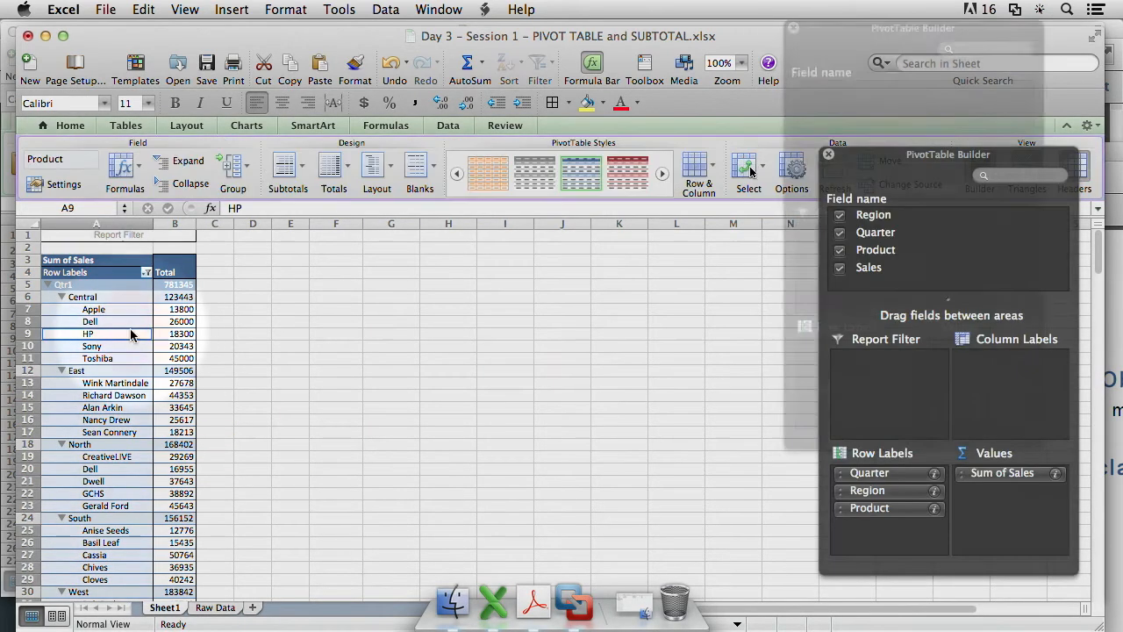
click(166, 358)
click(117, 341)
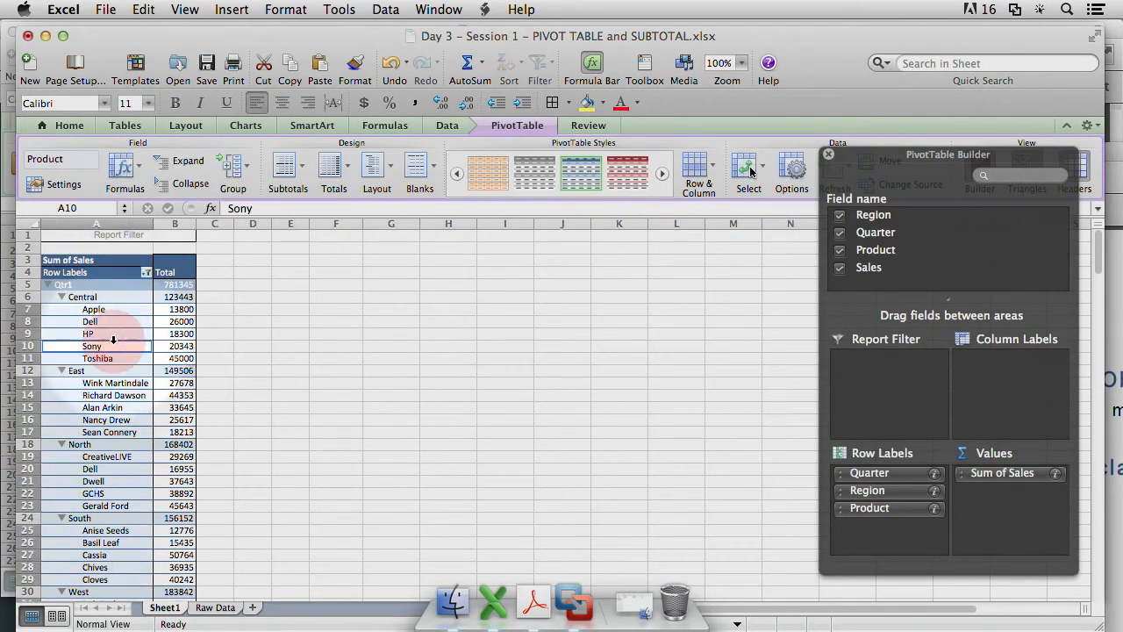
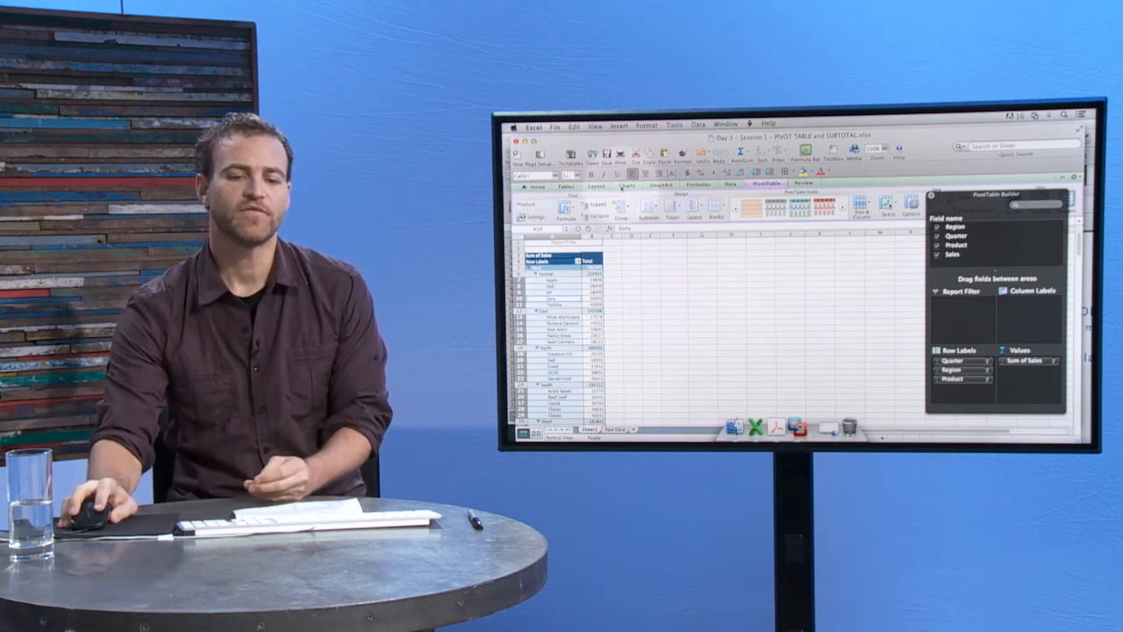
Step: Review the available chart and sparkline types, uncovering them by moving the PivotTable Builder, and return to the PivotTable tools
click(627, 185)
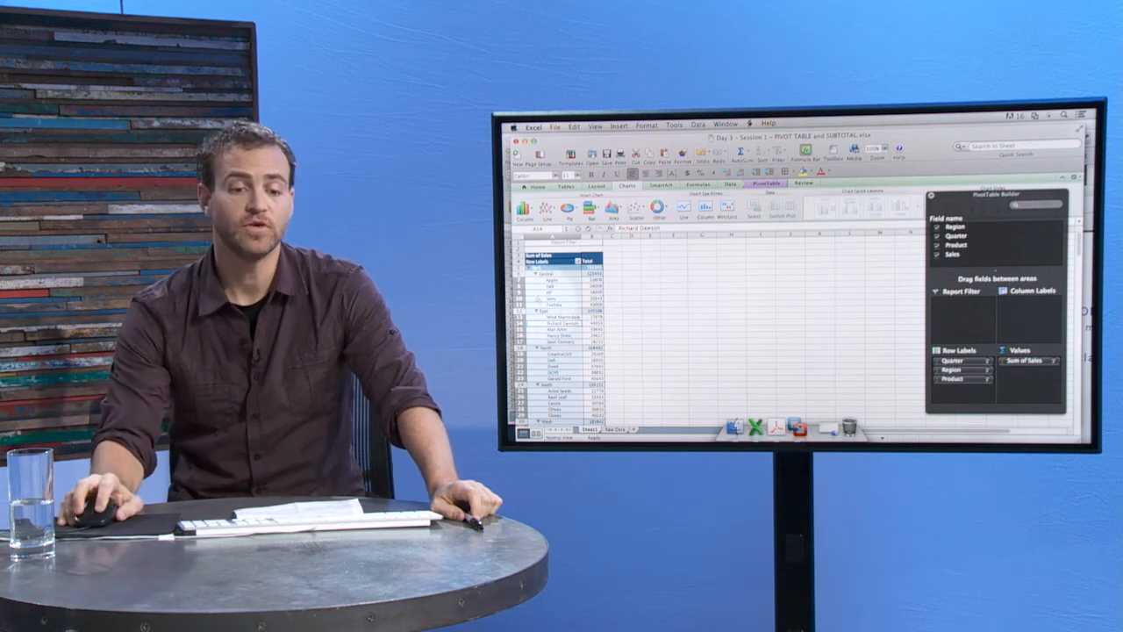
click(553, 297)
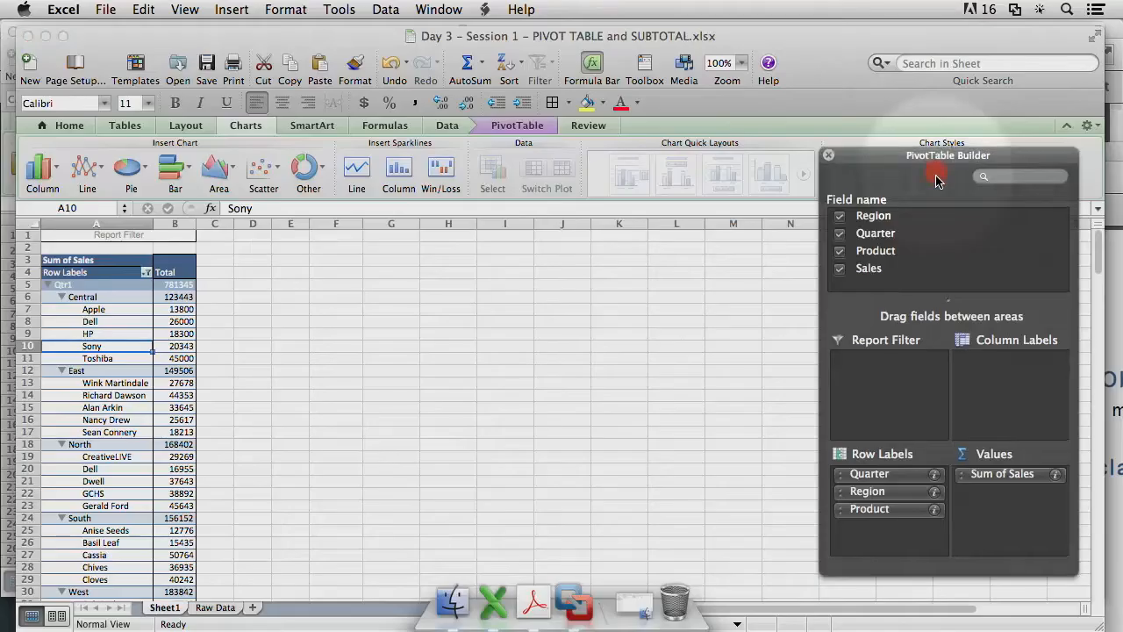
drag(838, 30, 897, 255)
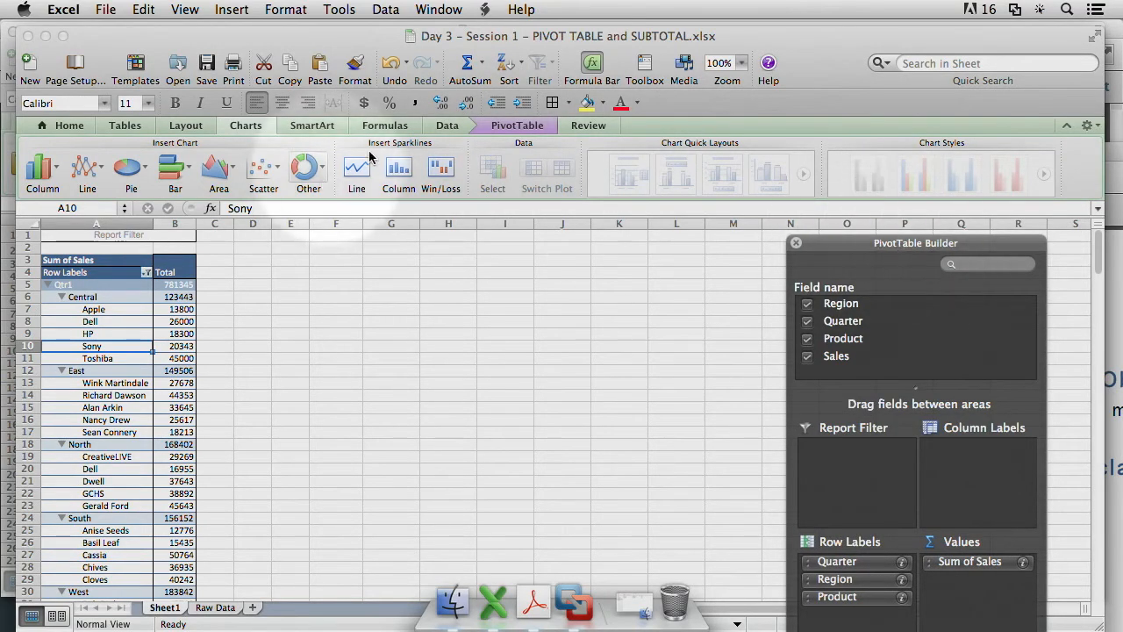
click(517, 124)
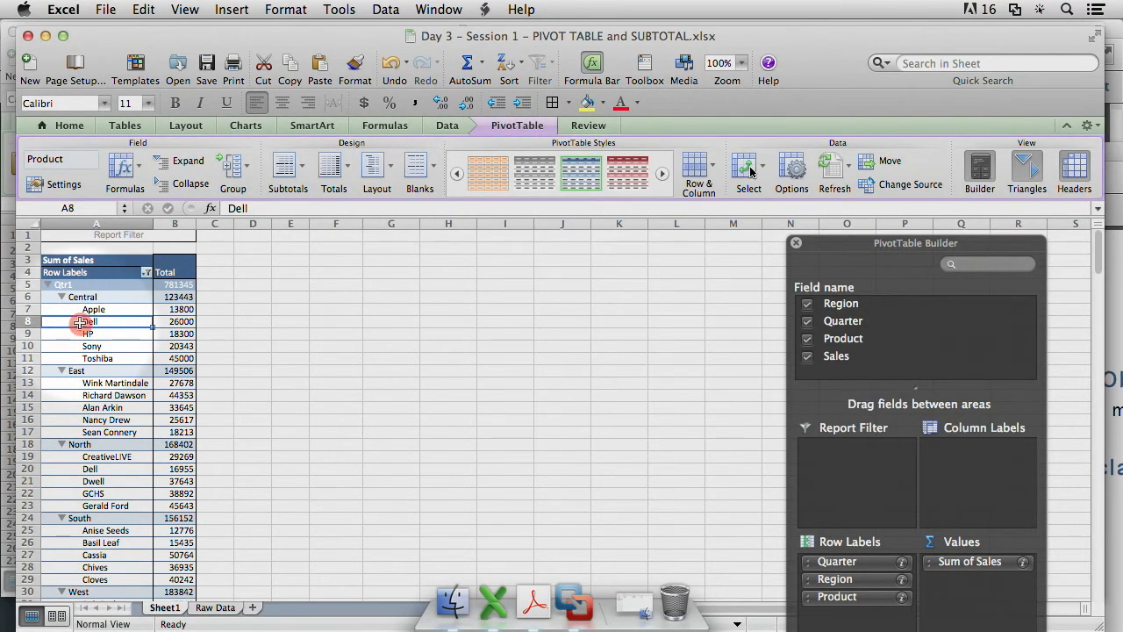
Step: Reposition the PivotTable Builder so its Row Labels and Values areas are fully in view
scroll(322, 390, down, 5)
scroll(322, 391, down, 3)
drag(903, 283, 884, 159)
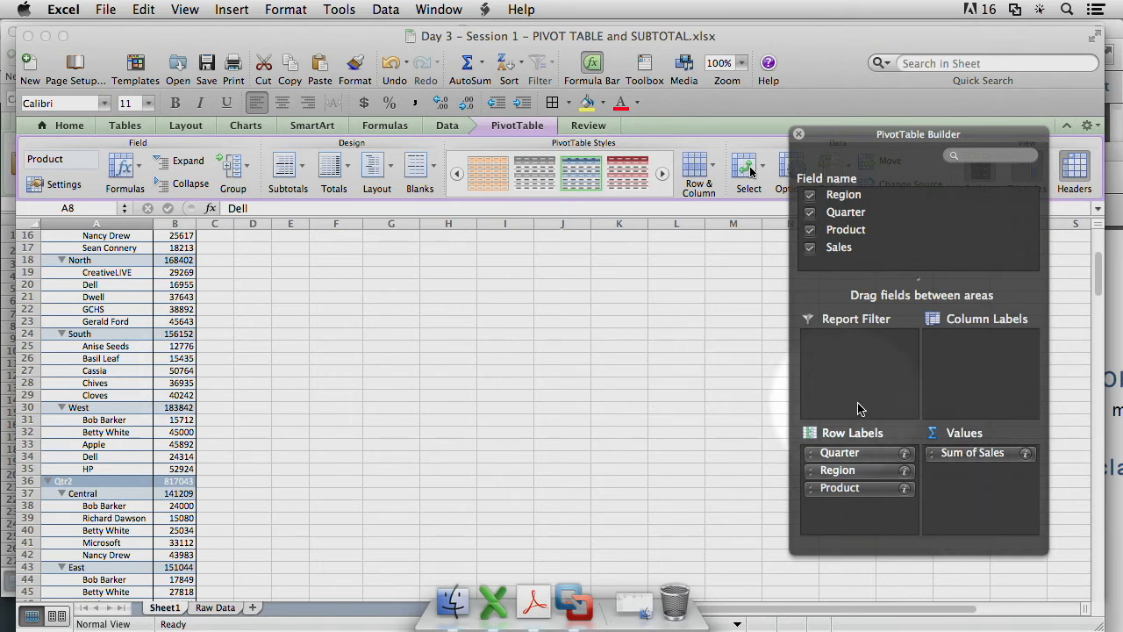
Step: Summarize the Sales value field by Count and look over the regional and quarterly rows
click(940, 458)
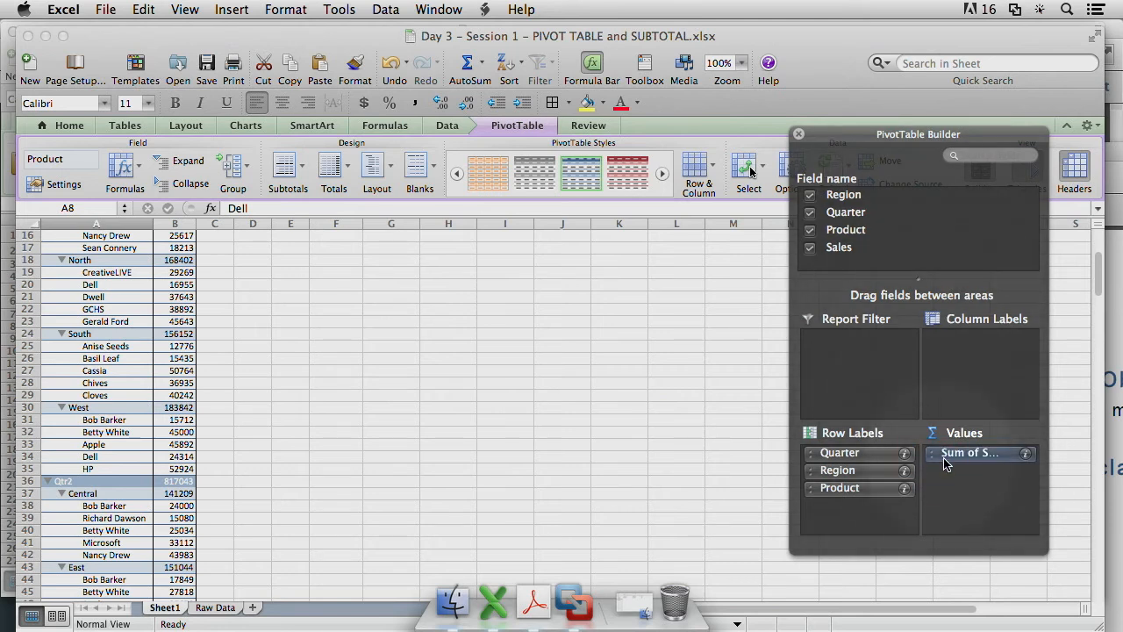
click(1026, 454)
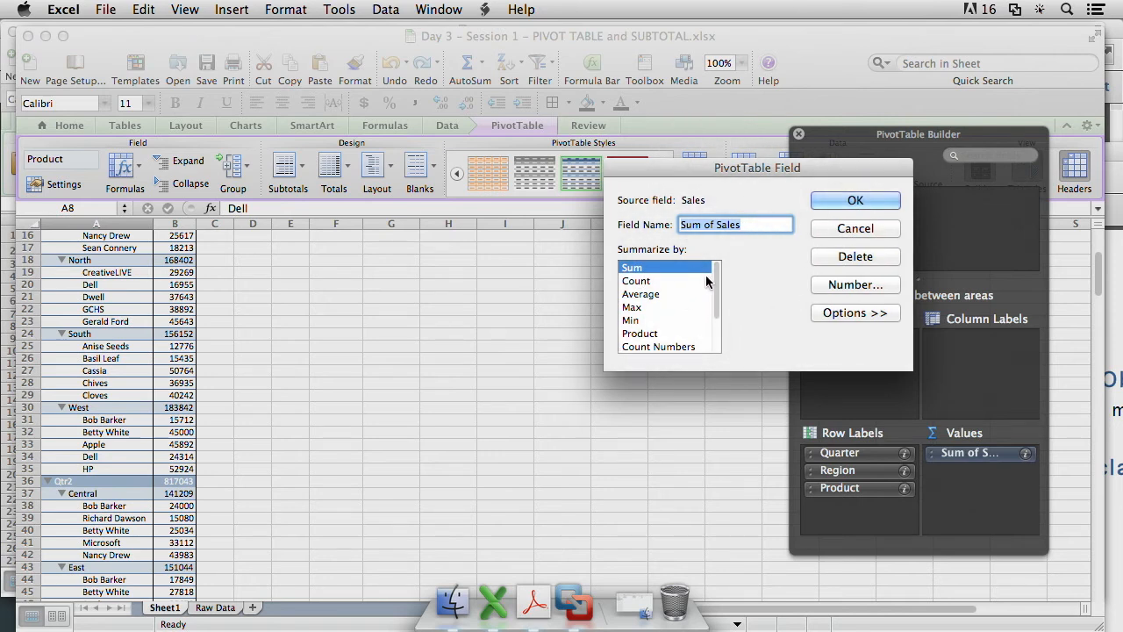
click(648, 281)
click(650, 294)
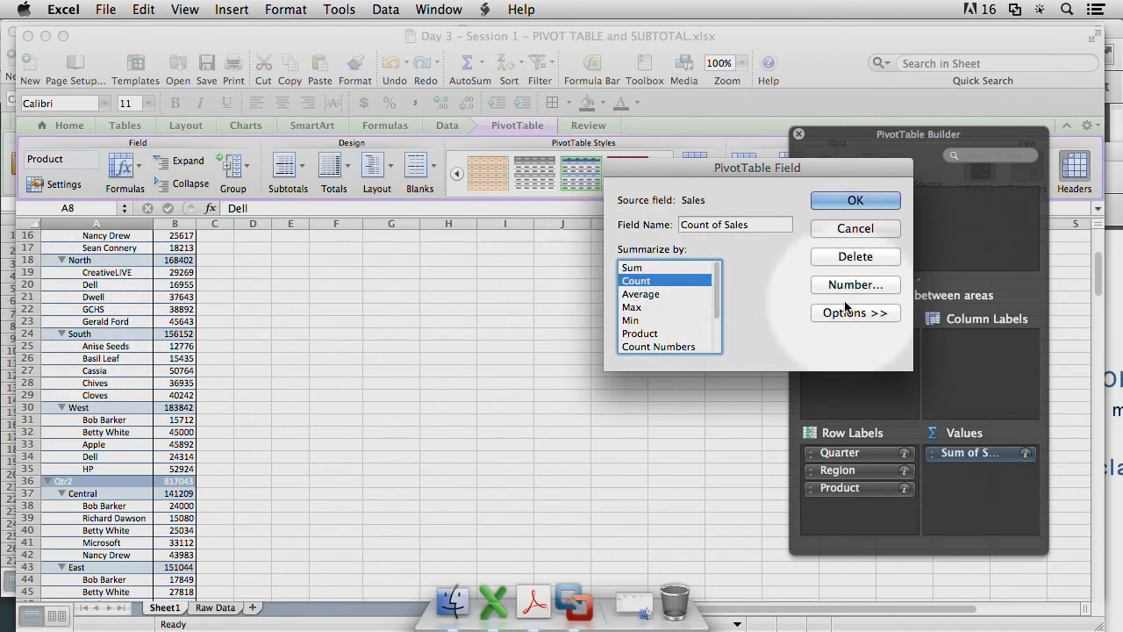
click(843, 202)
scroll(281, 492, up, 4)
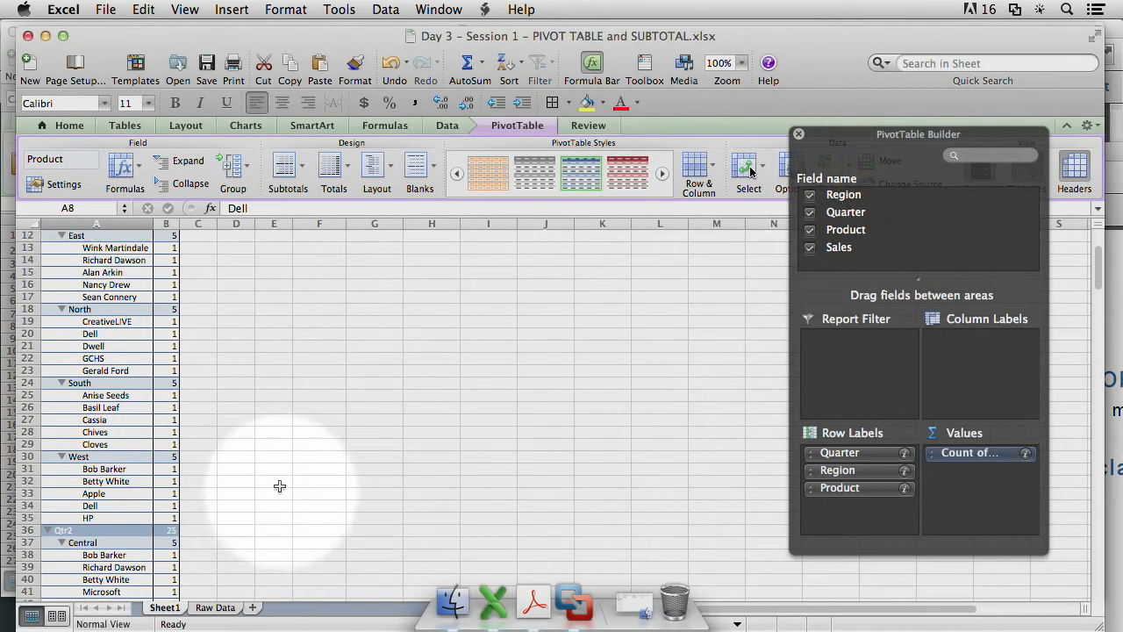
scroll(200, 351, up, 3)
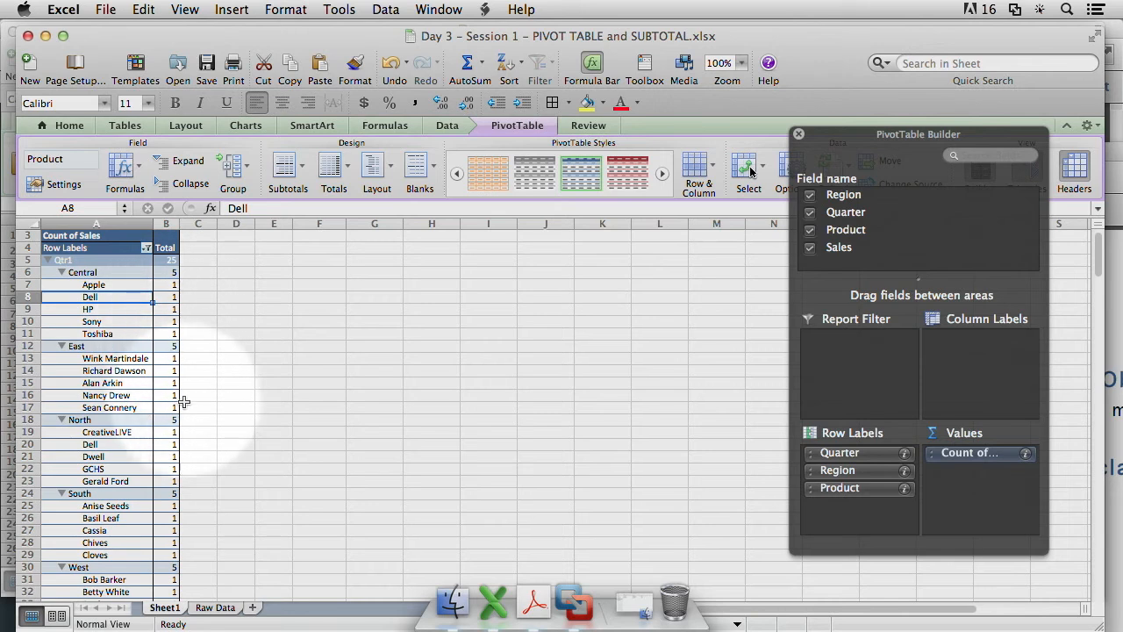
scroll(173, 426, down, 2)
scroll(173, 426, down, 8)
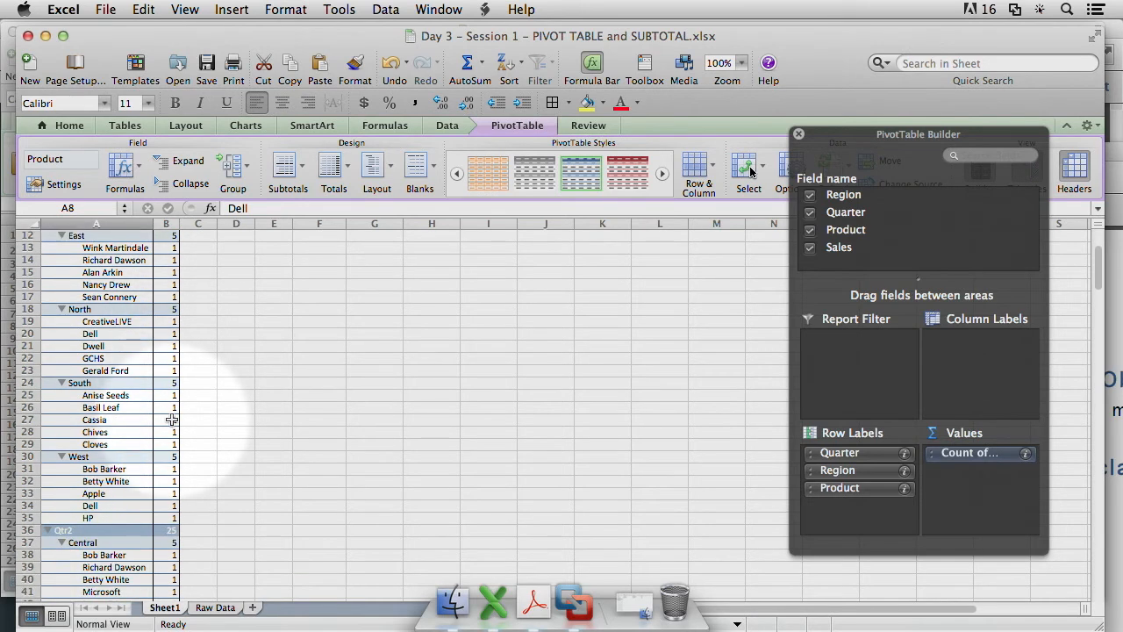
Step: Summarize the Sales value field by Average and look over the PivotTable's rows
click(1026, 454)
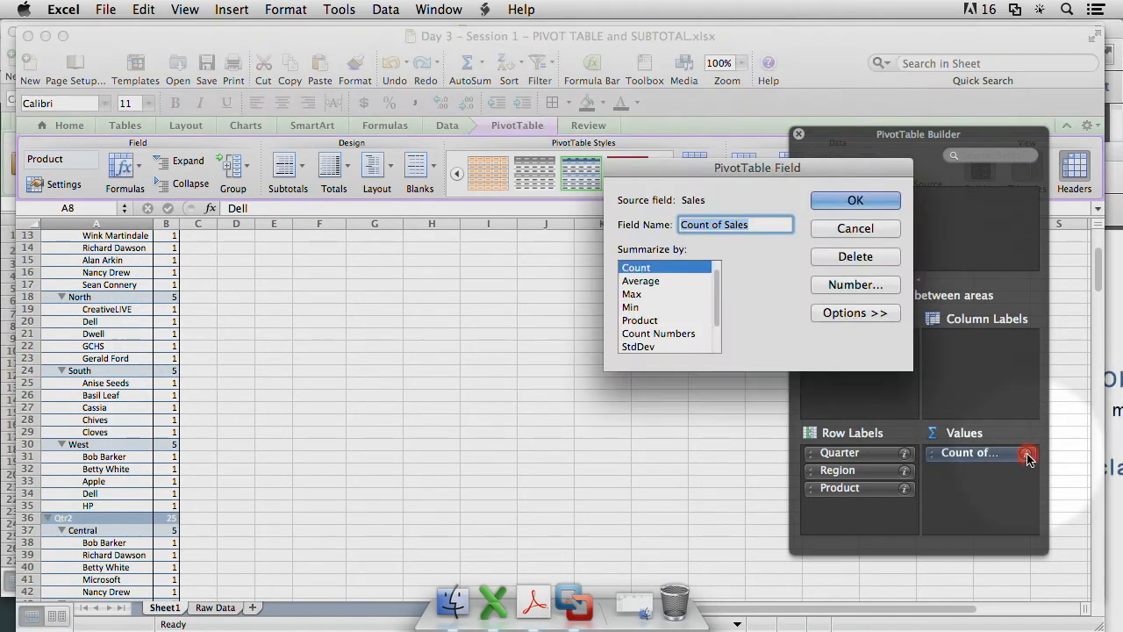
click(640, 281)
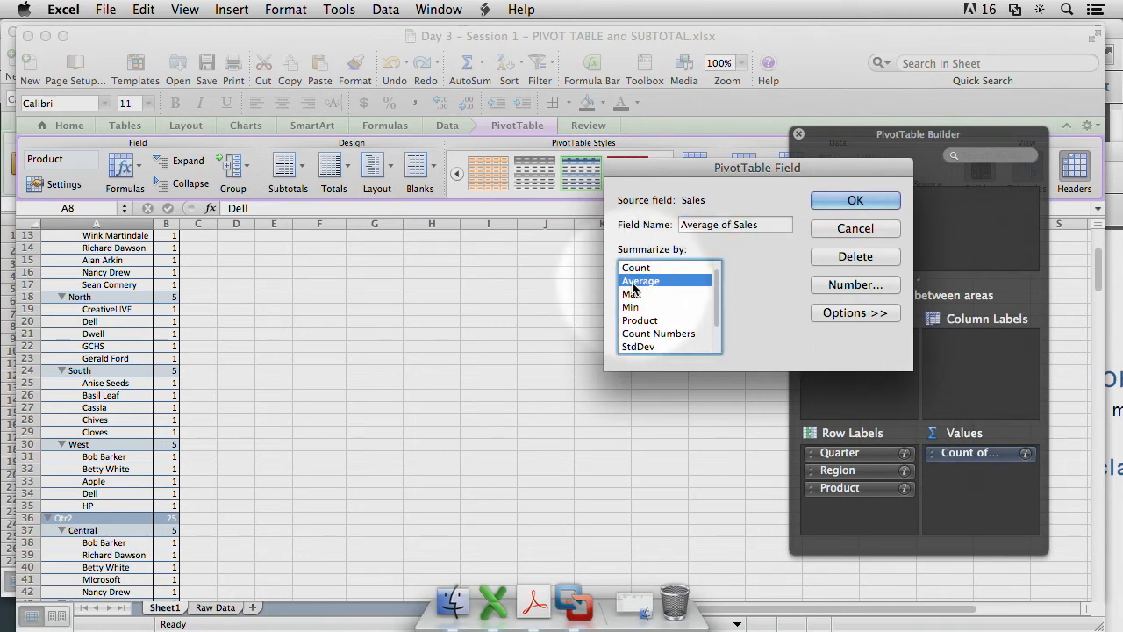
click(844, 200)
scroll(316, 356, up, 4)
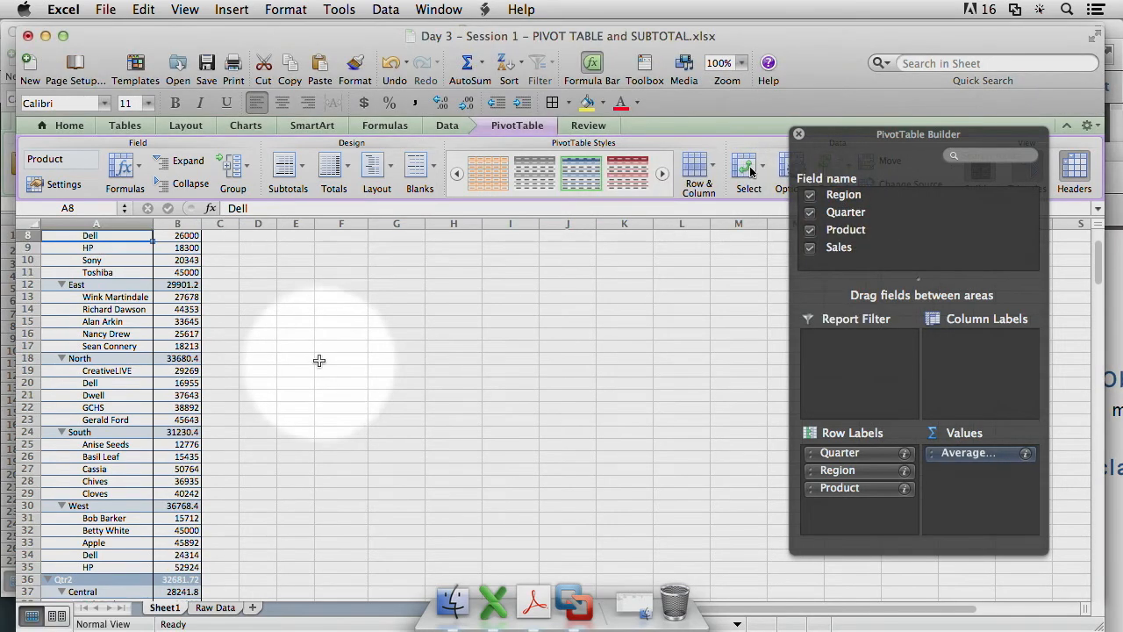
scroll(314, 354, up, 2)
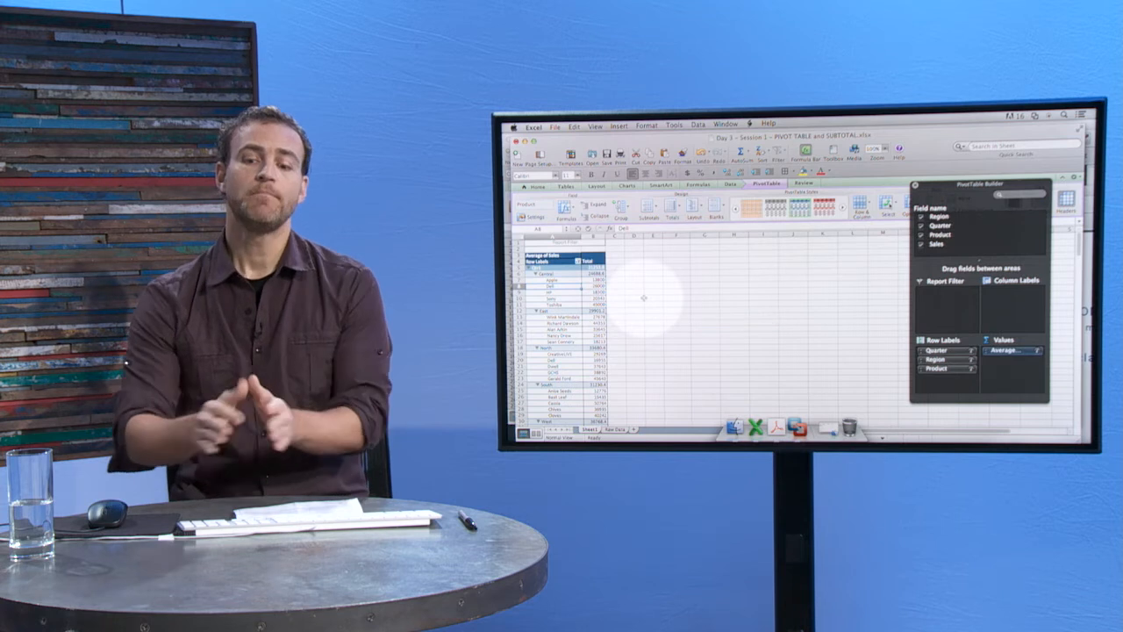
Step: Review the calculation types available for summarizing the Sales value field and leave the field settings without changing them
click(1037, 352)
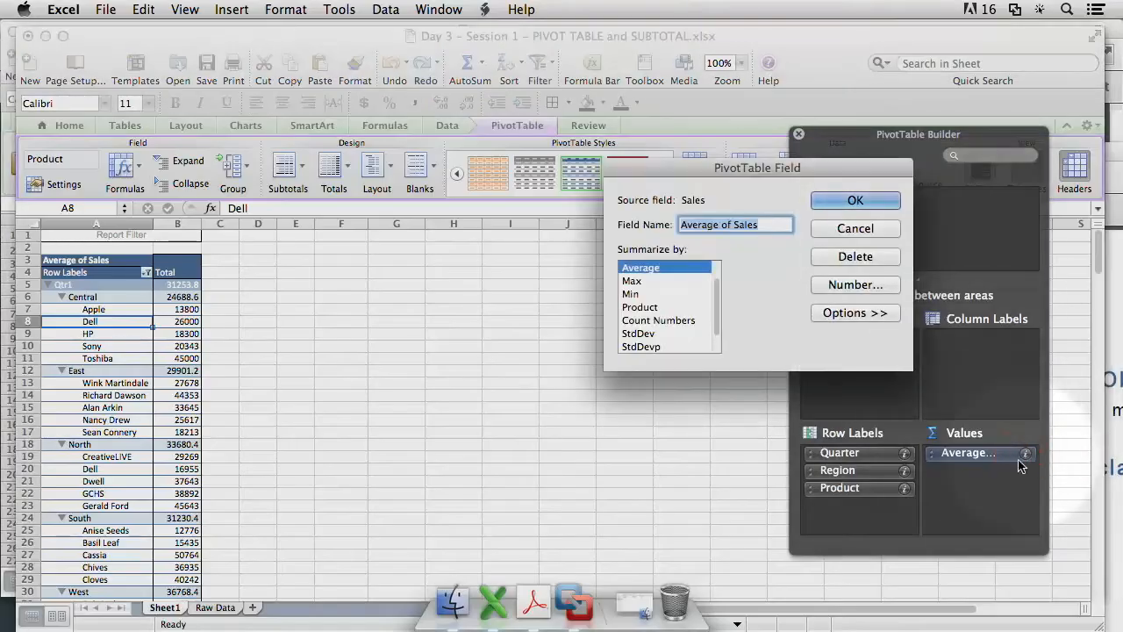
drag(720, 287, 720, 255)
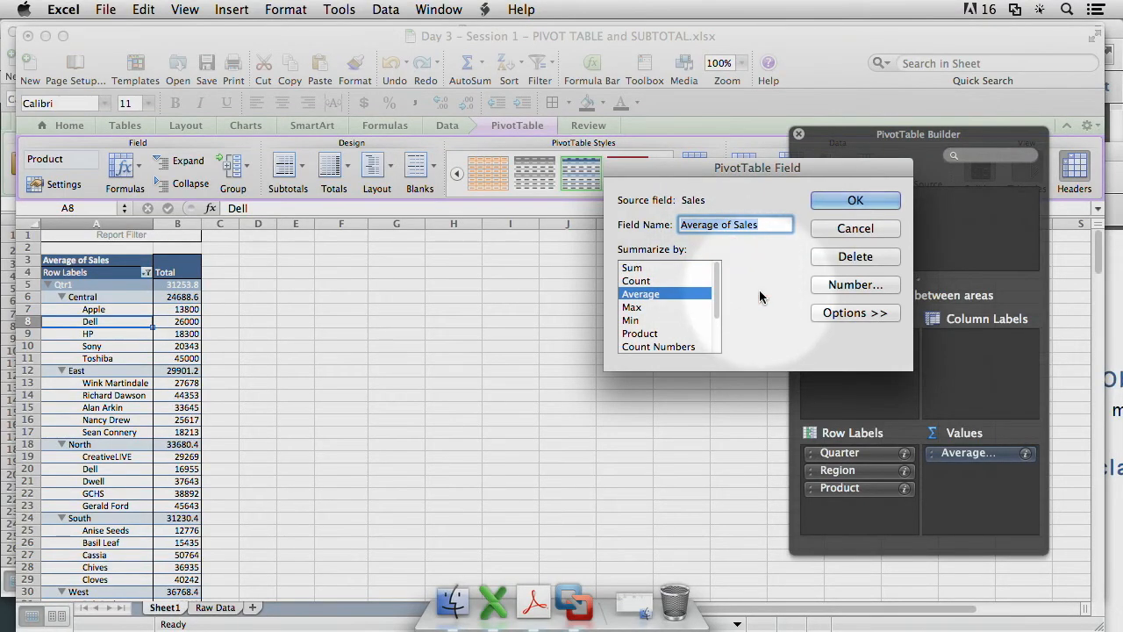
click(830, 229)
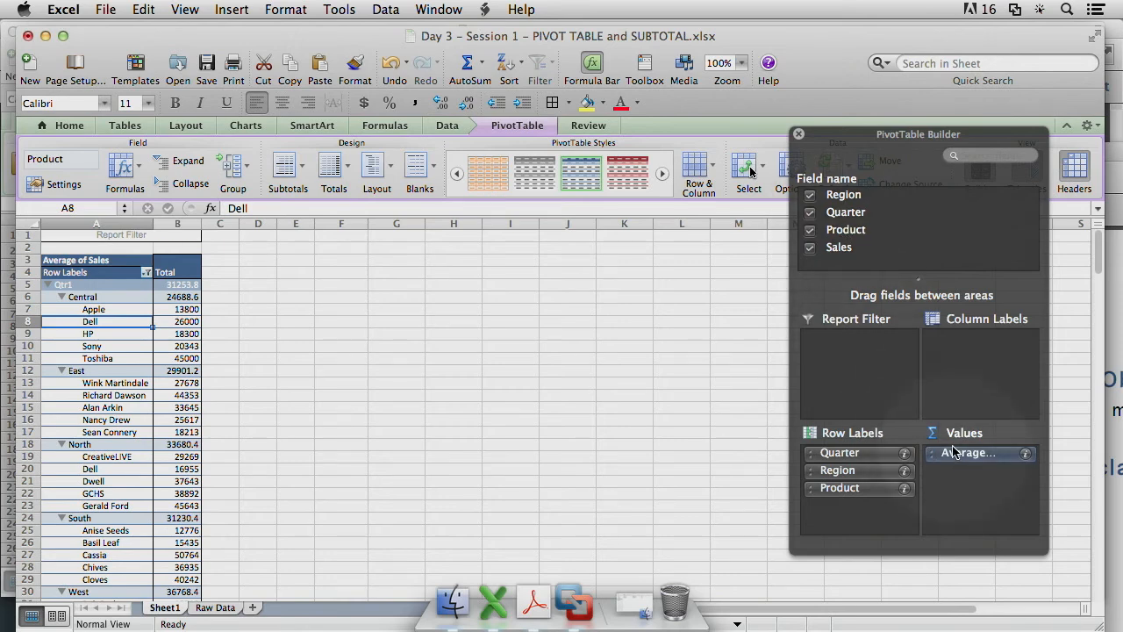
Step: Switch to Excel in the Windows 7 virtual machine and summarize the PivotChart's Sales value field by Average
key(super+Tab)
key(super+Tab)
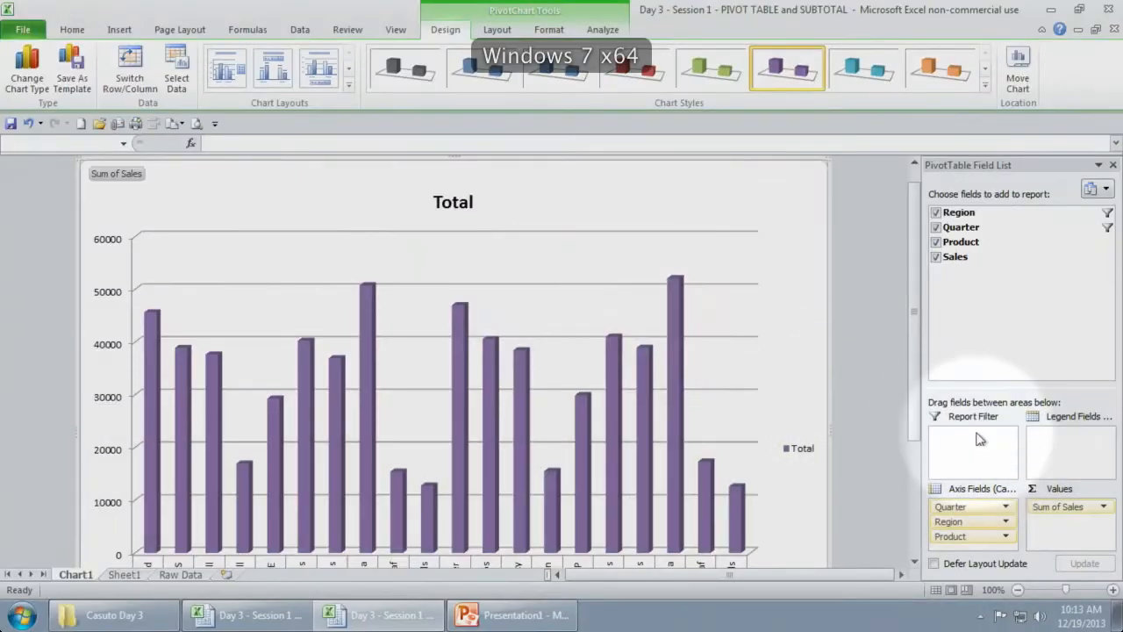
click(1105, 509)
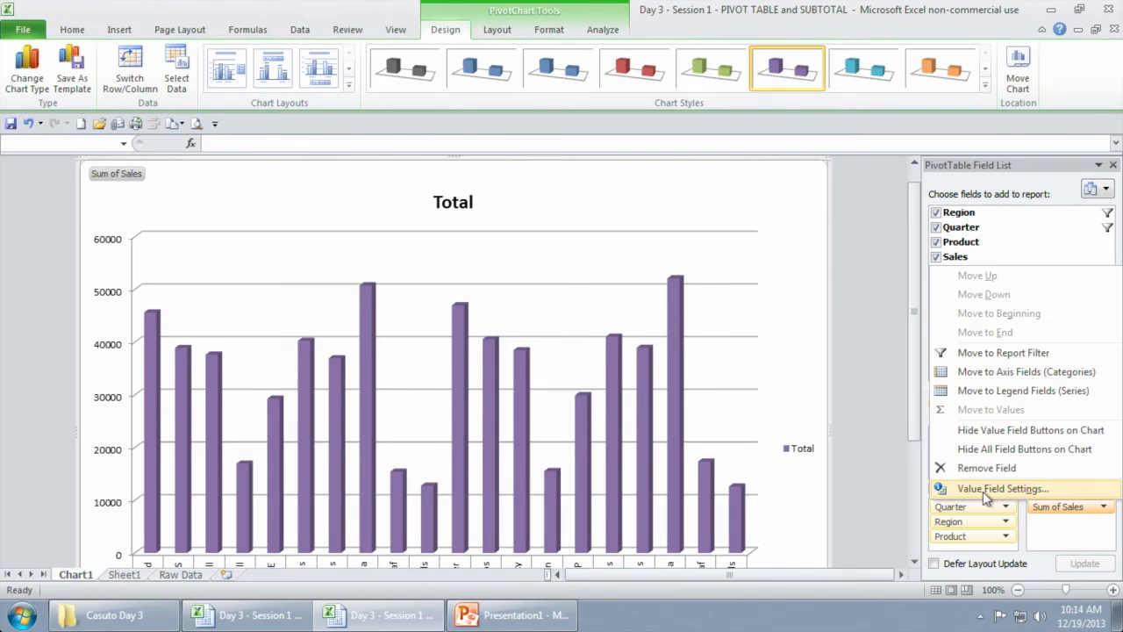
click(983, 490)
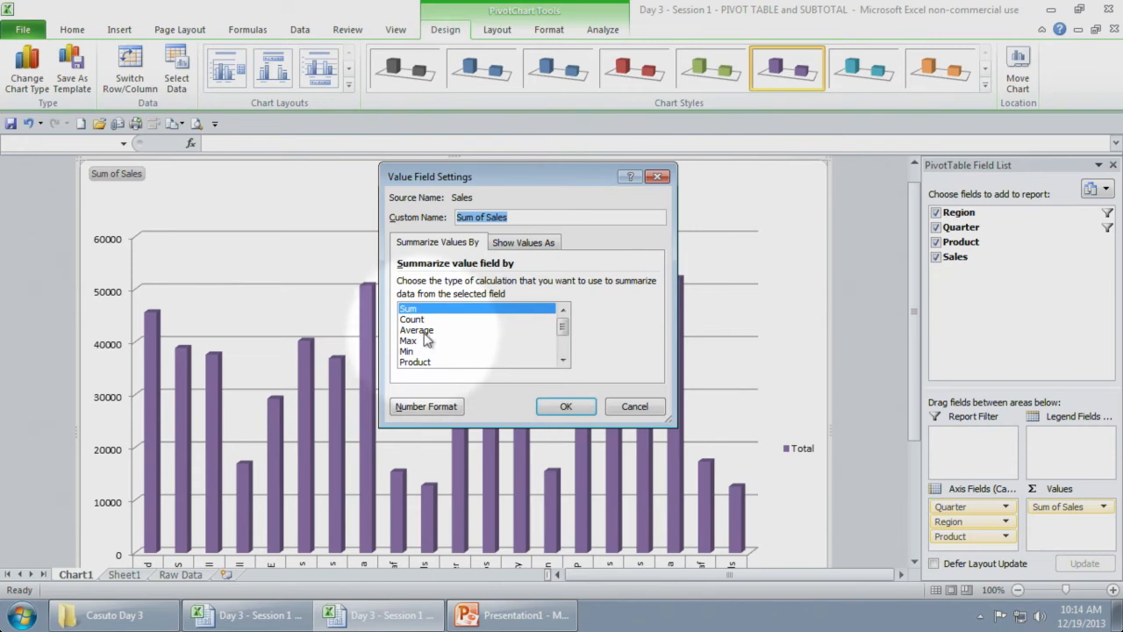
click(427, 333)
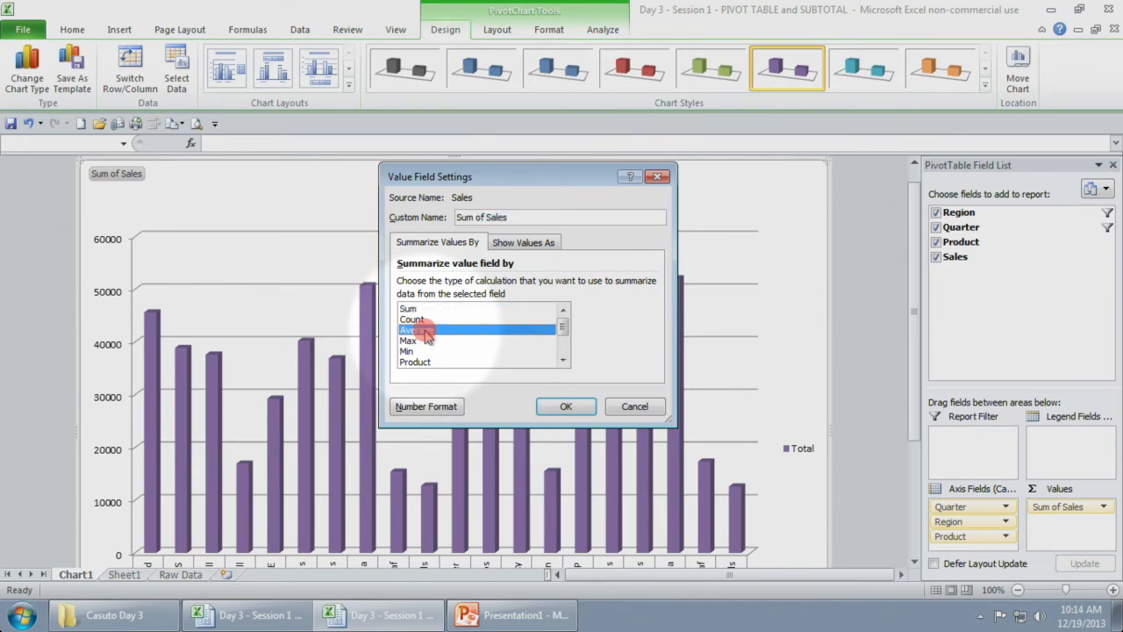
click(566, 407)
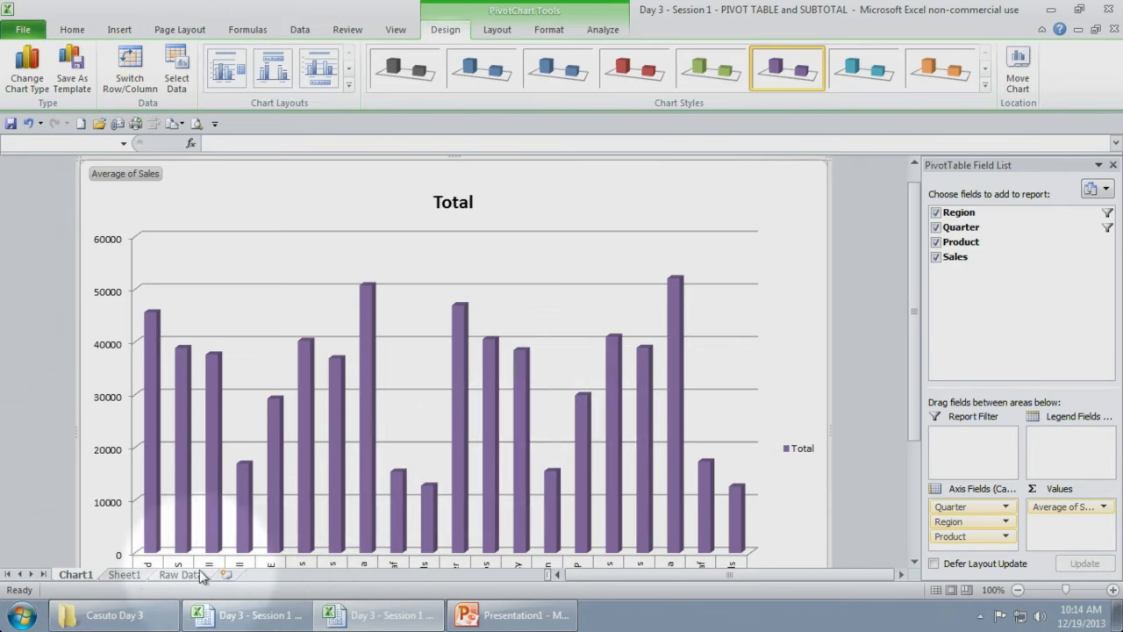
Step: Summarize the Sales value field by Count in the PivotTable on Sheet1 and look over its rows
click(126, 576)
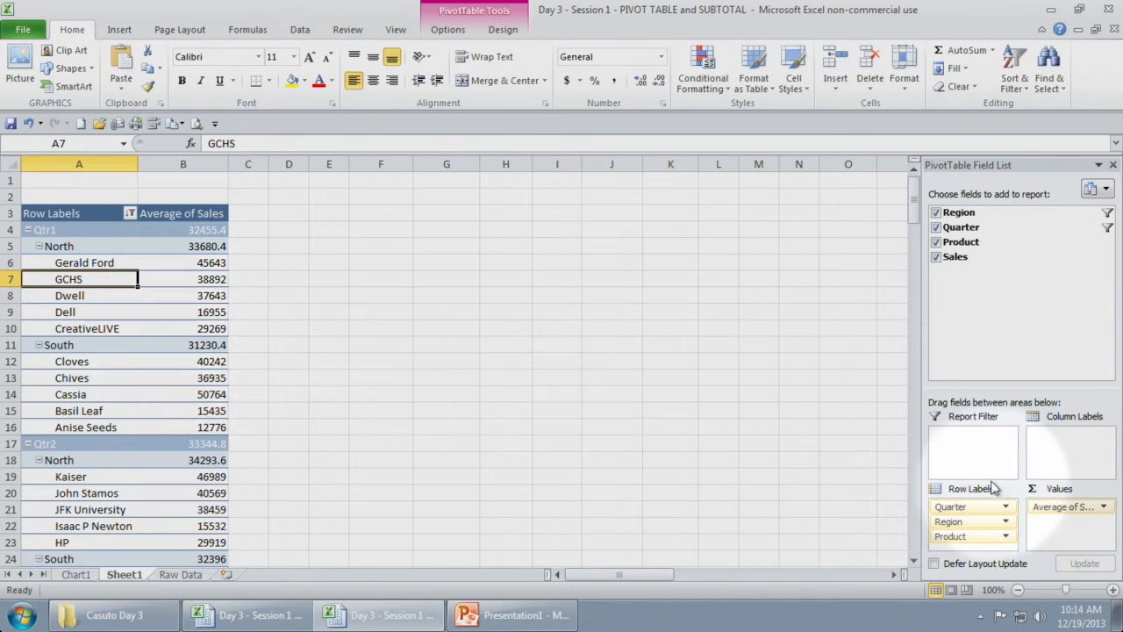
click(1105, 507)
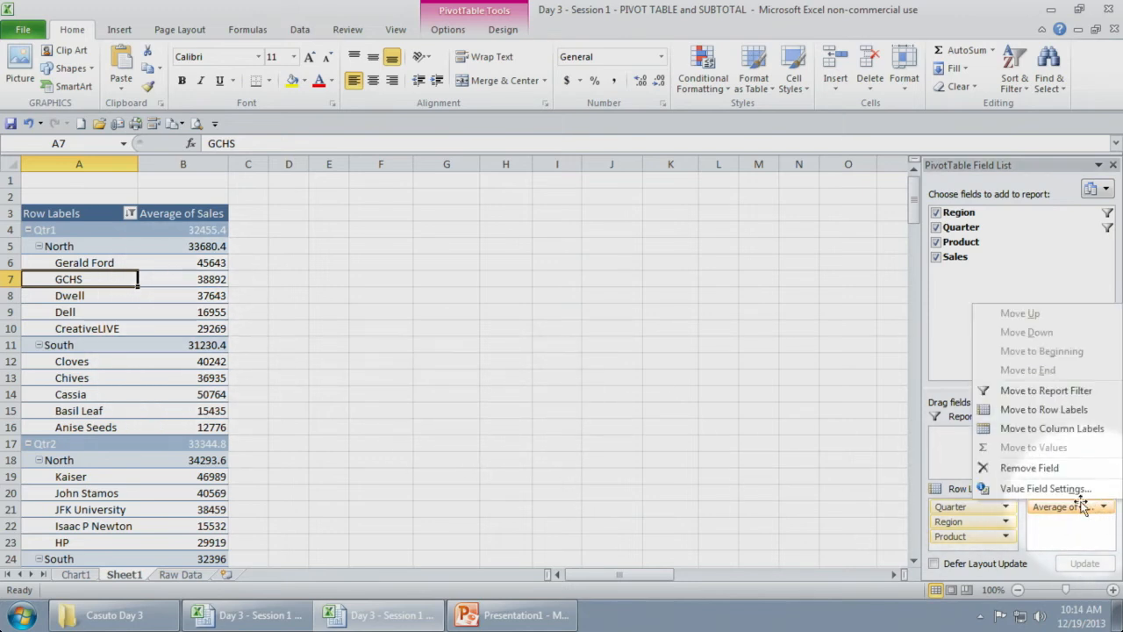
click(1044, 488)
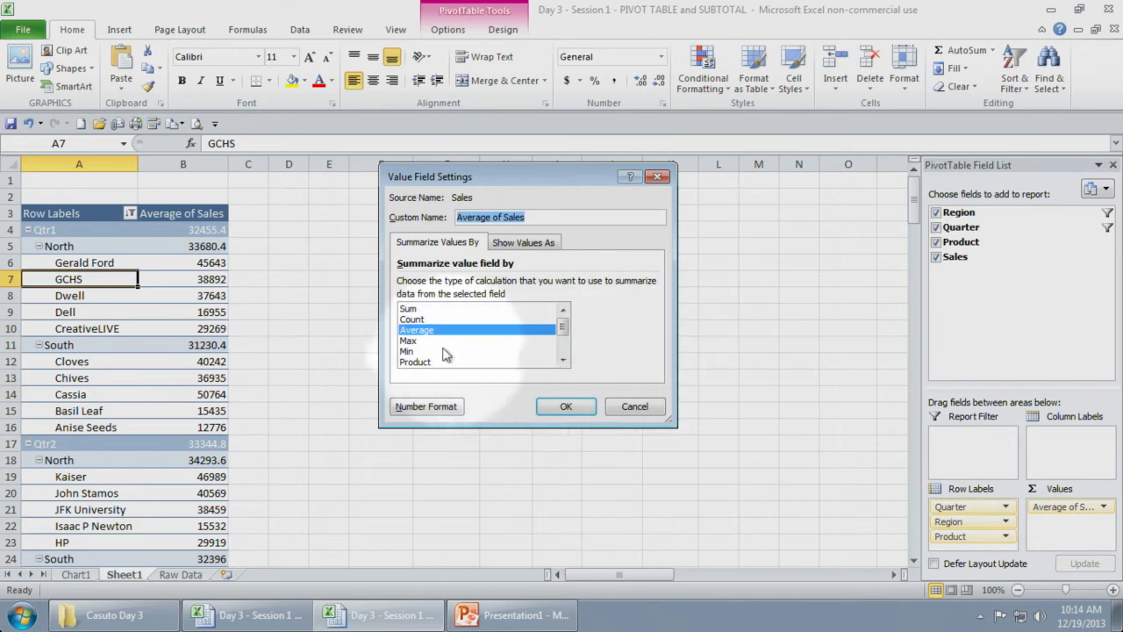
click(409, 310)
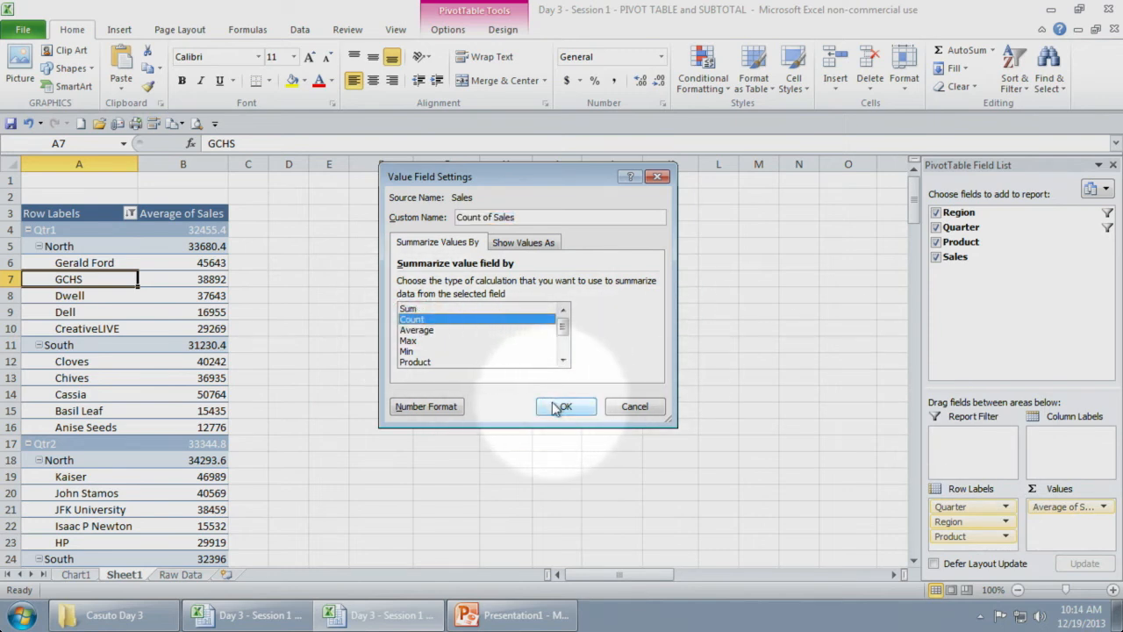
click(563, 407)
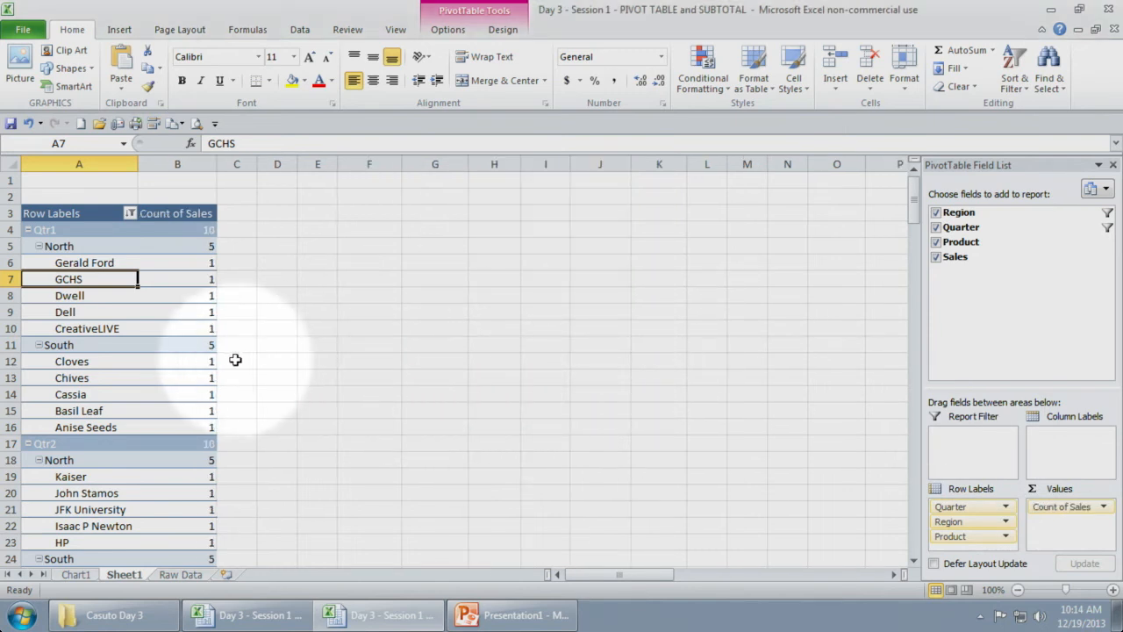
mouse_move(195, 316)
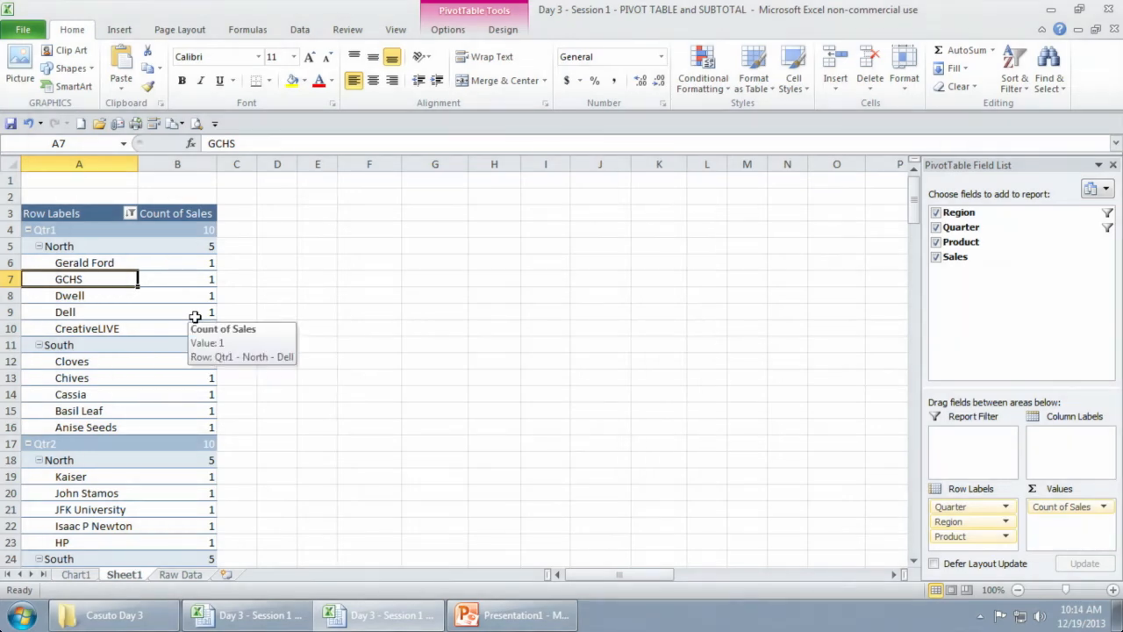
scroll(197, 318, down, 4)
scroll(200, 319, up, 4)
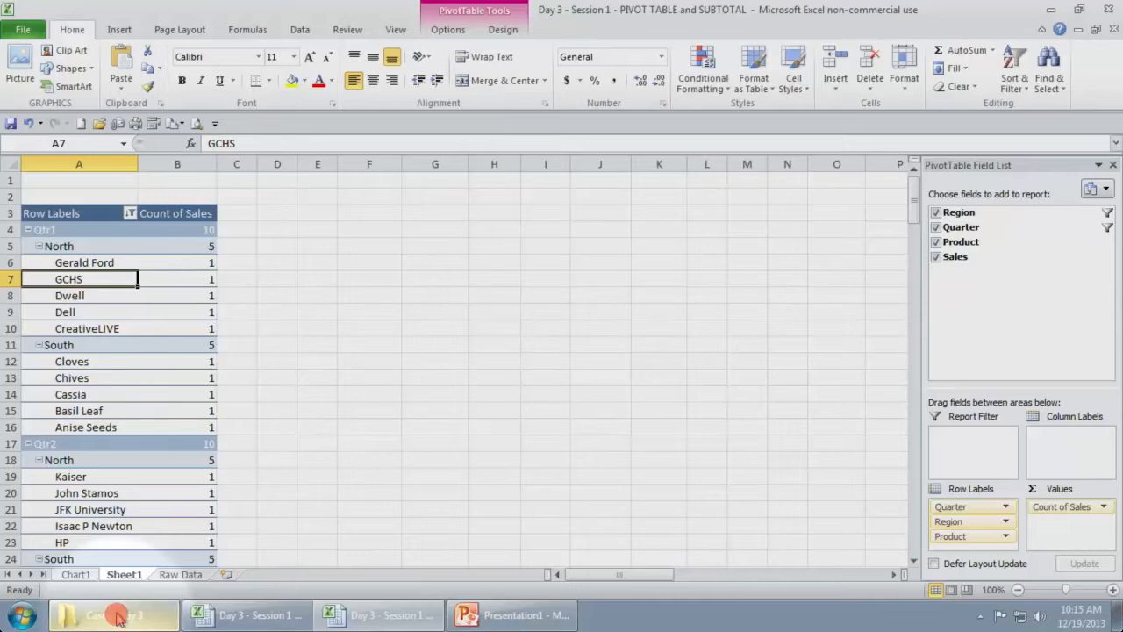
Step: Check the workbooks in the Day 3 course folder, close its window and look over the first sales records on the Raw Data sheet
key(ctrl+o)
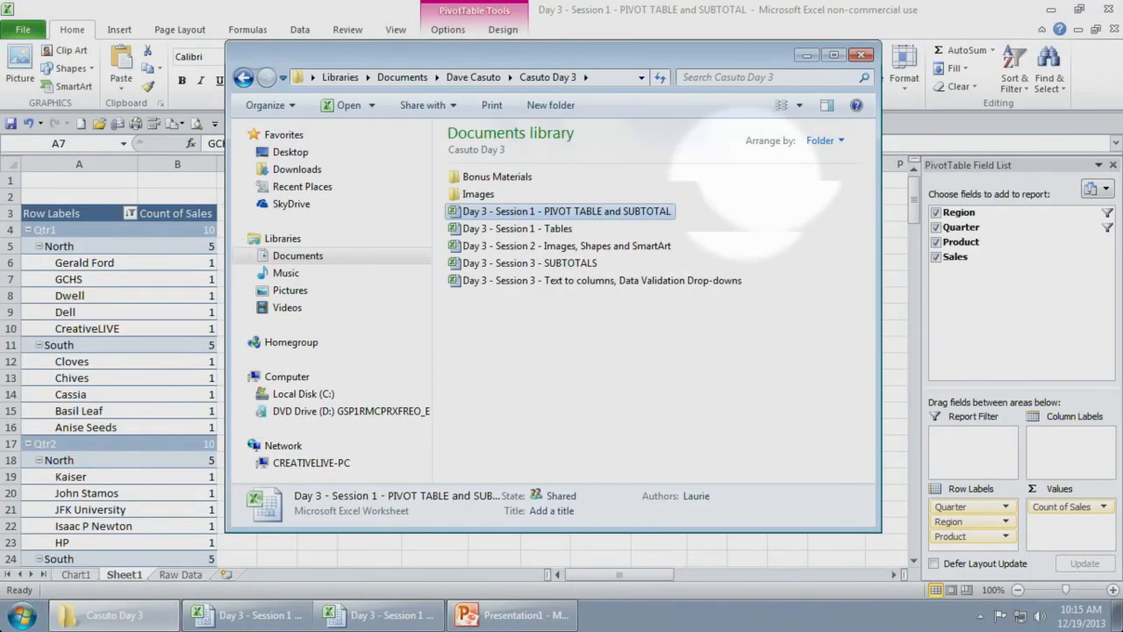
click(860, 56)
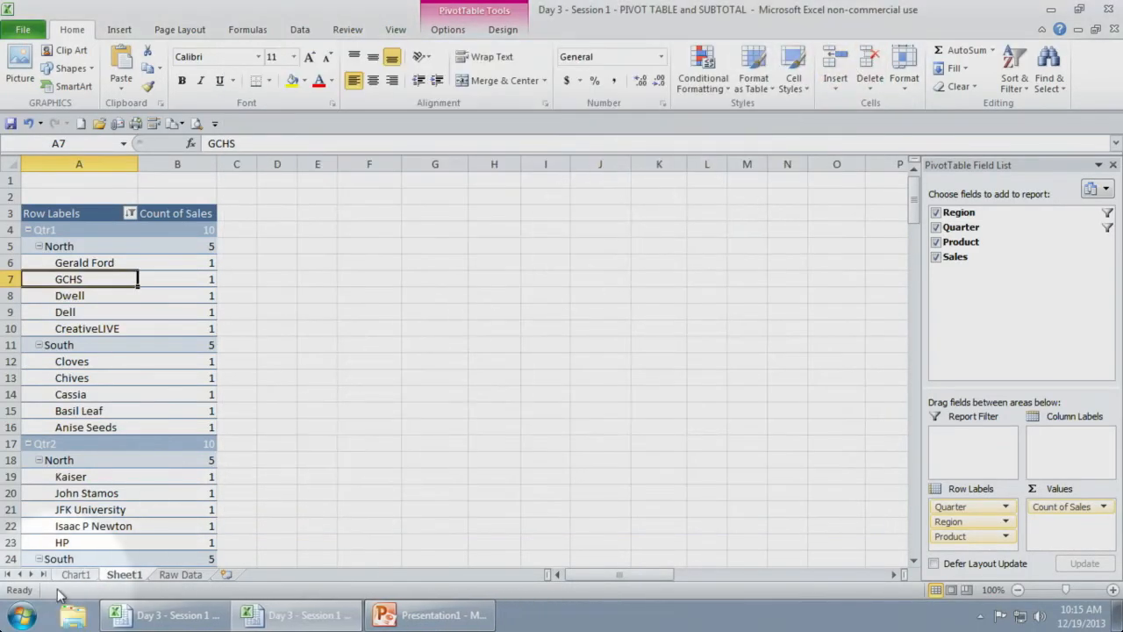
click(180, 574)
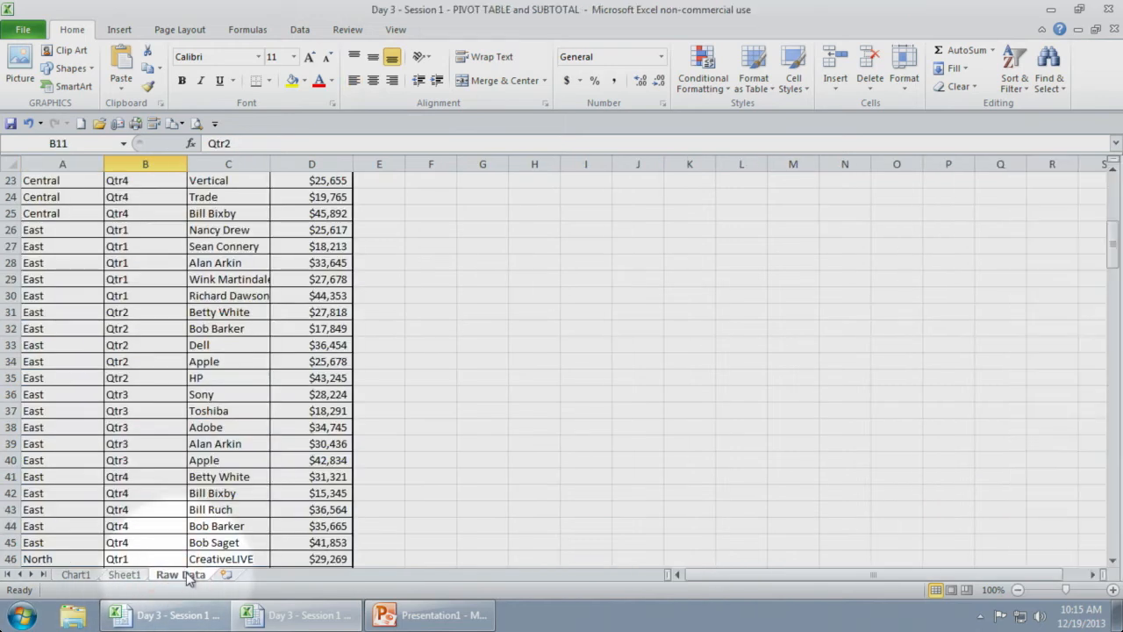
scroll(187, 395, up, 6)
scroll(185, 460, up, 2)
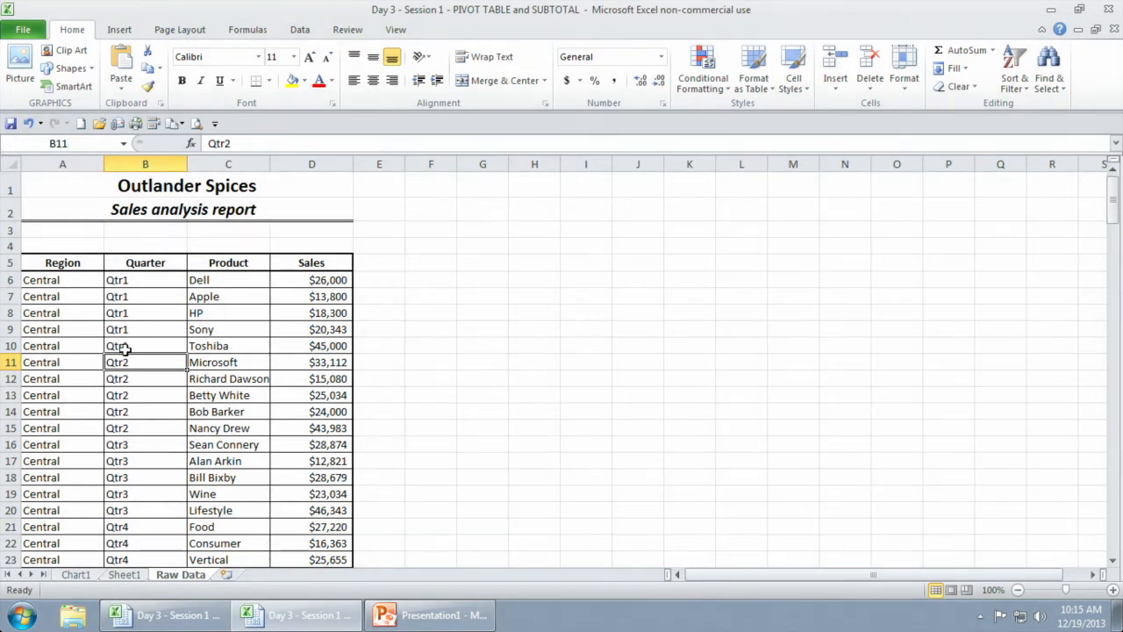
scroll(128, 352, down, 2)
scroll(127, 355, up, 2)
scroll(84, 308, down, 1)
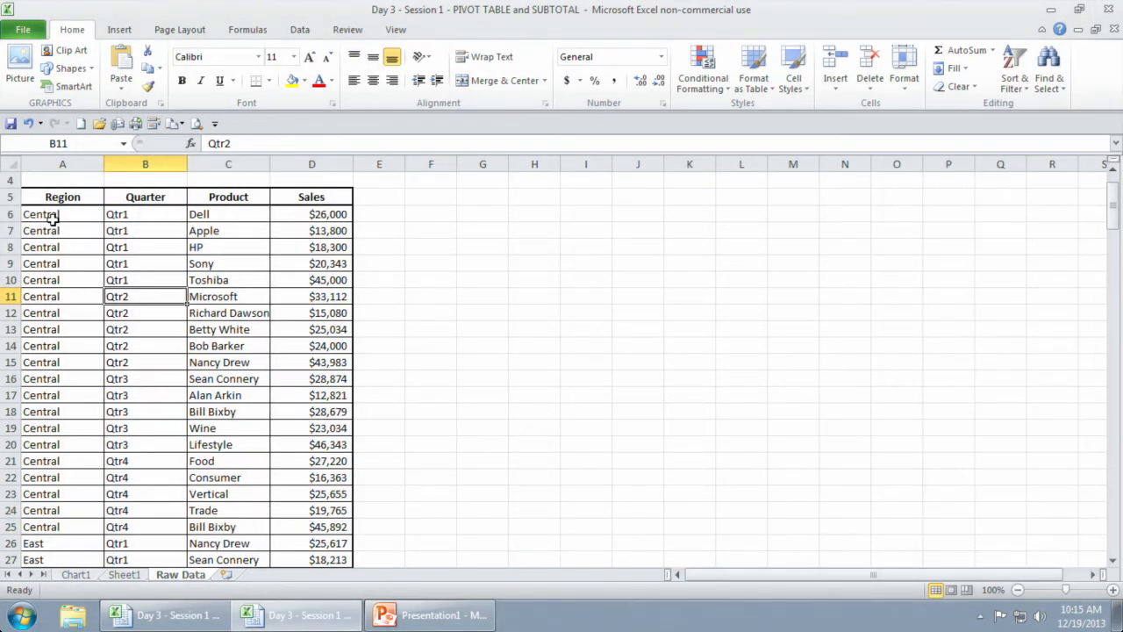
Step: Examine how the Region column groups the raw records, selecting the Central cells A6:A13 and looking through the East and North rows
drag(52, 218, 38, 459)
scroll(53, 457, down, 1)
click(178, 465)
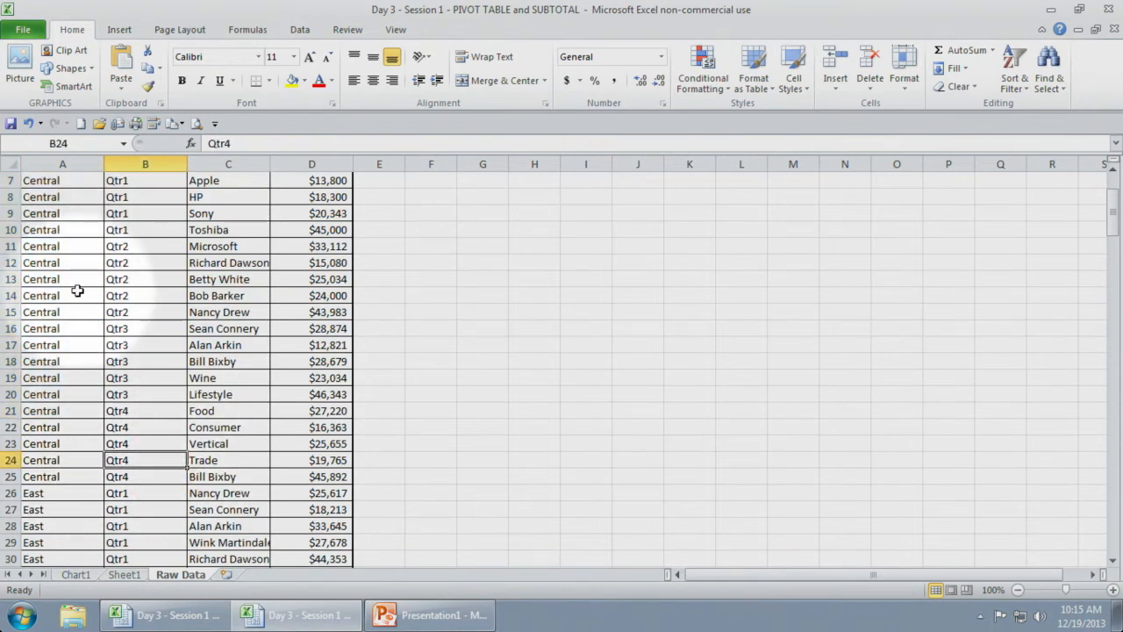
scroll(59, 292, up, 2)
drag(53, 281, 63, 394)
scroll(64, 395, down, 3)
scroll(64, 395, up, 3)
scroll(63, 392, down, 6)
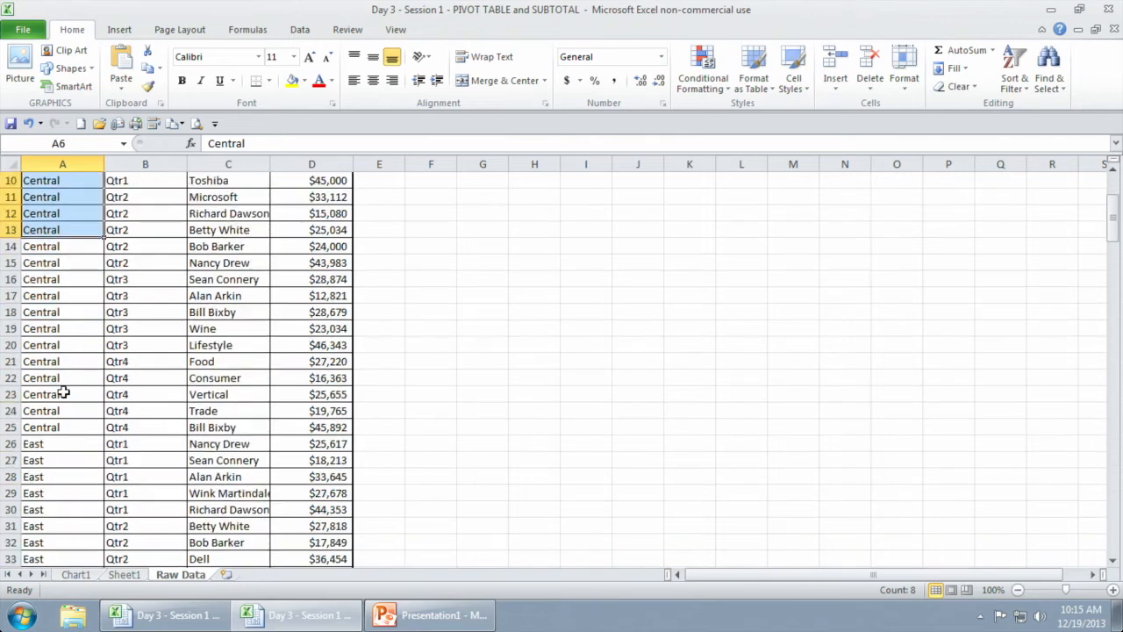
scroll(63, 391, down, 8)
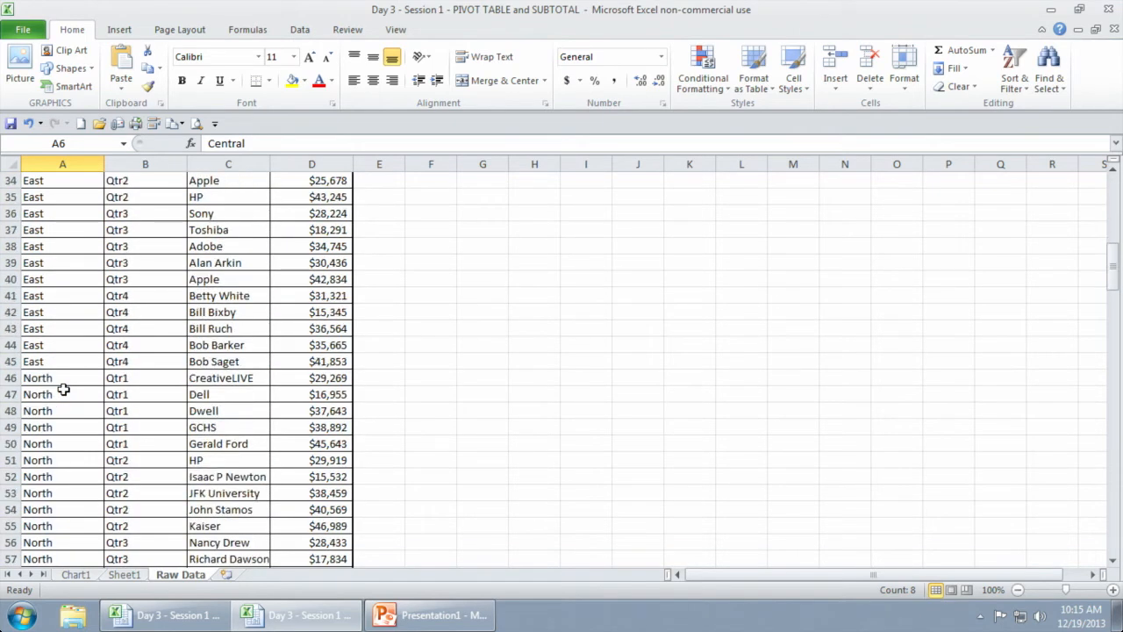
scroll(63, 391, up, 10)
scroll(63, 390, up, 4)
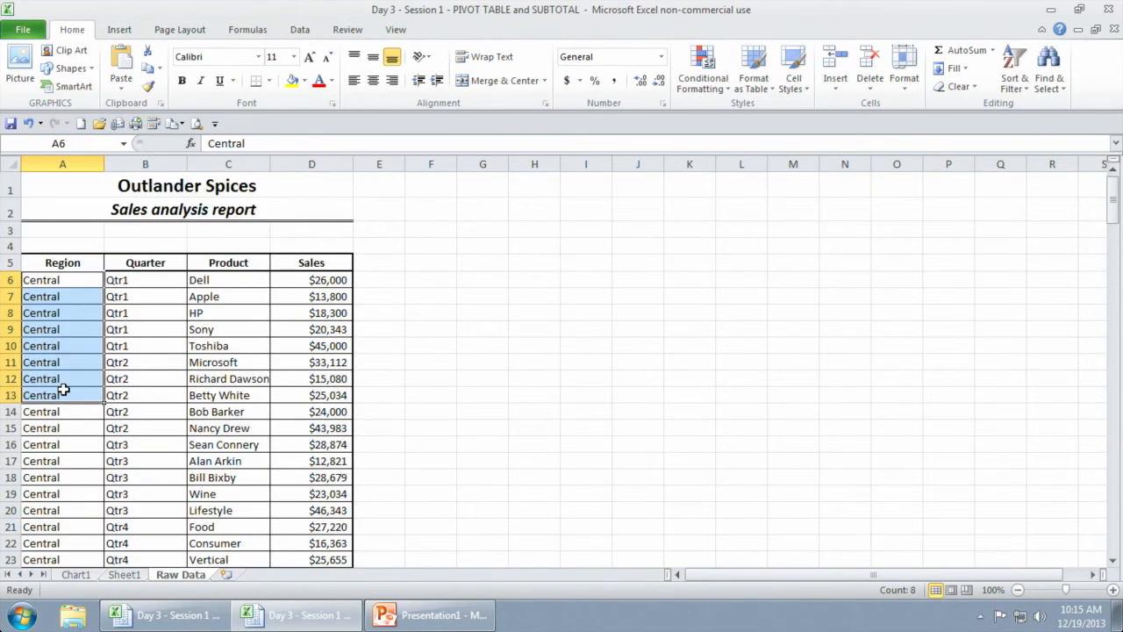
click(64, 389)
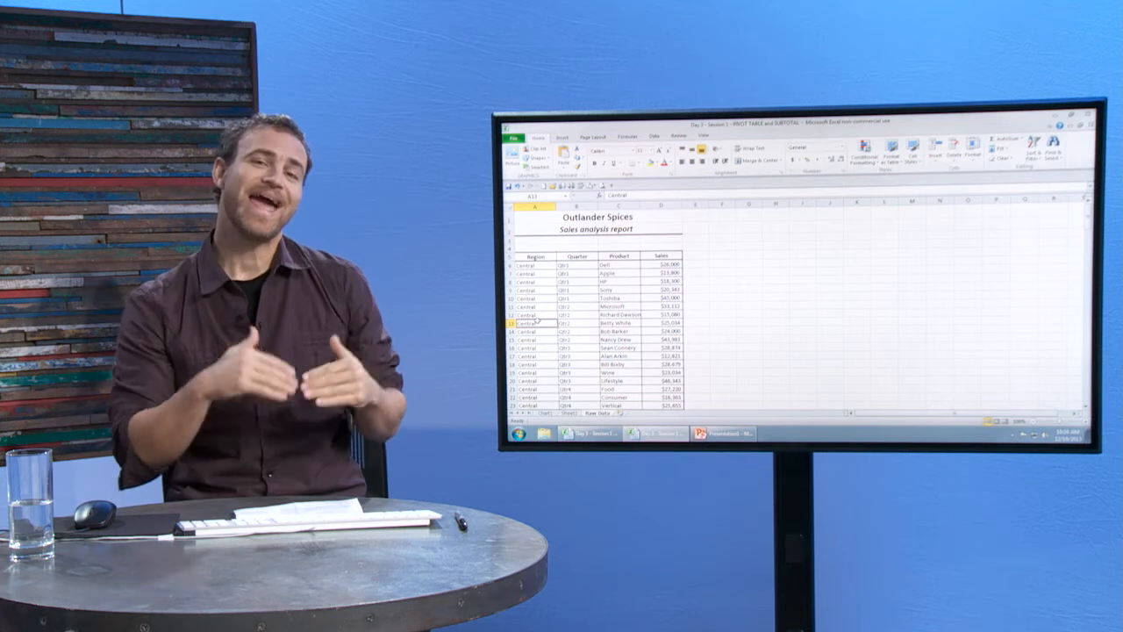
Step: Examine the order of regions and quarters throughout the raw data and inspect the Product entries in C13 and C12
scroll(591, 319, down, 1)
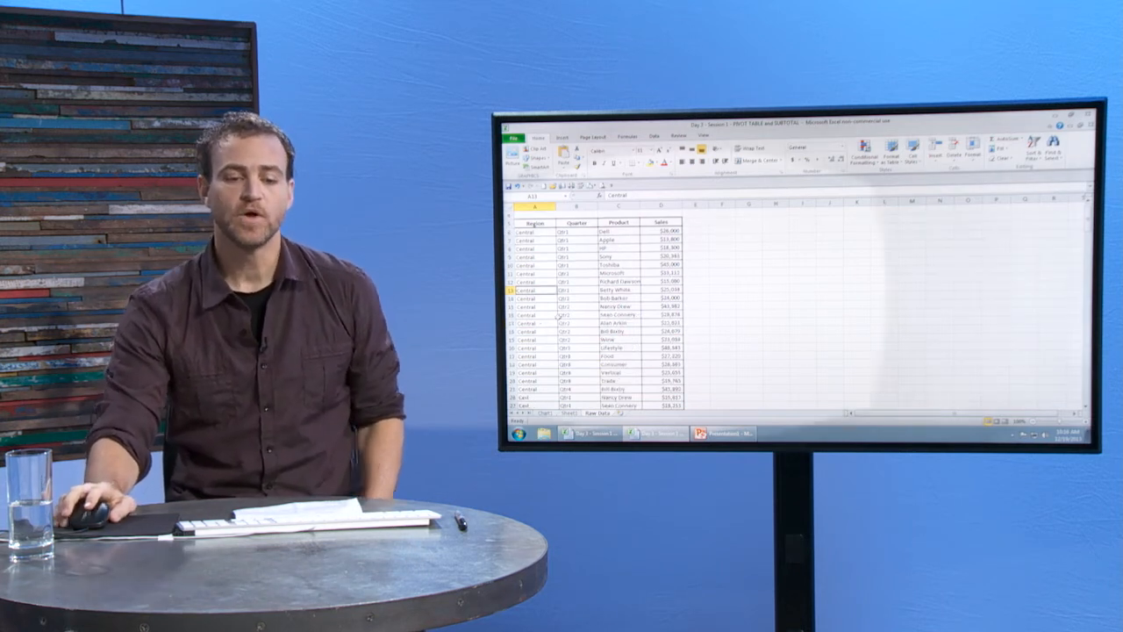
scroll(589, 316, down, 2)
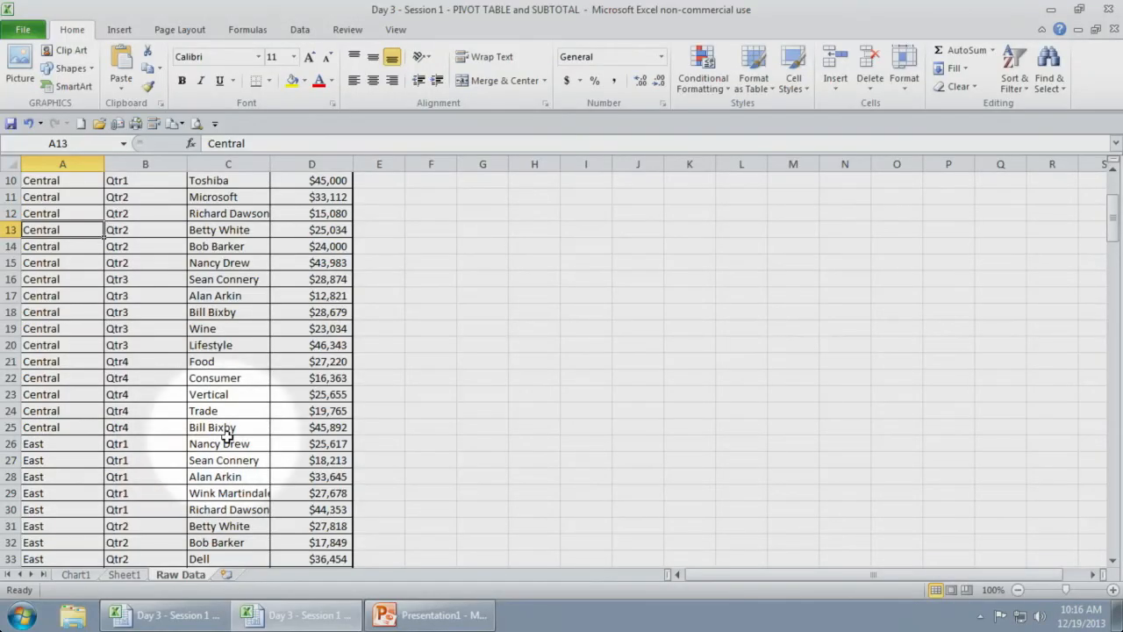
scroll(153, 427, down, 8)
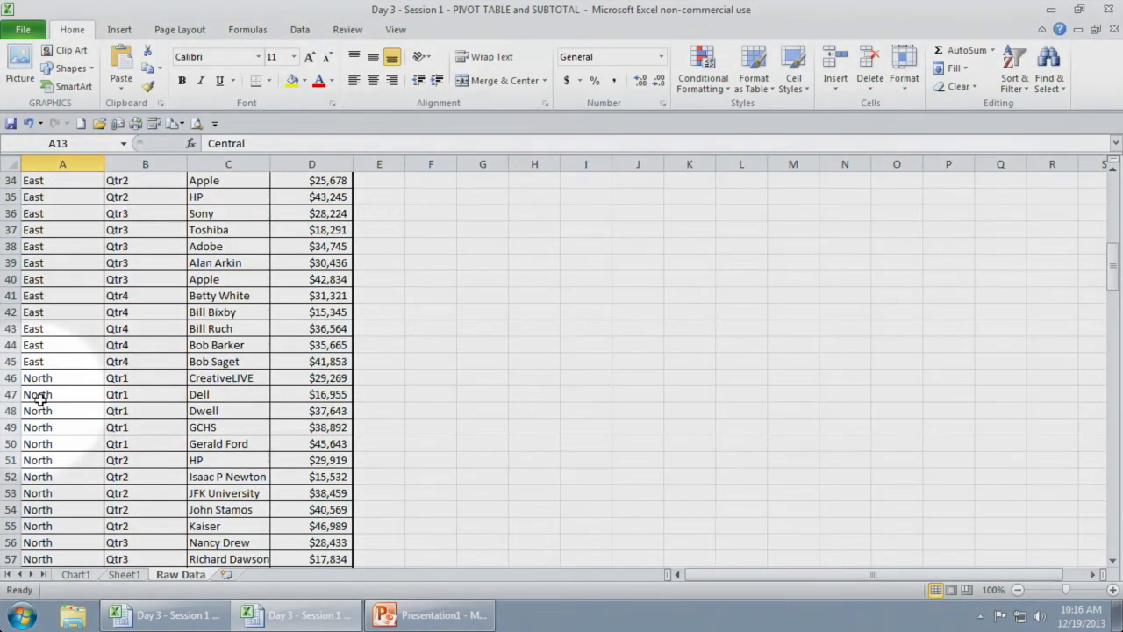
scroll(143, 394, down, 6)
scroll(141, 396, up, 6)
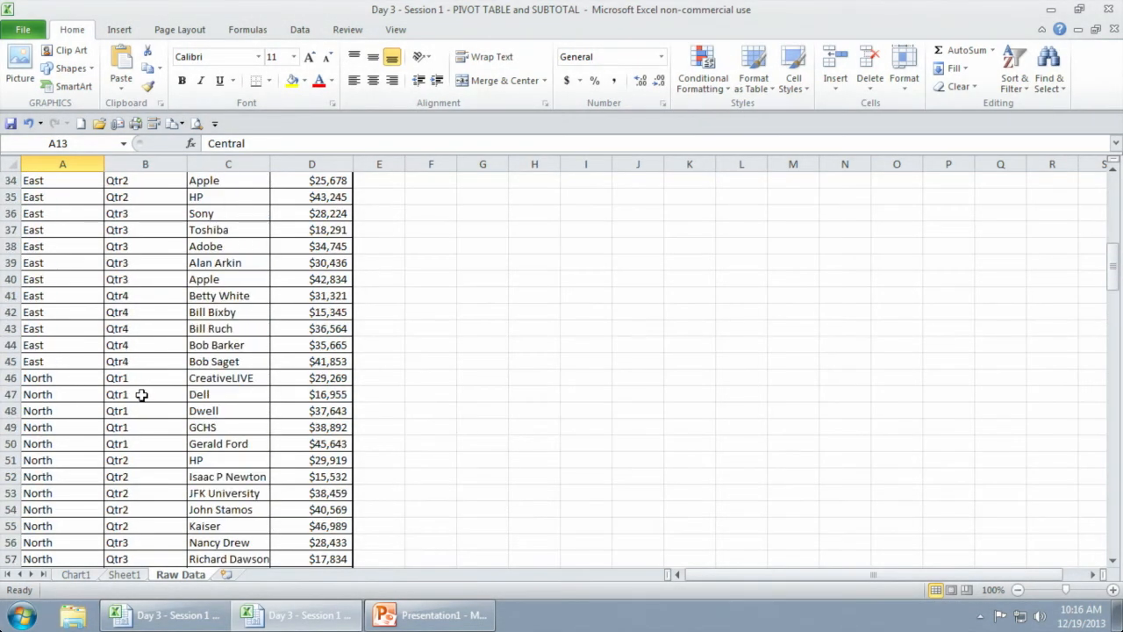
scroll(141, 395, up, 7)
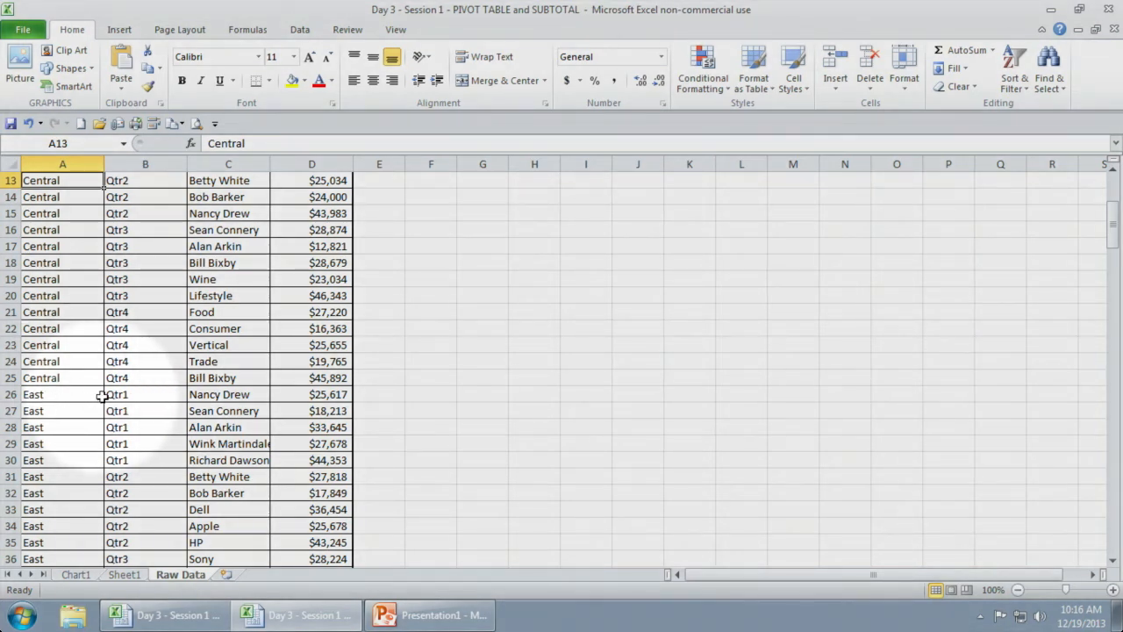
scroll(117, 427, down, 6)
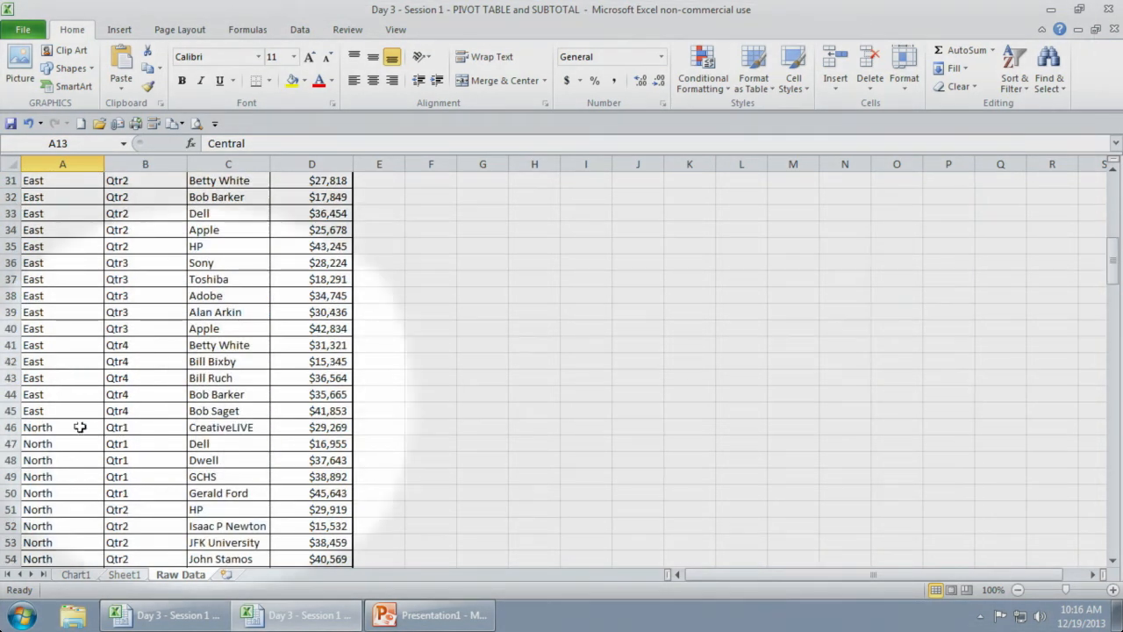
scroll(108, 440, up, 5)
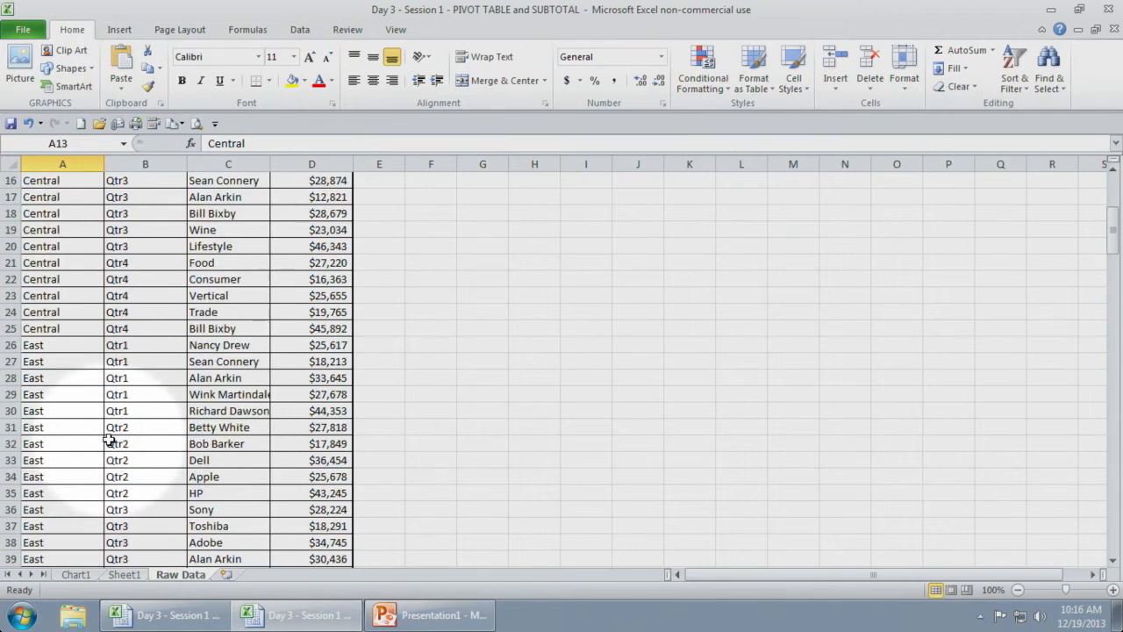
scroll(109, 441, up, 5)
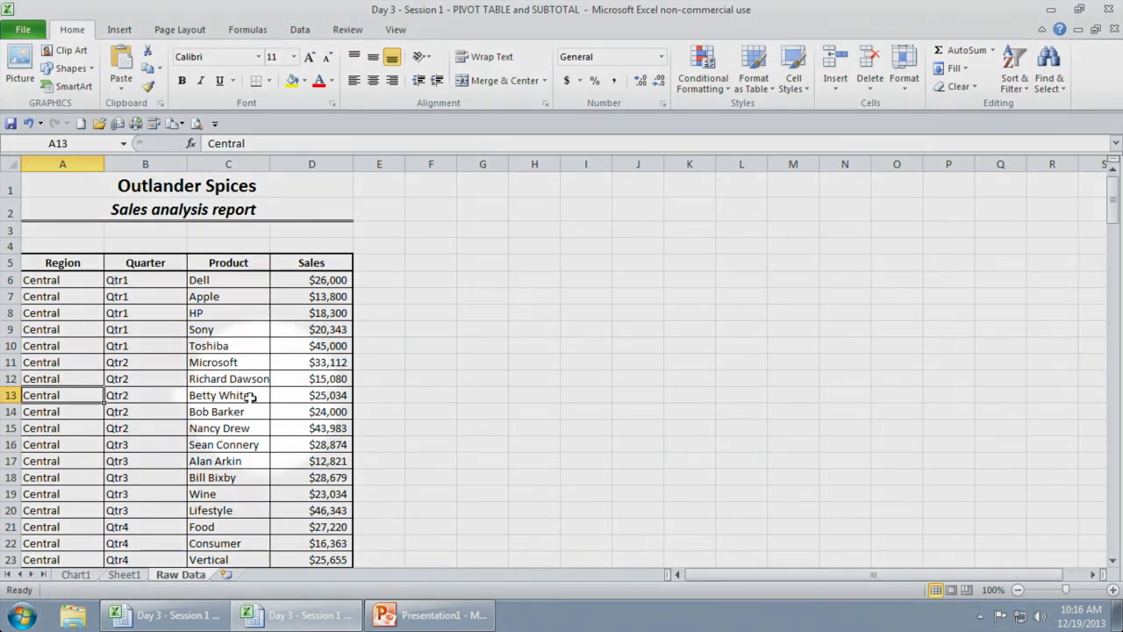
click(230, 395)
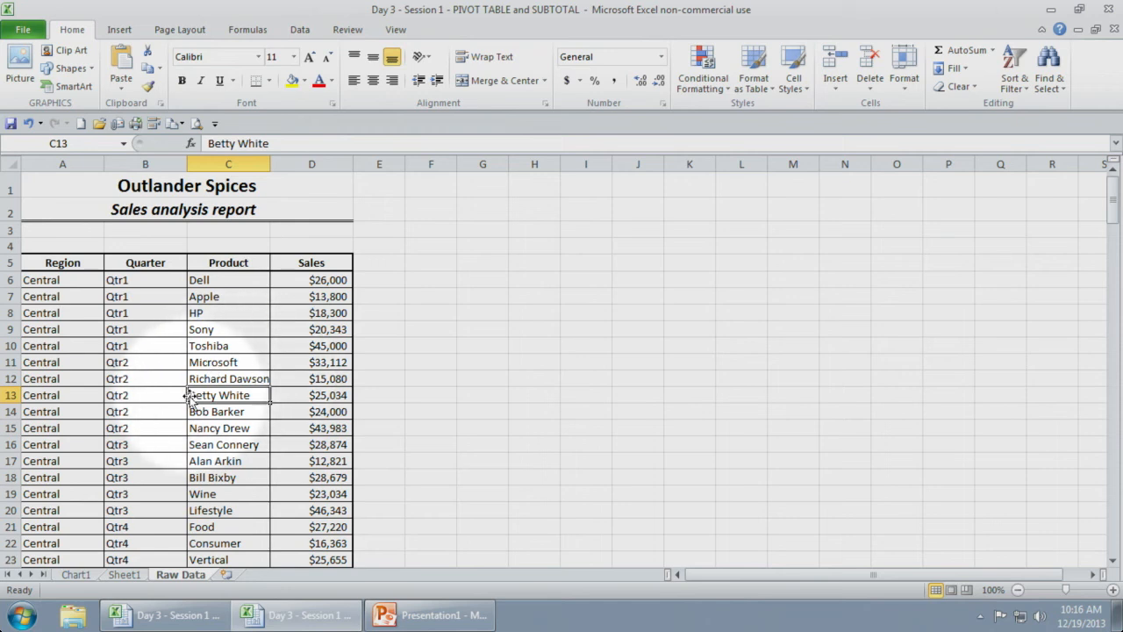
click(212, 376)
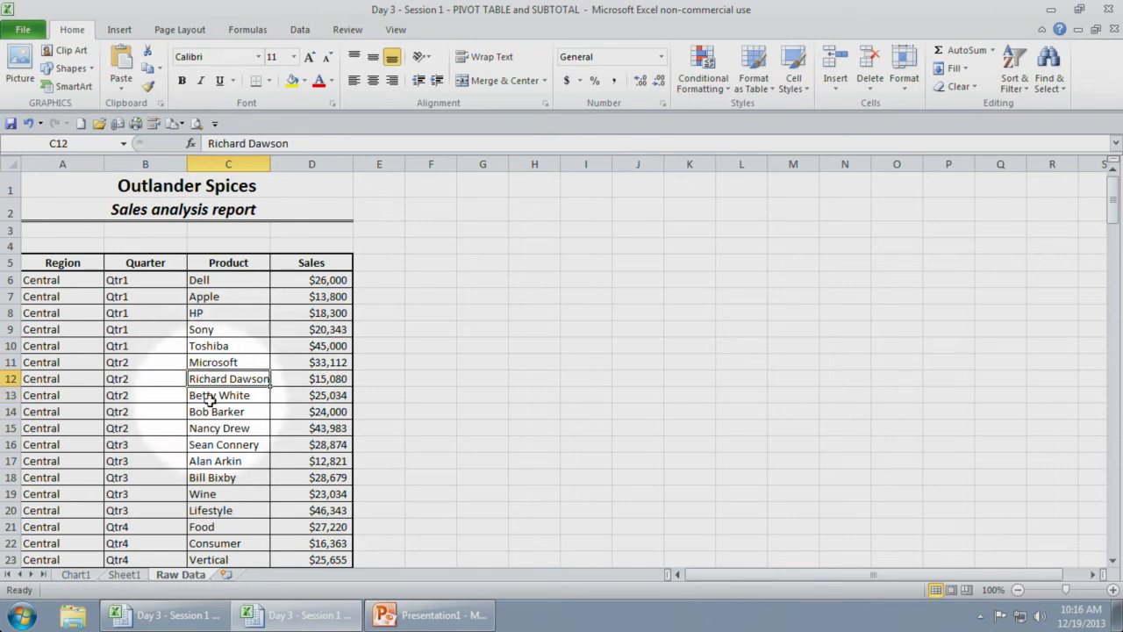
Step: Add subtotals to the raw sales data at each change in Region, using the Sum function on Sales
click(142, 410)
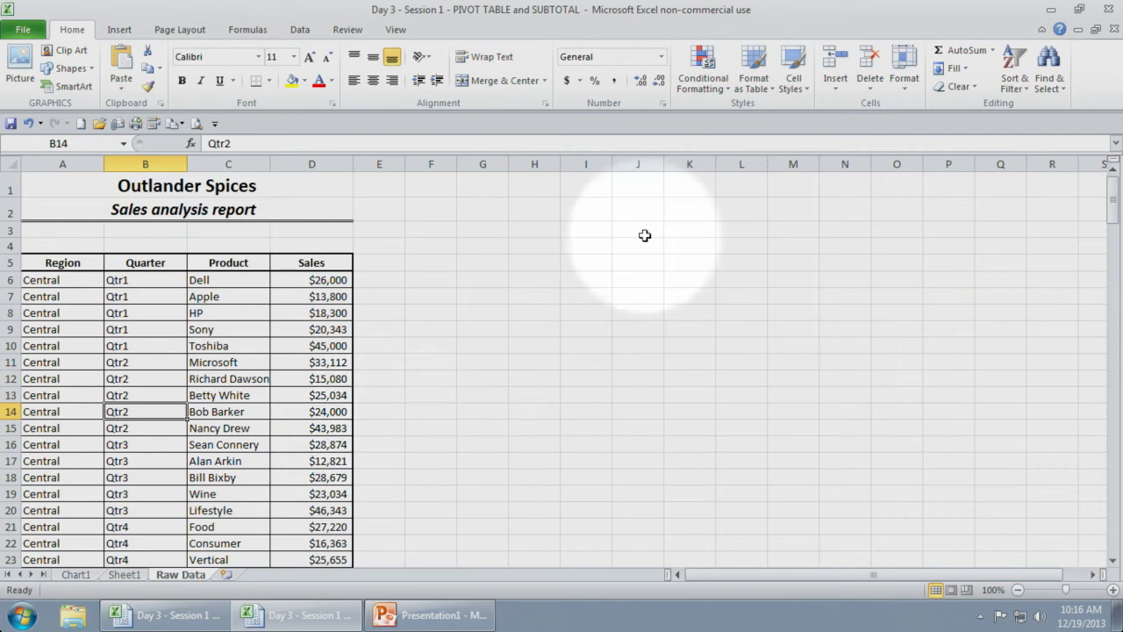
click(307, 34)
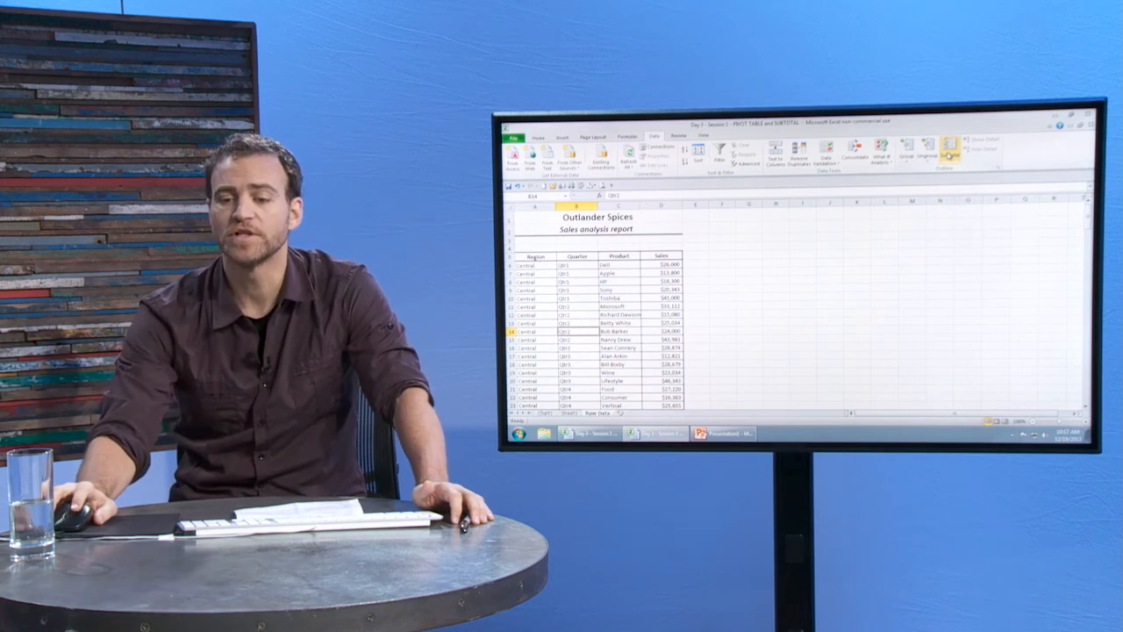
click(950, 154)
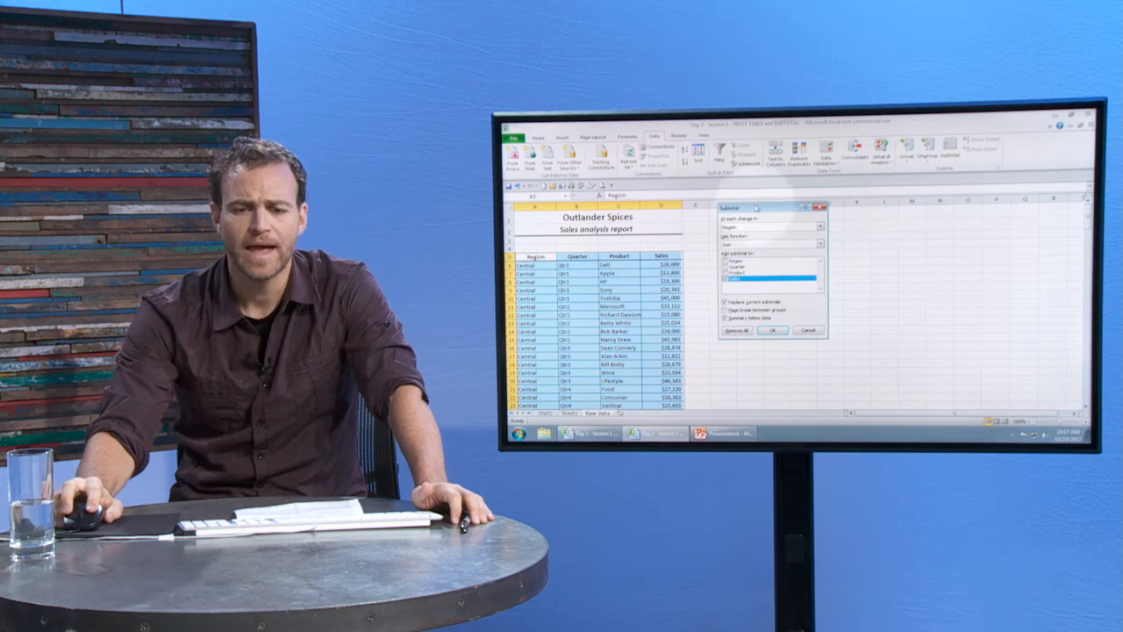
drag(752, 207, 733, 240)
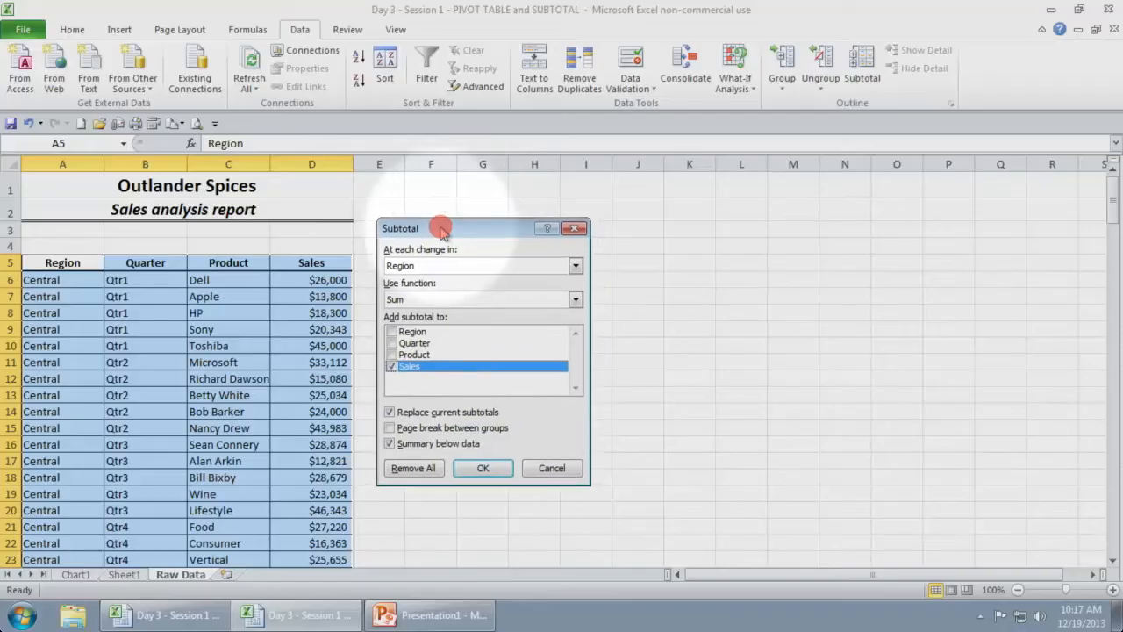
drag(442, 230, 426, 237)
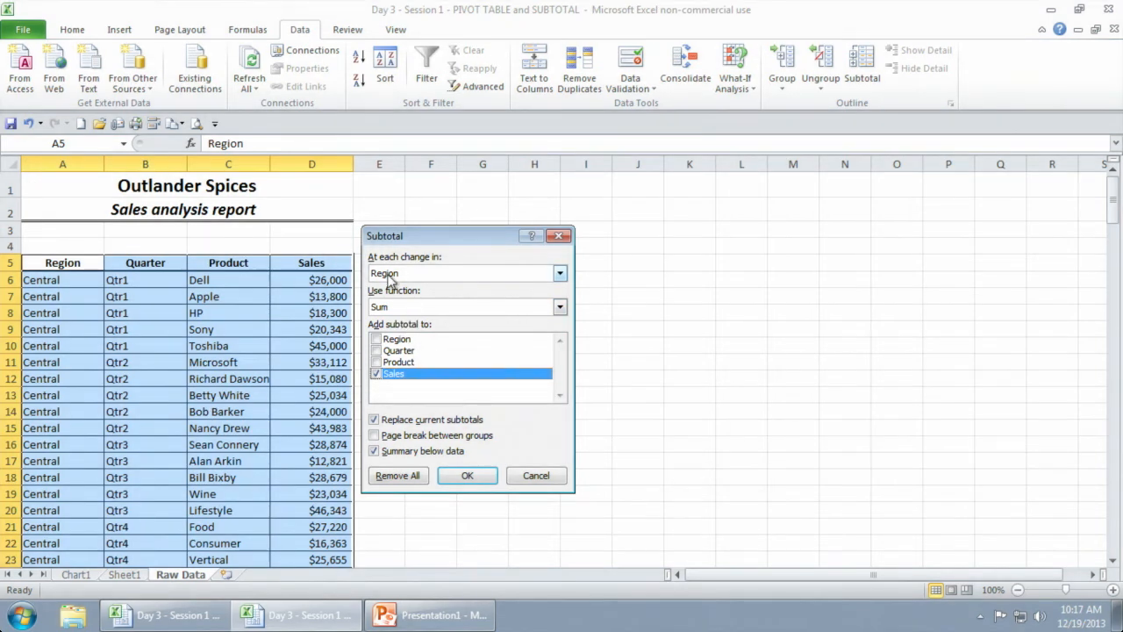
click(389, 275)
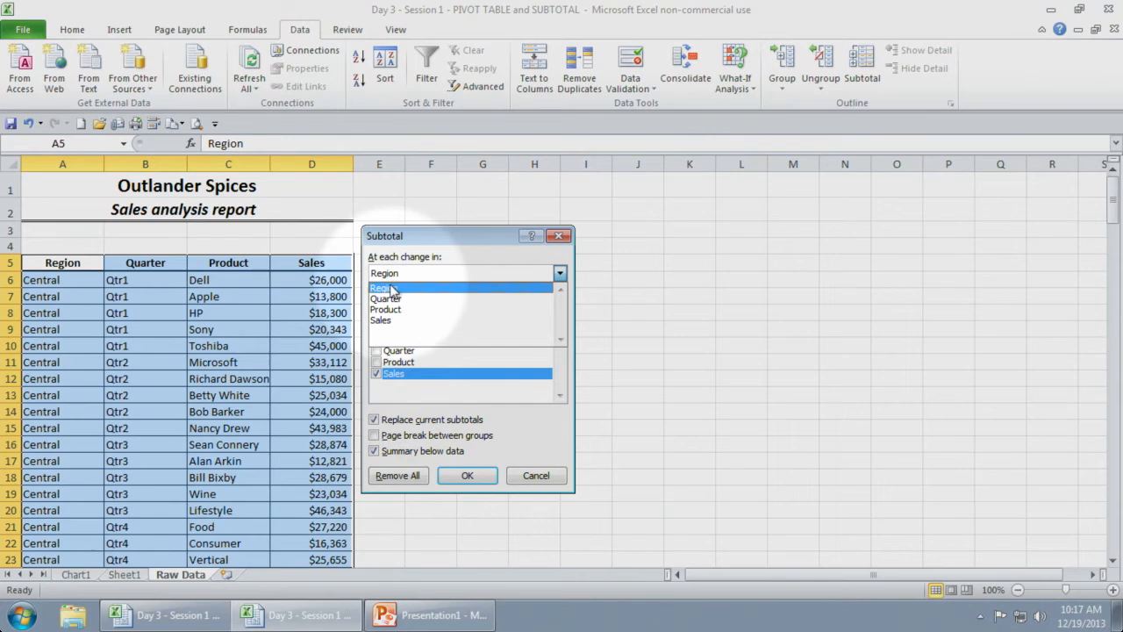
click(389, 290)
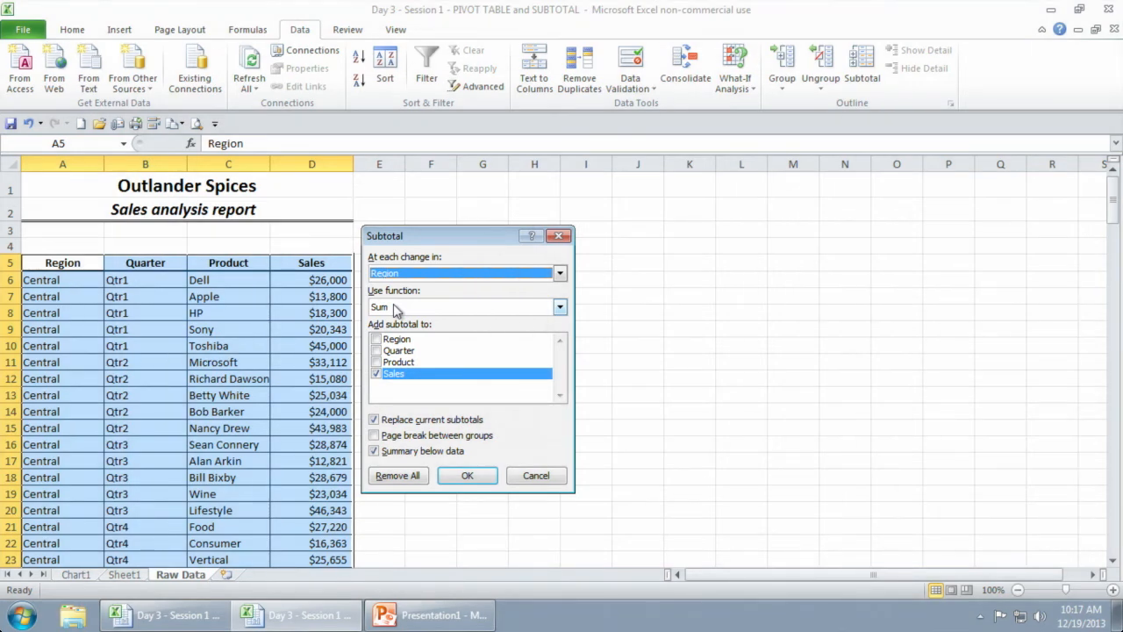
click(393, 306)
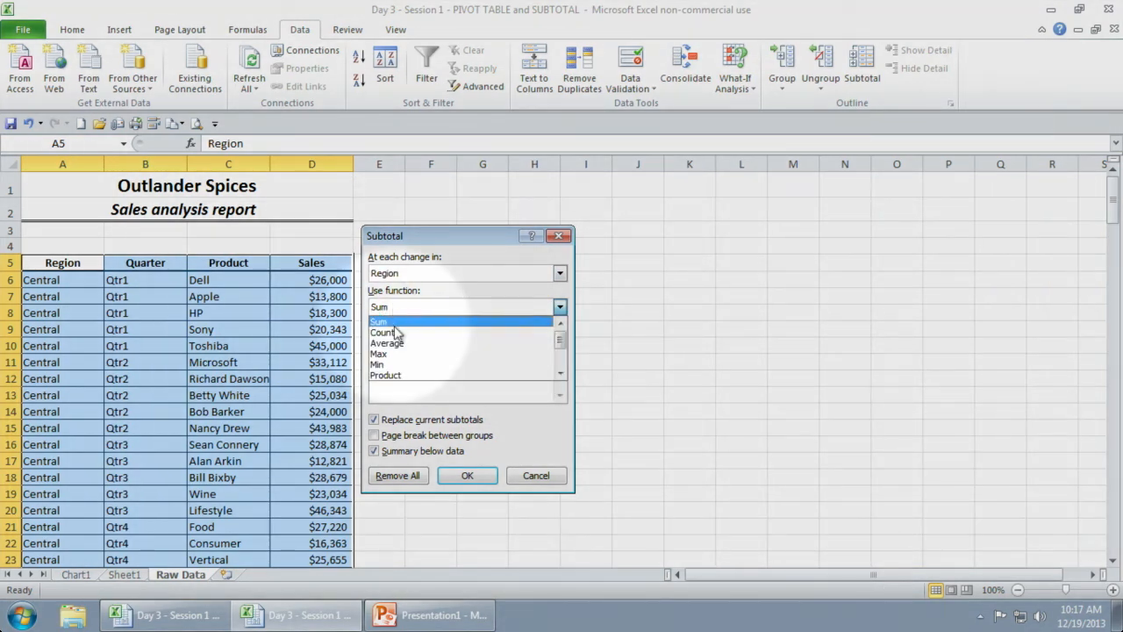
click(409, 321)
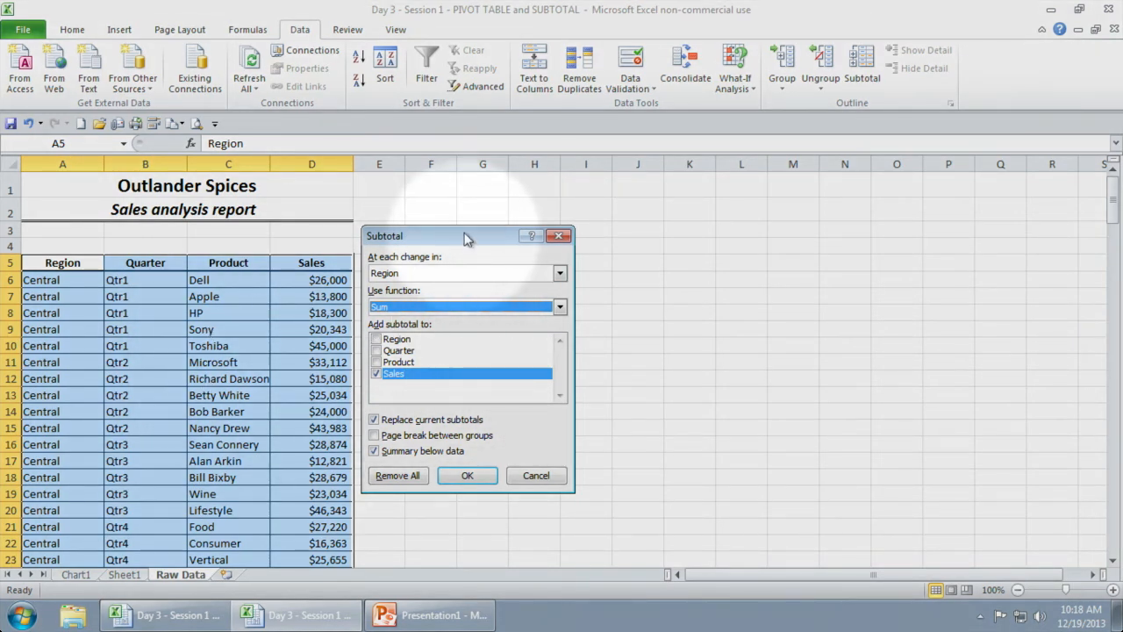
drag(465, 235, 481, 136)
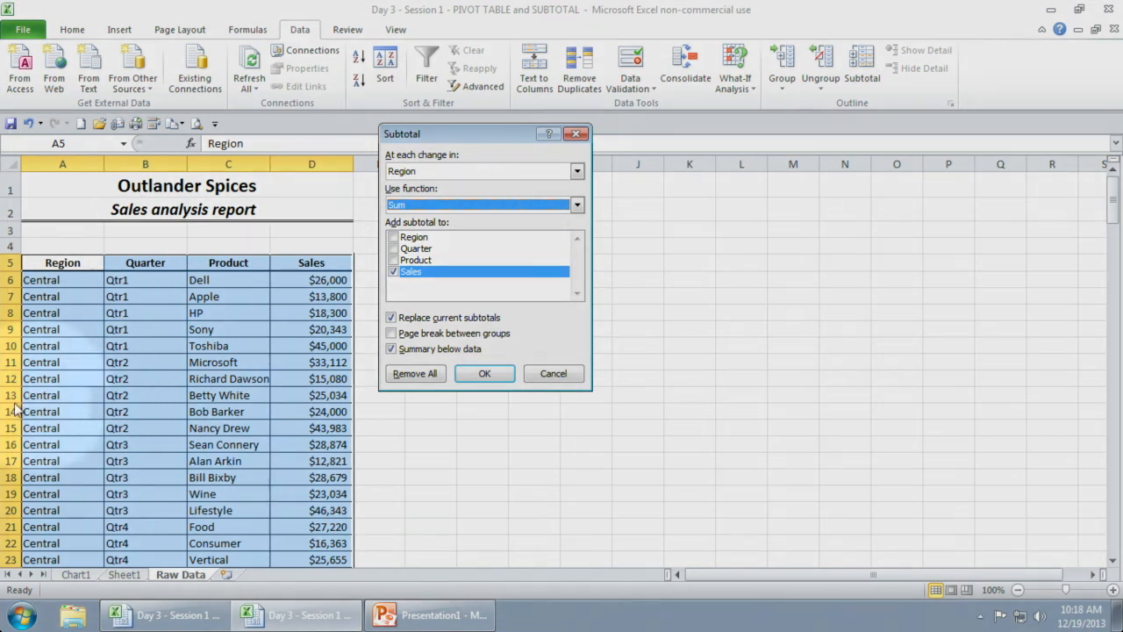
click(485, 377)
Step: Examine the total rows inserted beneath each region's records on the Raw Data sheet
scroll(520, 383, down, 1)
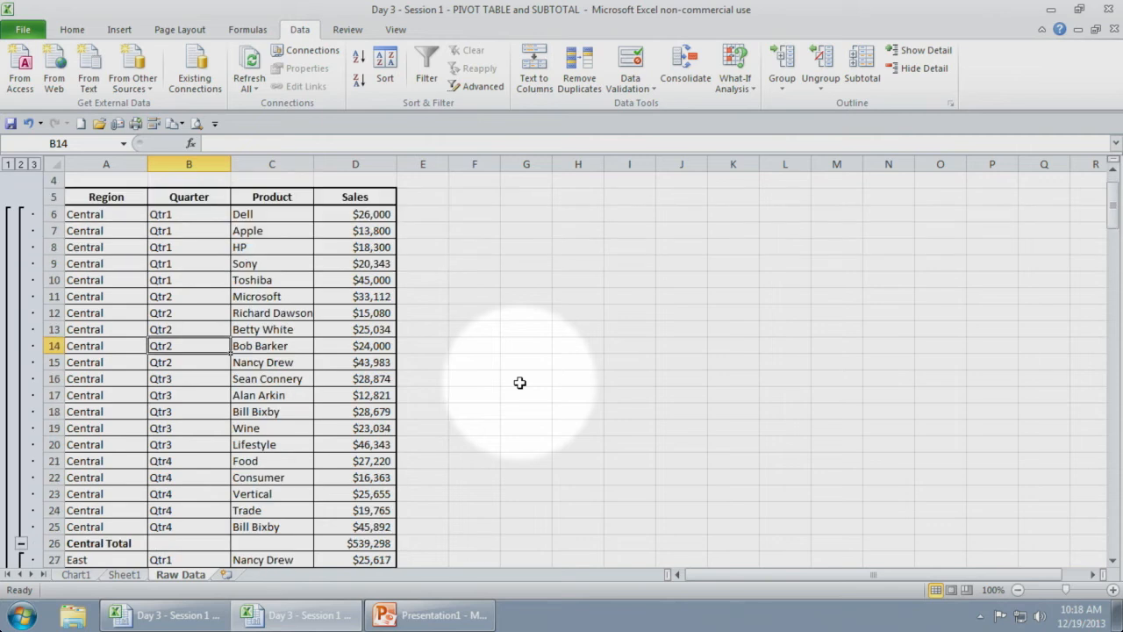
scroll(519, 383, down, 2)
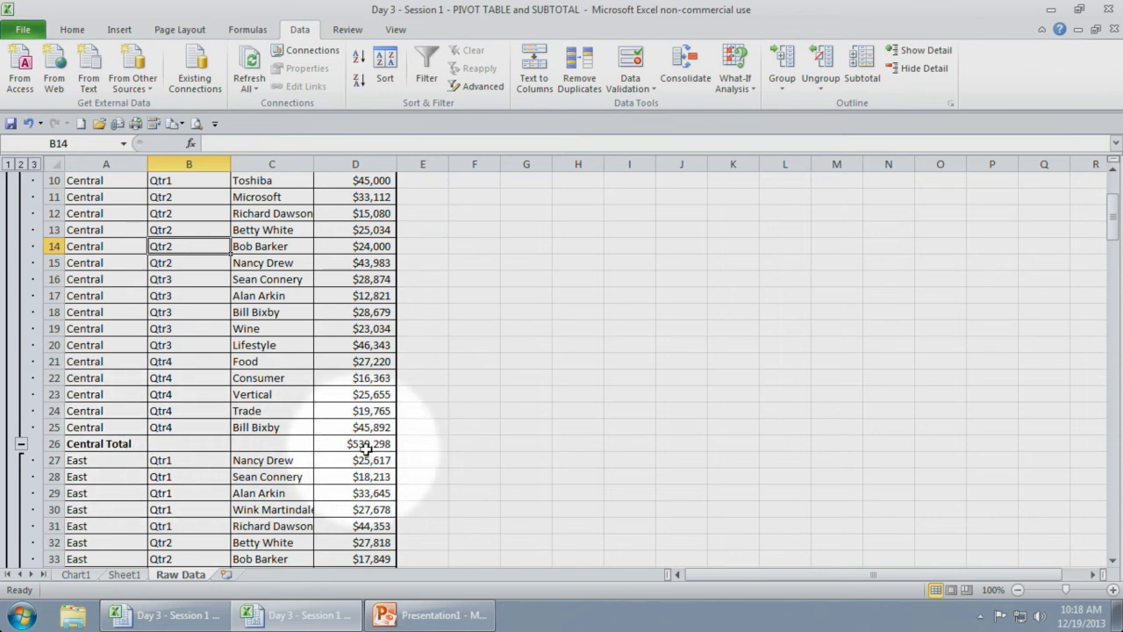
scroll(386, 422, down, 3)
scroll(386, 422, down, 5)
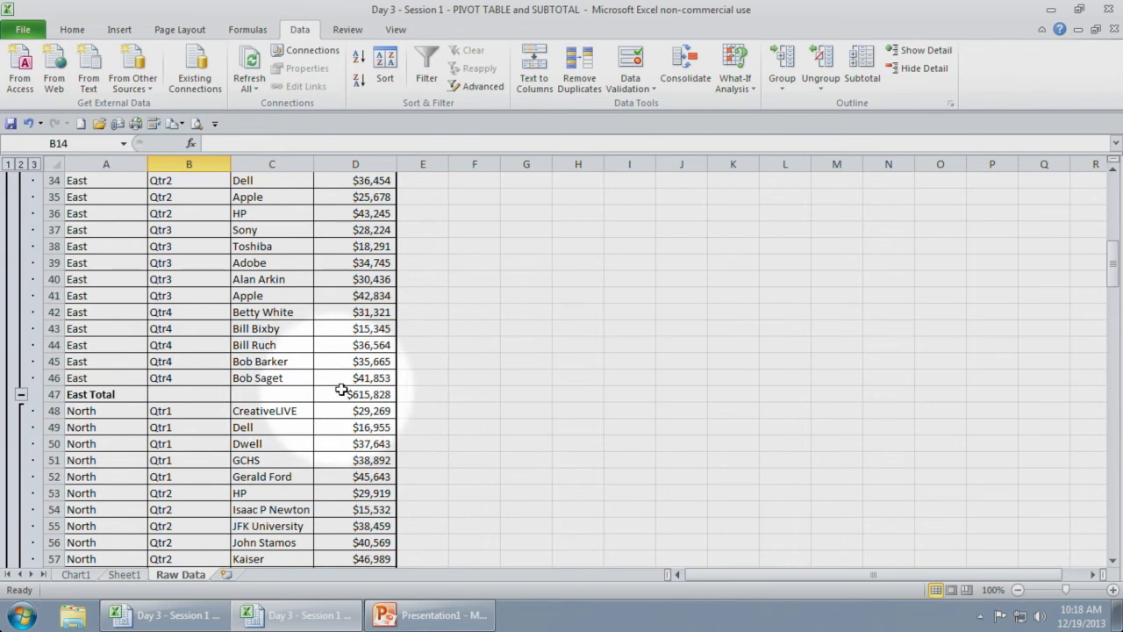
scroll(377, 395, down, 6)
scroll(409, 425, down, 5)
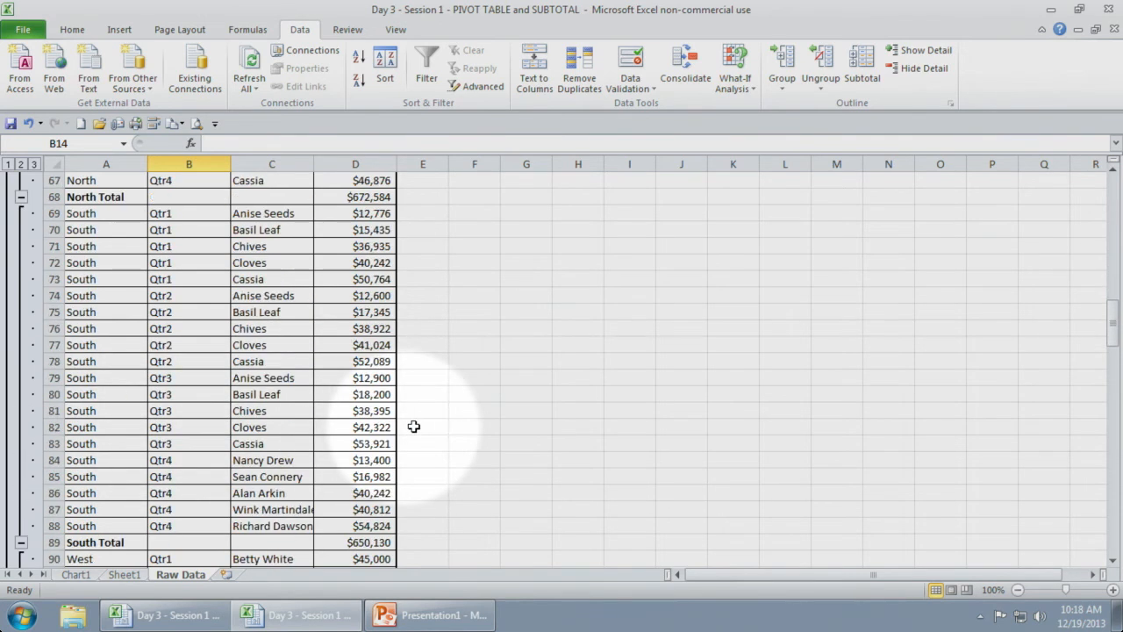
scroll(438, 413, down, 3)
scroll(438, 414, up, 15)
scroll(438, 413, up, 10)
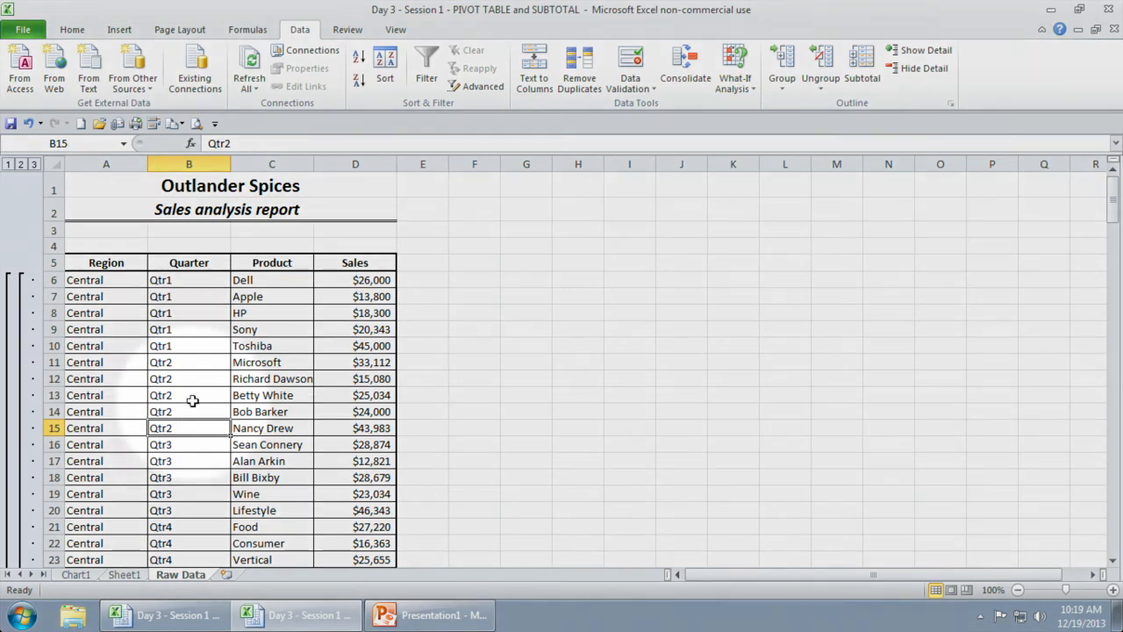
Step: Add Average subtotals of Sales at each change in Region, keeping the current subtotals instead of replacing them
click(193, 395)
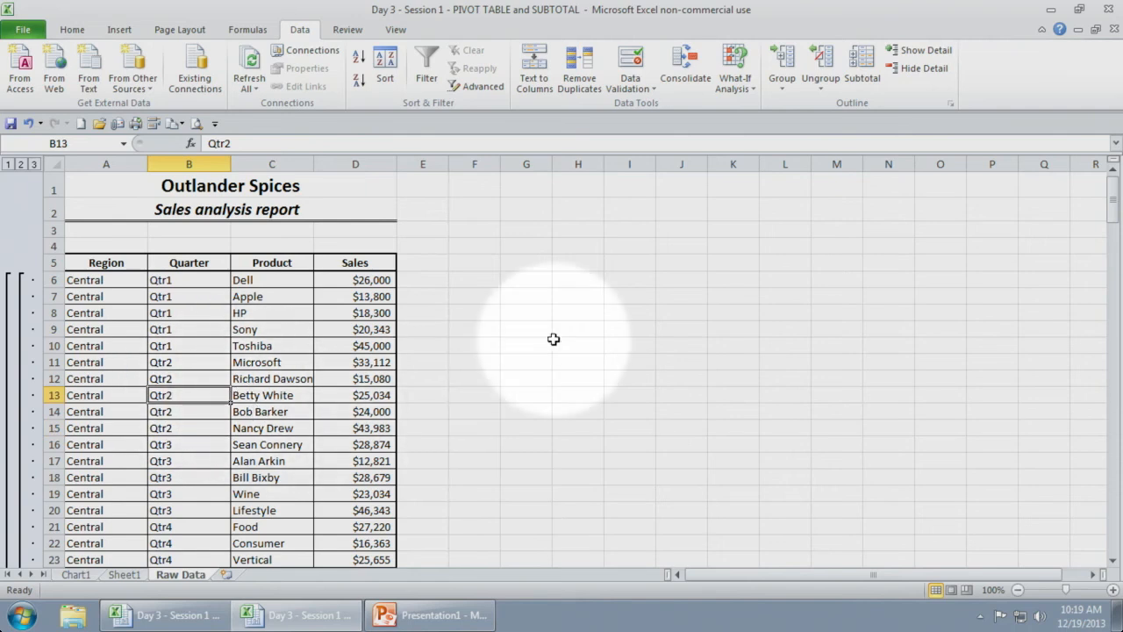
click(863, 71)
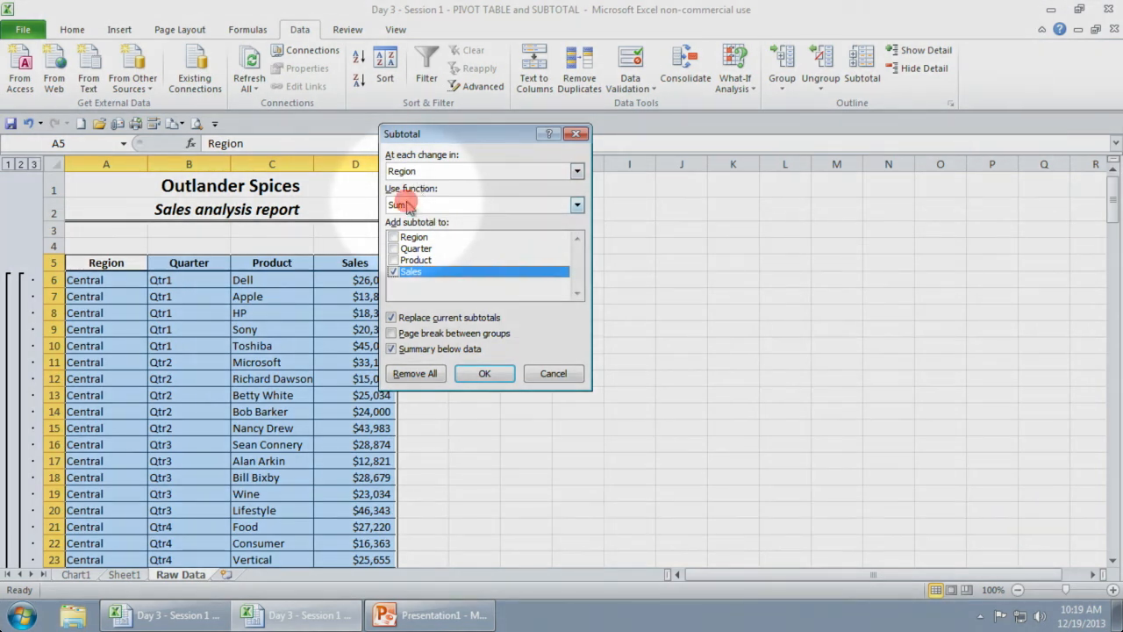
click(407, 205)
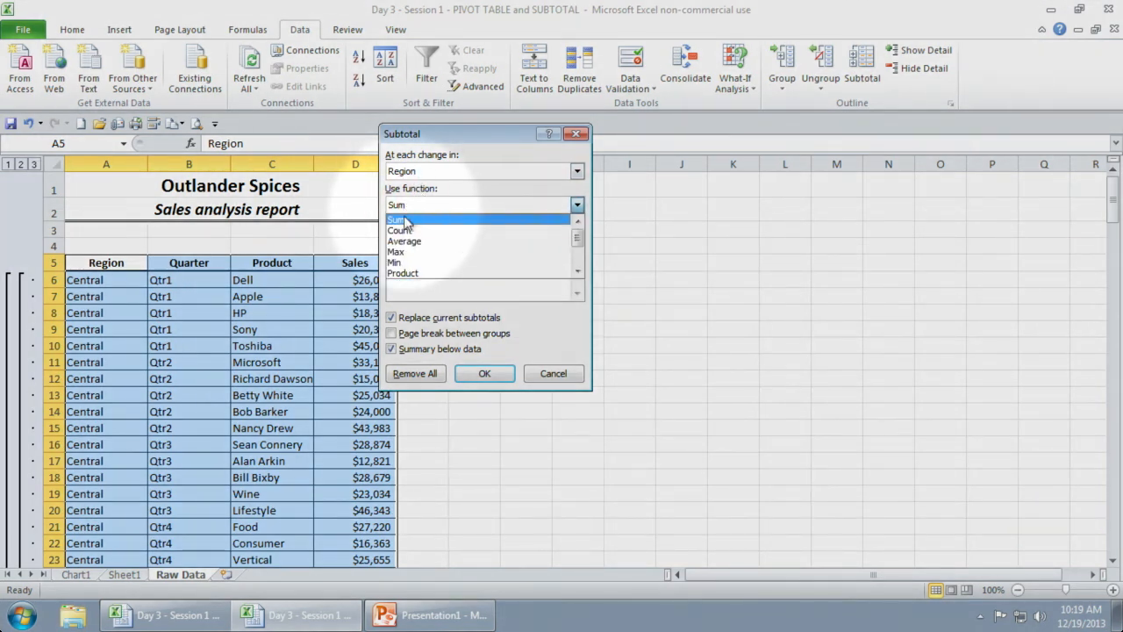
click(415, 243)
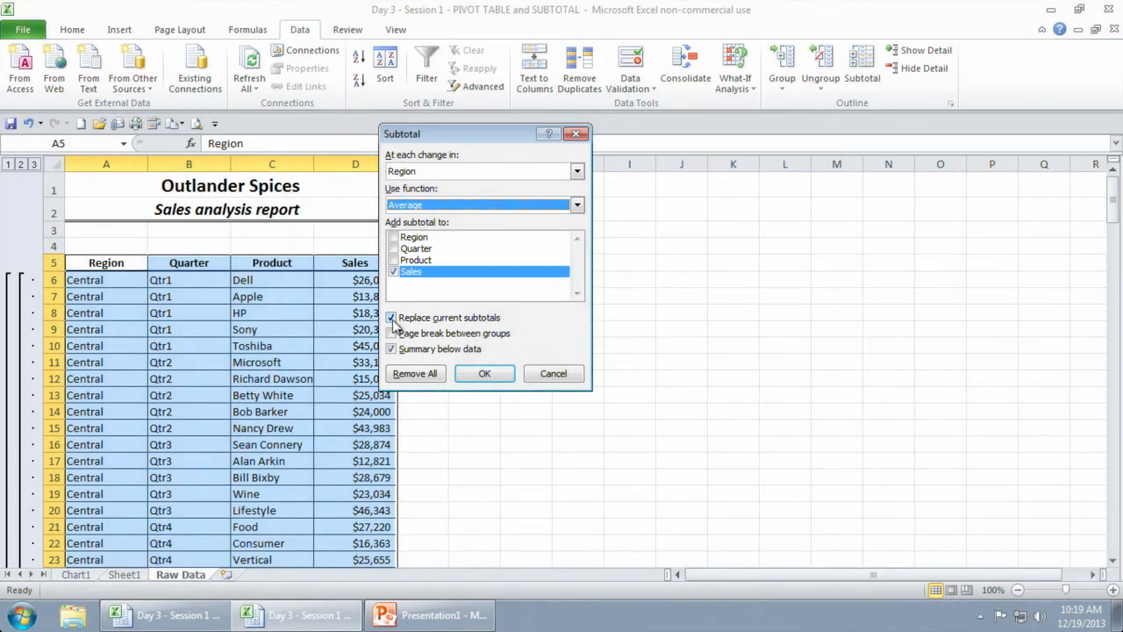
click(392, 319)
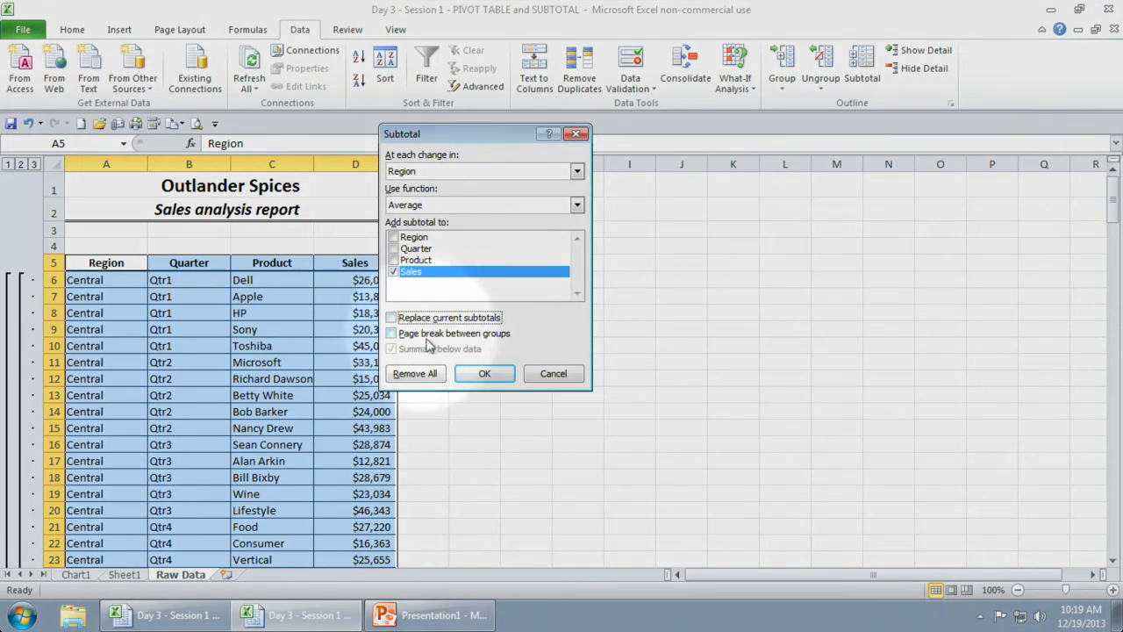
click(479, 375)
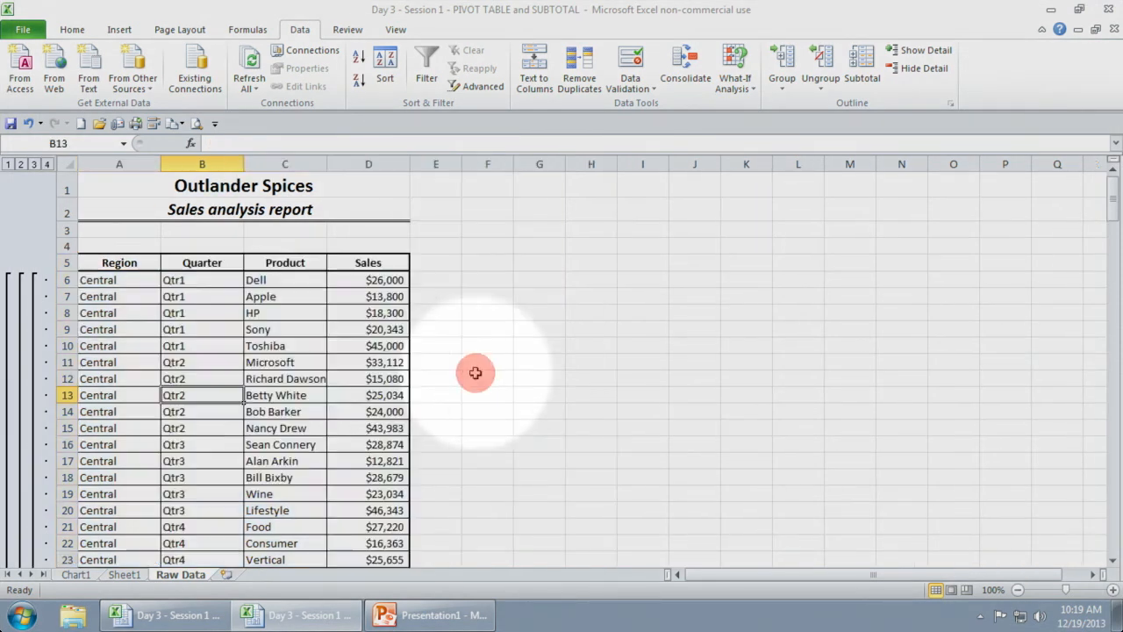
Step: Examine the average and total rows for the Central and East regions along with their outline groups
scroll(492, 358, down, 4)
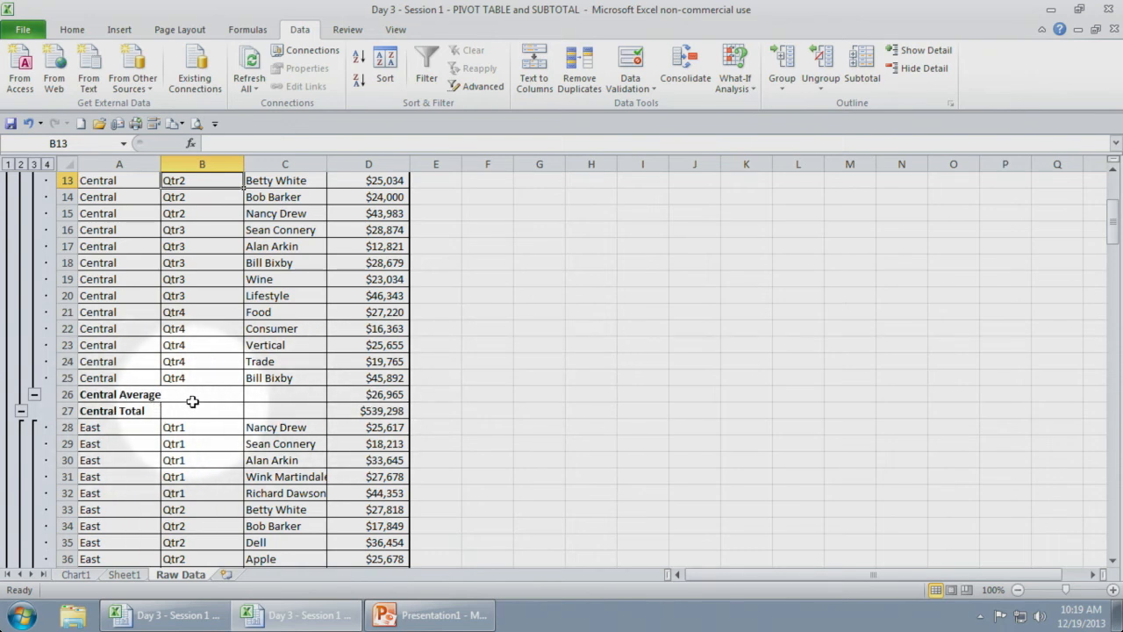
scroll(336, 401, down, 4)
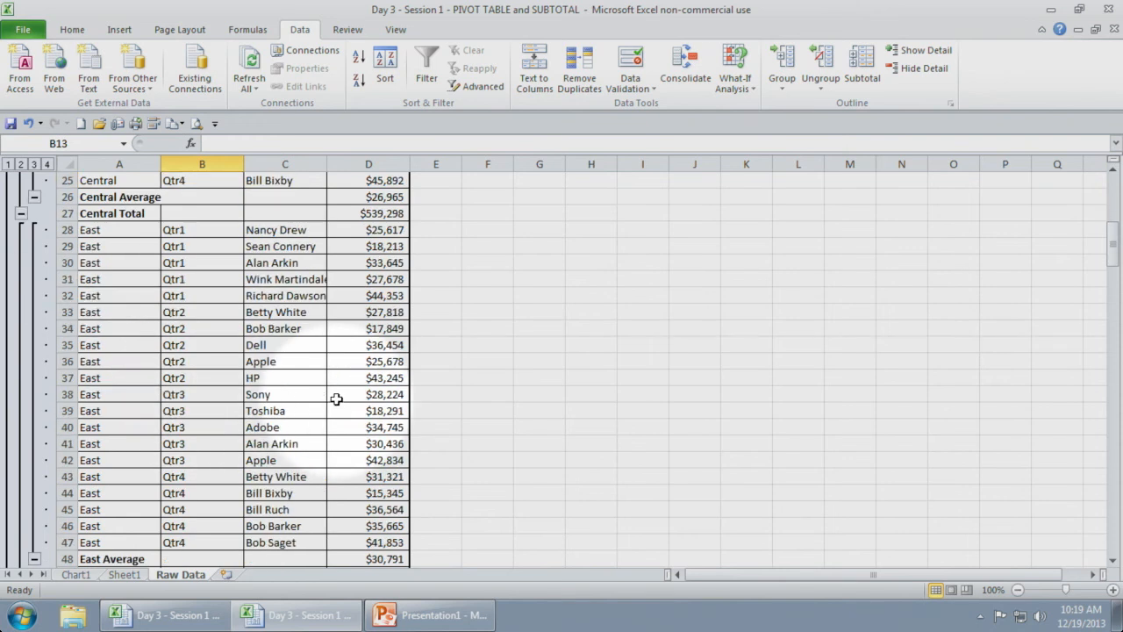
scroll(336, 399, up, 5)
scroll(336, 399, up, 3)
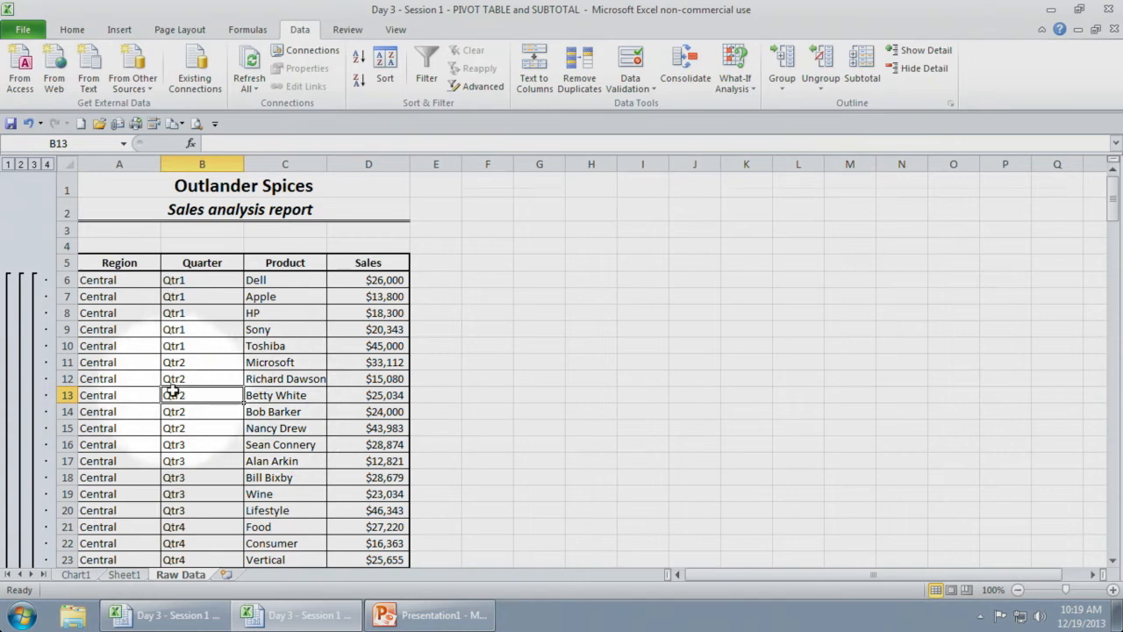
scroll(114, 420, down, 2)
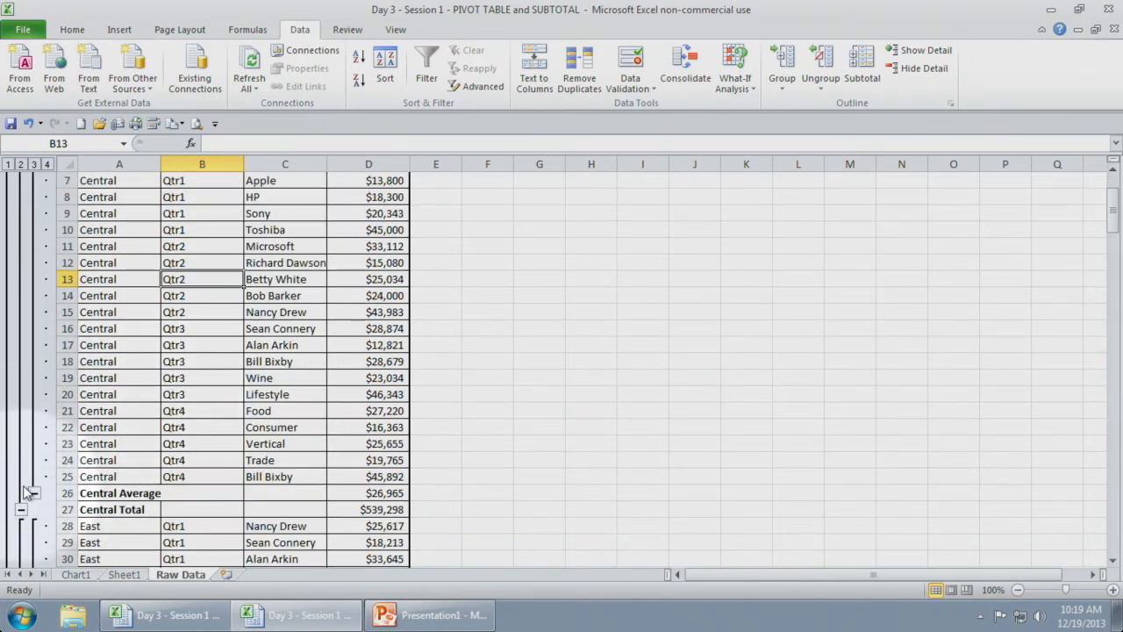
scroll(48, 502, down, 2)
scroll(50, 501, up, 4)
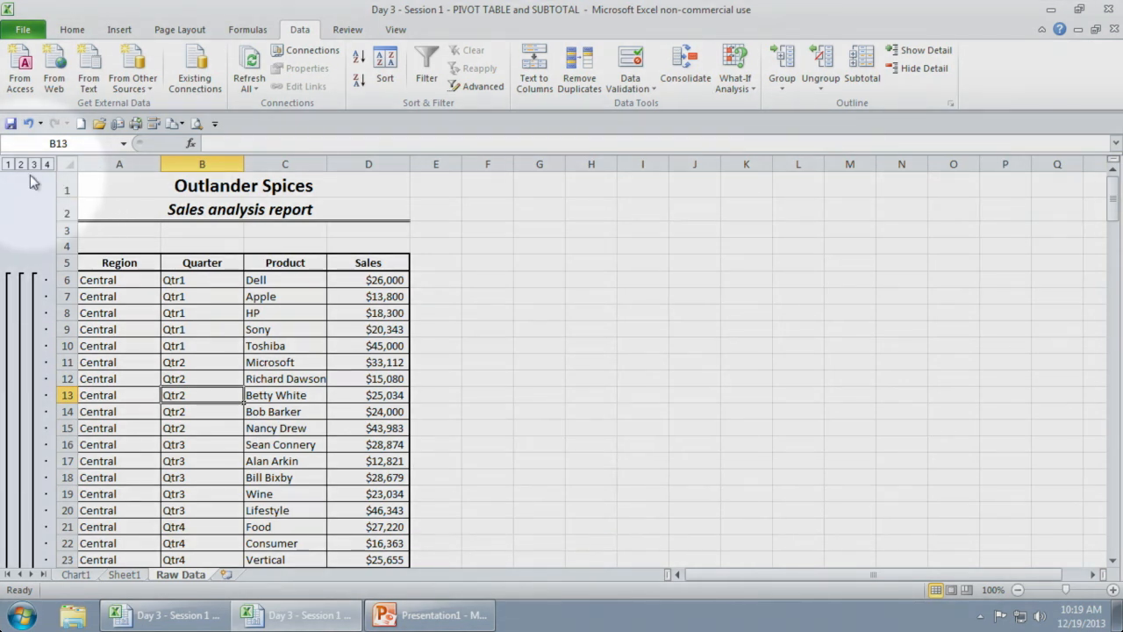
scroll(83, 314, down, 4)
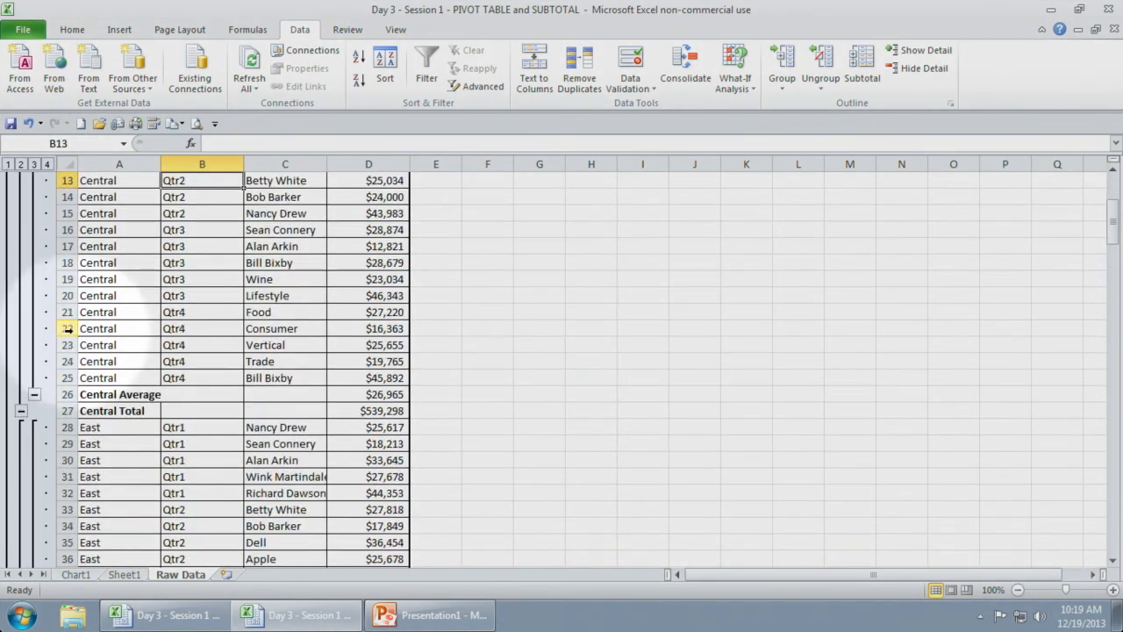
scroll(80, 317, up, 4)
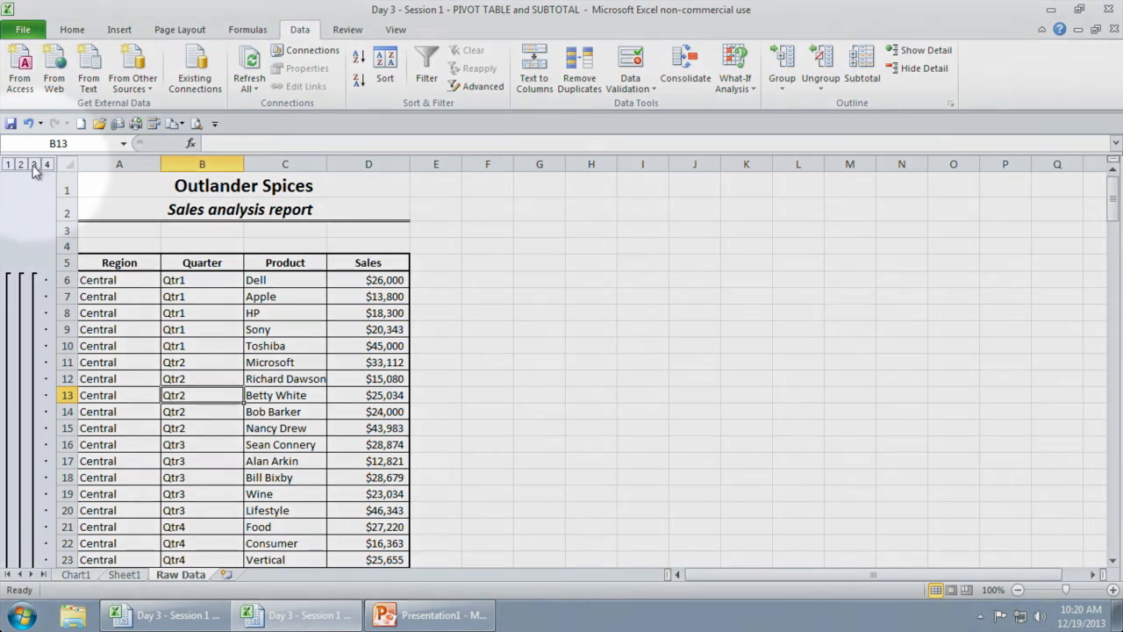
Step: View the subtotaled data at outline levels 3, 2, 1 and 2, and expand it to level 4 to show all records
click(35, 164)
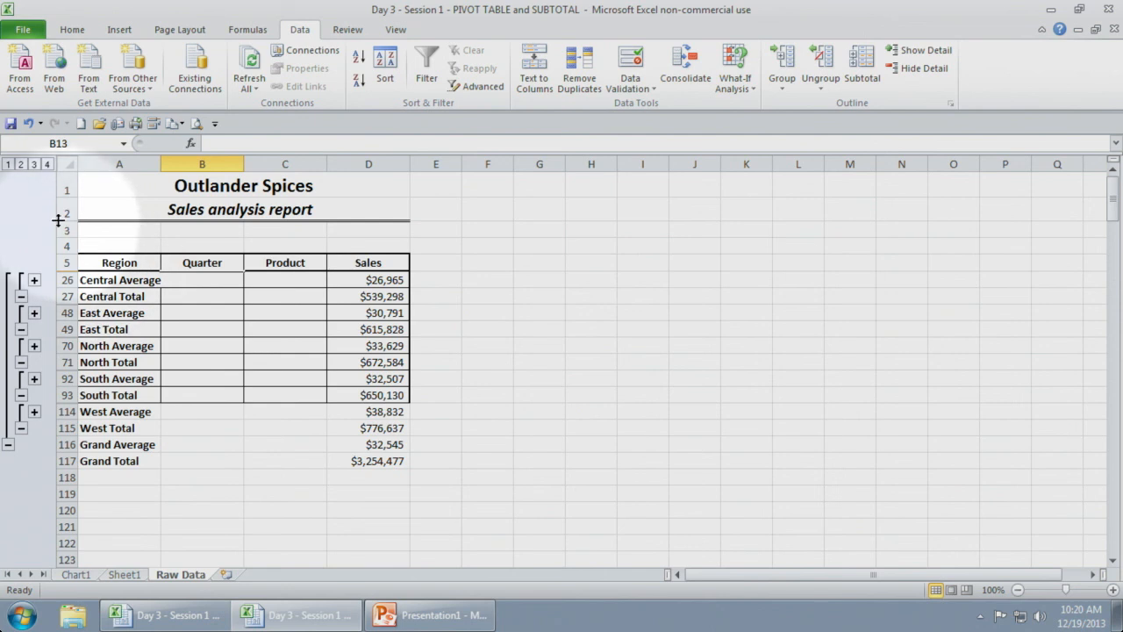
click(21, 165)
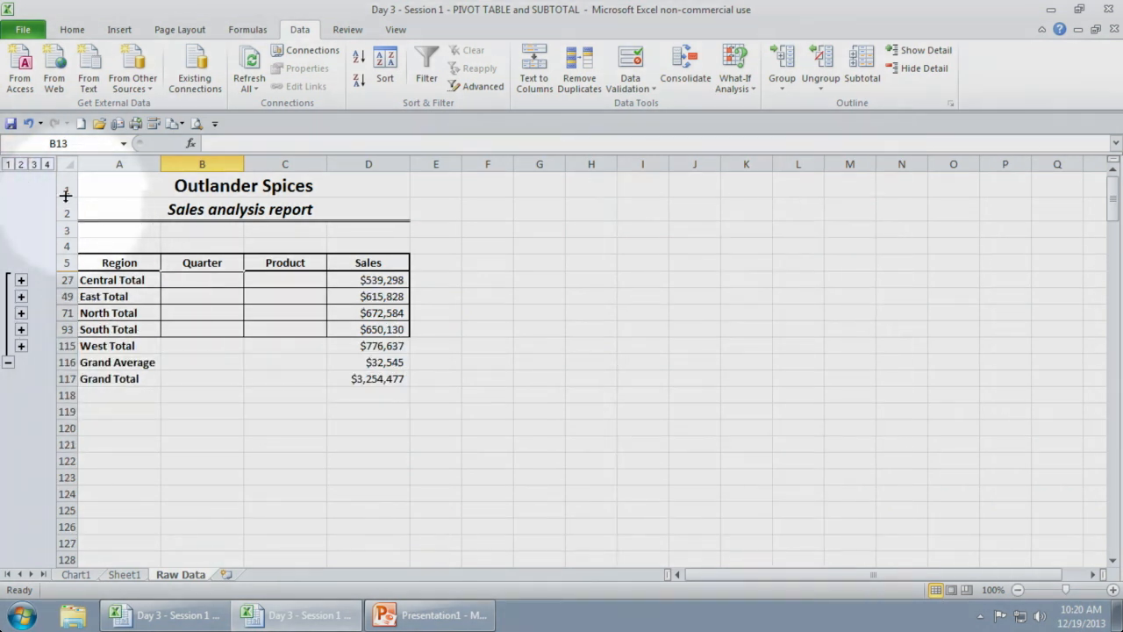
click(8, 165)
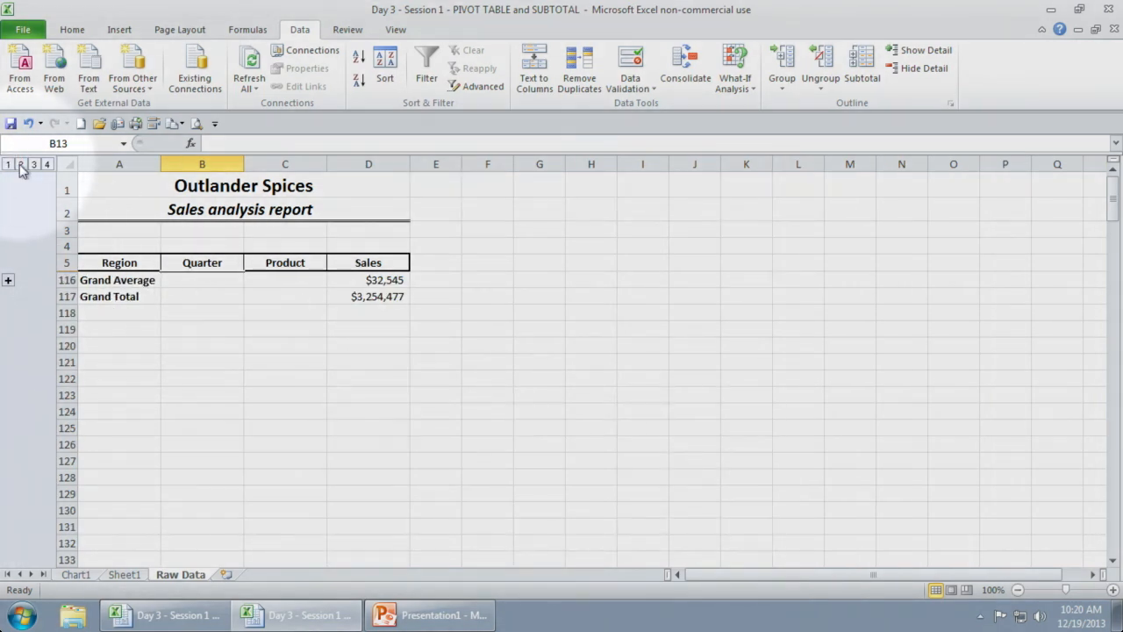
click(21, 165)
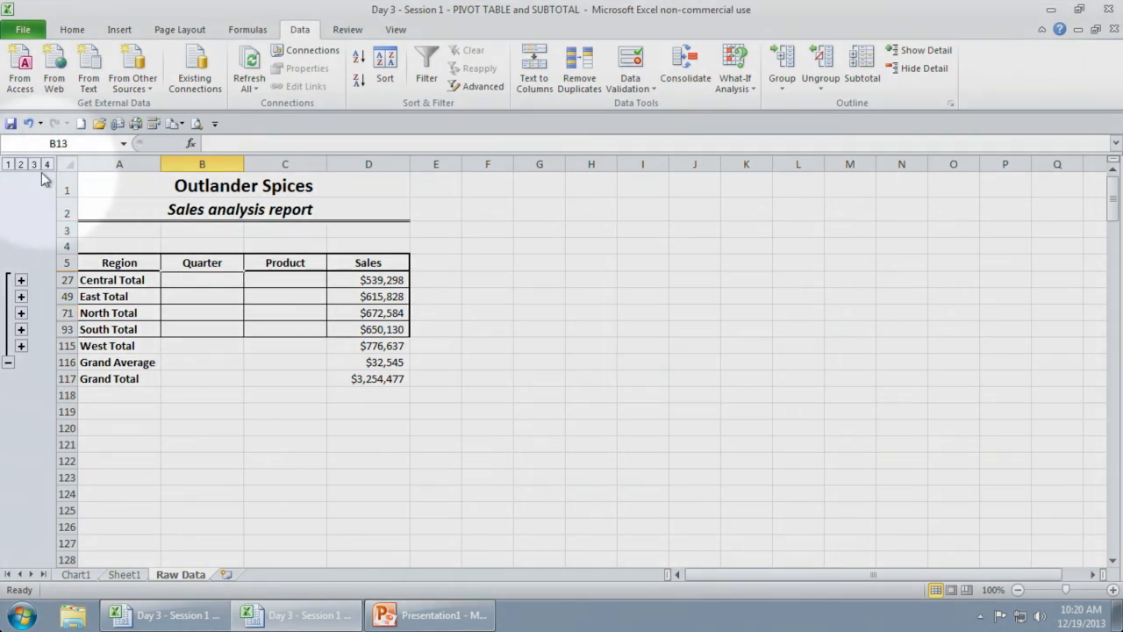
click(47, 166)
scroll(280, 400, down, 3)
scroll(263, 402, up, 2)
scroll(257, 402, up, 1)
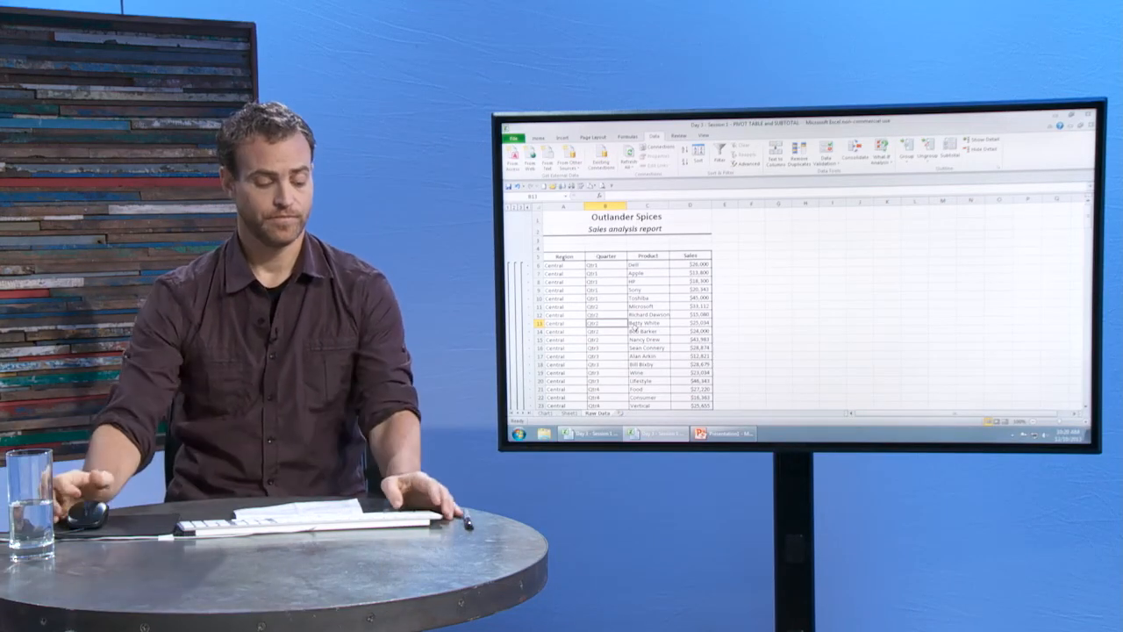
Step: Switch to the Mac Excel workbook and select a cell within the sales records on the Raw Data sheet
key(super+Tab)
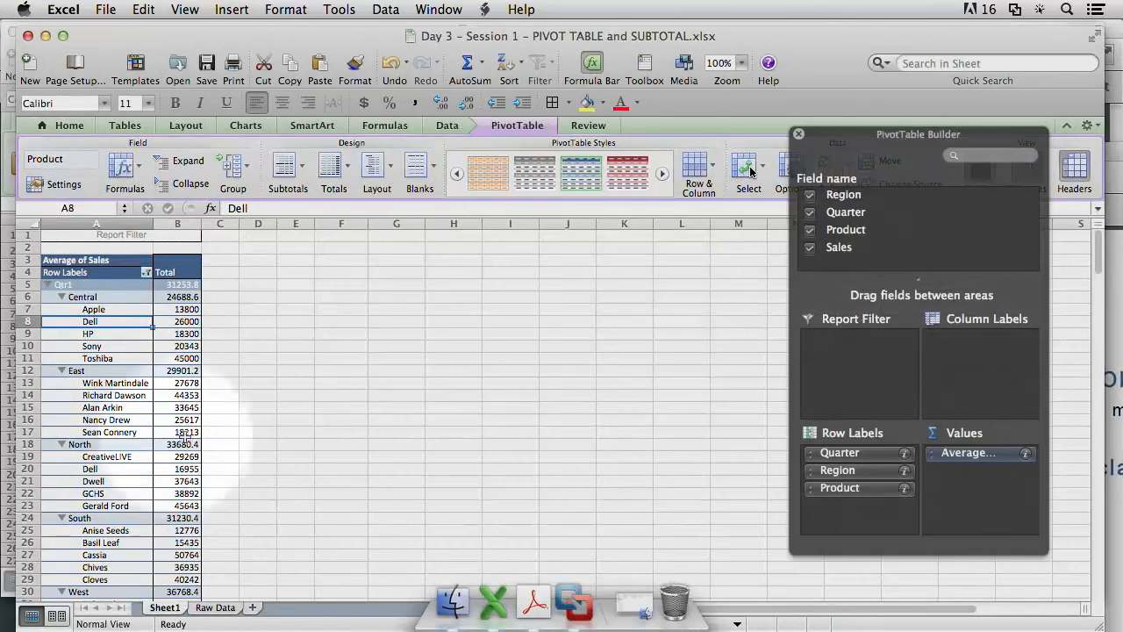
click(215, 607)
click(187, 406)
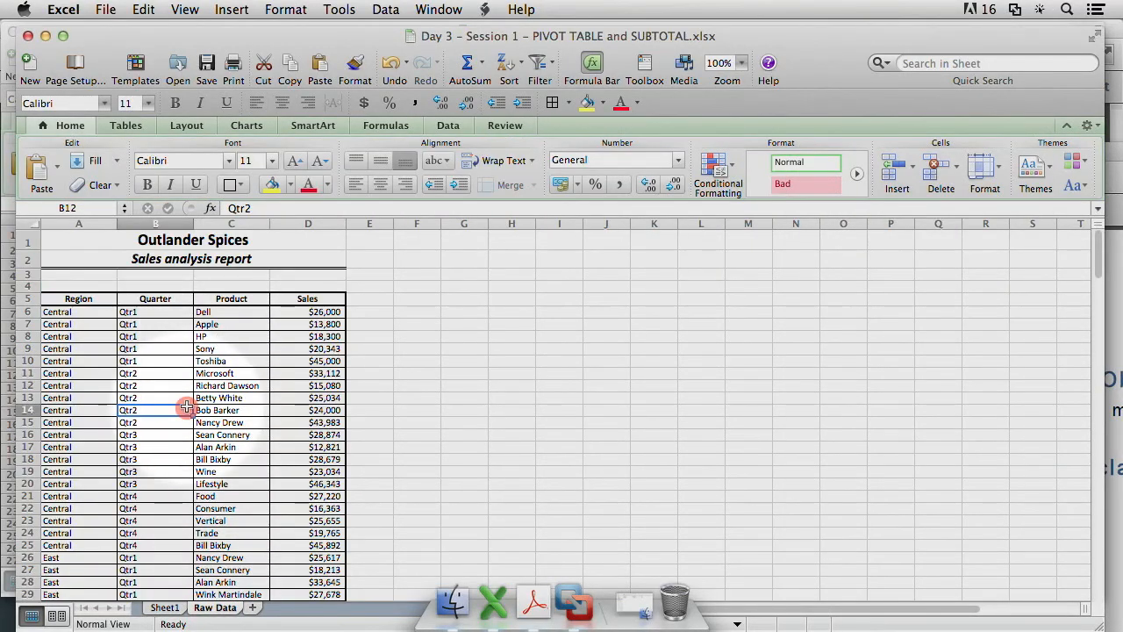
Step: Add Sum subtotals of Sales at each change in Region, with the summary below the data, and check the inserted total rows
click(449, 126)
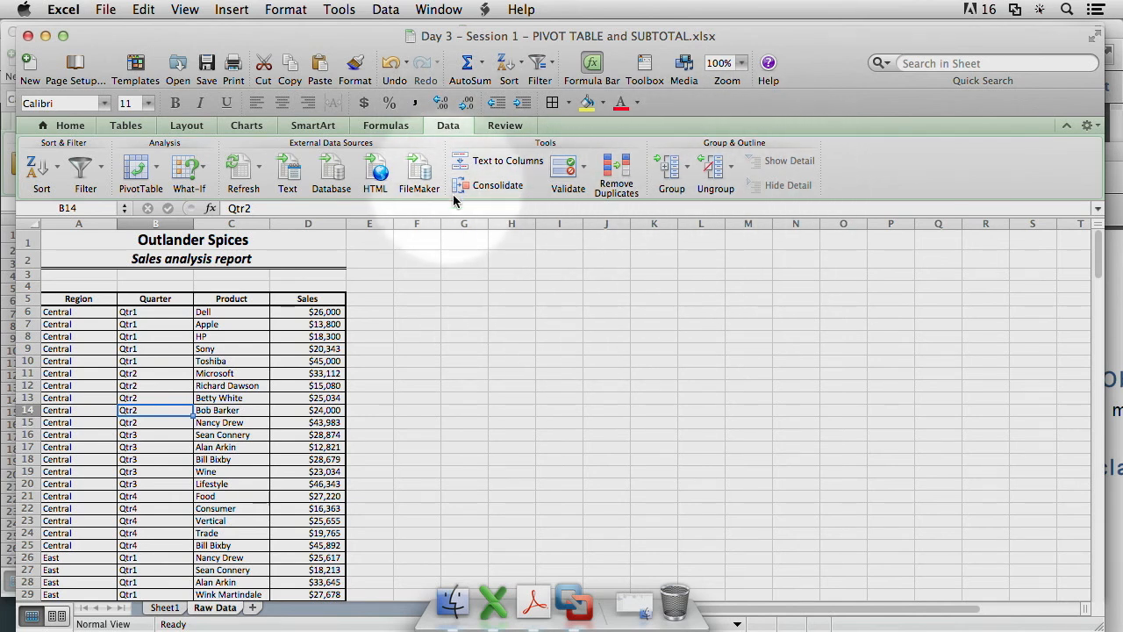
click(386, 9)
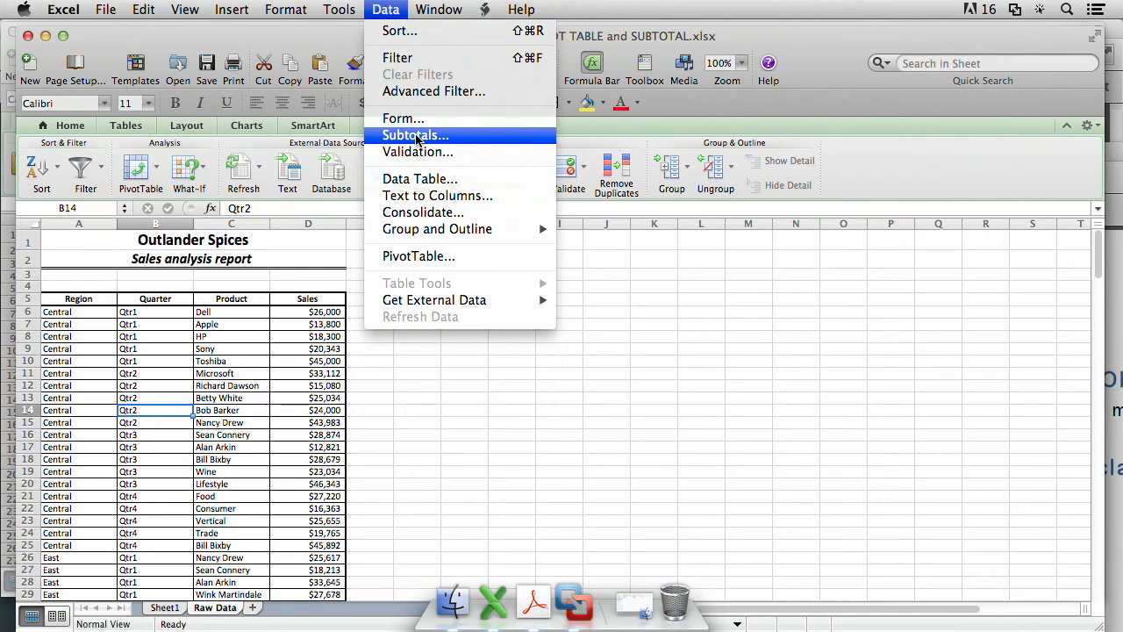
click(413, 136)
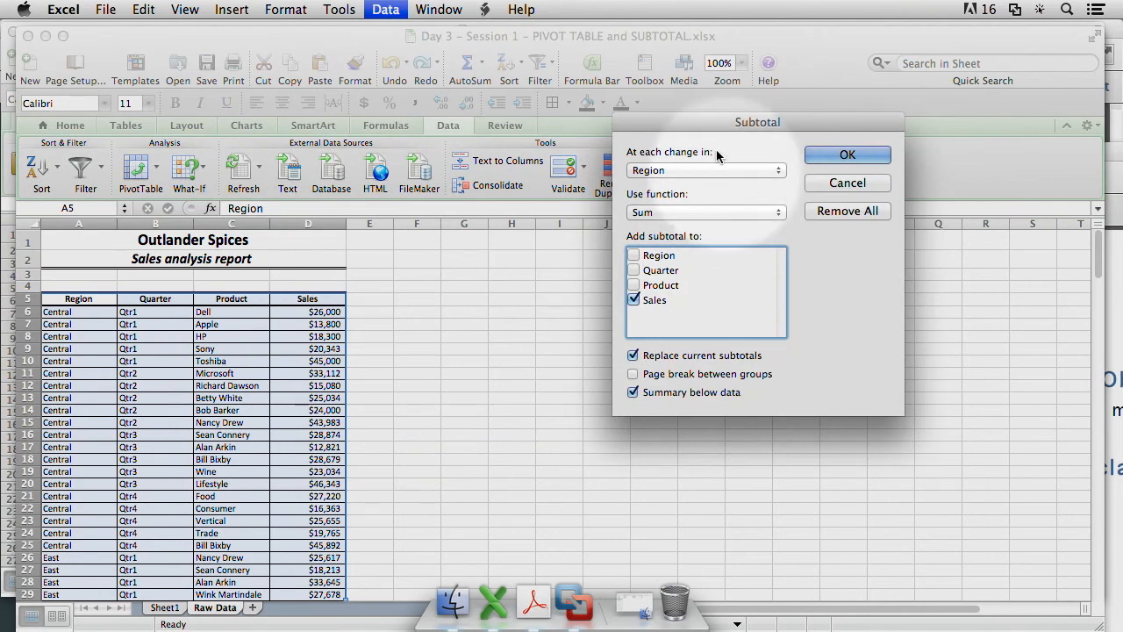
drag(693, 59, 441, 273)
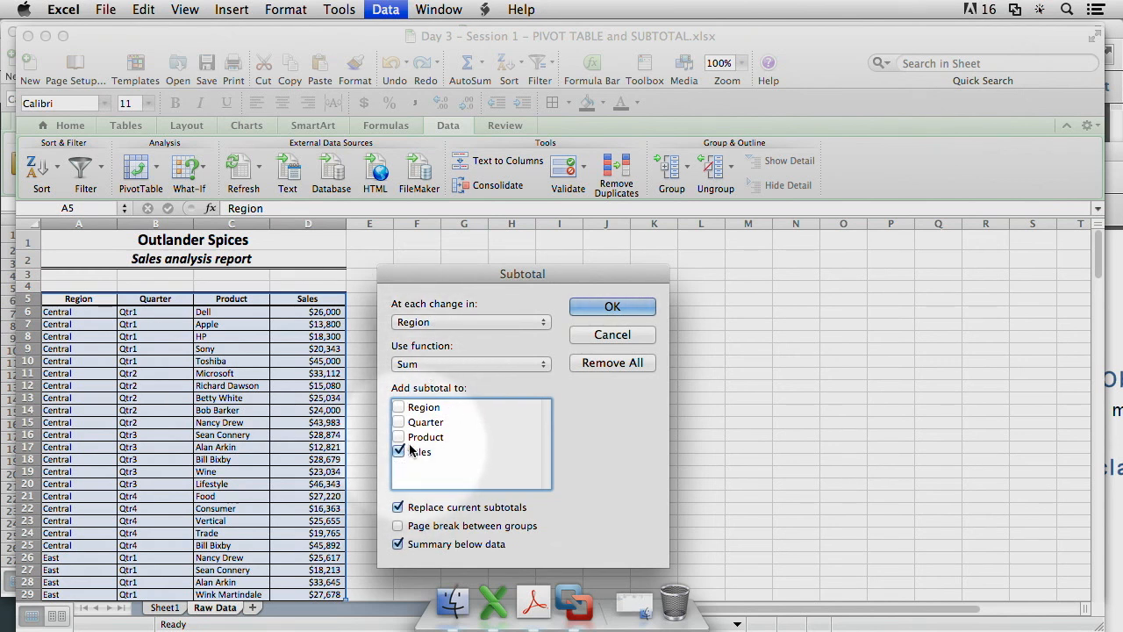
drag(503, 274, 496, 172)
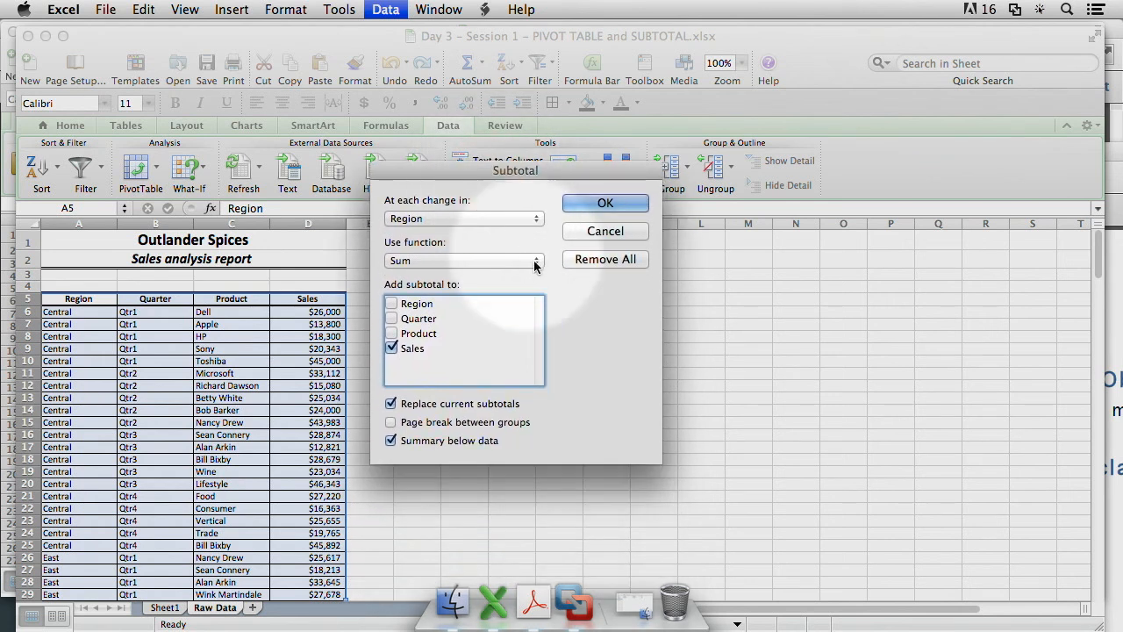
click(593, 209)
scroll(443, 390, down, 3)
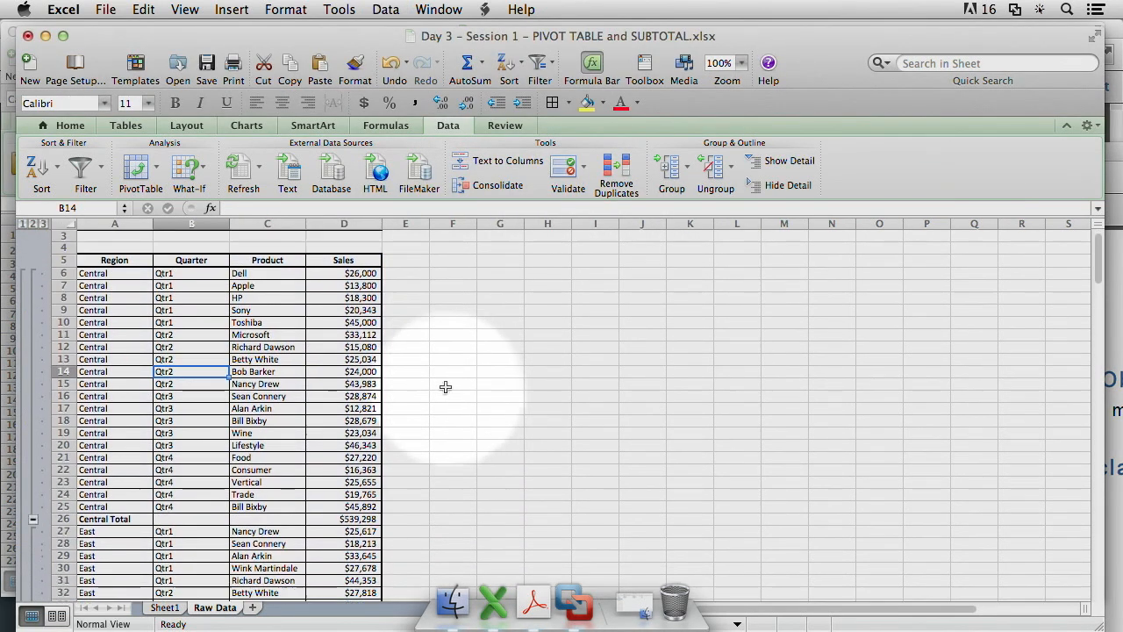
scroll(248, 467, down, 2)
scroll(248, 468, down, 6)
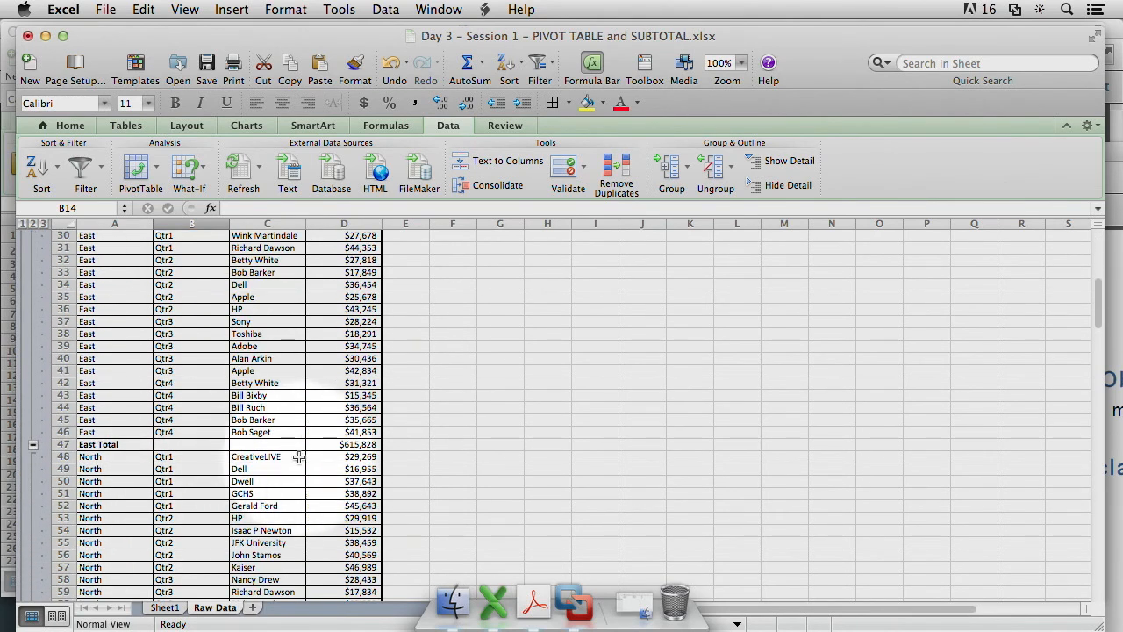
scroll(188, 441, up, 9)
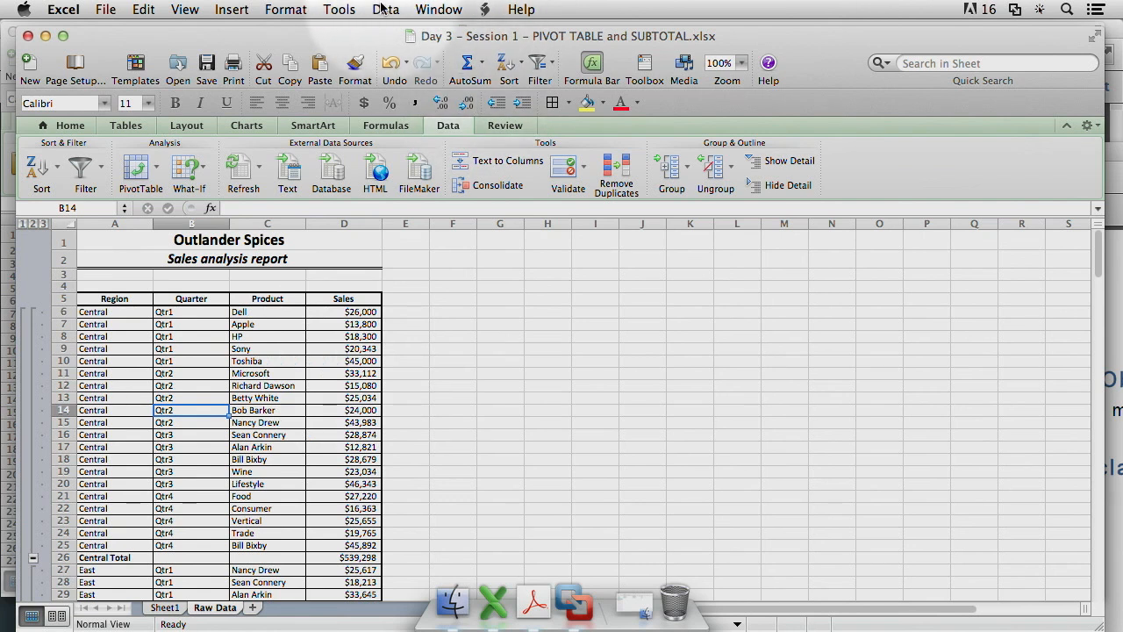
Step: Add Average subtotals of Sales at each change in Region without replacing the current subtotals
click(382, 9)
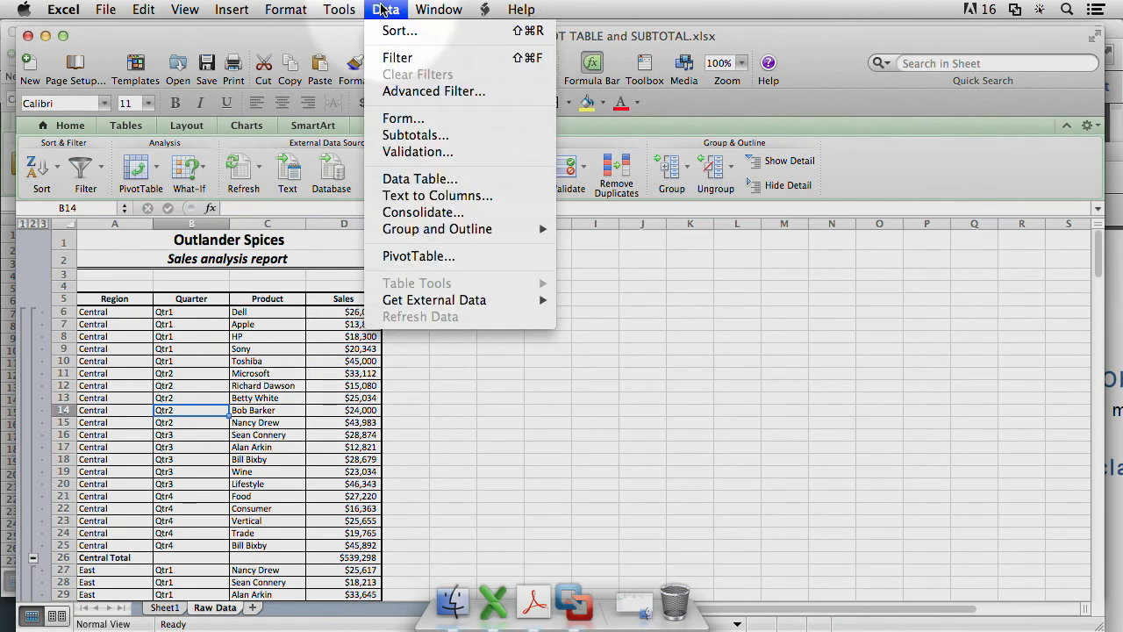
click(413, 136)
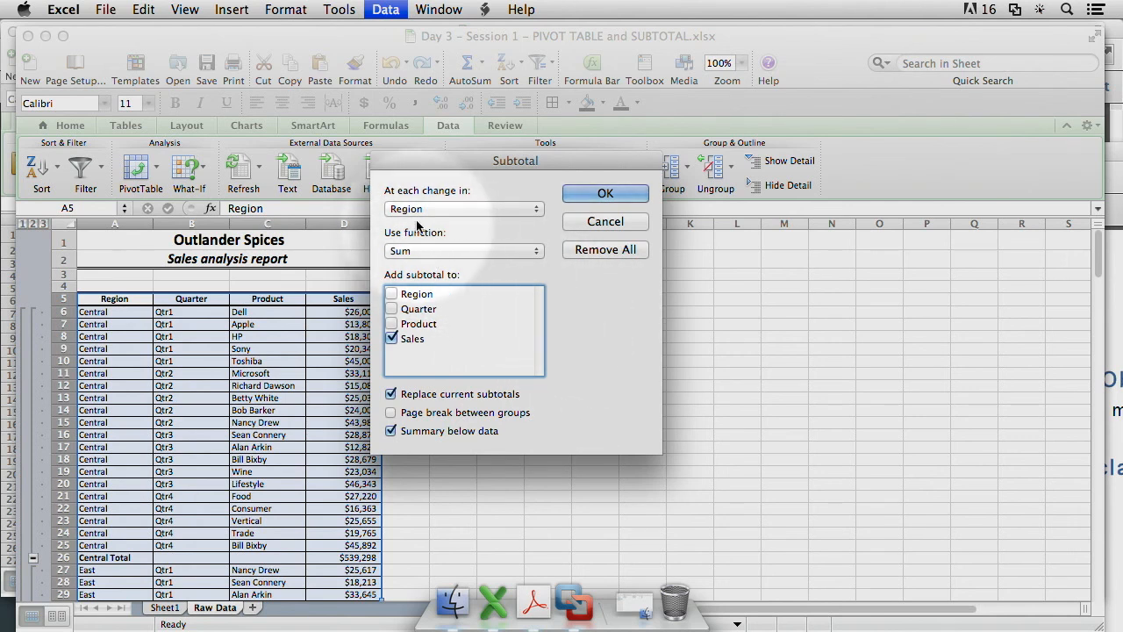
click(422, 251)
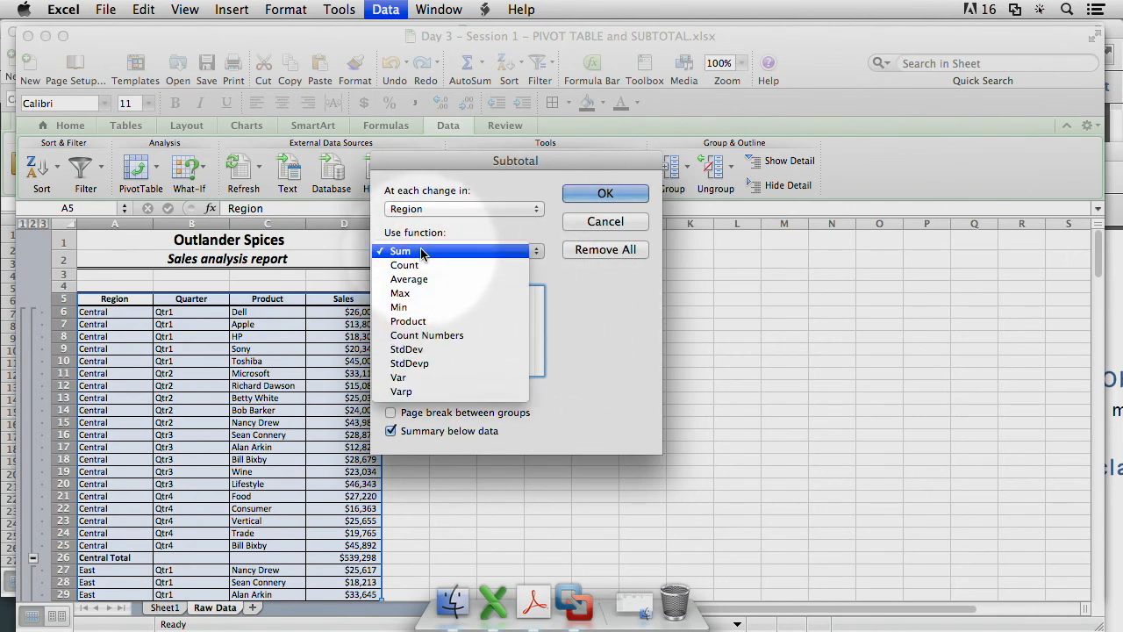
click(424, 280)
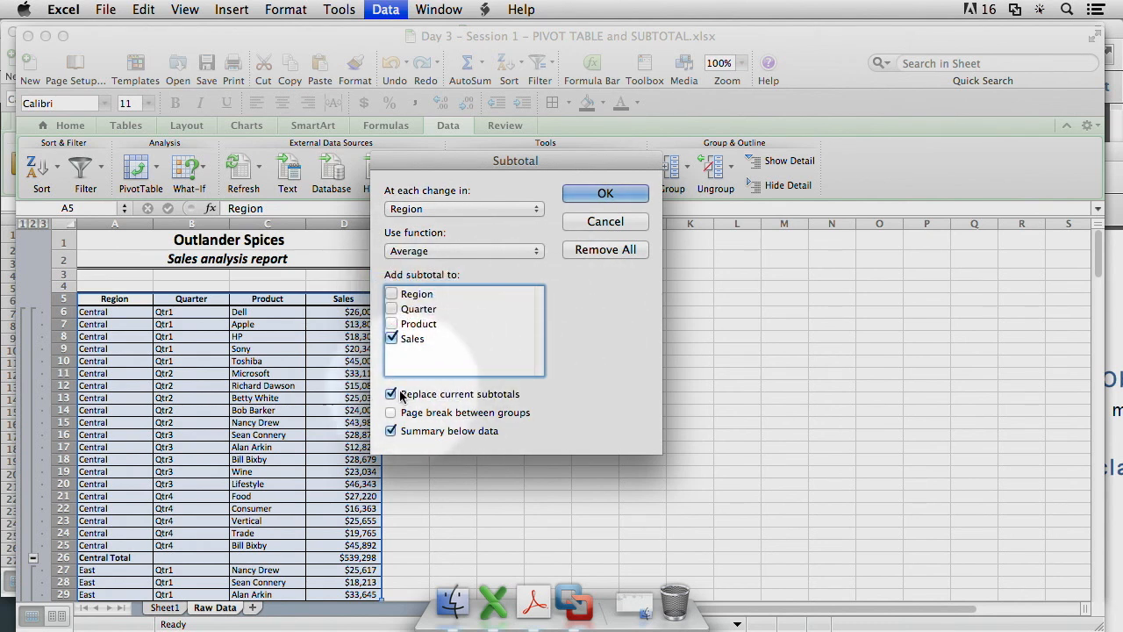
click(390, 395)
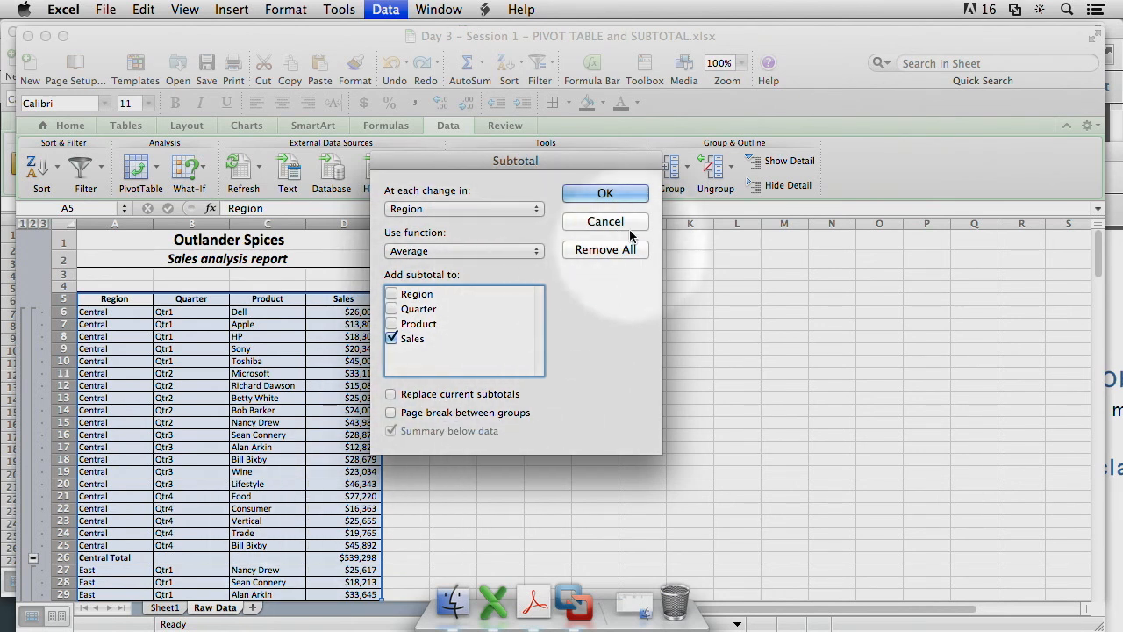
click(605, 194)
click(255, 391)
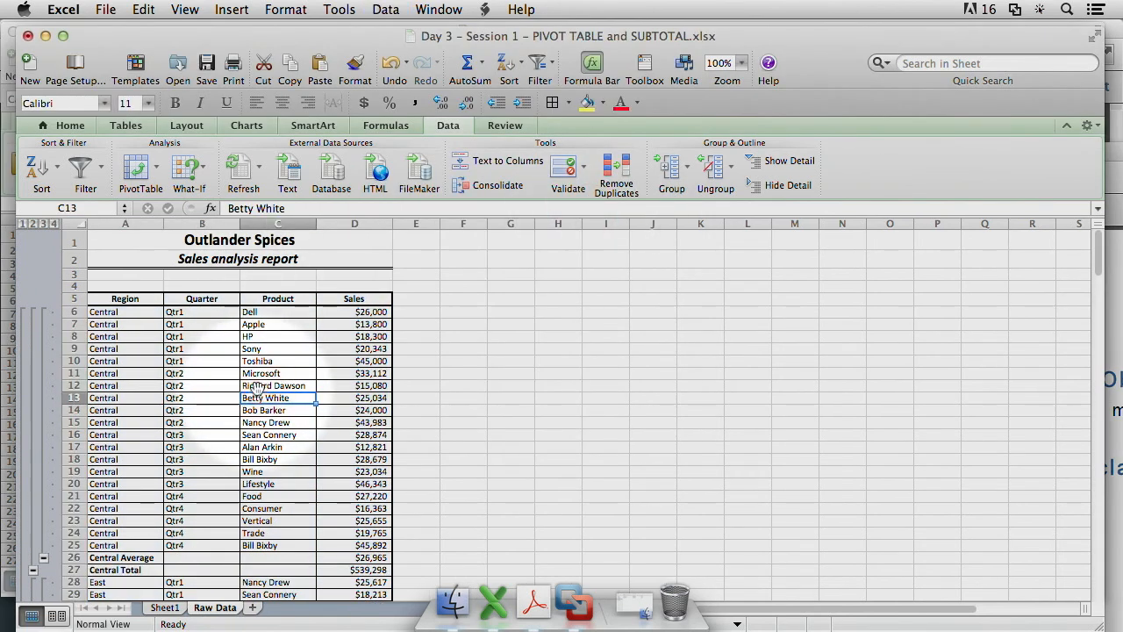
Step: Examine the average and total rows beneath the Central region's records
scroll(254, 391, down, 4)
scroll(276, 461, up, 3)
scroll(276, 456, down, 6)
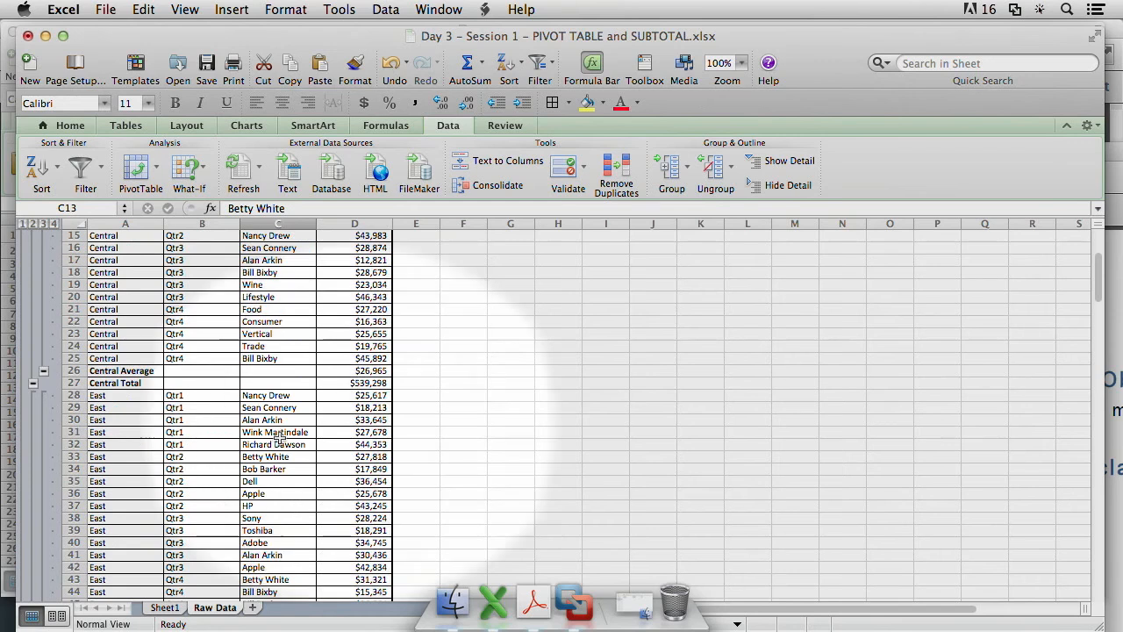
scroll(277, 439, up, 4)
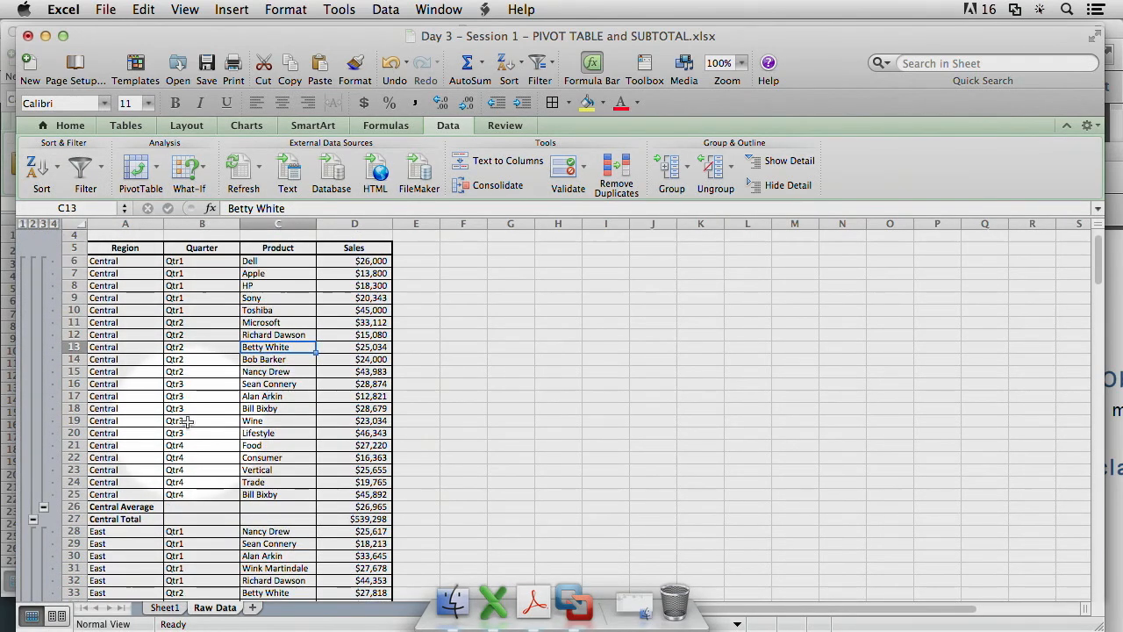
scroll(190, 412, down, 2)
scroll(191, 408, up, 3)
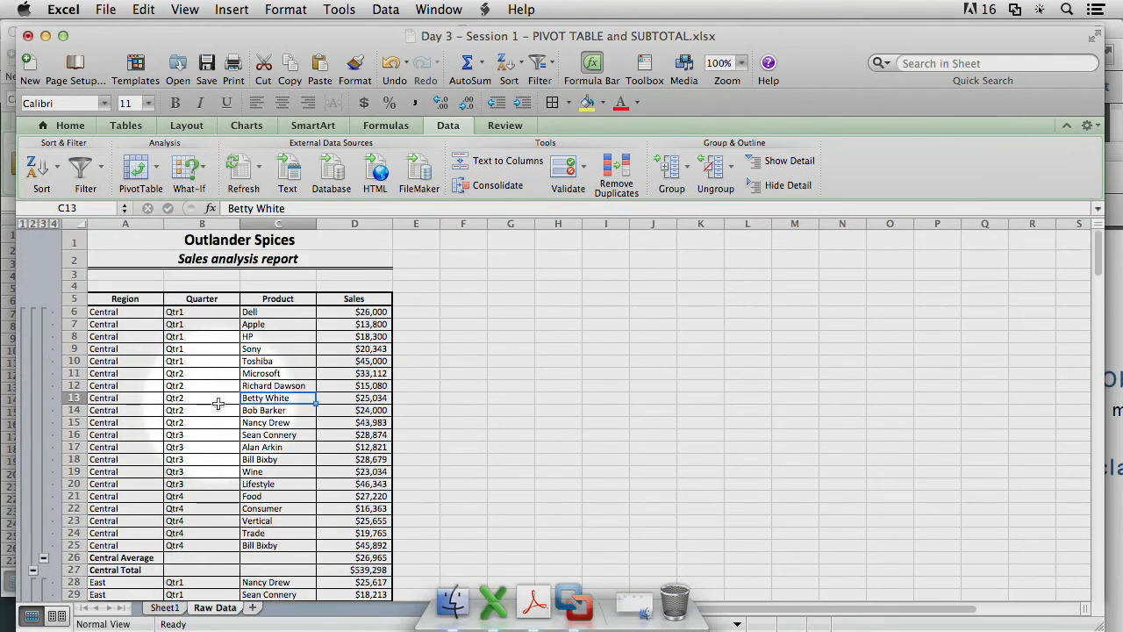
click(218, 405)
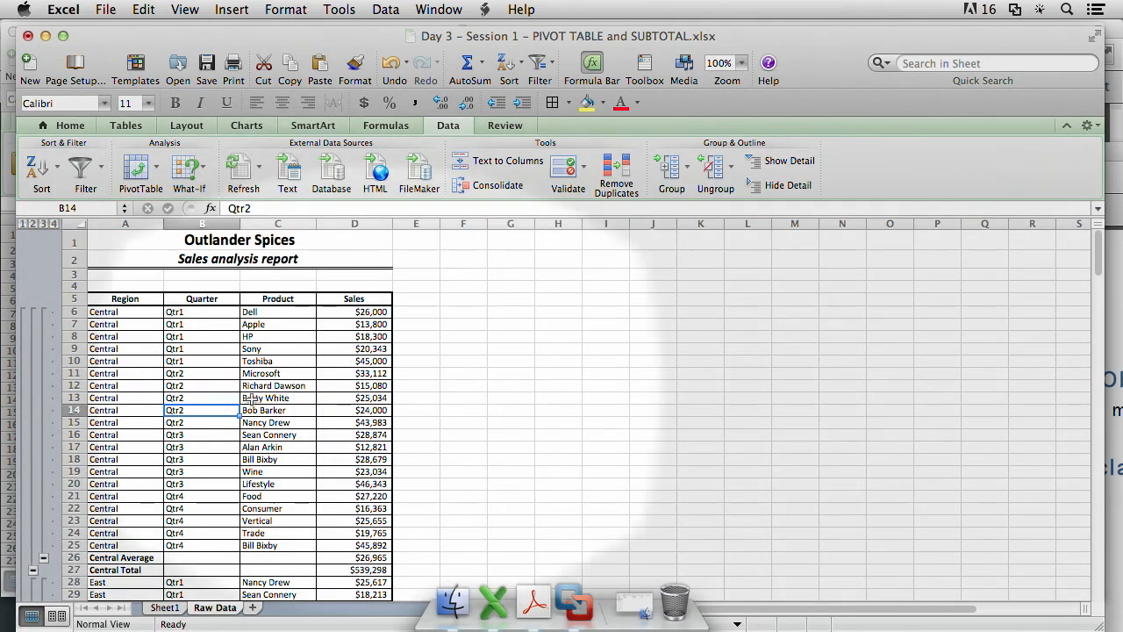
click(252, 399)
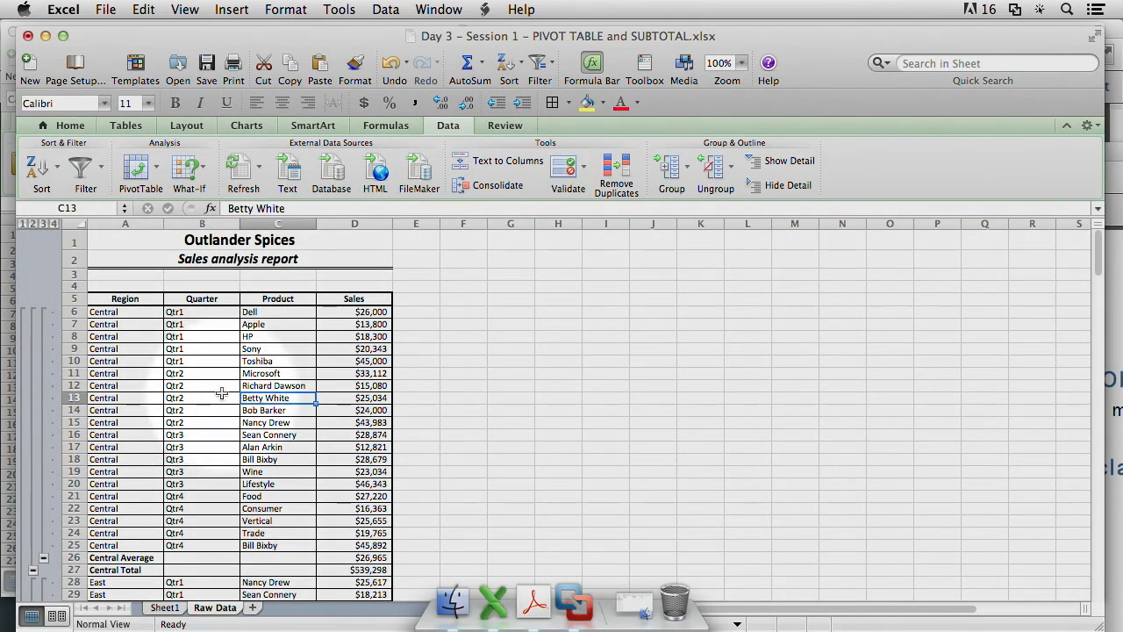
Step: Review the Subtotal settings, including the option to remove all subtotals, and close them without applying anything
click(388, 11)
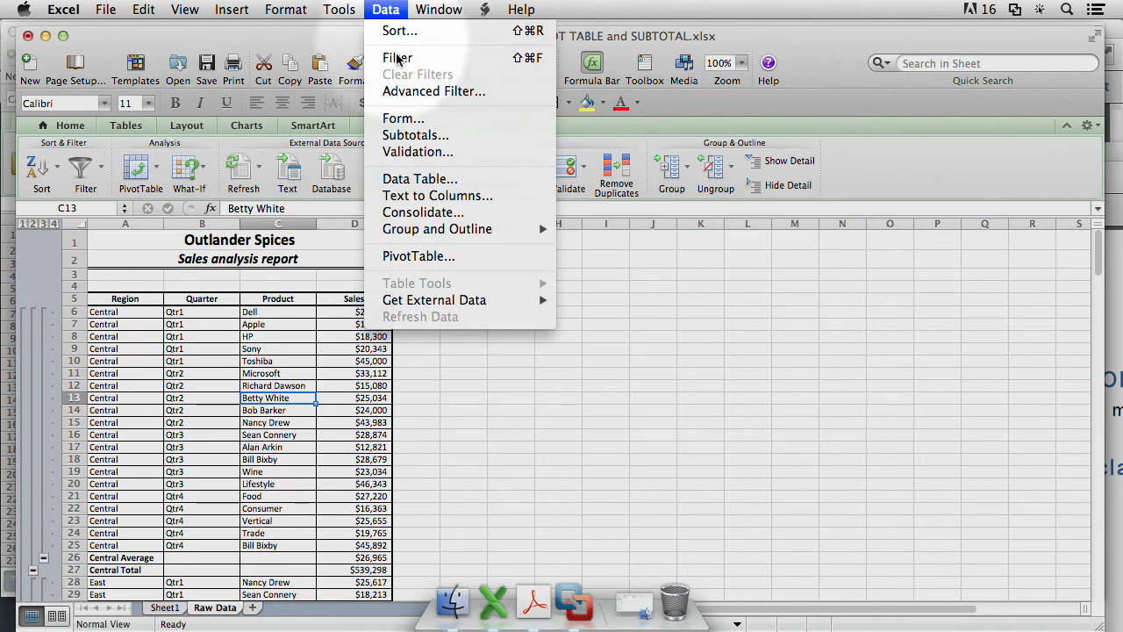
click(413, 135)
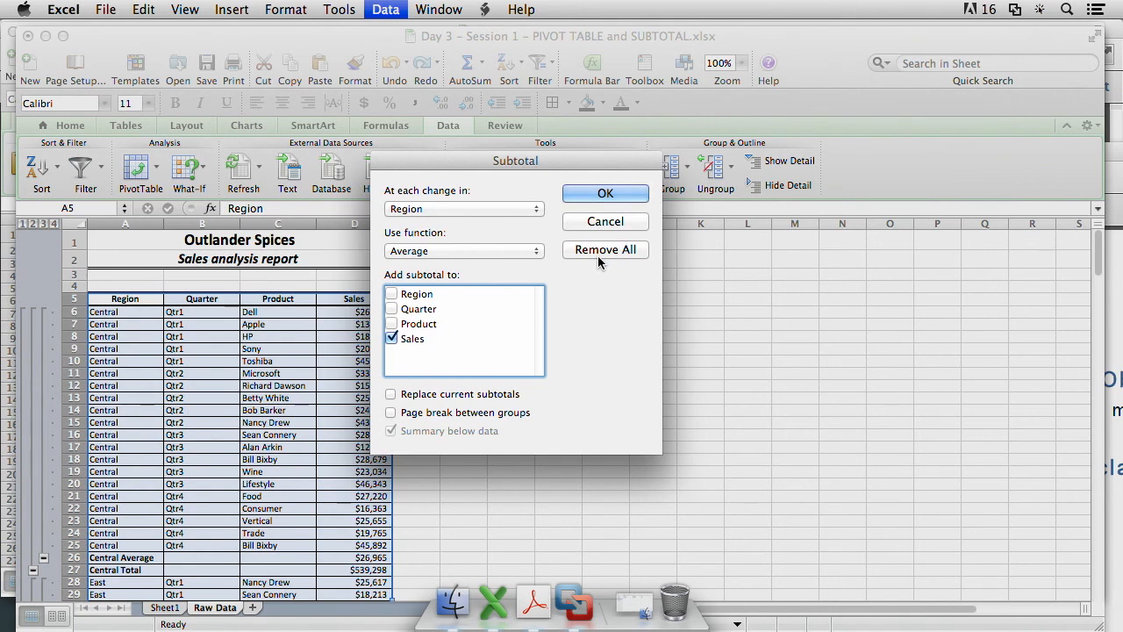
click(604, 222)
click(263, 398)
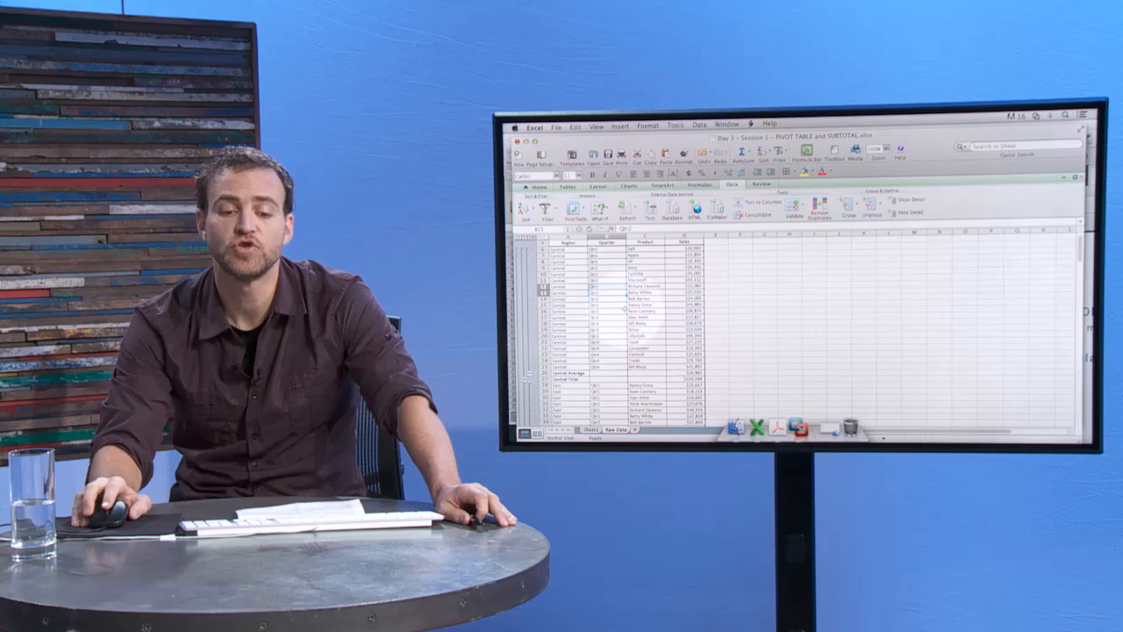
scroll(621, 314, down, 3)
scroll(622, 315, up, 3)
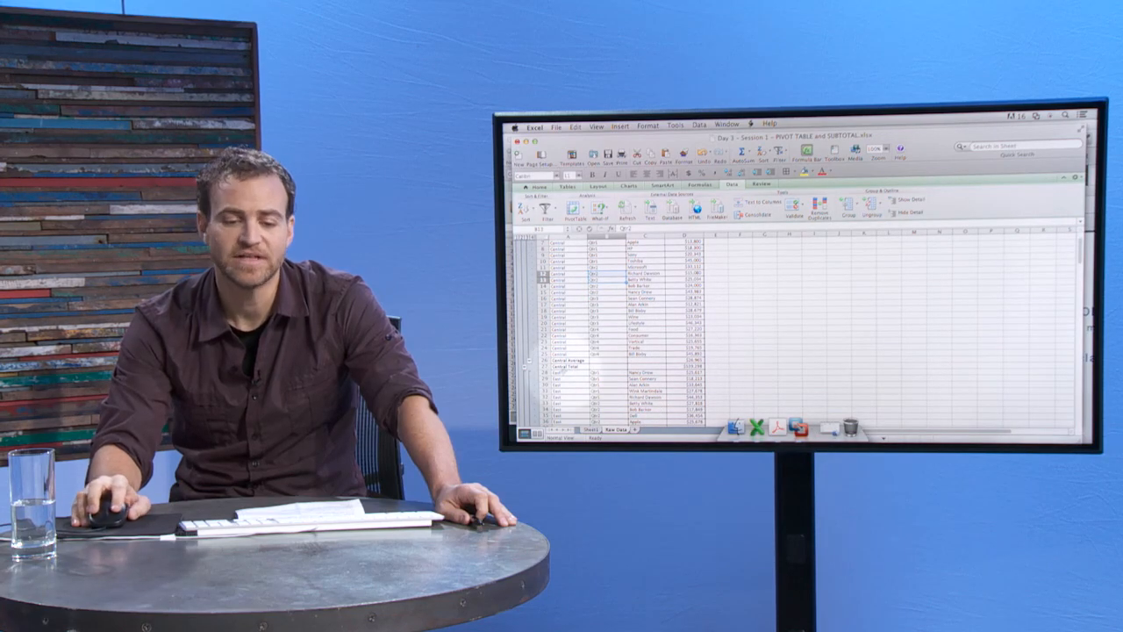